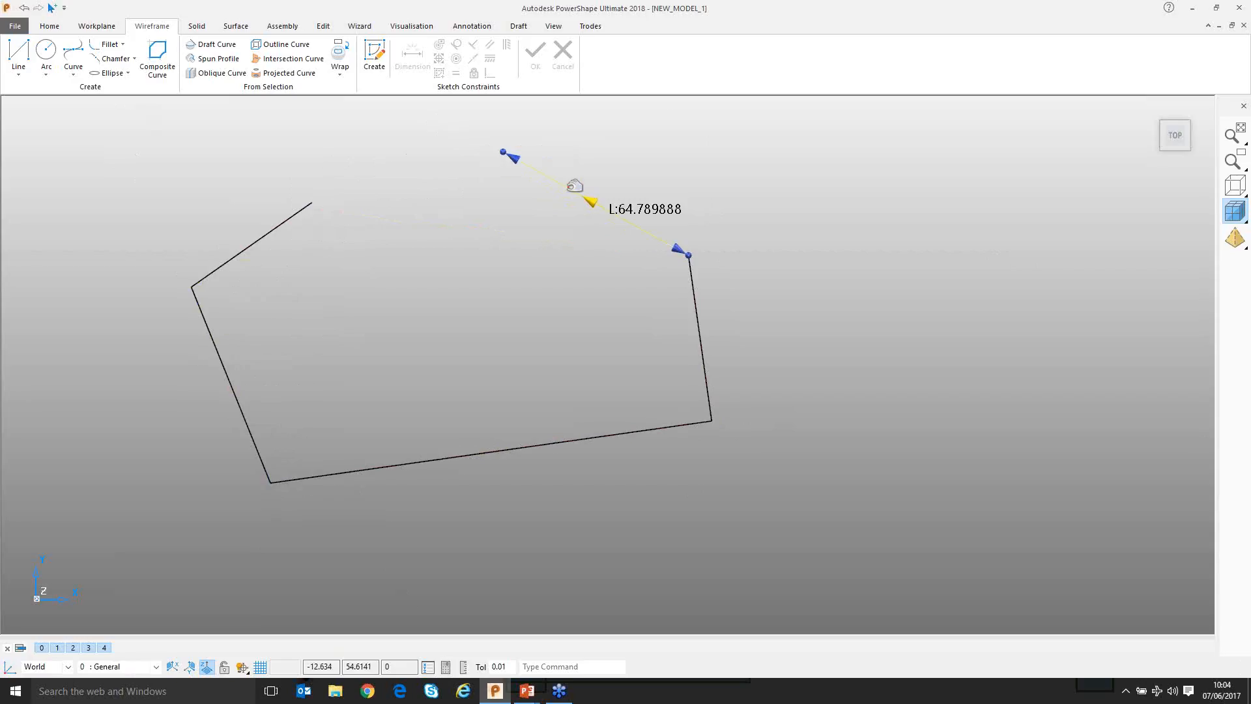
Move the upper line's end away from the right-hand line and delete all the lines of the open outline
{"action": "left_click_drag", "start_coordinate": [689, 255], "coordinate": [699, 197]}
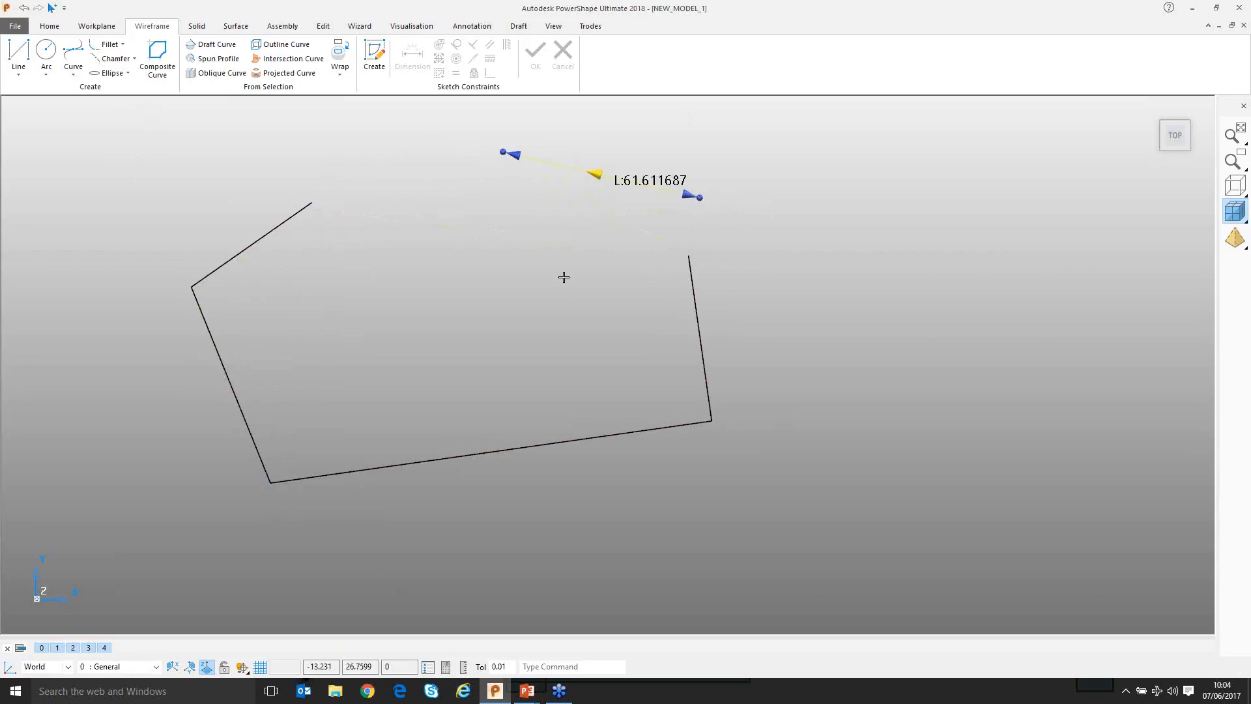
{"action": "left_click", "coordinate": [562, 222]}
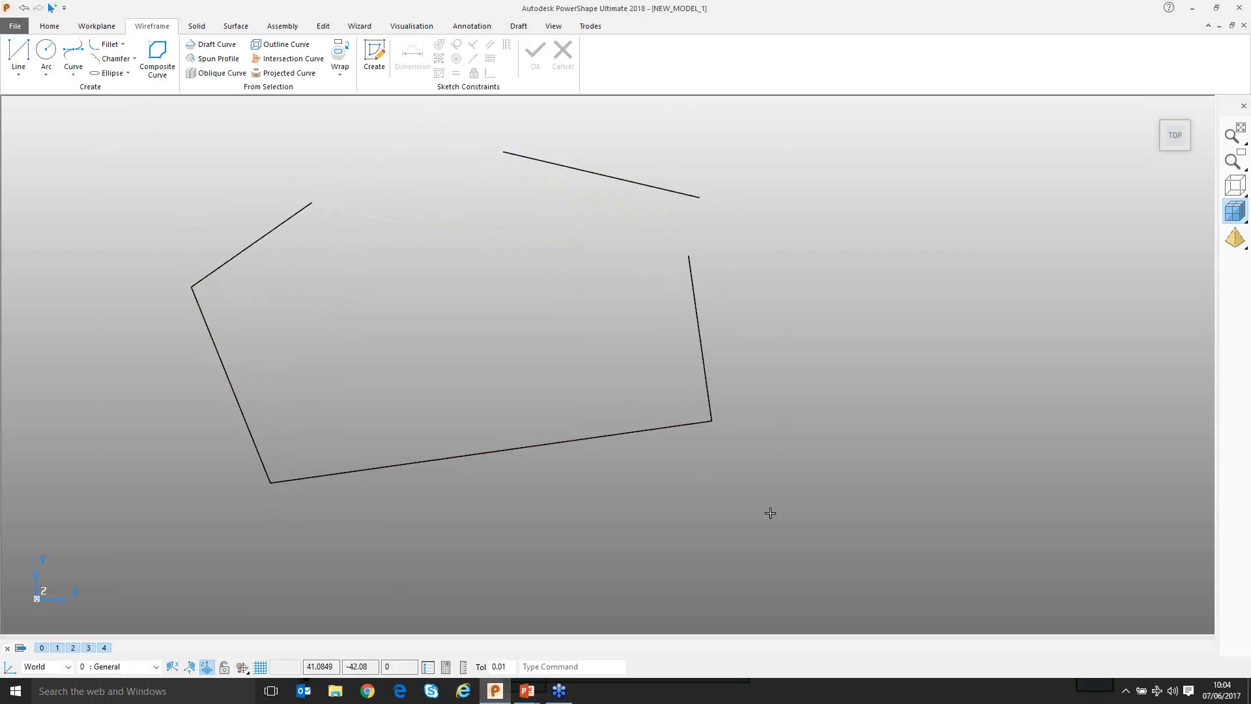
{"action": "left_click_drag", "start_coordinate": [770, 513], "coordinate": [778, 522]}
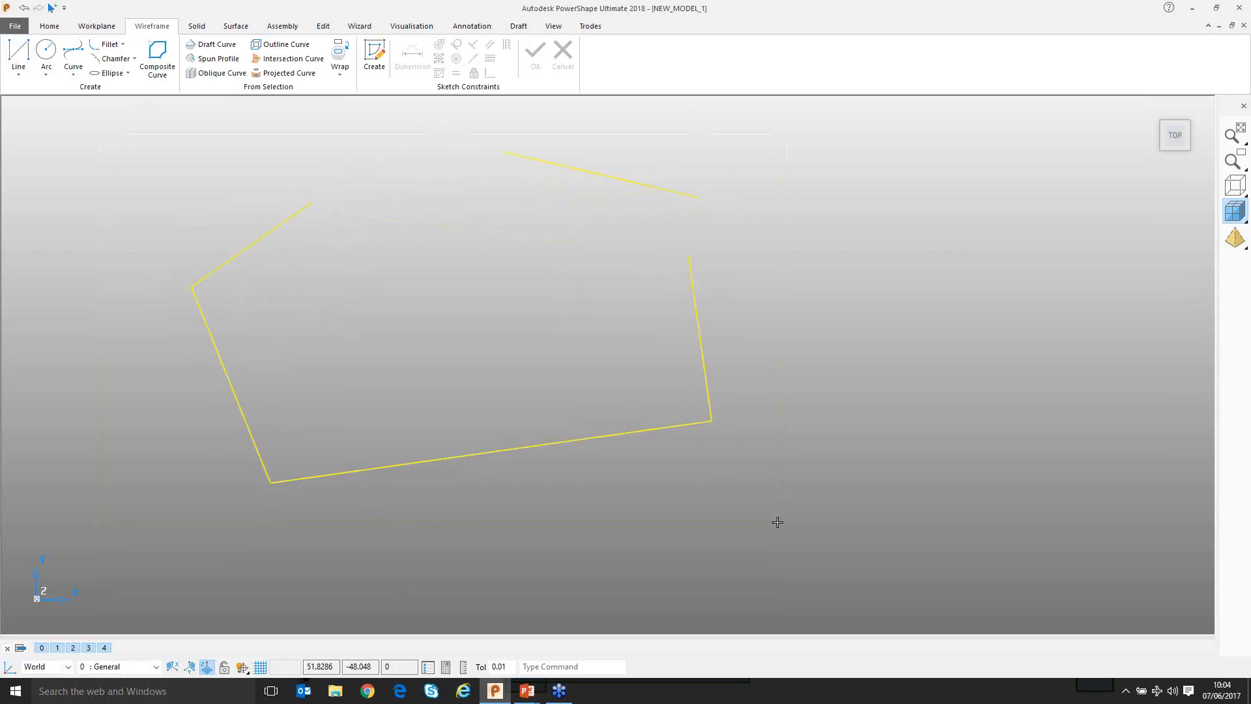
{"action": "key", "text": "Delete"}
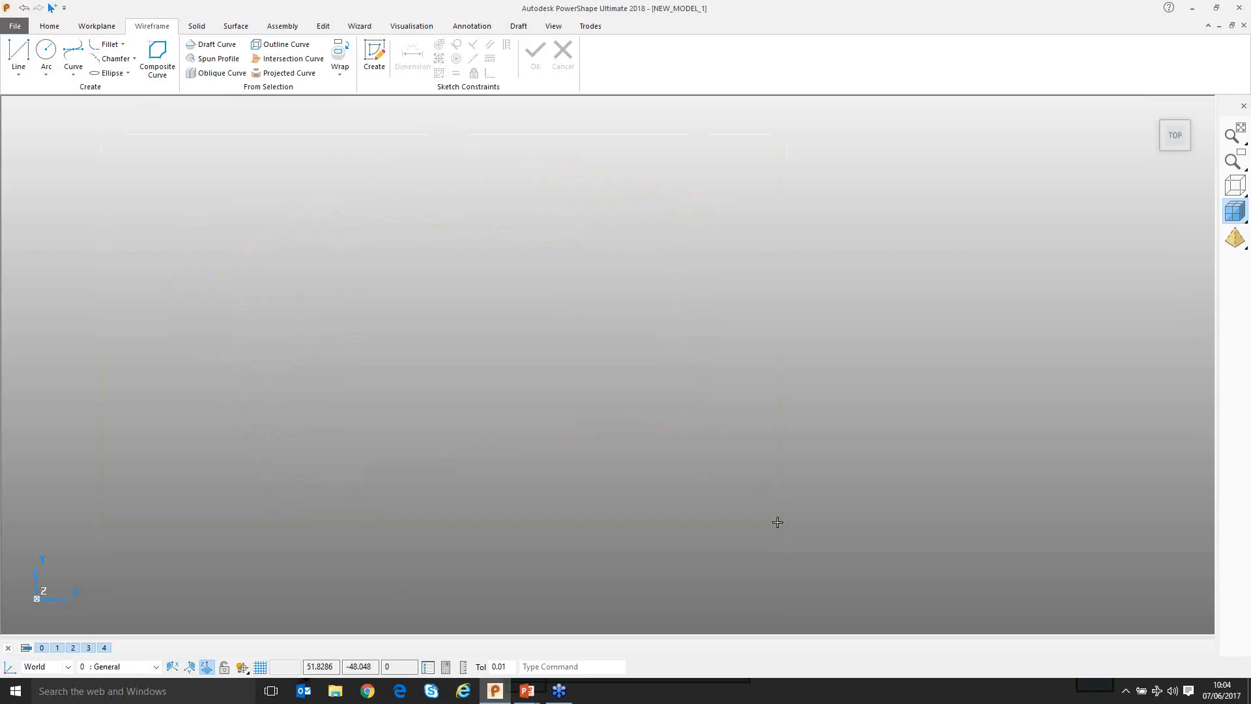
Create a new sketch and draw a horizontal base line from the origin, followed by two sloping lines forming an upward-pointing V notch
{"action": "left_click", "coordinate": [376, 55]}
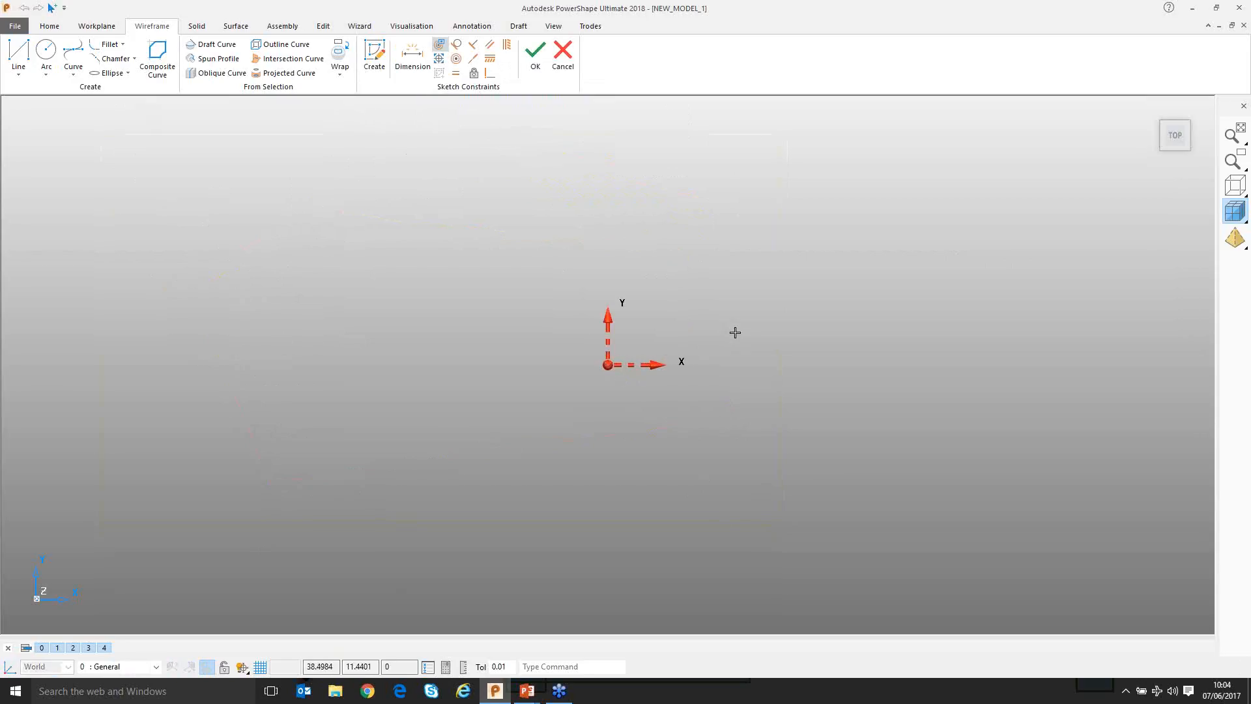
{"action": "left_click", "coordinate": [18, 52]}
{"action": "left_click", "coordinate": [607, 364]}
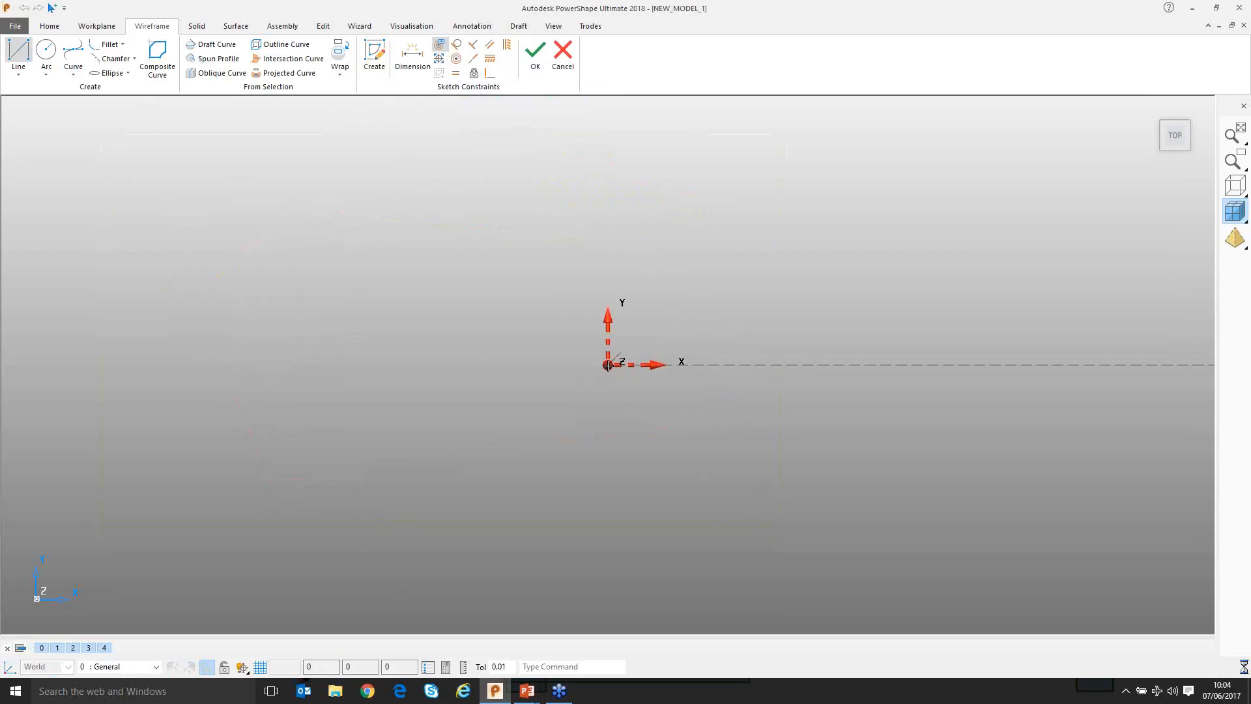
{"action": "left_click", "coordinate": [731, 365]}
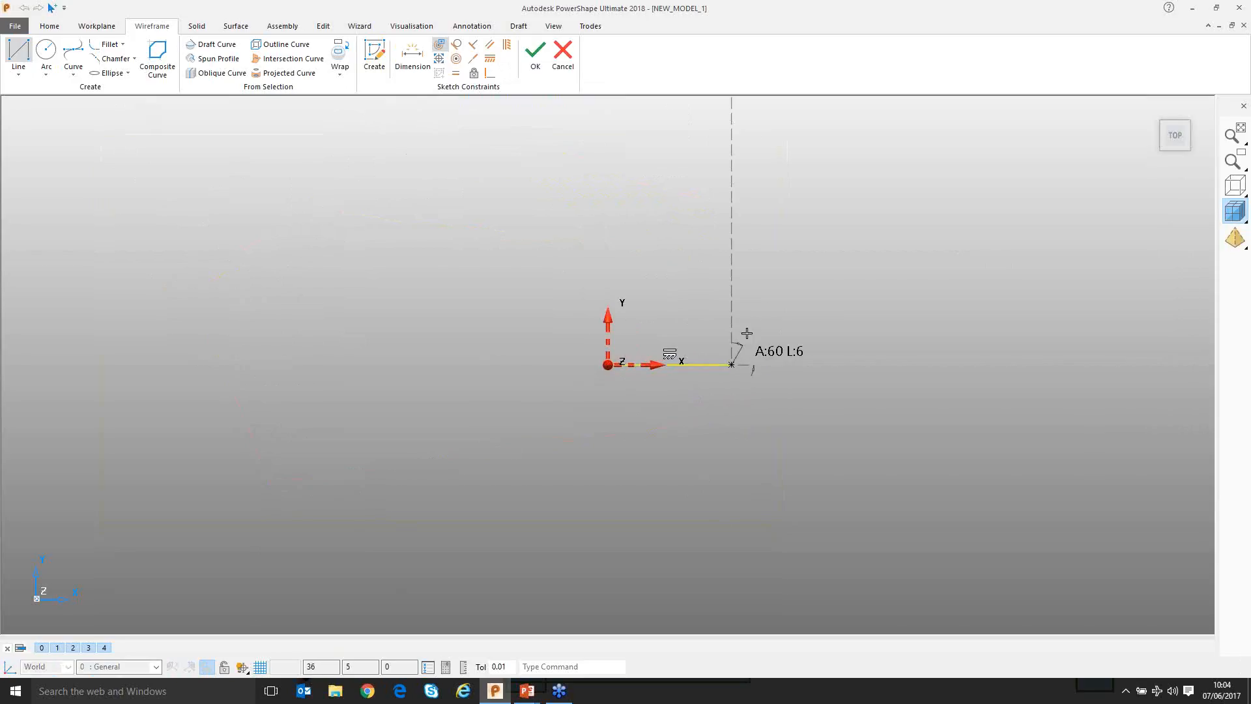
{"action": "left_click", "coordinate": [770, 310]}
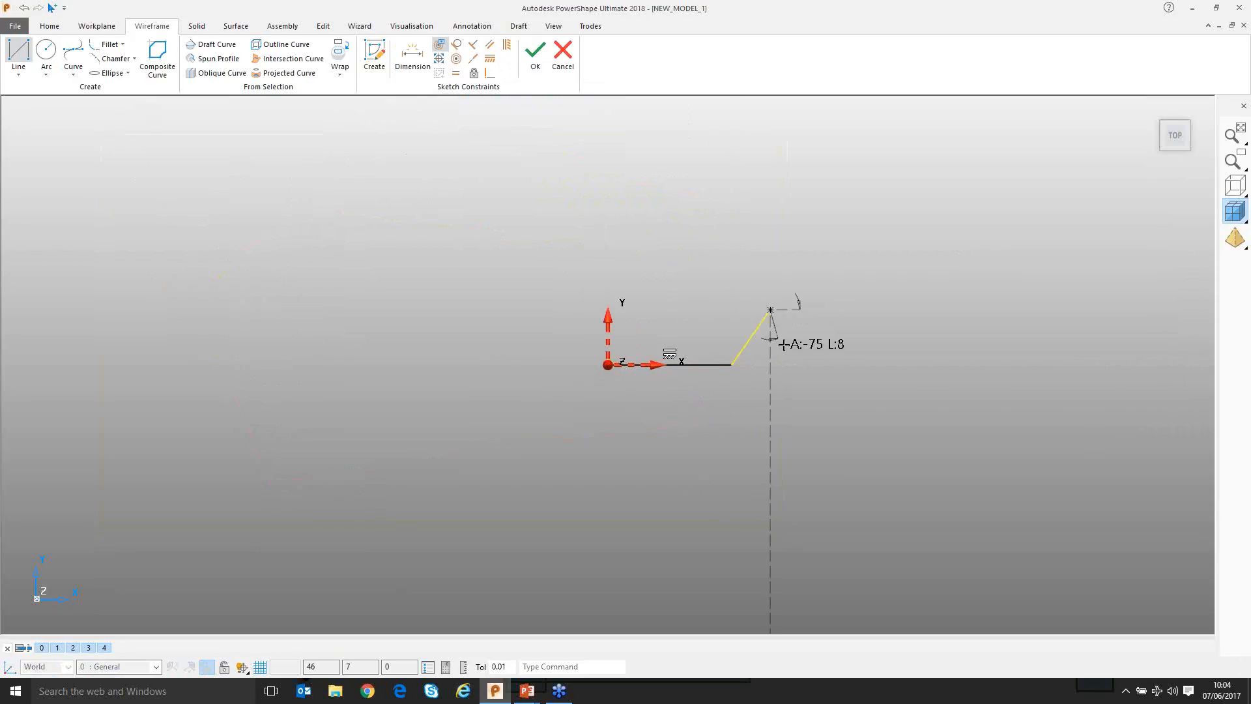
{"action": "left_click", "coordinate": [822, 365]}
Continue the outline from the V notch with a horizontal base line about 20 long and a vertical line up the right side
{"action": "scroll", "coordinate": [893, 351], "scroll_direction": "down", "scroll_amount": 1}
{"action": "mouse_move", "coordinate": [893, 351]}
{"action": "middle_mouse_down", "text": "shift"}
{"action": "mouse_move", "coordinate": [731, 374]}
{"action": "mouse_move", "coordinate": [750, 454]}
{"action": "middle_mouse_up", "text": "shift"}
{"action": "scroll", "coordinate": [731, 374], "scroll_direction": "up", "scroll_amount": 1}
{"action": "scroll", "coordinate": [731, 374], "scroll_direction": "up", "scroll_amount": 2}
{"action": "scroll", "coordinate": [717, 390], "scroll_direction": "down", "scroll_amount": 1}
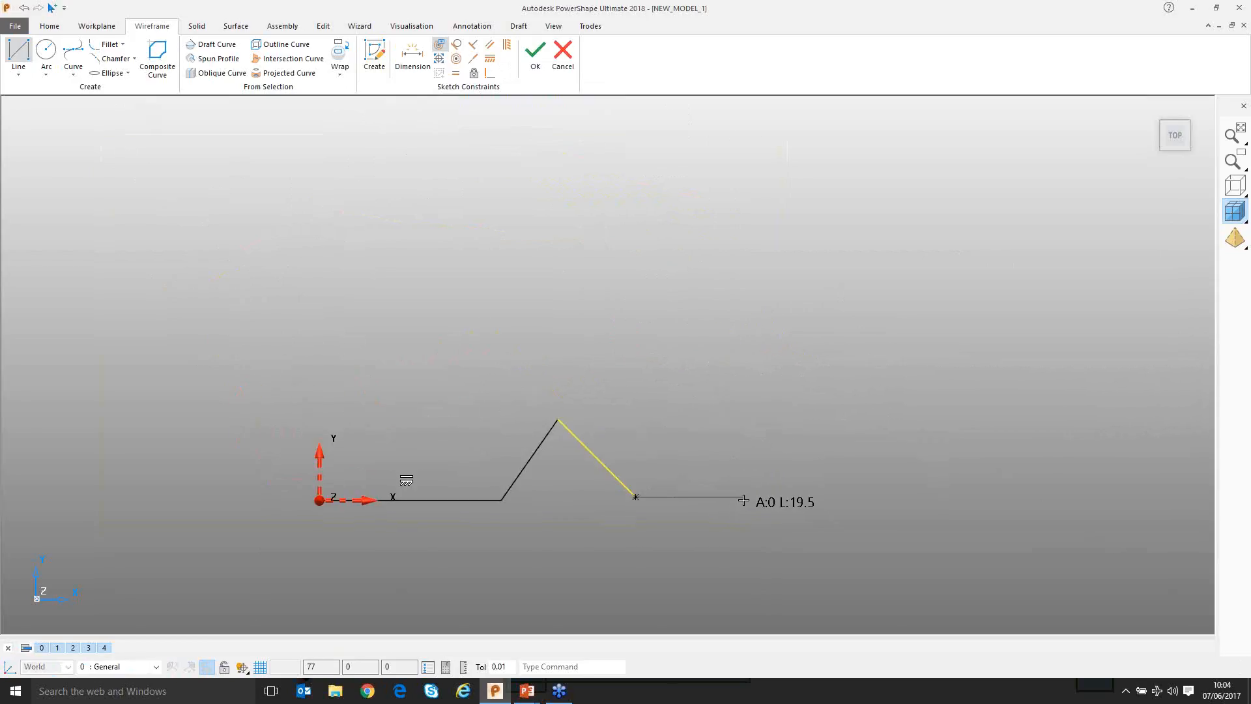
{"action": "left_click", "coordinate": [747, 500]}
{"action": "left_click", "coordinate": [748, 310]}
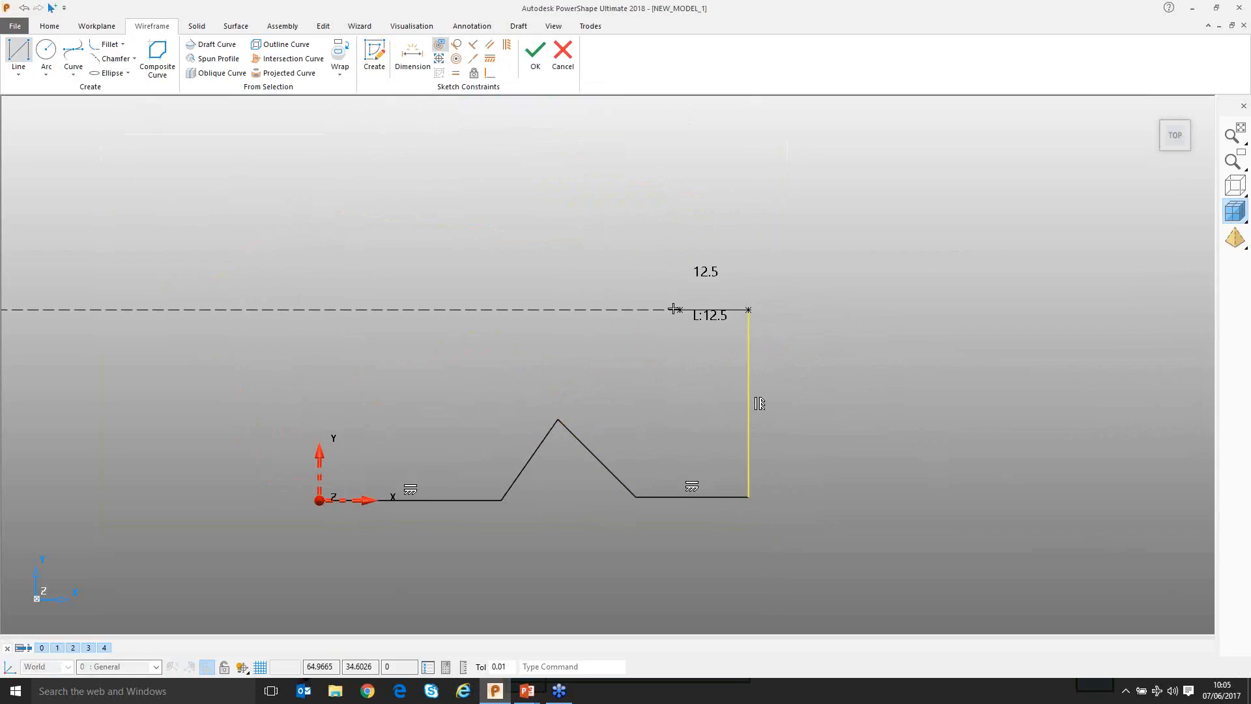
Draw a rectangular notch about 15.5 deep in the right side and extend the side vertically up to the top corner
{"action": "left_click", "coordinate": [666, 309]}
{"action": "left_click", "coordinate": [666, 247]}
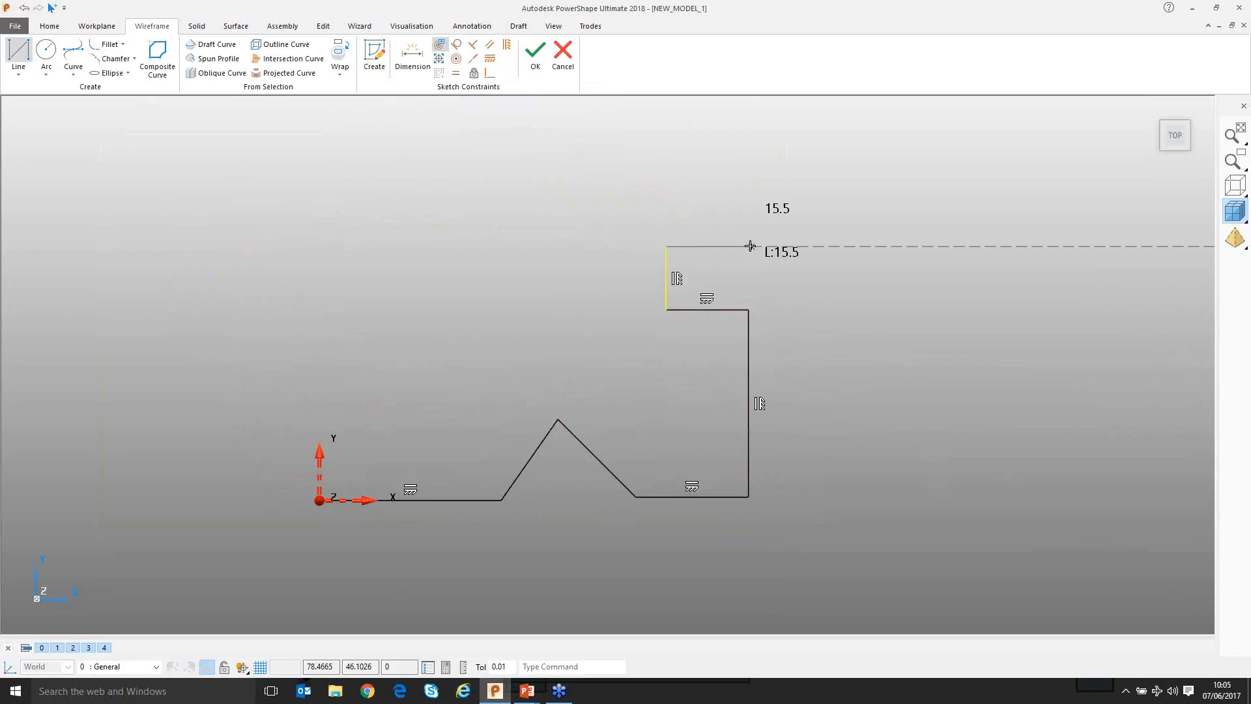
{"action": "left_click", "coordinate": [750, 246]}
{"action": "scroll", "coordinate": [757, 194], "scroll_direction": "down", "scroll_amount": 1}
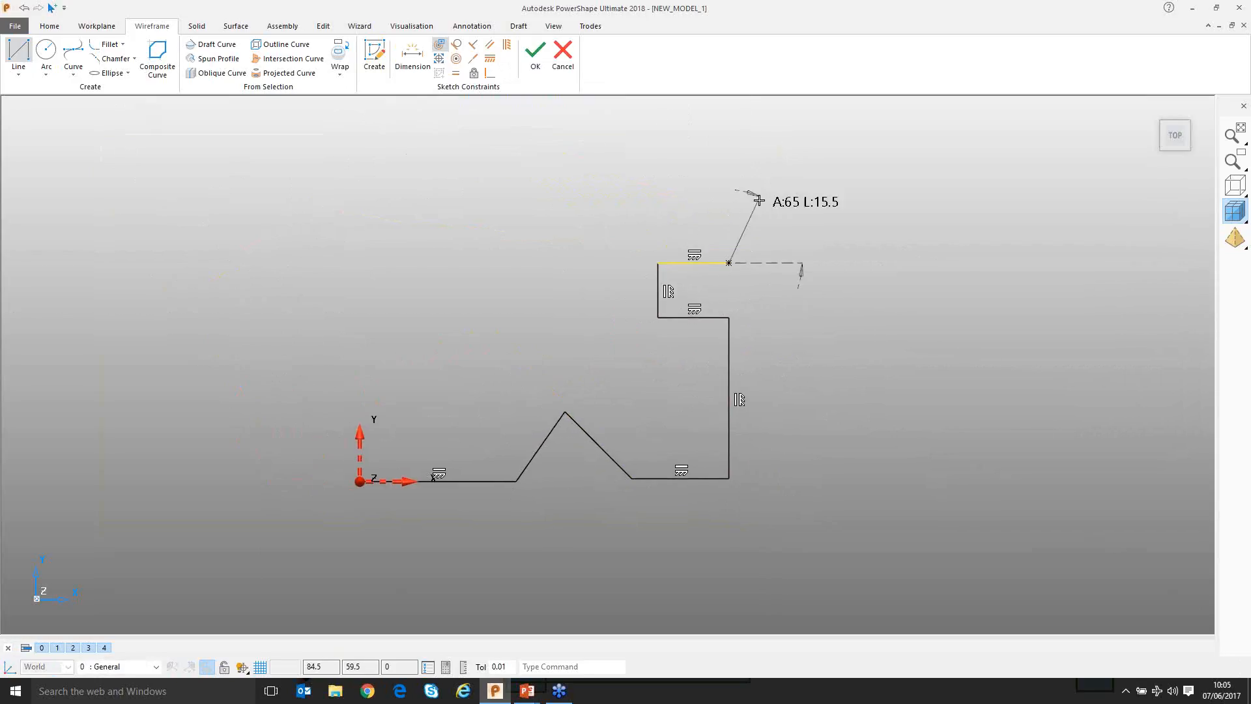
{"action": "middle_click_drag", "start_coordinate": [757, 194], "coordinate": [840, 310], "text": "shift"}
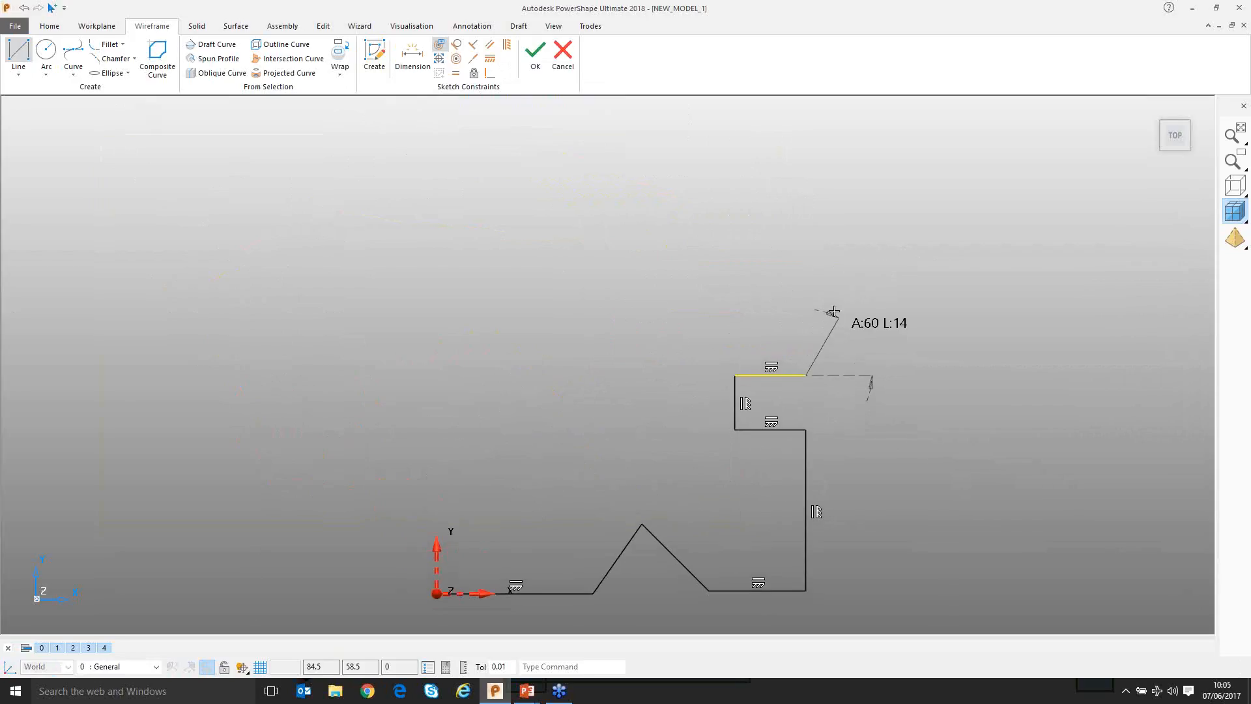
{"action": "left_click", "coordinate": [802, 227]}
Draw the top edge leftward as two horizontal lines separated by a downward-pointing V notch
{"action": "left_click", "coordinate": [666, 226]}
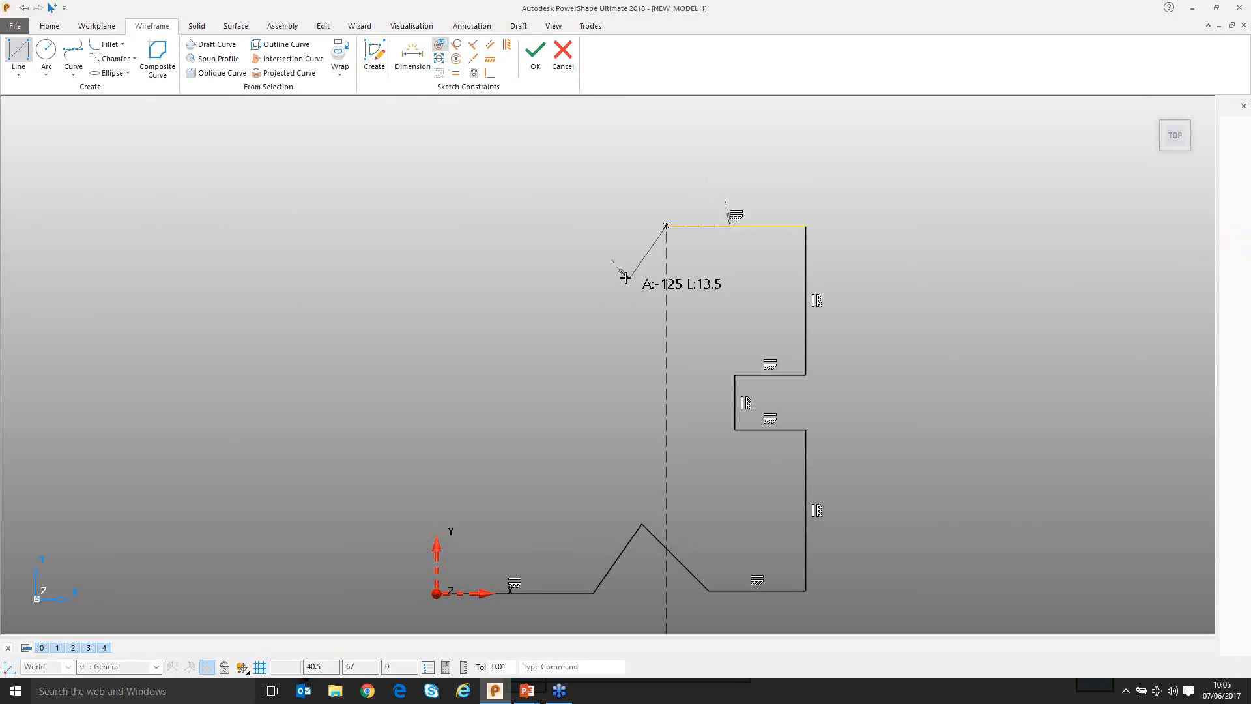
{"action": "left_click", "coordinate": [616, 297]}
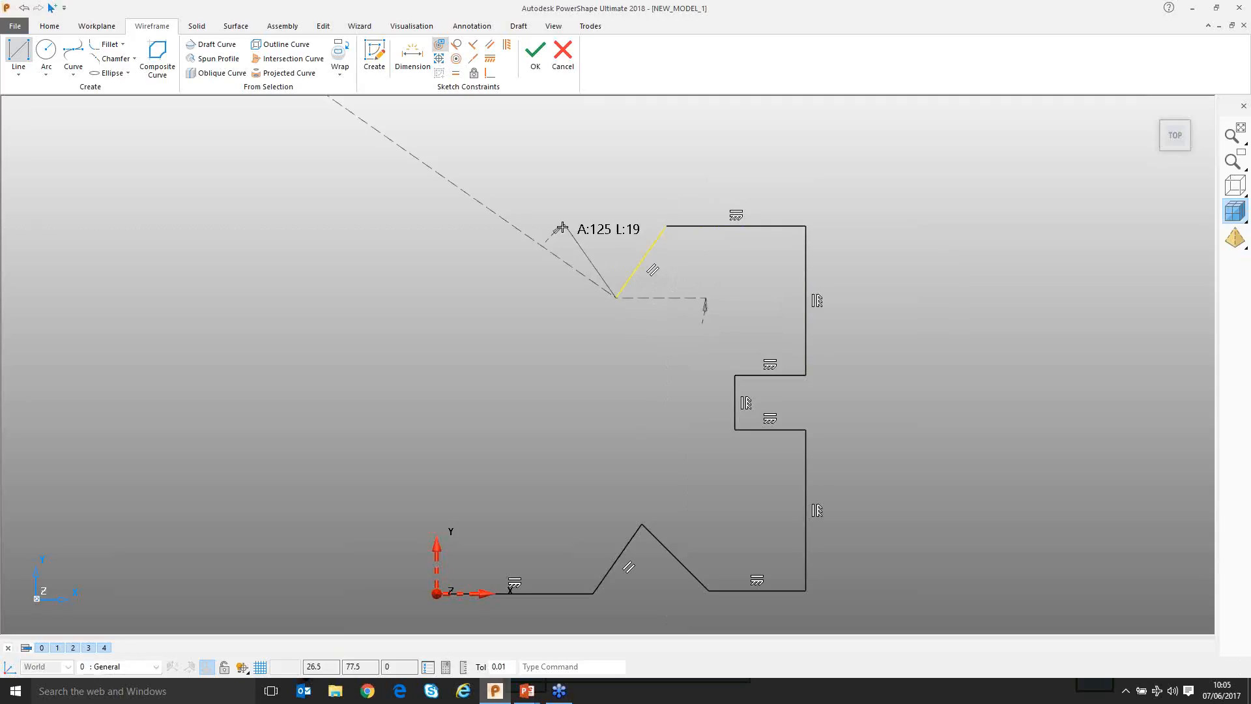
{"action": "left_click", "coordinate": [561, 232]}
{"action": "left_click", "coordinate": [425, 231]}
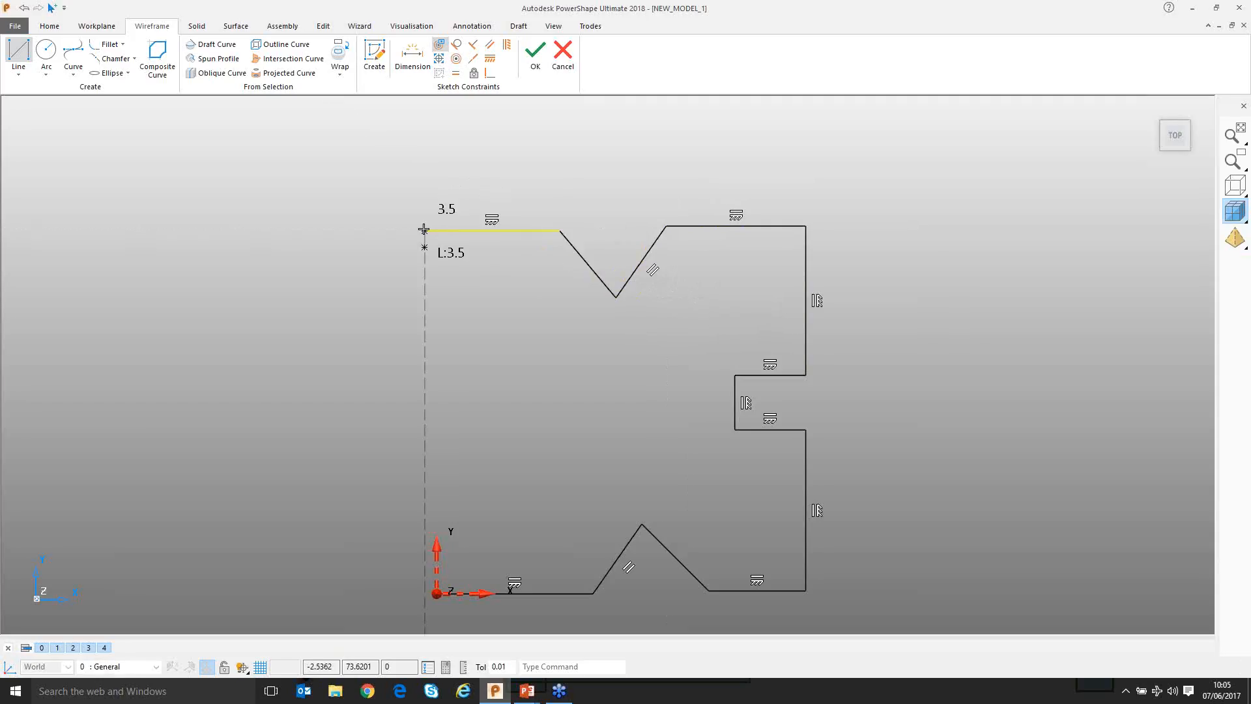
Draw the left side downward with a rectangular notch, close the outline at the origin and finish the line command
{"action": "left_click", "coordinate": [425, 370]}
{"action": "left_click", "coordinate": [495, 370]}
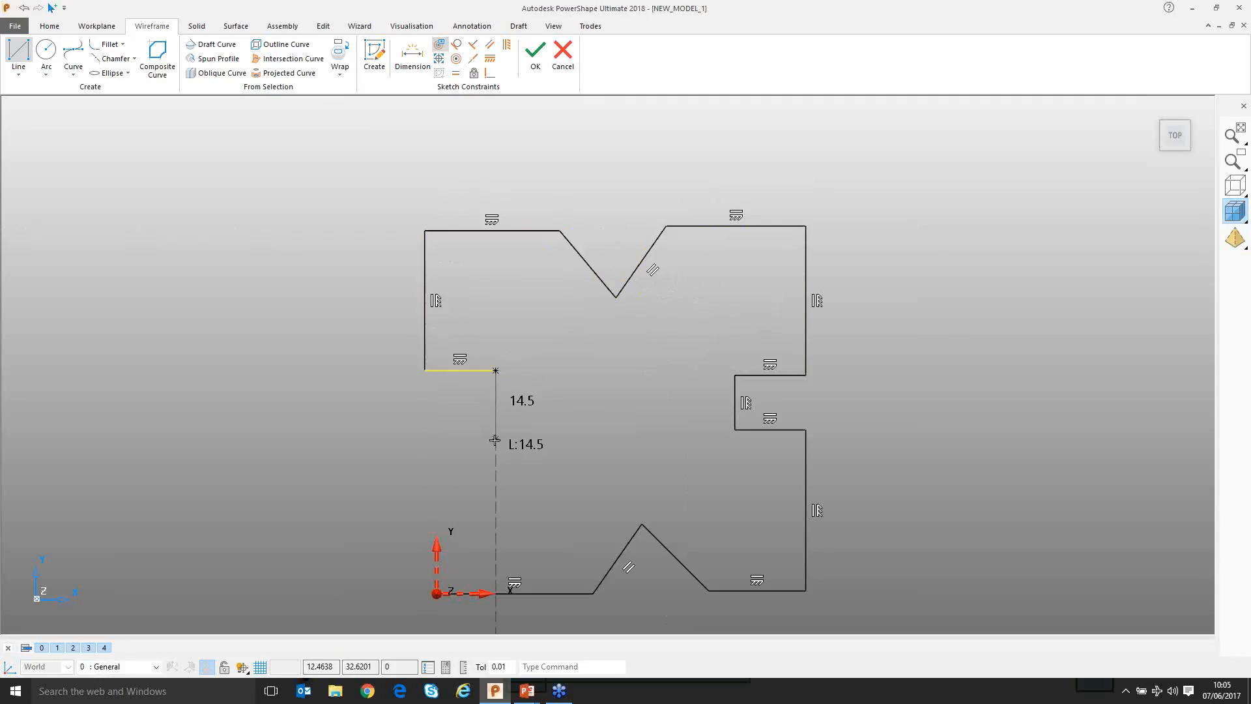
{"action": "left_click", "coordinate": [432, 442]}
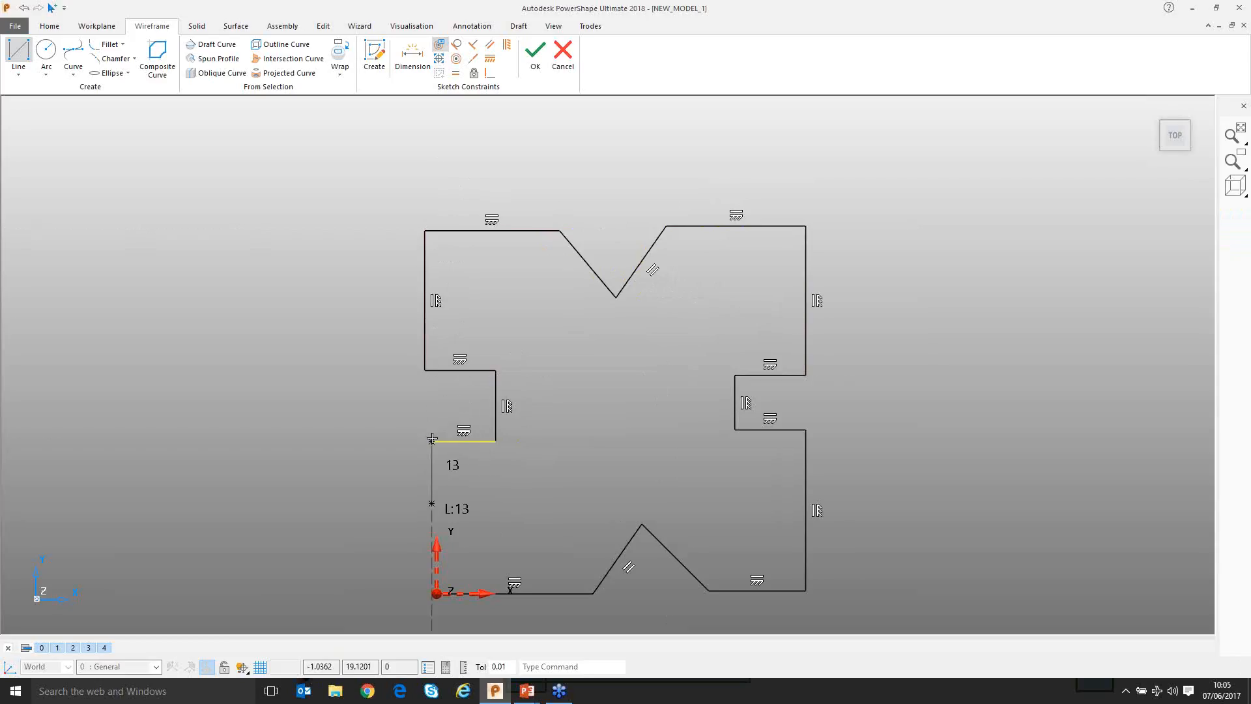
{"action": "left_click", "coordinate": [436, 594]}
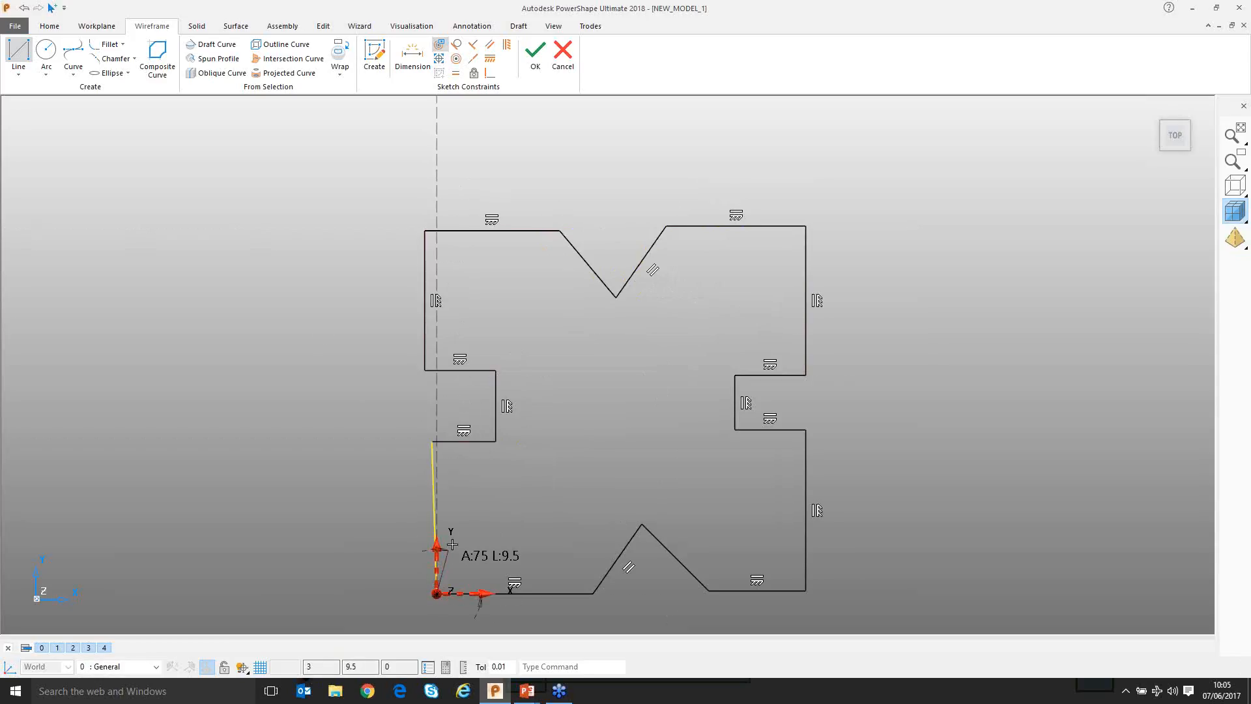
{"action": "left_click", "coordinate": [18, 59]}
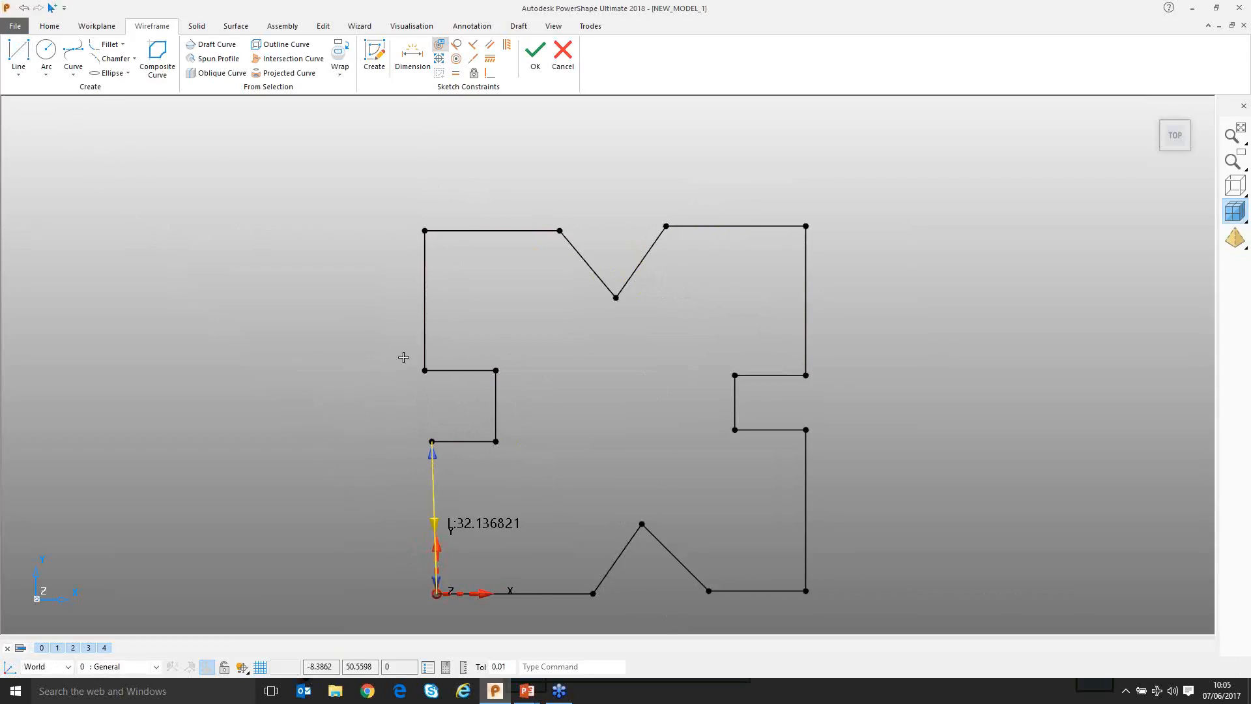
{"action": "scroll", "coordinate": [663, 365], "scroll_direction": "down", "scroll_amount": 3}
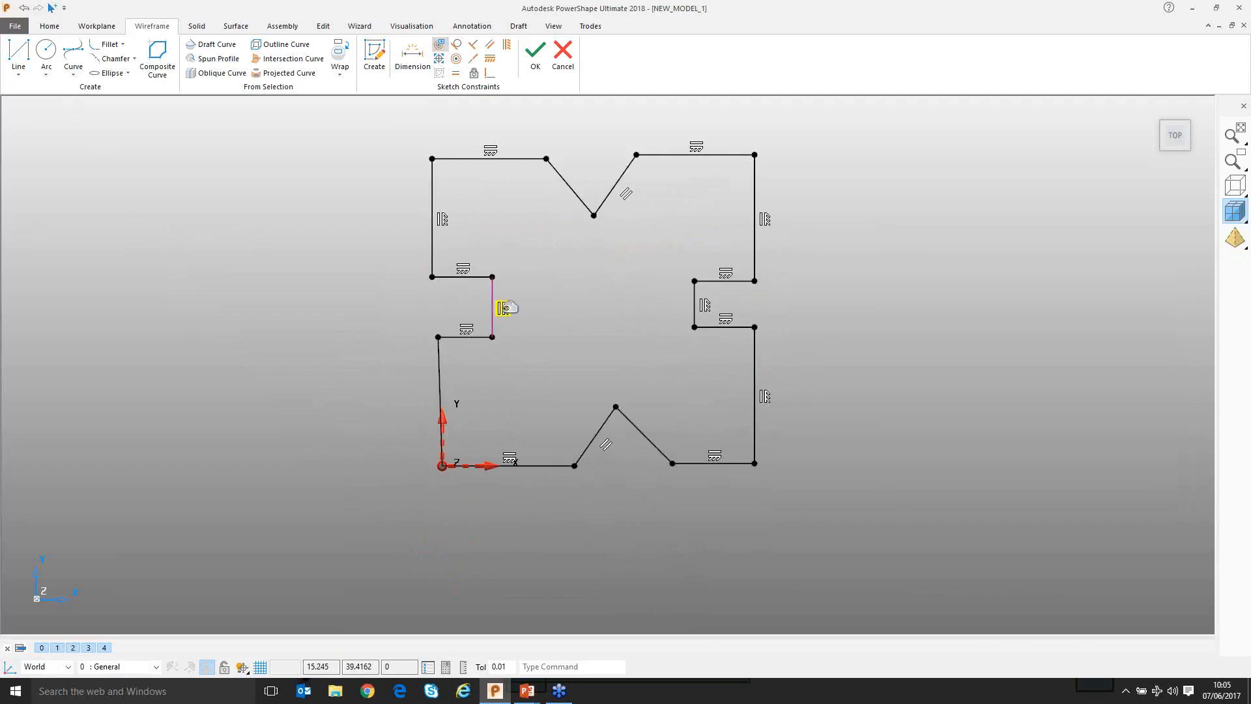
{"action": "left_click", "coordinate": [505, 307]}
{"action": "left_click", "coordinate": [465, 266]}
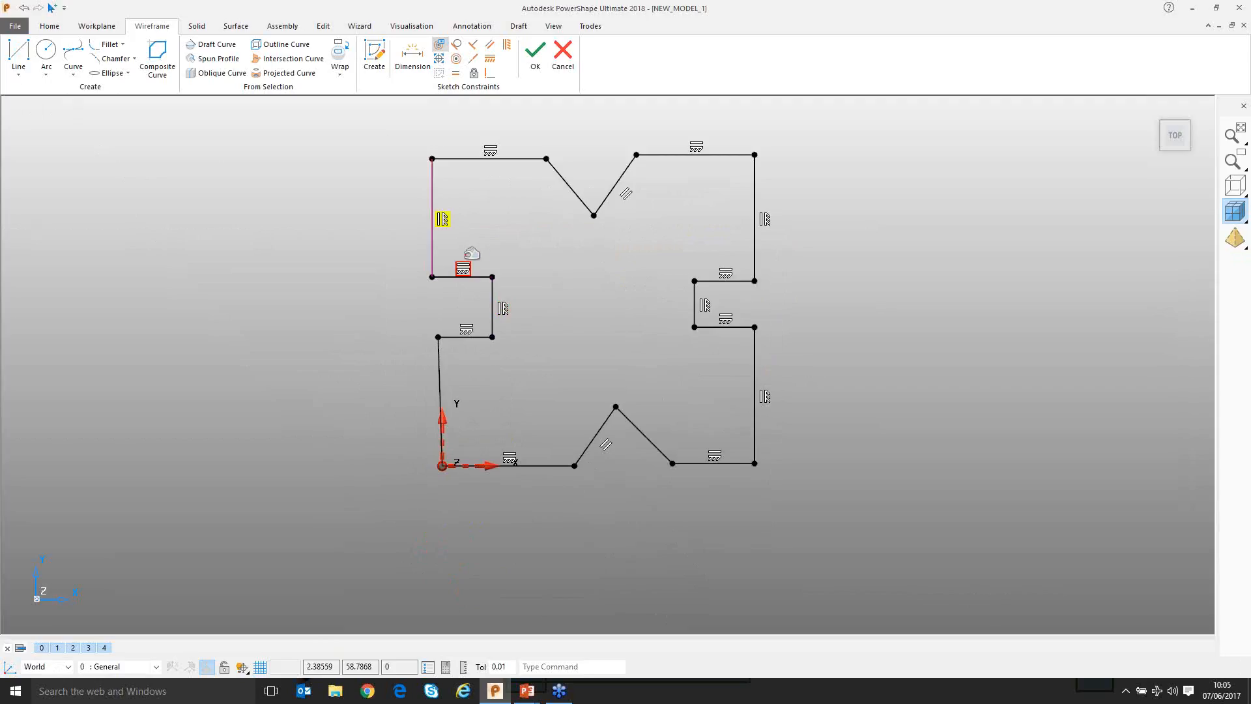
{"action": "left_click", "coordinate": [442, 219]}
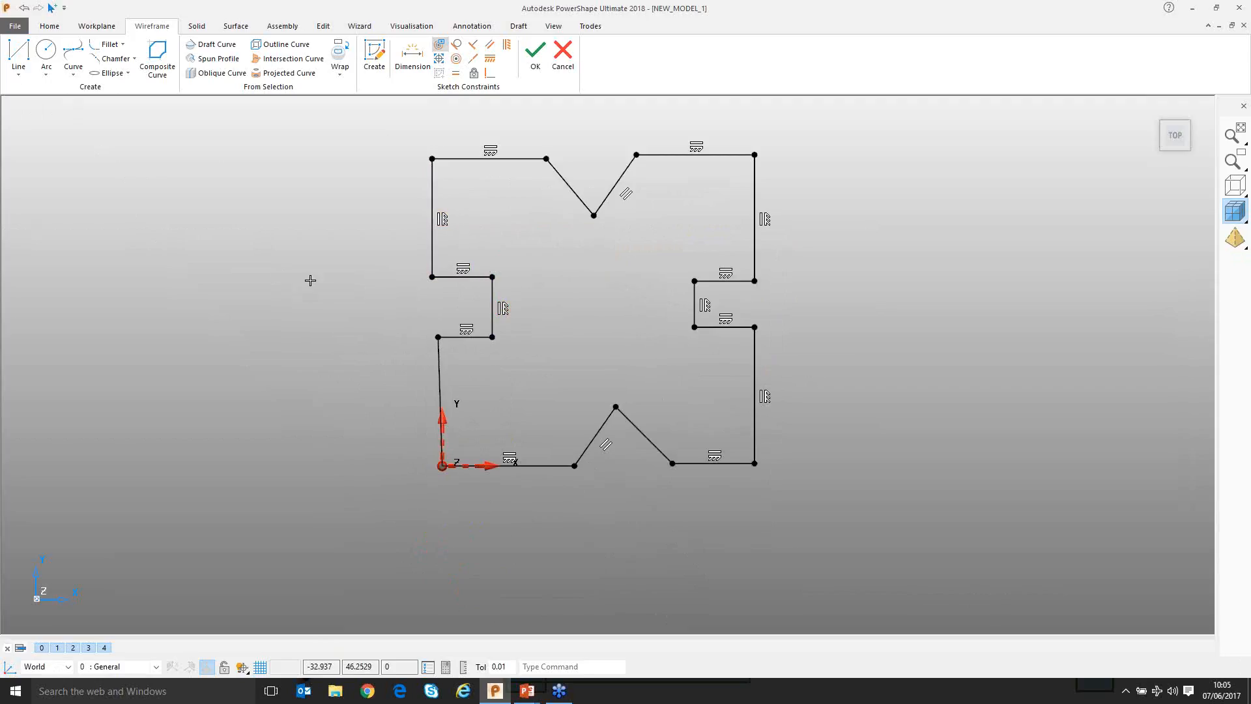
Delete all the horizontal, vertical and parallel constraints from the sketch outline
{"action": "left_click", "coordinate": [443, 220]}
{"action": "left_click", "coordinate": [490, 149], "text": "shift"}
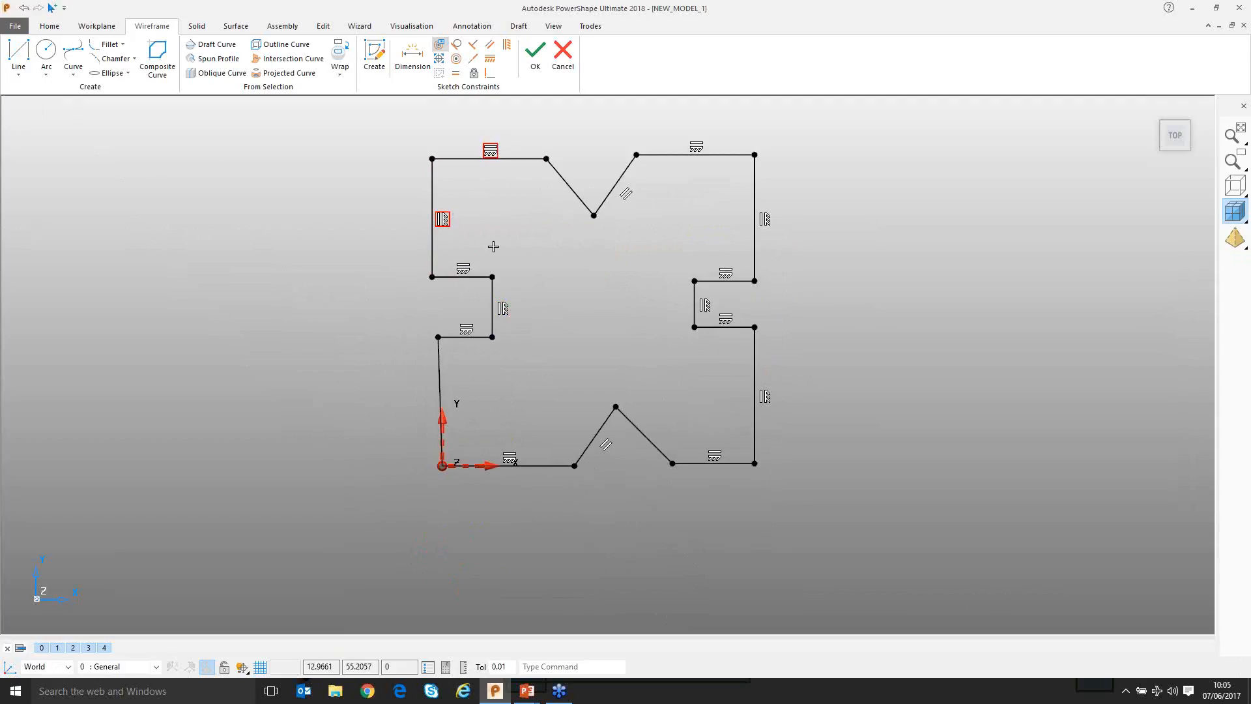
{"action": "left_click", "coordinate": [464, 268], "text": "shift"}
{"action": "left_click", "coordinate": [502, 308], "text": "shift"}
{"action": "left_click", "coordinate": [466, 329], "text": "shift"}
{"action": "left_click", "coordinate": [510, 456], "text": "shift"}
{"action": "left_click", "coordinate": [606, 444], "text": "shift"}
{"action": "left_click", "coordinate": [715, 455], "text": "shift"}
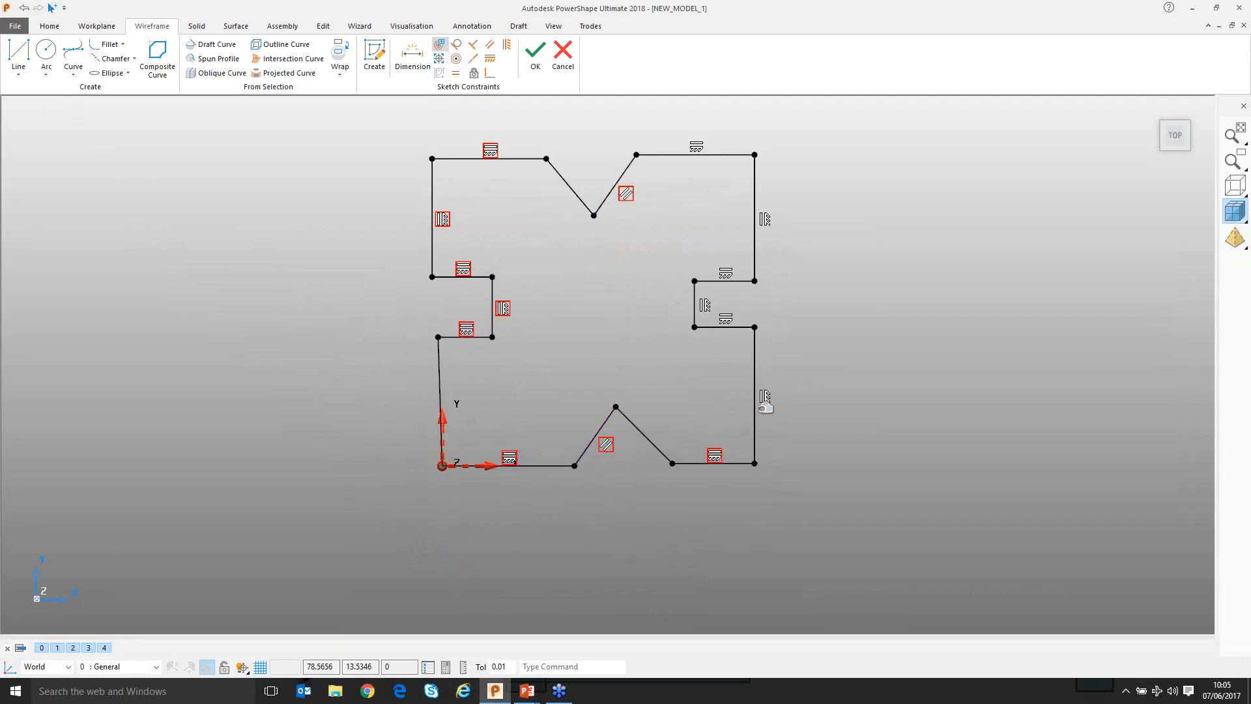
{"action": "left_click", "coordinate": [765, 397], "text": "shift"}
{"action": "left_click", "coordinate": [725, 319], "text": "shift"}
{"action": "left_click", "coordinate": [705, 305], "text": "shift"}
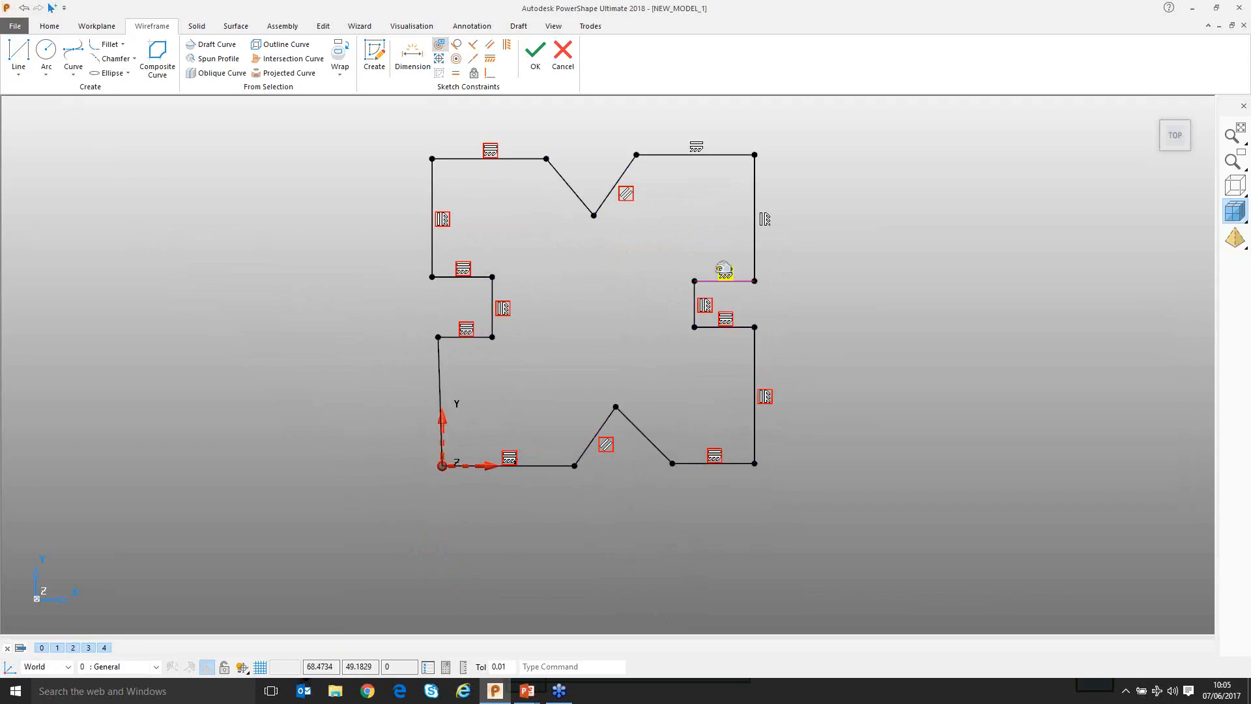
{"action": "left_click", "coordinate": [725, 270], "text": "shift"}
{"action": "left_click", "coordinate": [765, 219], "text": "shift"}
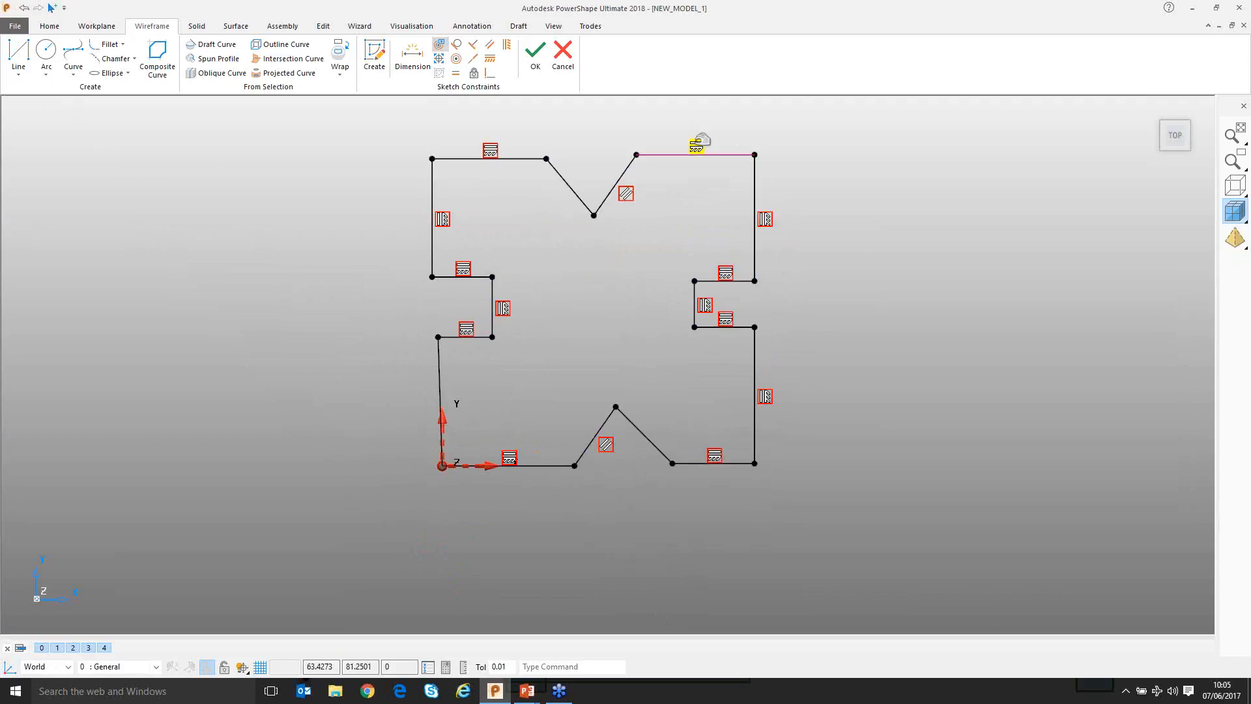
{"action": "left_click", "coordinate": [696, 145], "text": "shift"}
{"action": "key", "text": "Delete"}
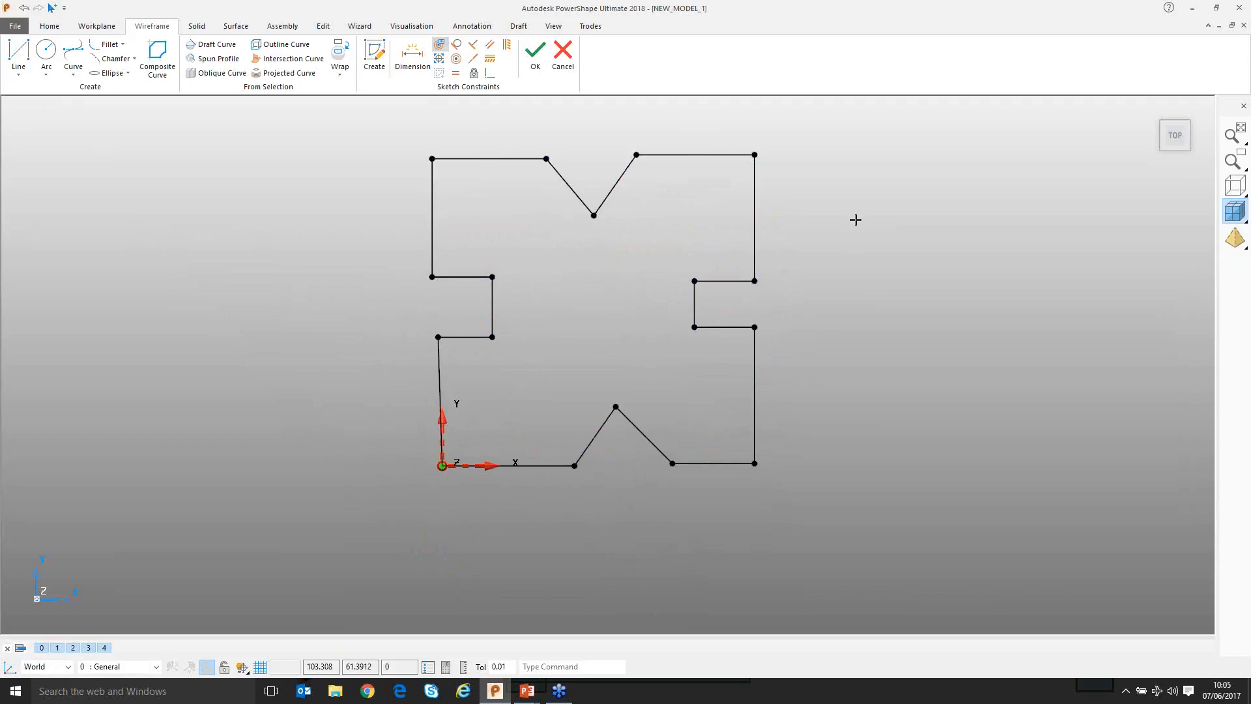
Move the outline's upper-left and upper-right corner points slightly upward and to the right so the adjoining edges are skewed
{"action": "scroll", "coordinate": [339, 355], "scroll_direction": "up", "scroll_amount": 2}
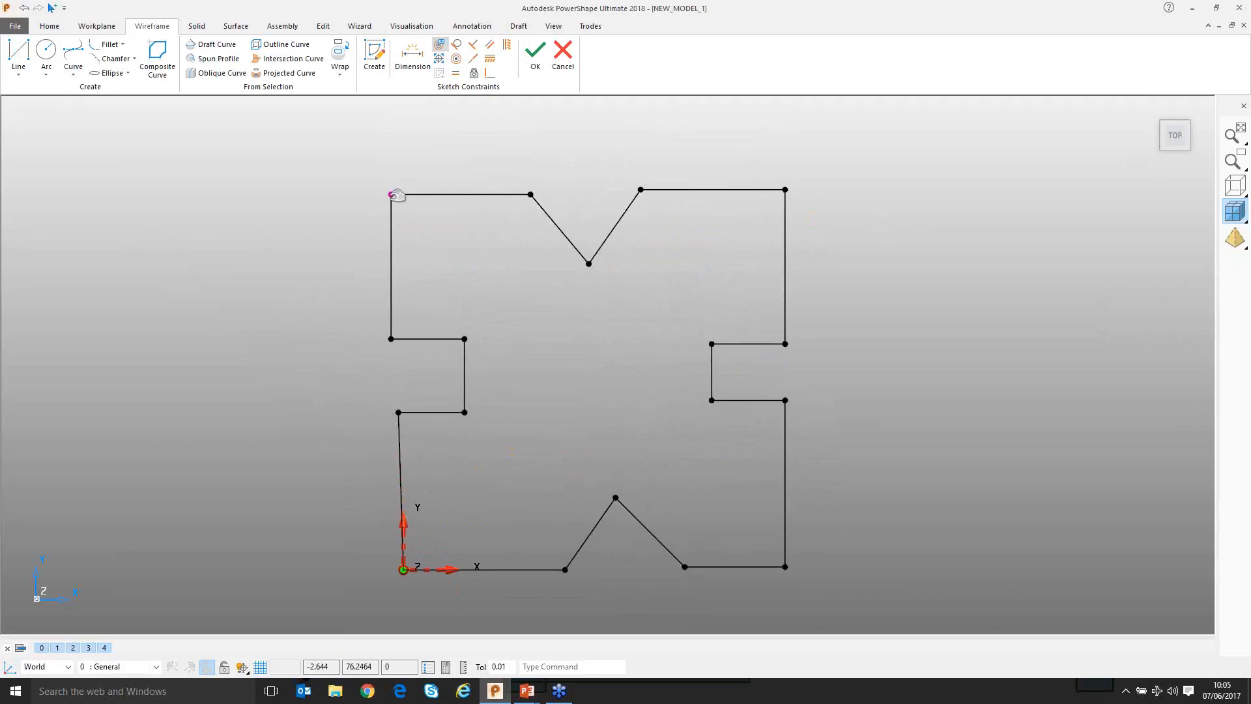
{"action": "mouse_move", "coordinate": [390, 193]}
{"action": "left_mouse_down"}
{"action": "mouse_move", "coordinate": [374, 139]}
{"action": "mouse_move", "coordinate": [360, 159]}
{"action": "mouse_move", "coordinate": [420, 176]}
{"action": "mouse_move", "coordinate": [394, 187]}
{"action": "left_mouse_up"}
{"action": "mouse_move", "coordinate": [785, 190]}
{"action": "left_mouse_down"}
{"action": "mouse_move", "coordinate": [824, 167]}
{"action": "mouse_move", "coordinate": [808, 202]}
{"action": "mouse_move", "coordinate": [795, 182]}
{"action": "left_mouse_up"}
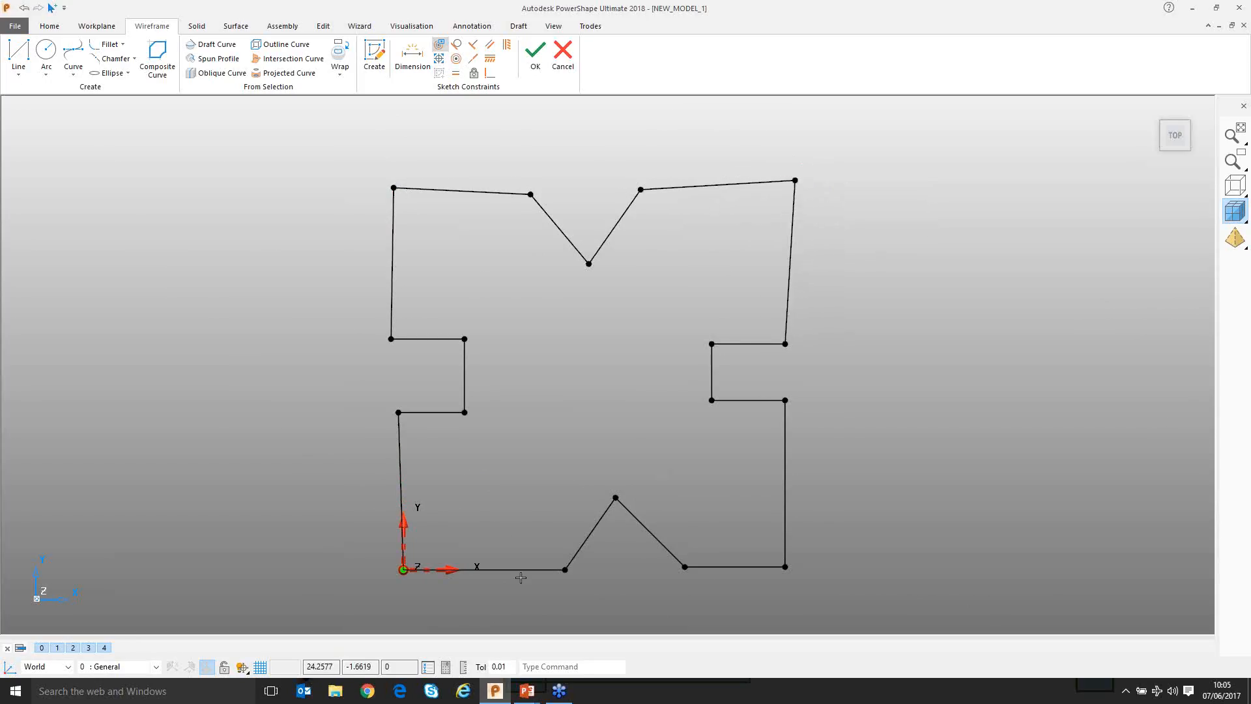
Move the sketch origin to the outline's upper-left corner and back to its lower-left corner
{"action": "scroll", "coordinate": [522, 473], "scroll_direction": "down", "scroll_amount": 2}
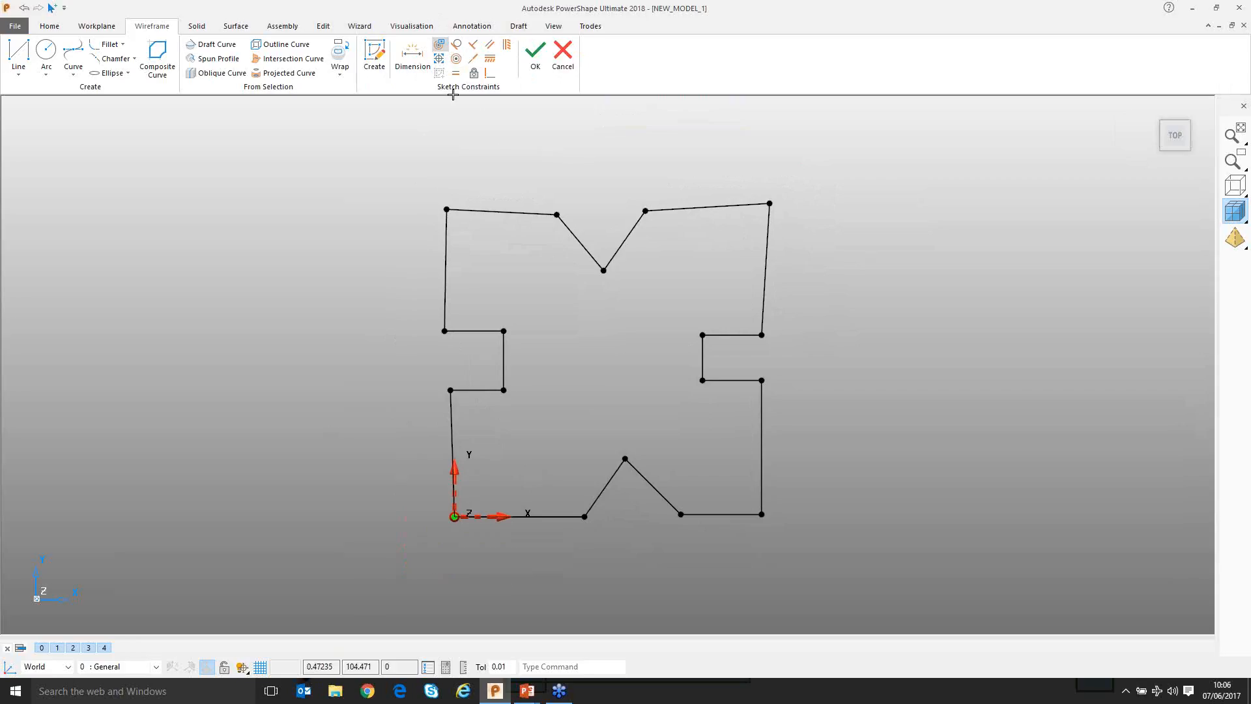
{"action": "left_click", "coordinate": [439, 60]}
{"action": "left_click", "coordinate": [446, 210]}
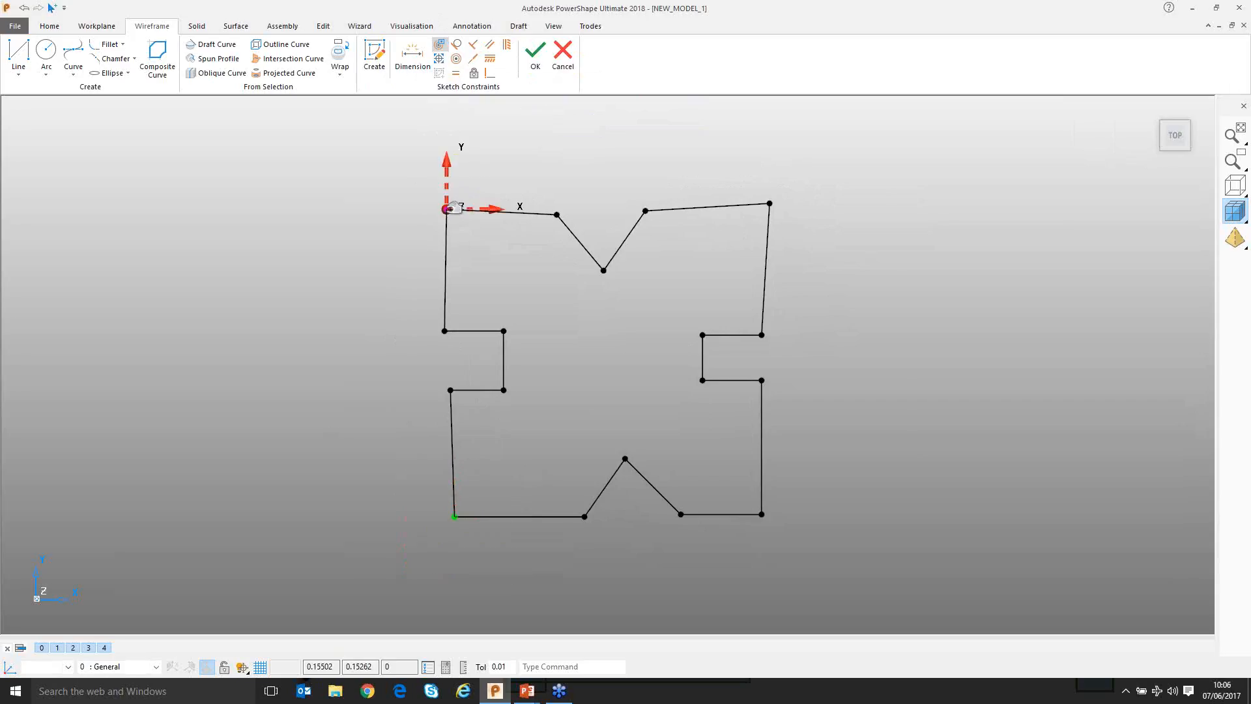
{"action": "left_click", "coordinate": [440, 60]}
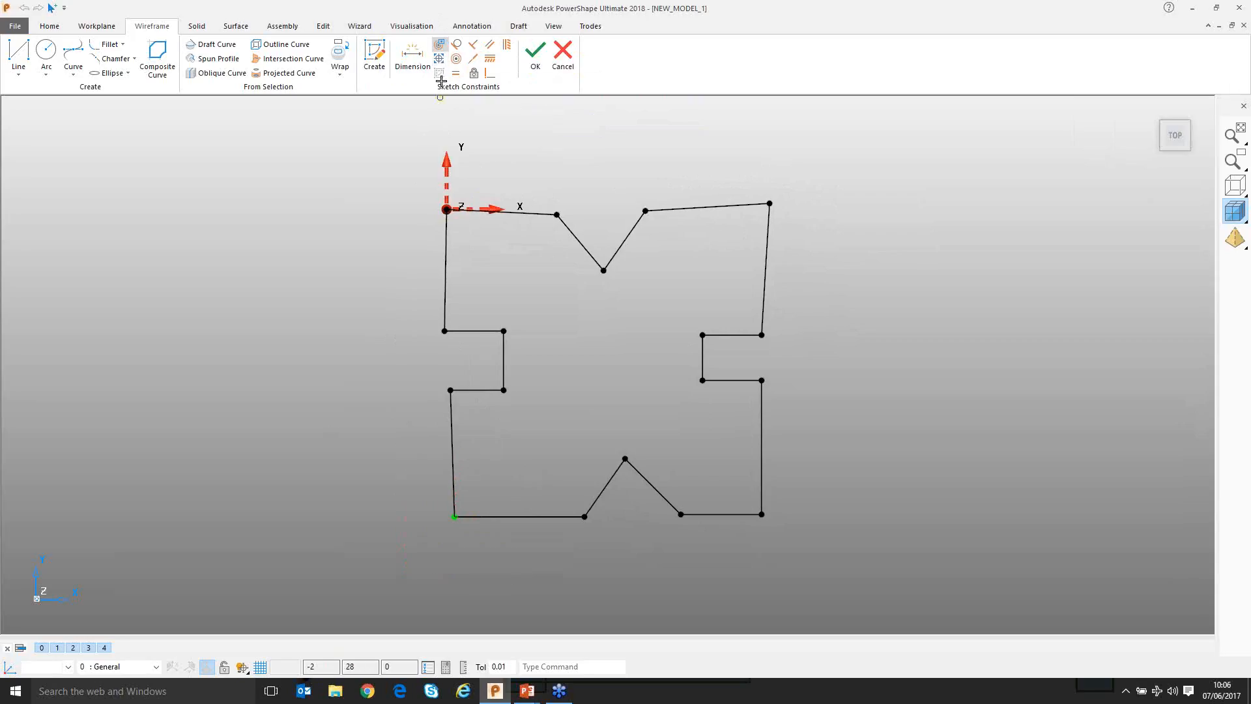
{"action": "left_click", "coordinate": [455, 516]}
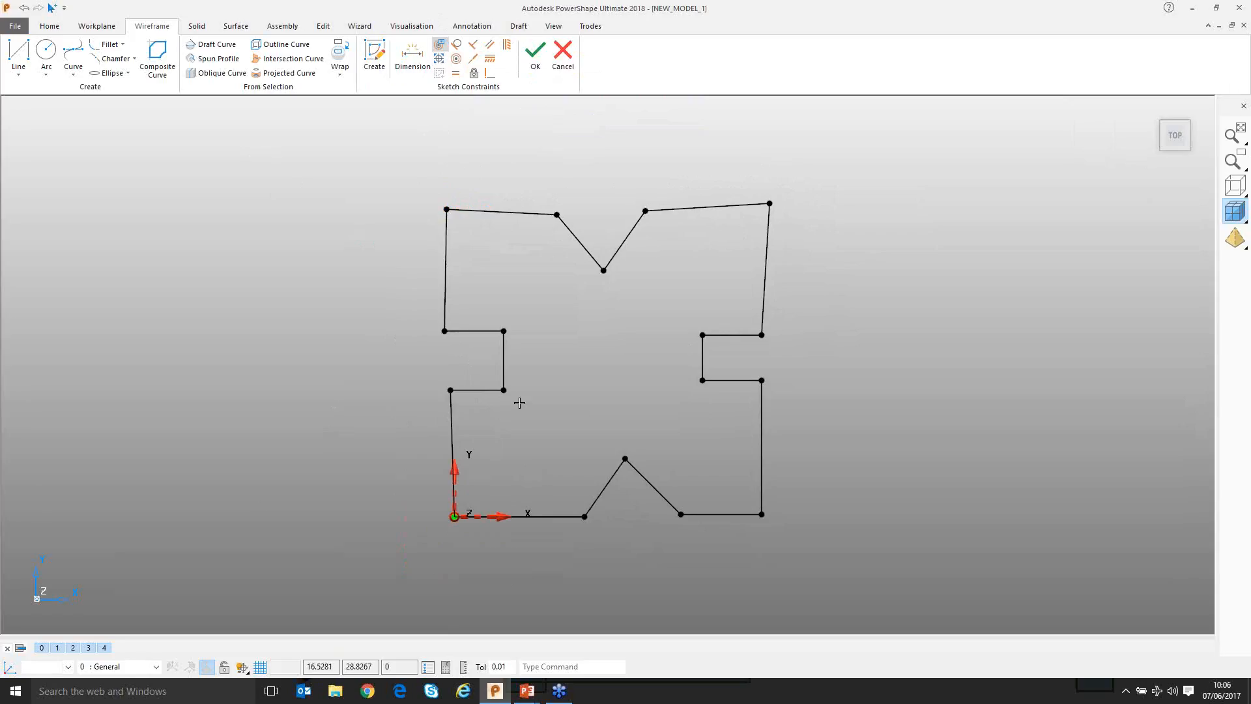
Constrain the bottom-left edge starting at the origin to horizontal and the lower-left edge to vertical
{"action": "left_click", "coordinate": [490, 61]}
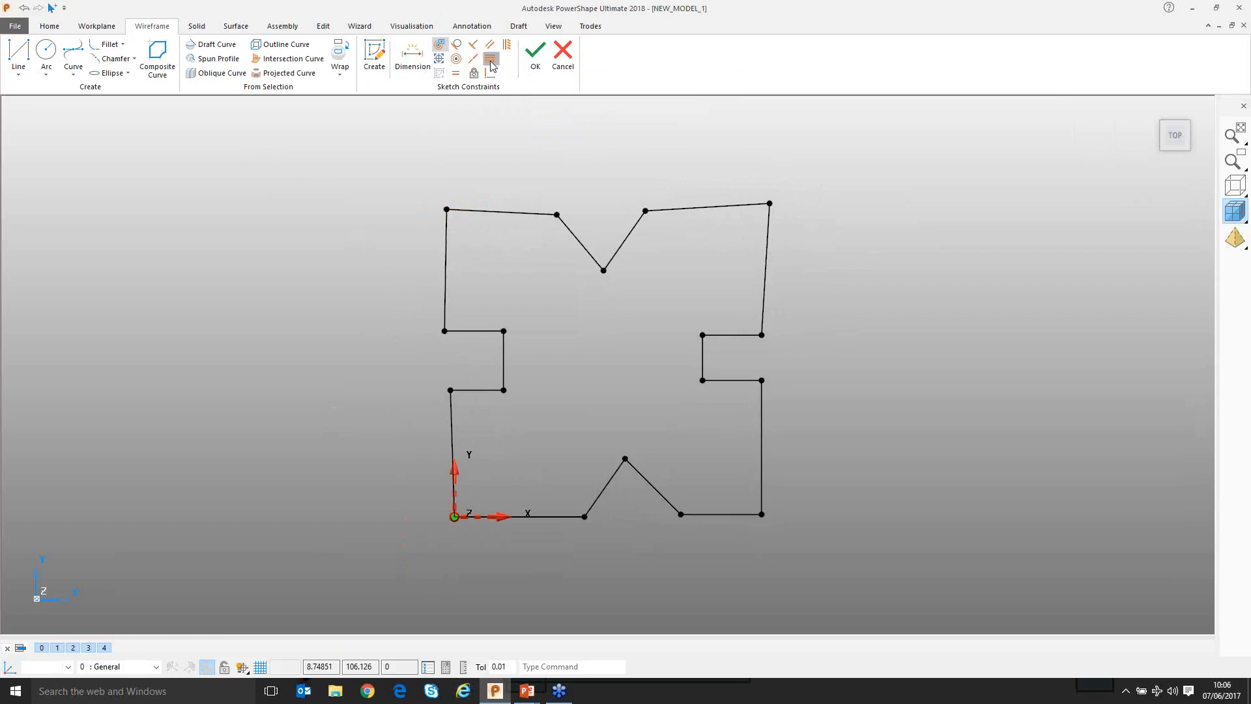
{"action": "left_click", "coordinate": [547, 516]}
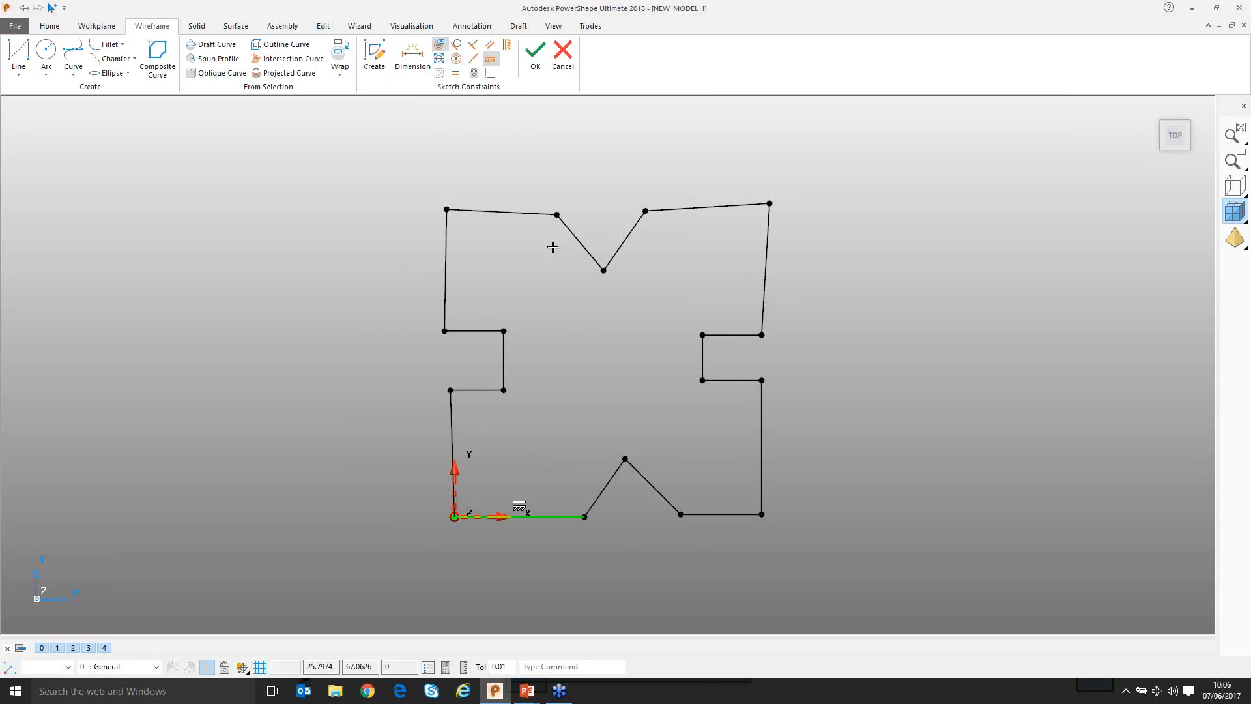
{"action": "left_click", "coordinate": [507, 44]}
{"action": "left_click", "coordinate": [455, 430]}
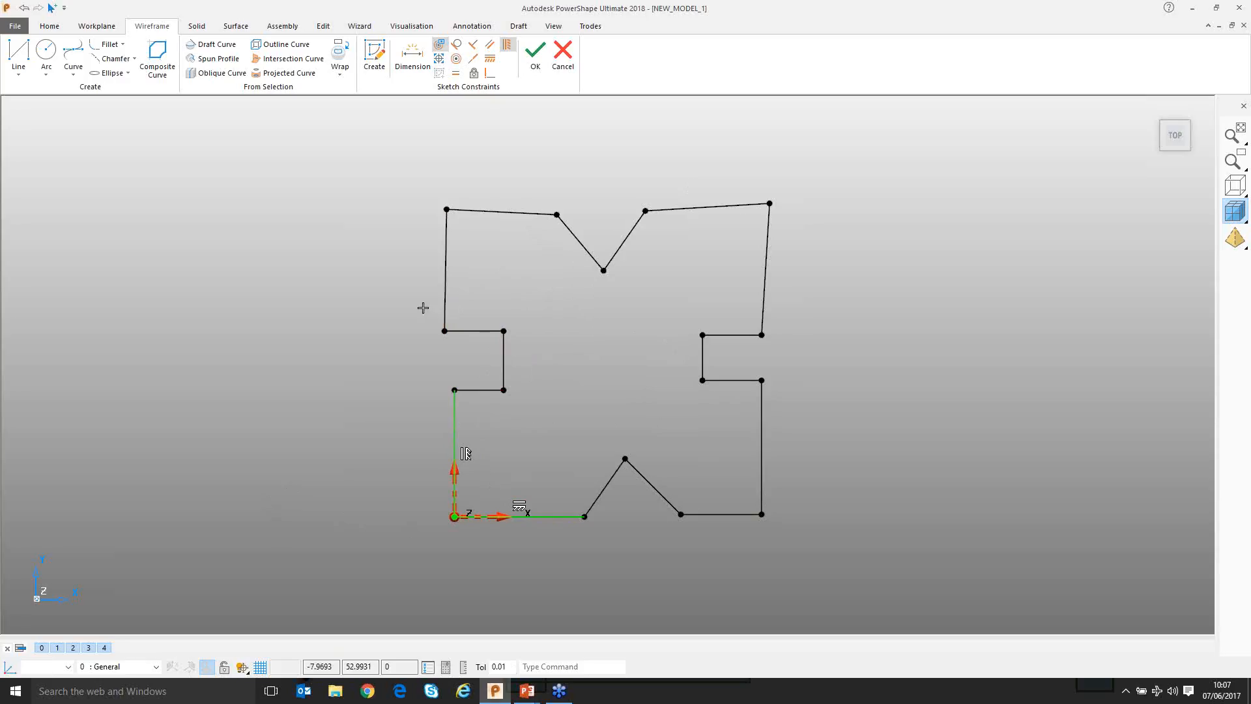
Make the two edges at the upper-right corner perpendicular, and likewise the two sides of the top V-notch
{"action": "left_click", "coordinate": [473, 46]}
{"action": "left_click", "coordinate": [754, 204]}
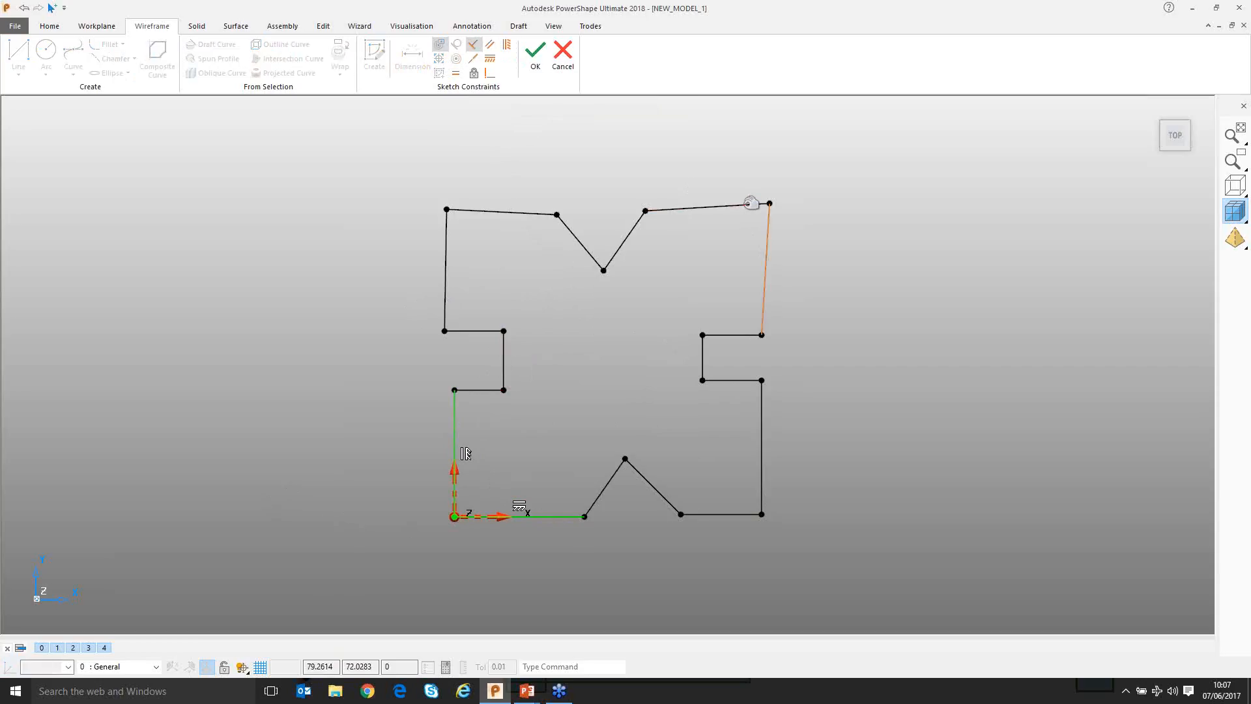
{"action": "left_click", "coordinate": [750, 203]}
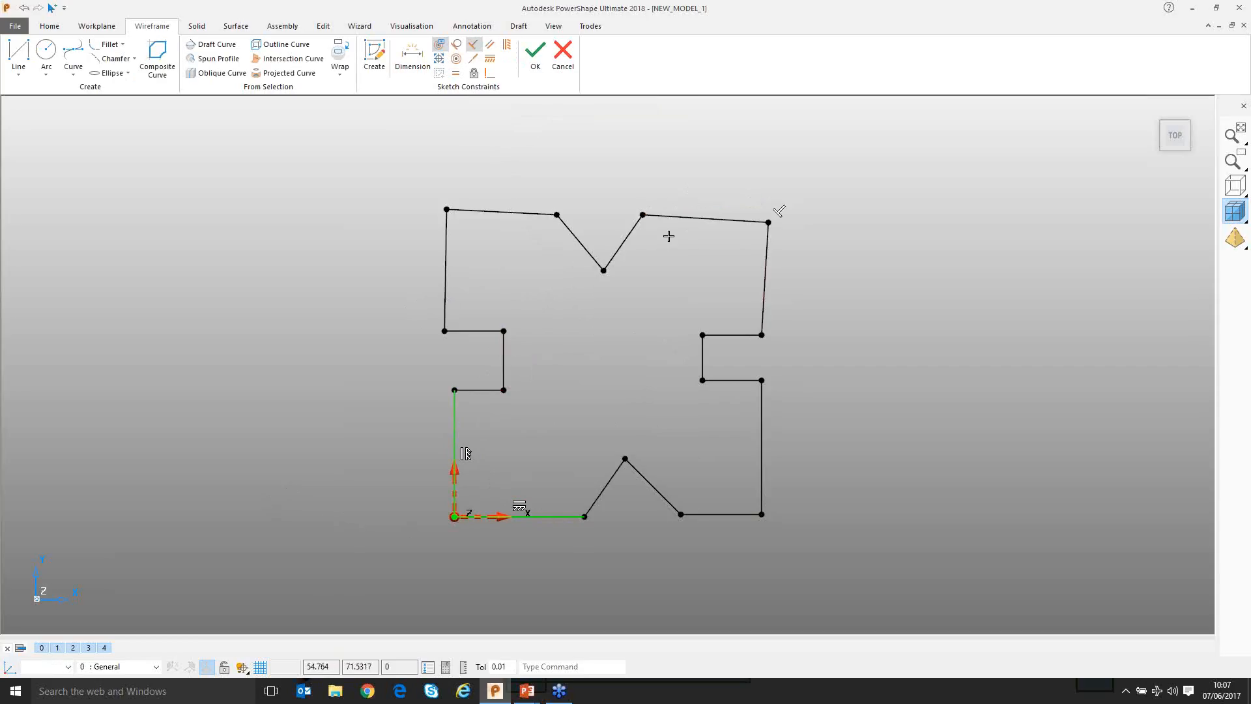
{"action": "left_click", "coordinate": [629, 233]}
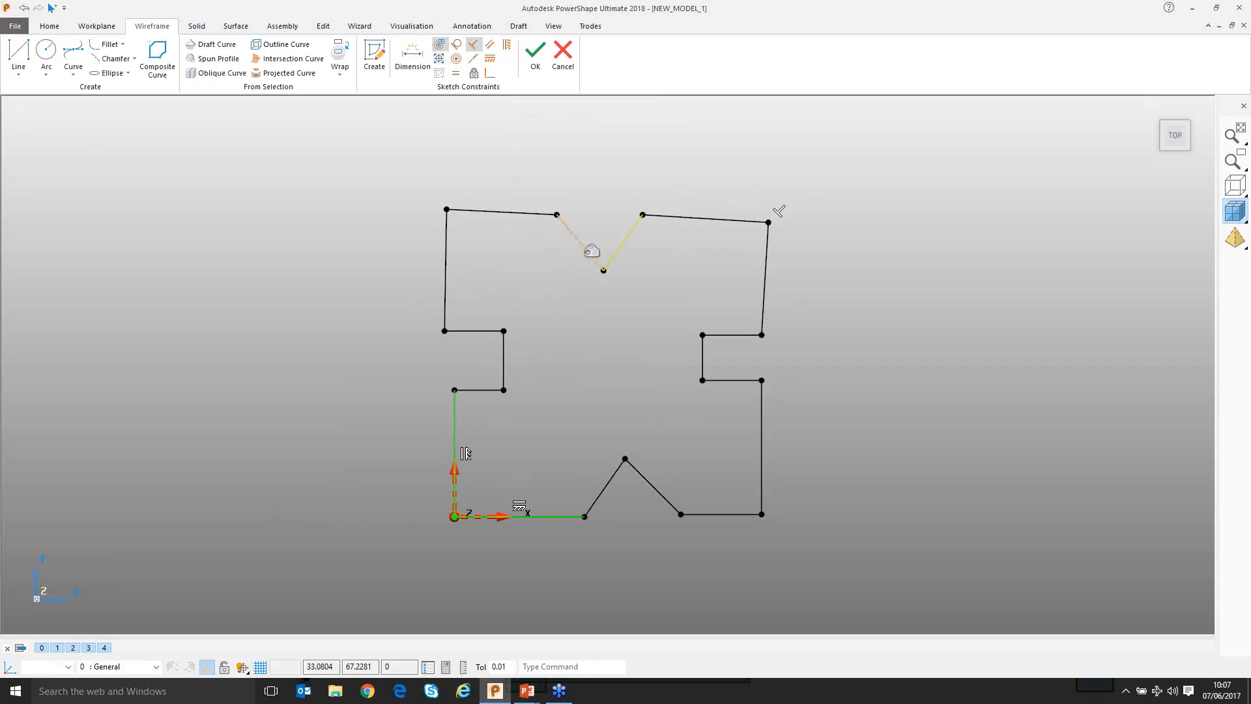
{"action": "left_click", "coordinate": [588, 251]}
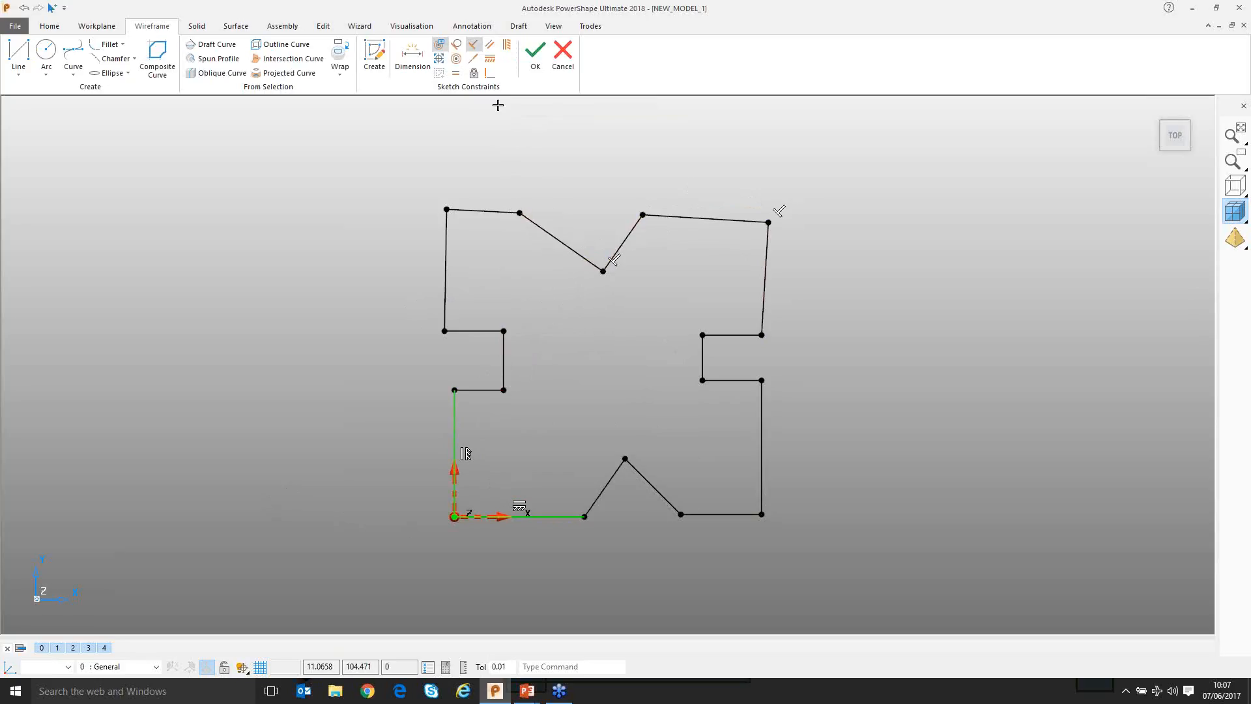
Make the two bottom edges collinear, and make the upper-left and lower-left vertical edges collinear
{"action": "left_click", "coordinate": [473, 60]}
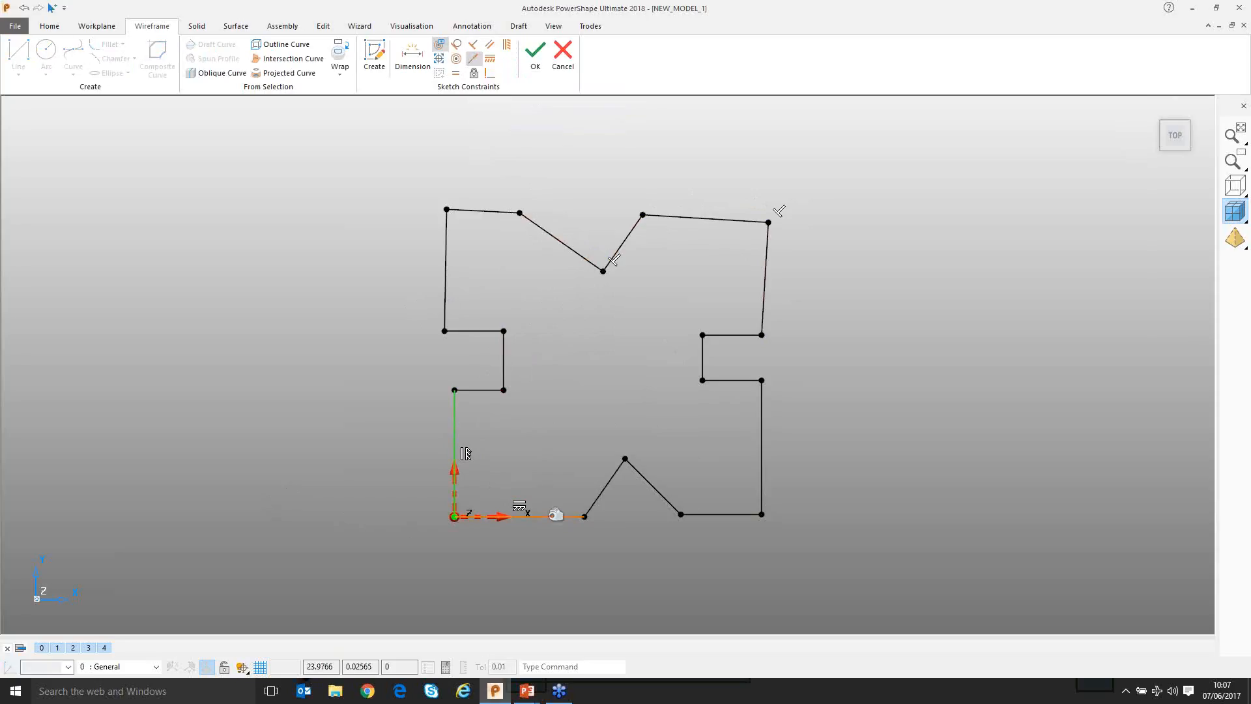
{"action": "left_click", "coordinate": [720, 516]}
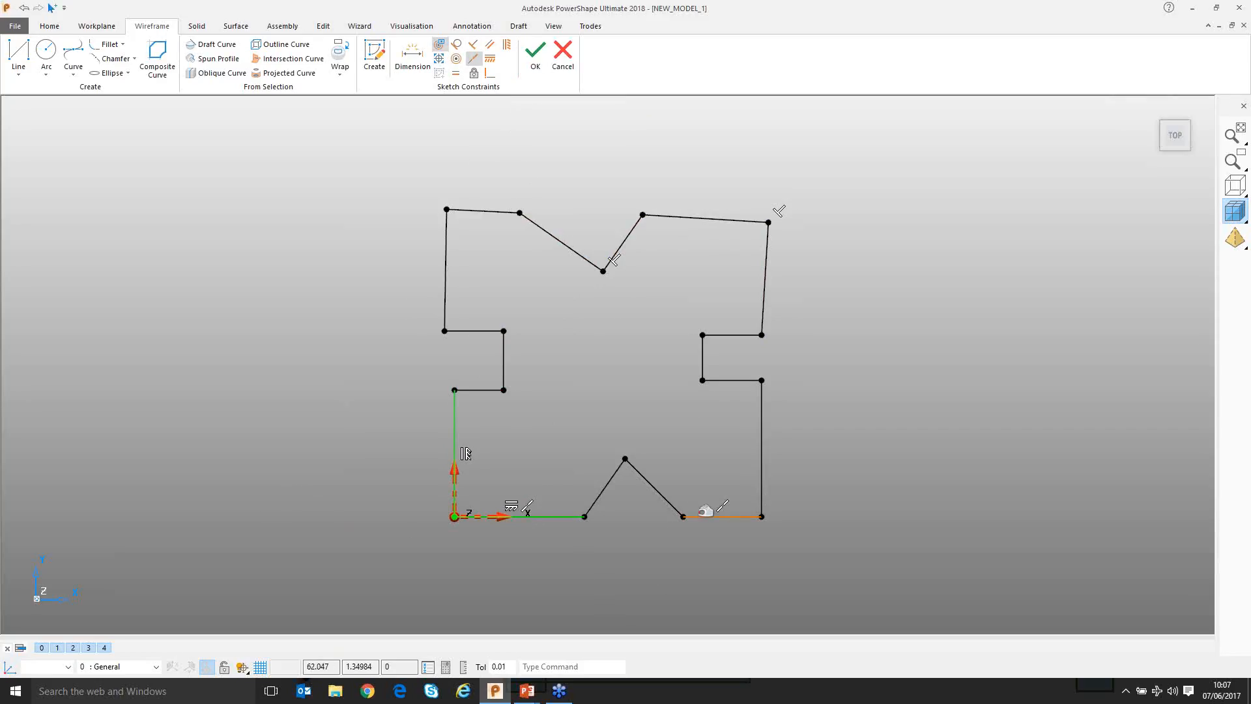
{"action": "left_click", "coordinate": [455, 423]}
{"action": "left_click", "coordinate": [462, 286]}
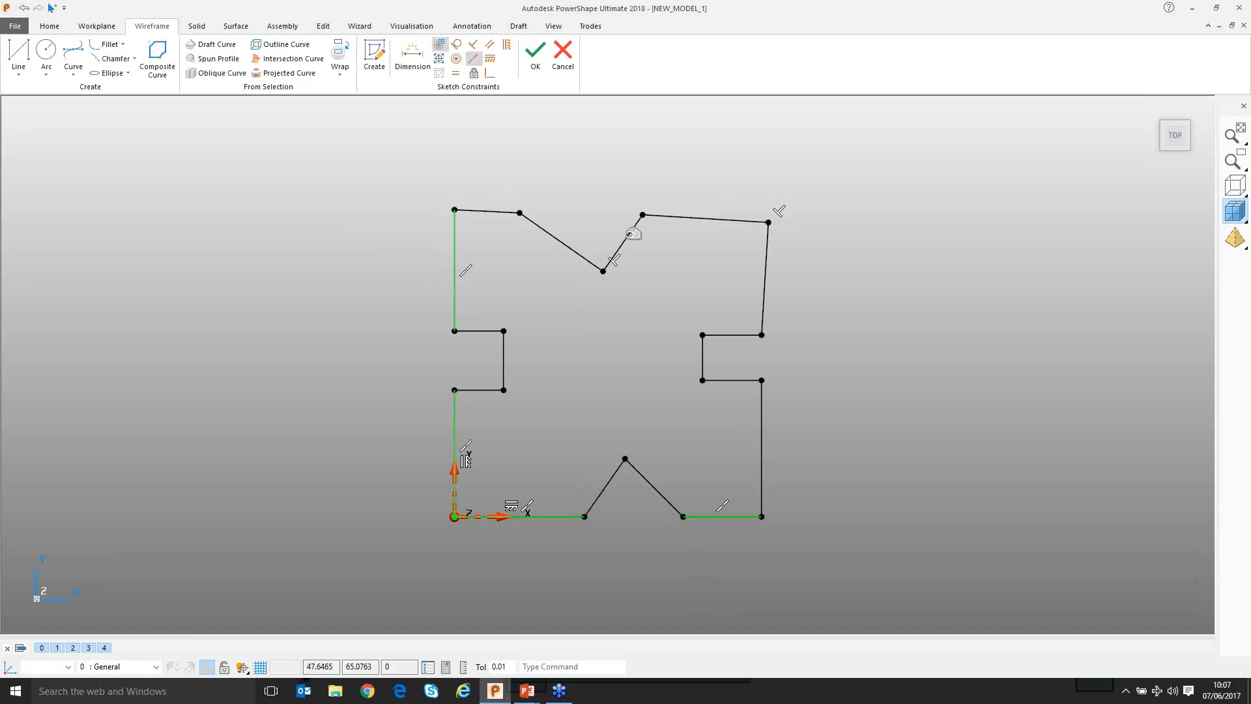
Constrain the top-left edge parallel to the bottom-left edge and the top-right edge parallel to the bottom-right edge
{"action": "left_click", "coordinate": [492, 46]}
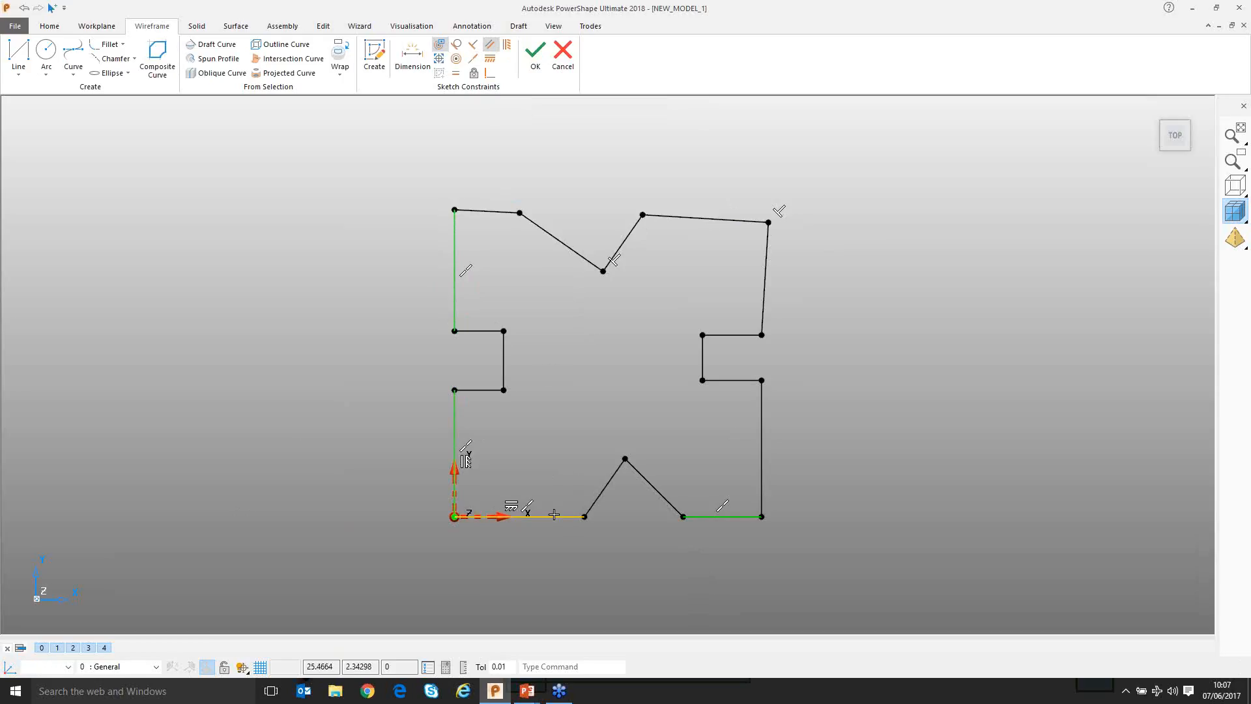
{"action": "left_click", "coordinate": [497, 211]}
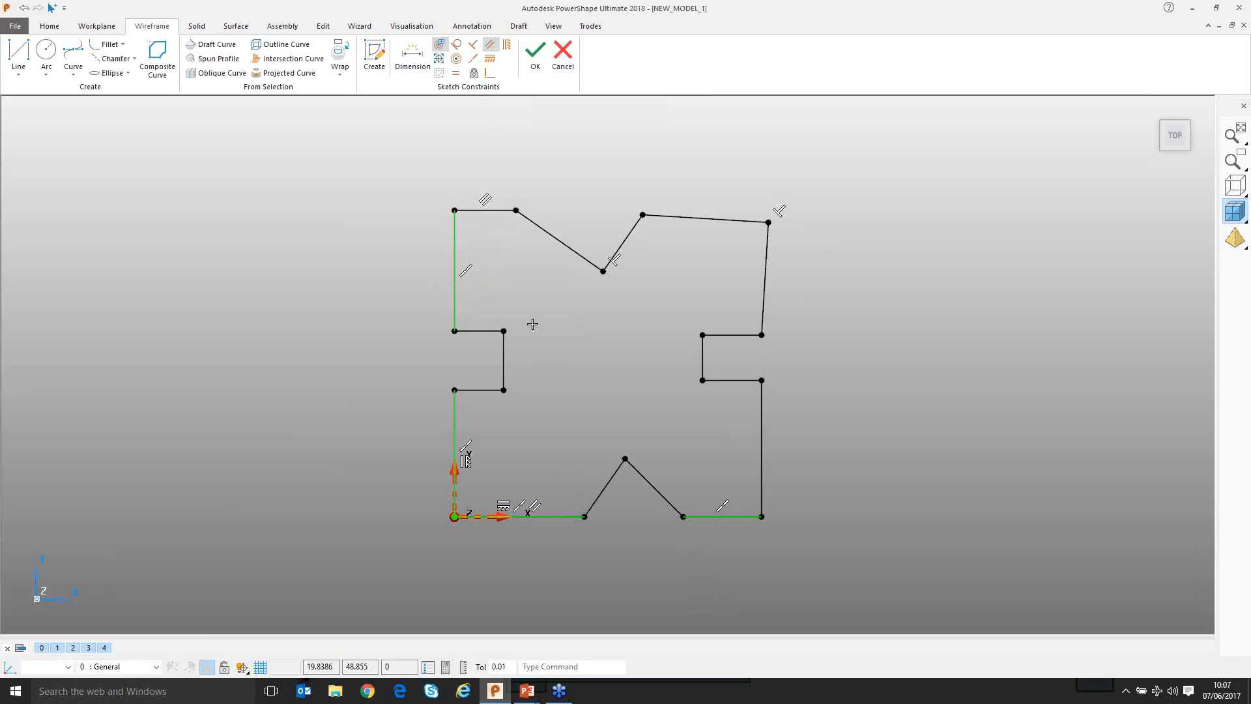
{"action": "left_click", "coordinate": [704, 515]}
{"action": "left_click", "coordinate": [703, 218]}
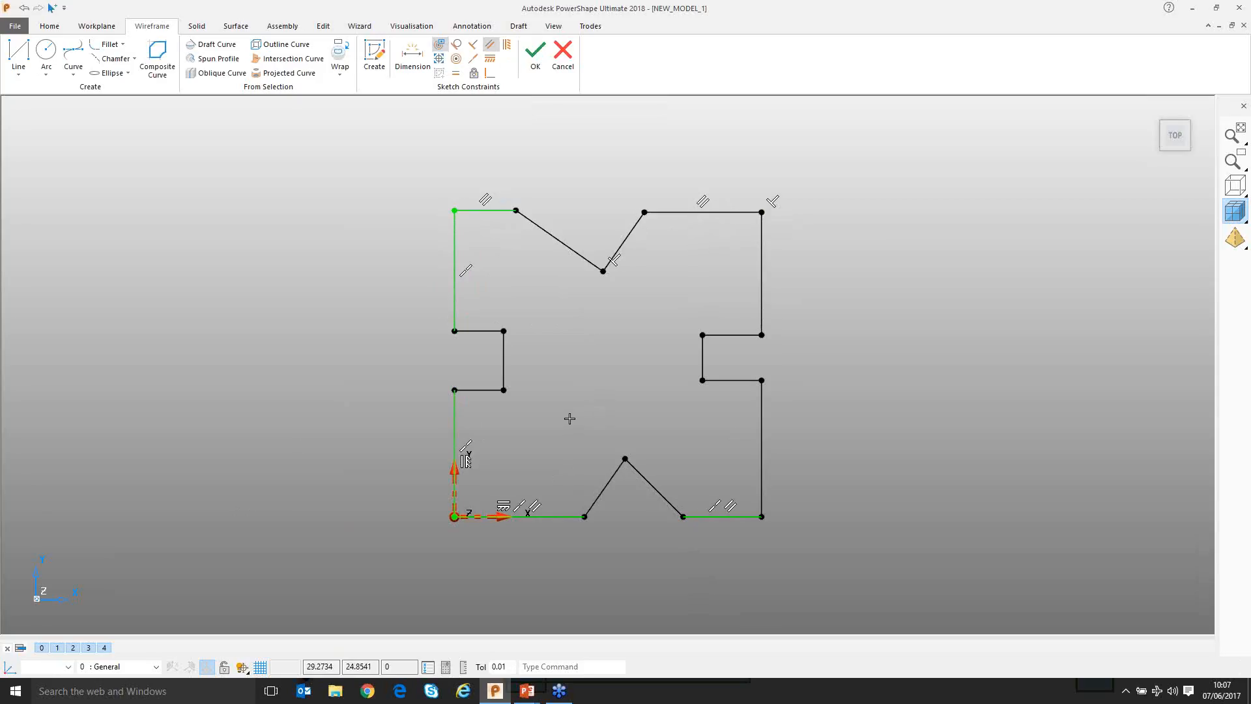
Apply equal-length constraints to the sides of the top and bottom V-notches so that all four match
{"action": "left_click", "coordinate": [458, 73]}
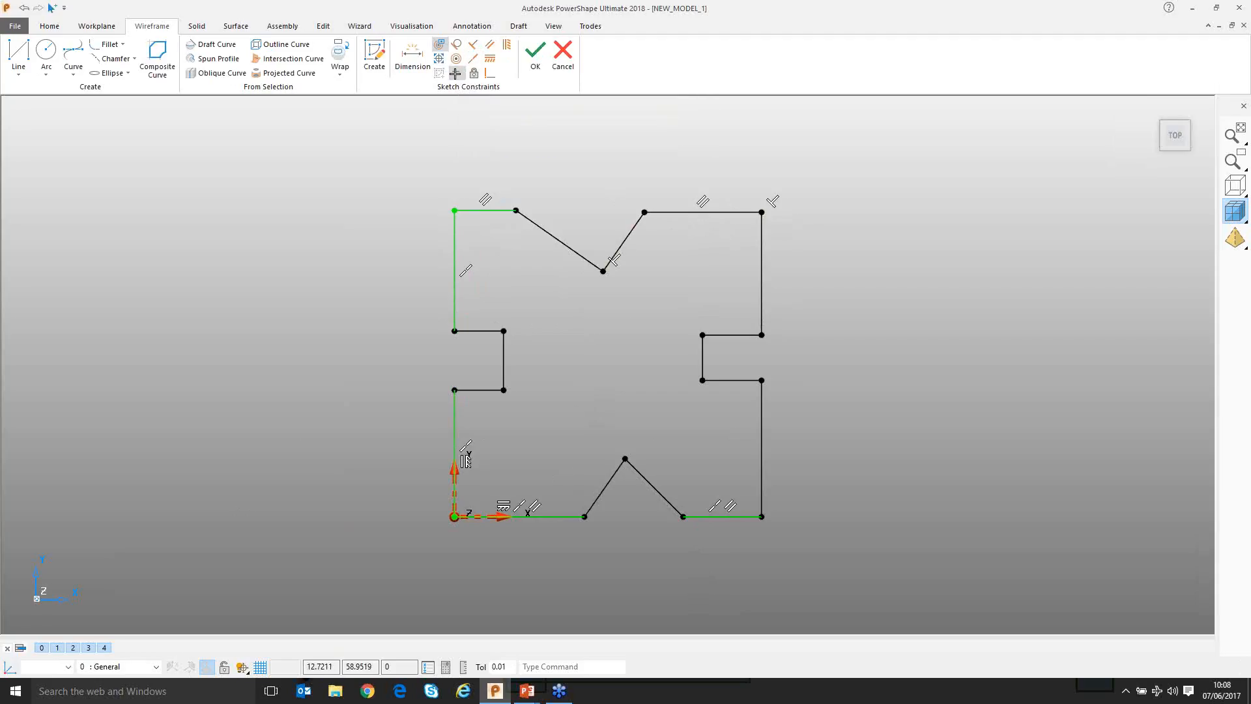
{"action": "left_click", "coordinate": [559, 232]}
{"action": "left_click", "coordinate": [630, 240]}
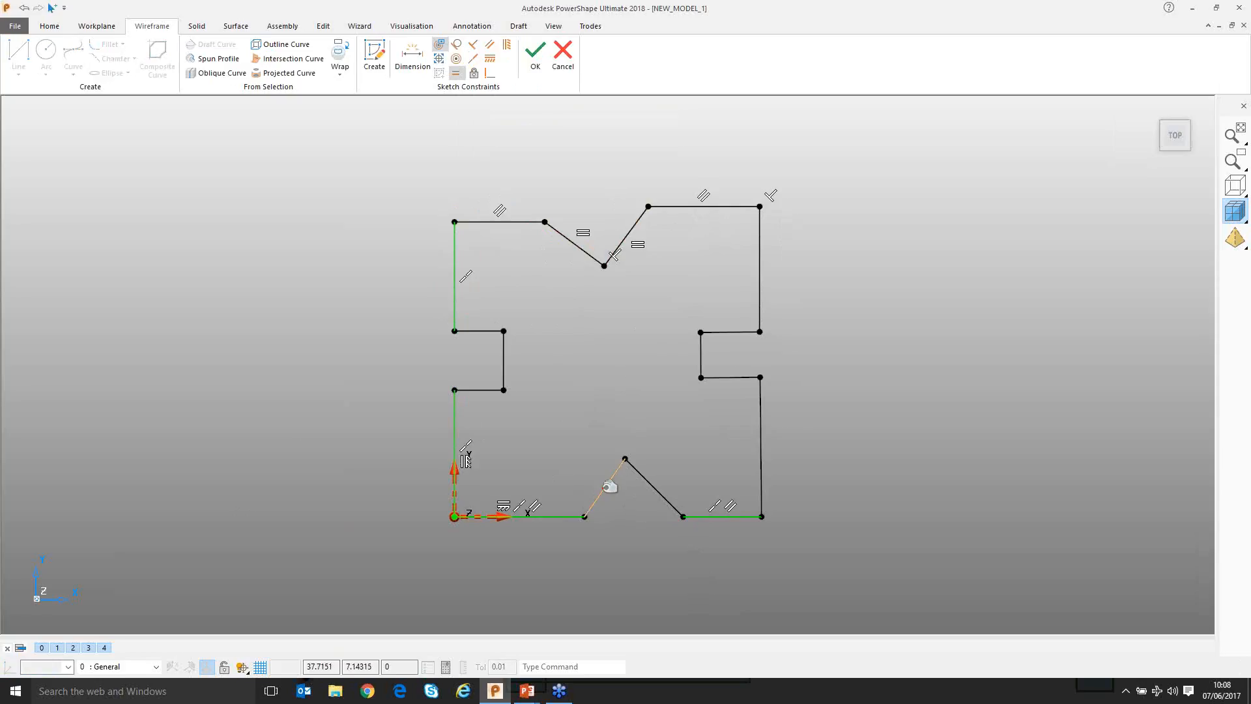
{"action": "left_click", "coordinate": [608, 482]}
{"action": "left_click", "coordinate": [651, 482]}
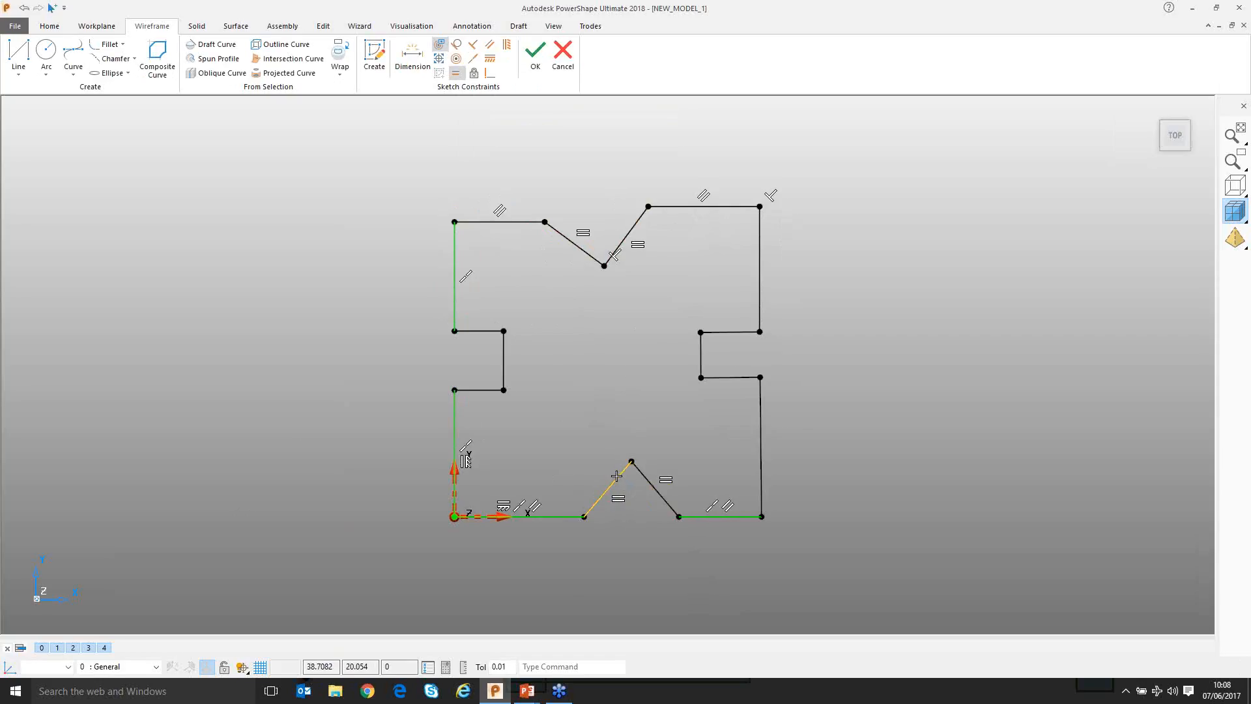
{"action": "left_click", "coordinate": [567, 237]}
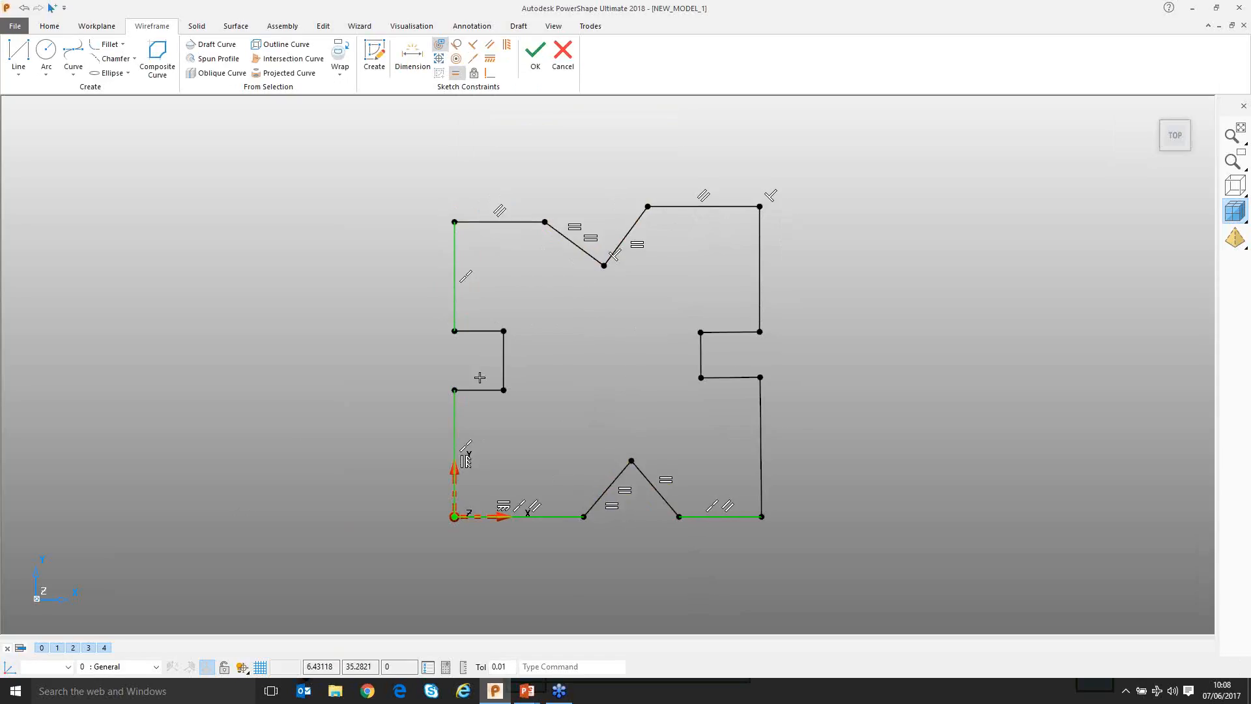
Make the top-left and top-right edges of the outline collinear
{"action": "left_click", "coordinate": [474, 60]}
{"action": "left_click", "coordinate": [517, 222]}
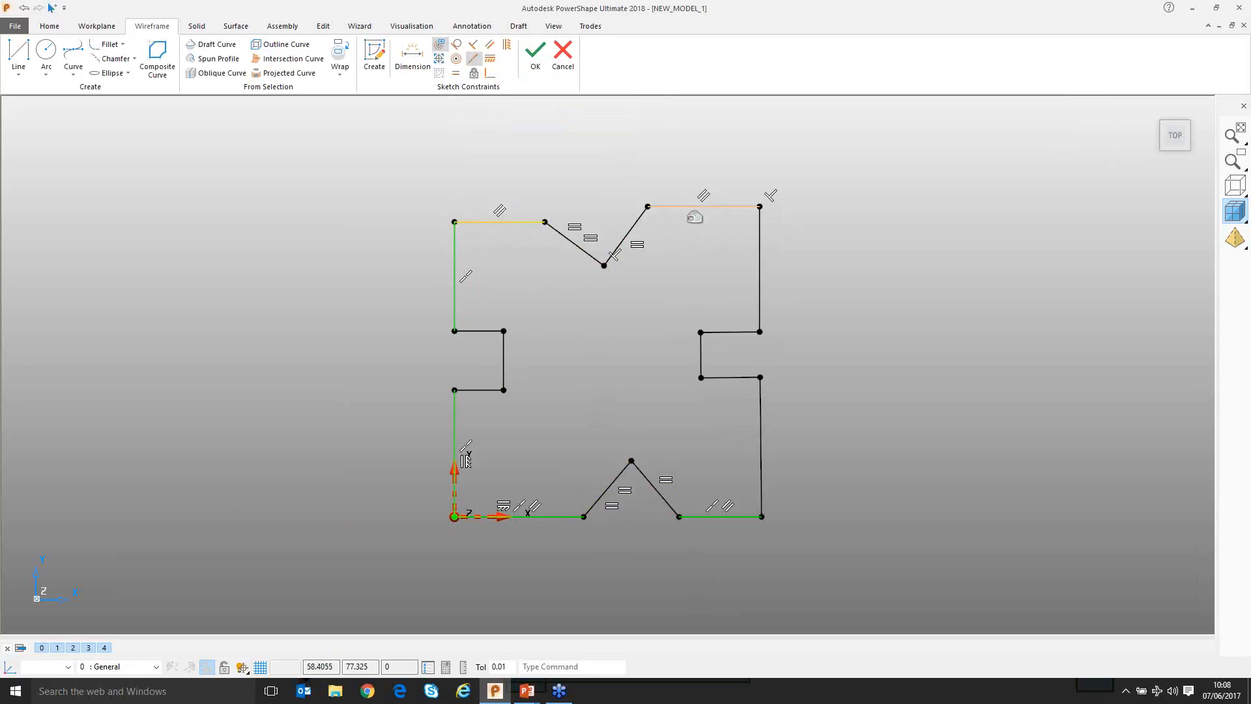
{"action": "left_click", "coordinate": [694, 206]}
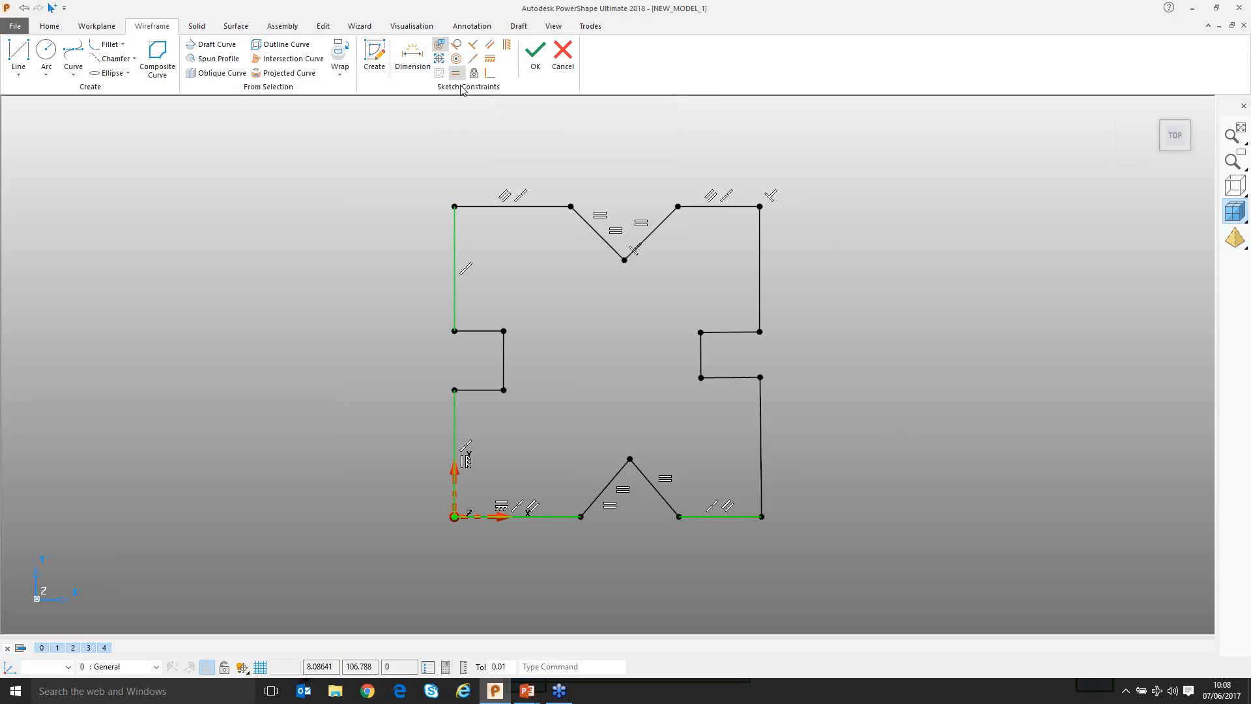
Make the two top edges equal in length, and make the two bottom edges equal in length
{"action": "left_click", "coordinate": [456, 75]}
{"action": "left_click", "coordinate": [541, 205]}
{"action": "left_click", "coordinate": [696, 212]}
{"action": "left_click", "coordinate": [553, 517]}
{"action": "left_click", "coordinate": [714, 516]}
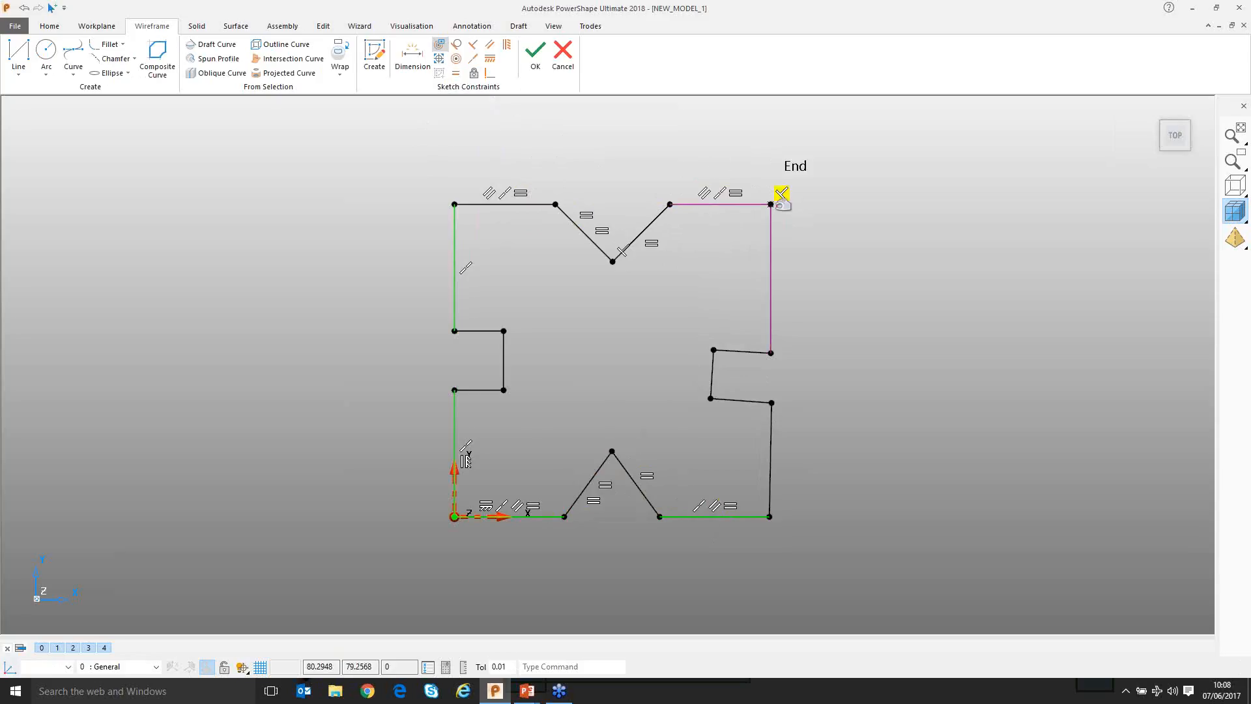
Constrain the lower-right edge to vertical and make the upper-right side edge collinear with it
{"action": "mouse_move", "coordinate": [791, 195]}
{"action": "left_mouse_down"}
{"action": "mouse_move", "coordinate": [810, 162]}
{"action": "mouse_move", "coordinate": [789, 189]}
{"action": "mouse_move", "coordinate": [753, 199]}
{"action": "mouse_move", "coordinate": [782, 205]}
{"action": "left_mouse_up"}
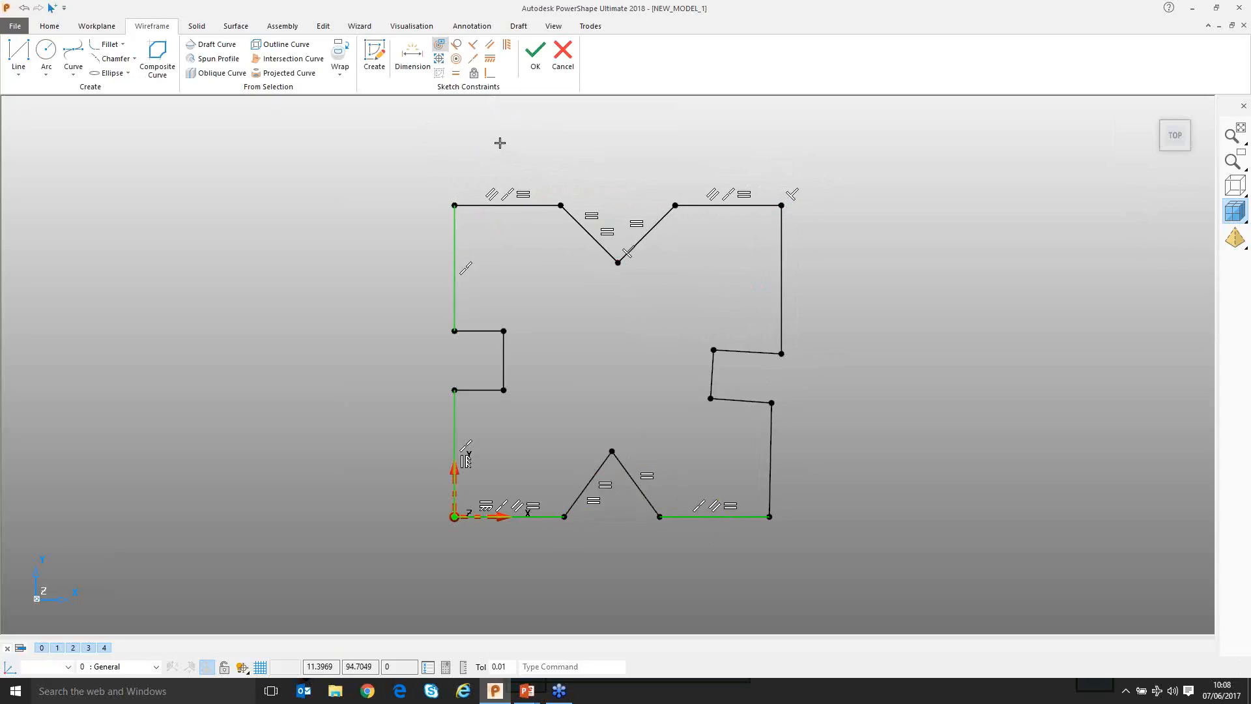
{"action": "left_click", "coordinate": [507, 45]}
{"action": "left_click", "coordinate": [774, 450]}
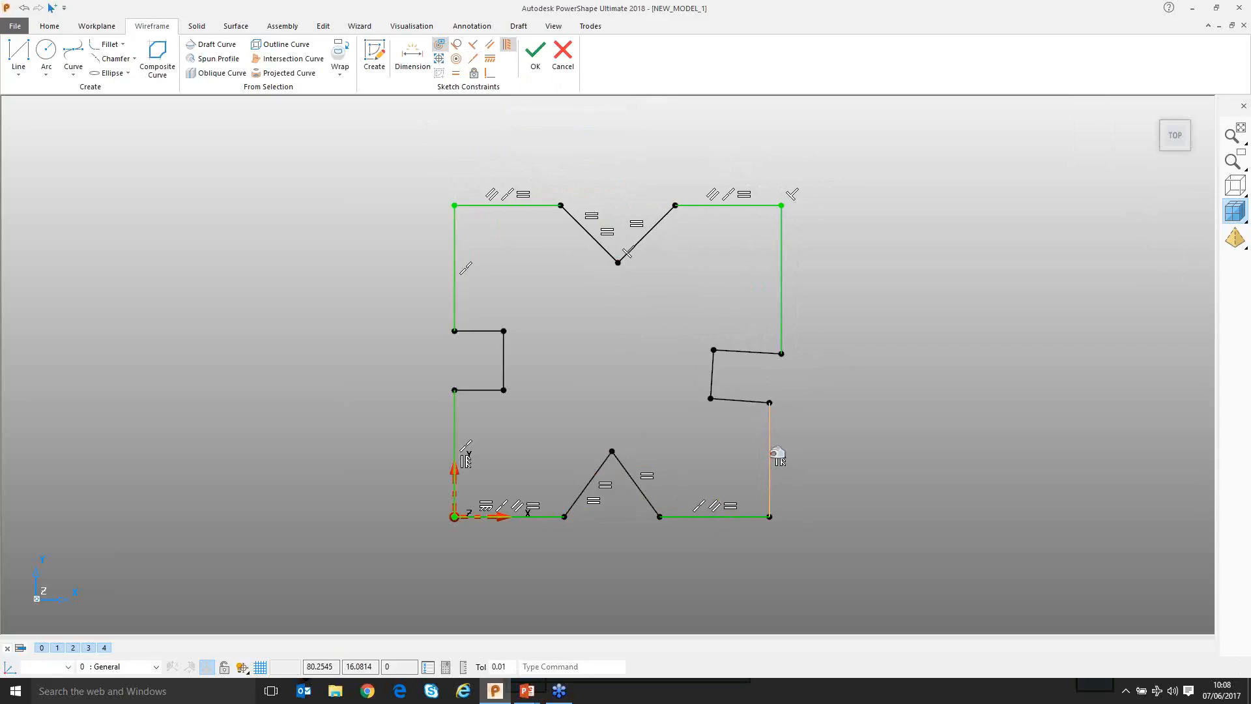
{"action": "left_click", "coordinate": [473, 59]}
{"action": "left_click", "coordinate": [770, 426]}
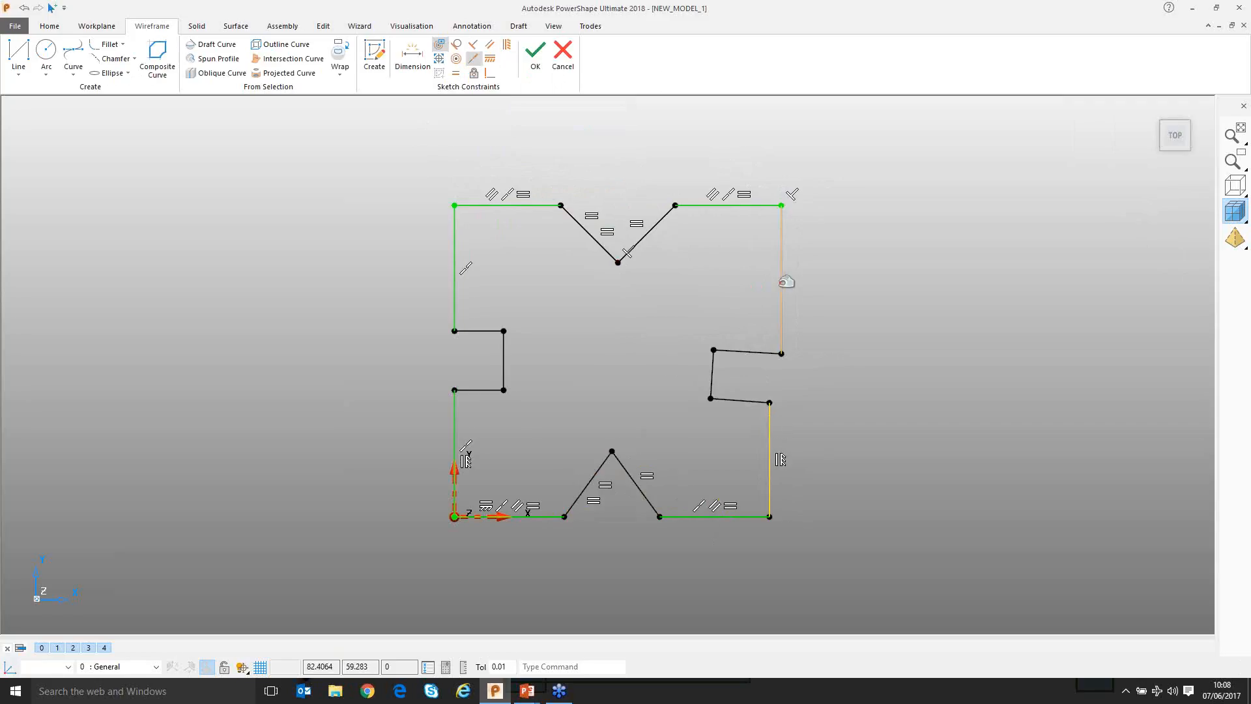
{"action": "left_click", "coordinate": [783, 278]}
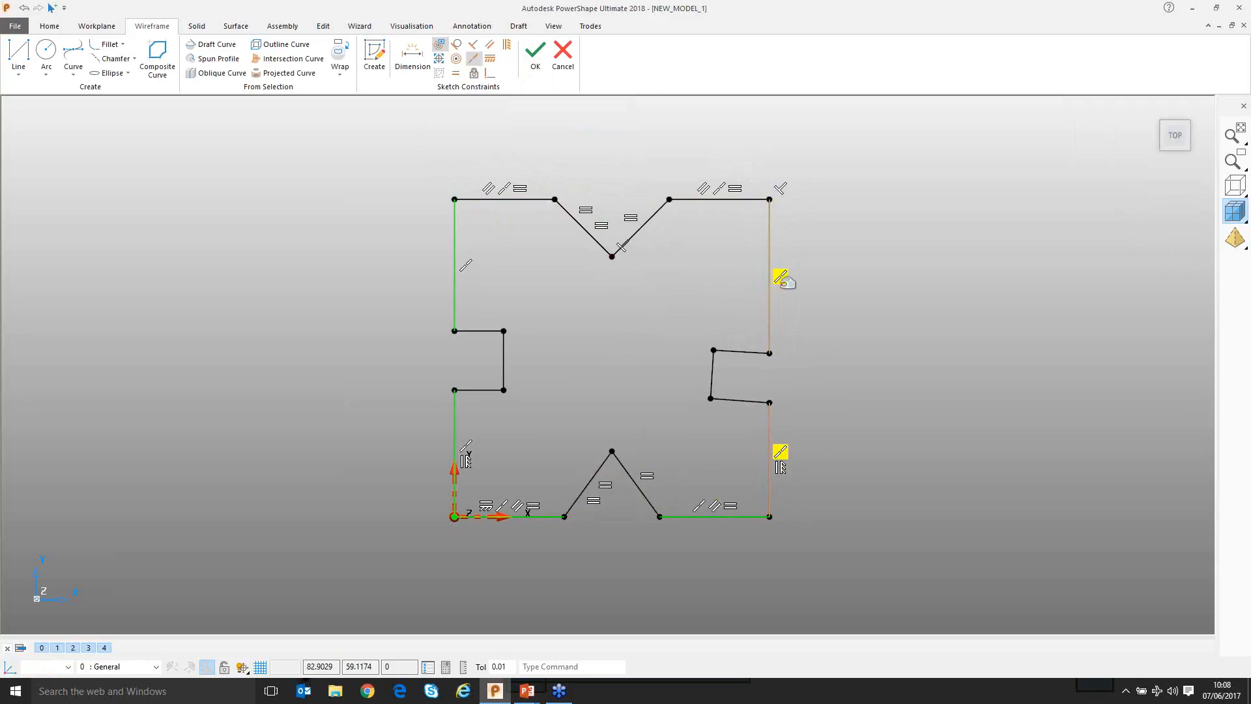
Constrain the left notch's upper and lower edges parallel to the bottom-left edge, and the inner sides of both rectangular notches parallel
{"action": "left_click", "coordinate": [490, 46]}
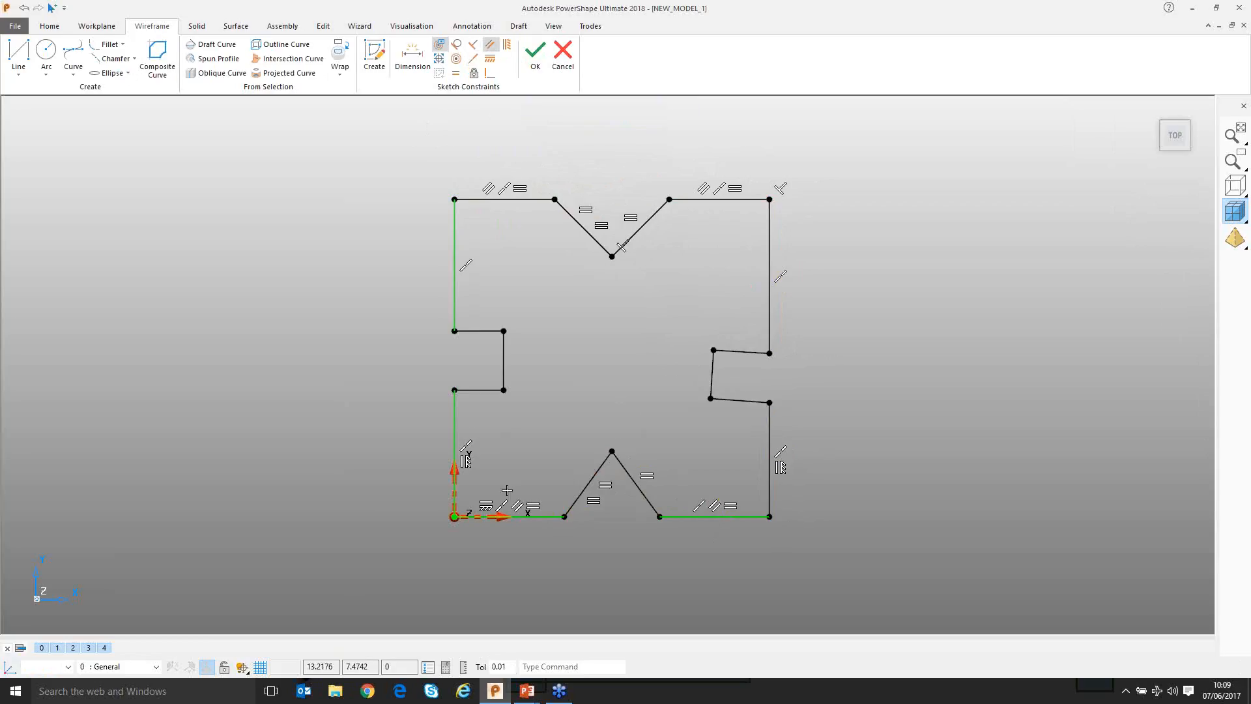
{"action": "left_click", "coordinate": [533, 518]}
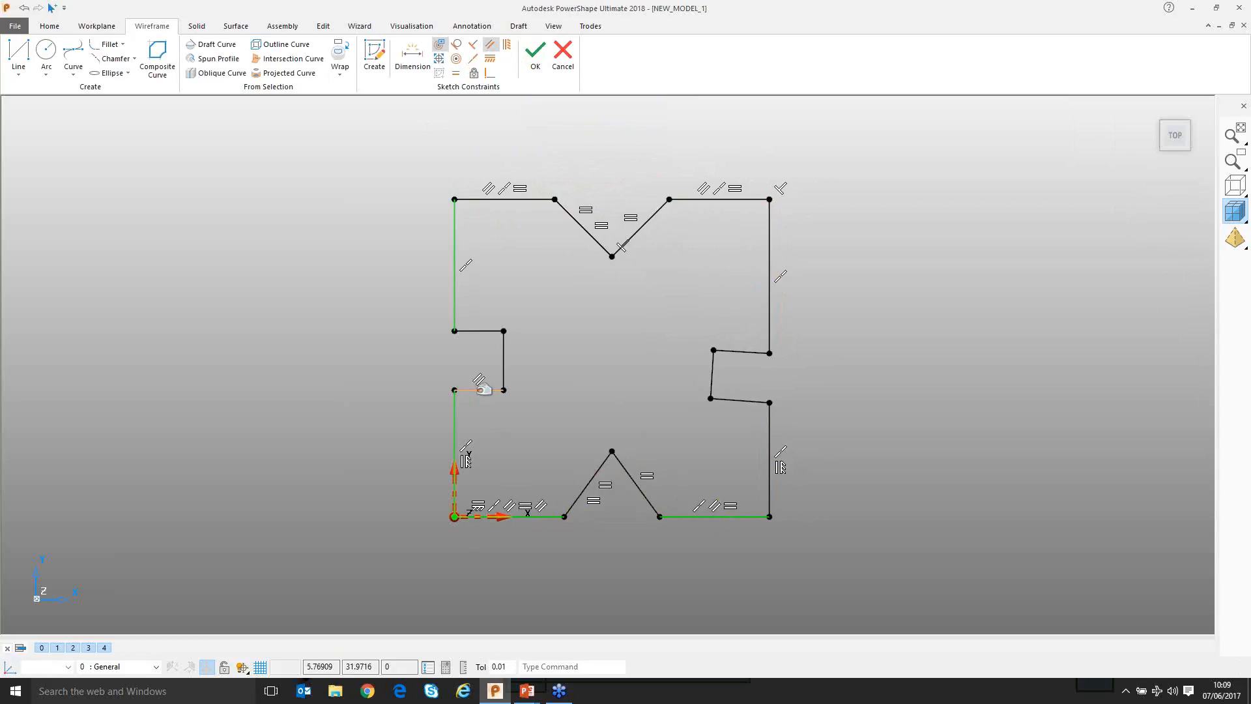
{"action": "left_click", "coordinate": [480, 330]}
{"action": "left_click", "coordinate": [712, 375]}
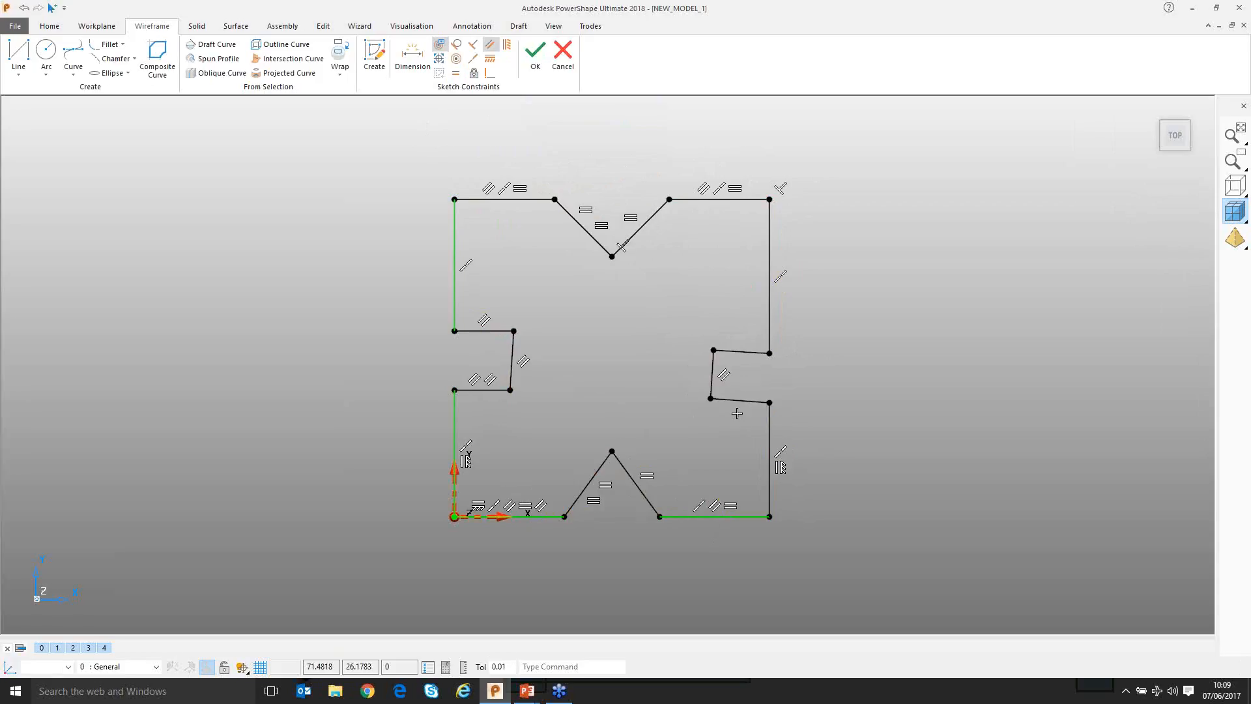
Constrain the right notch's lower edge parallel to the bottom-right edge, and its upper edge parallel to the lower one
{"action": "left_click", "coordinate": [743, 517]}
{"action": "left_click", "coordinate": [746, 402]}
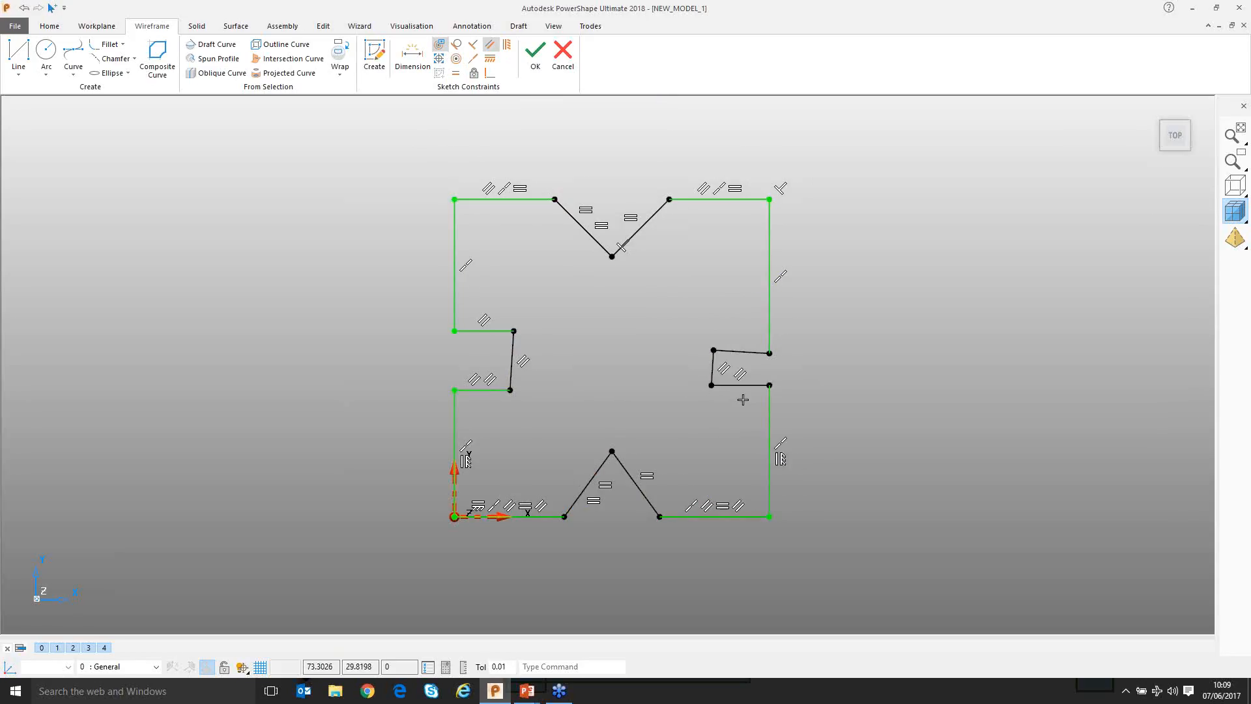
{"action": "left_click", "coordinate": [743, 386]}
{"action": "left_click", "coordinate": [743, 352]}
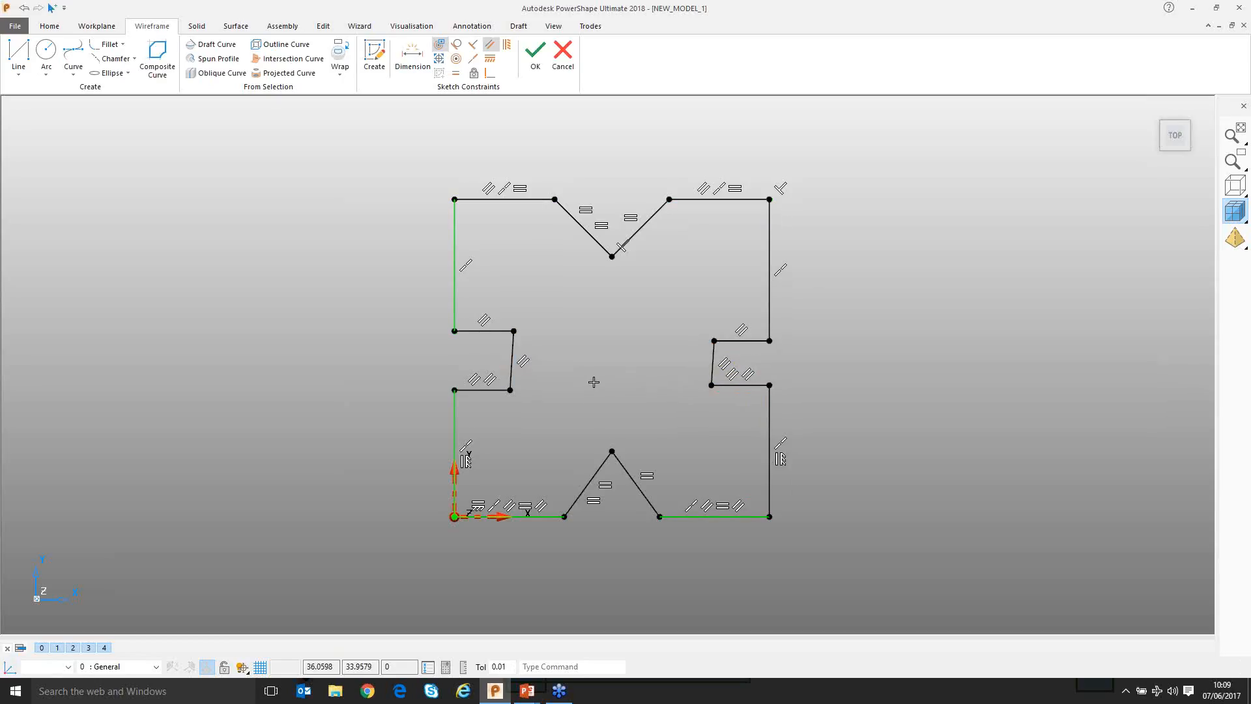
Constrain the left notch's inner side to vertical, then accept and finish the sketch
{"action": "left_click", "coordinate": [506, 43]}
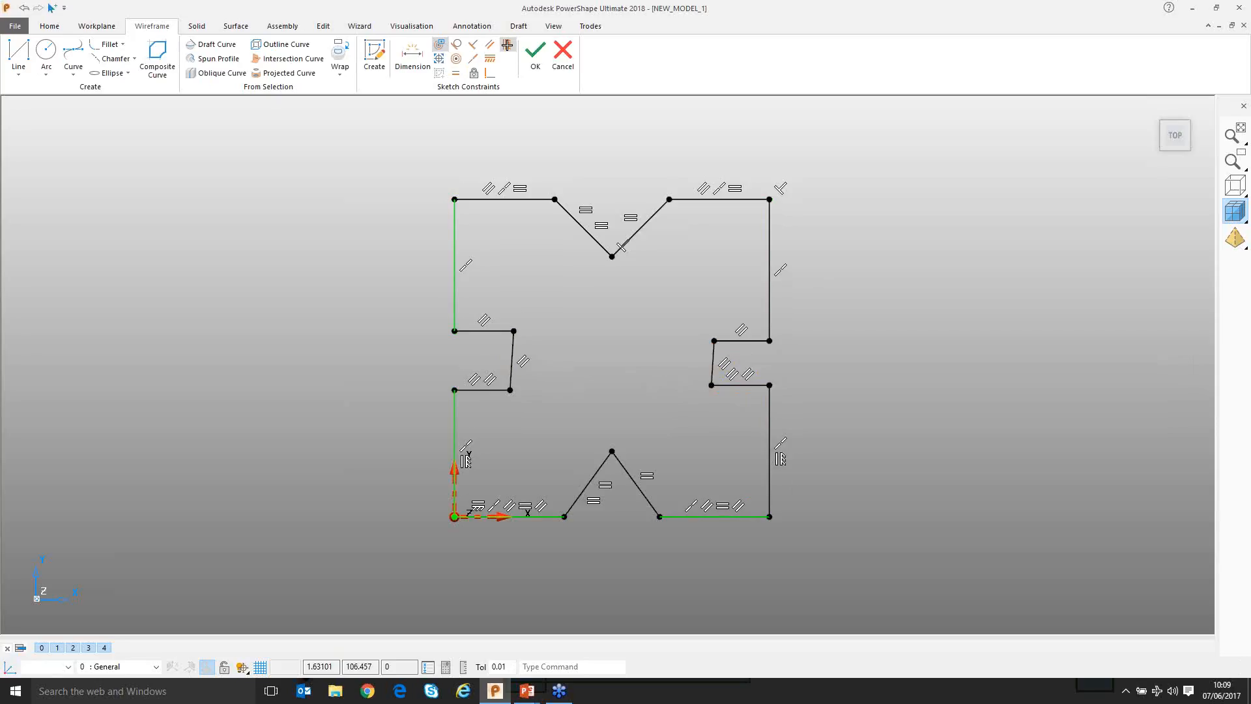
{"action": "left_click", "coordinate": [514, 351]}
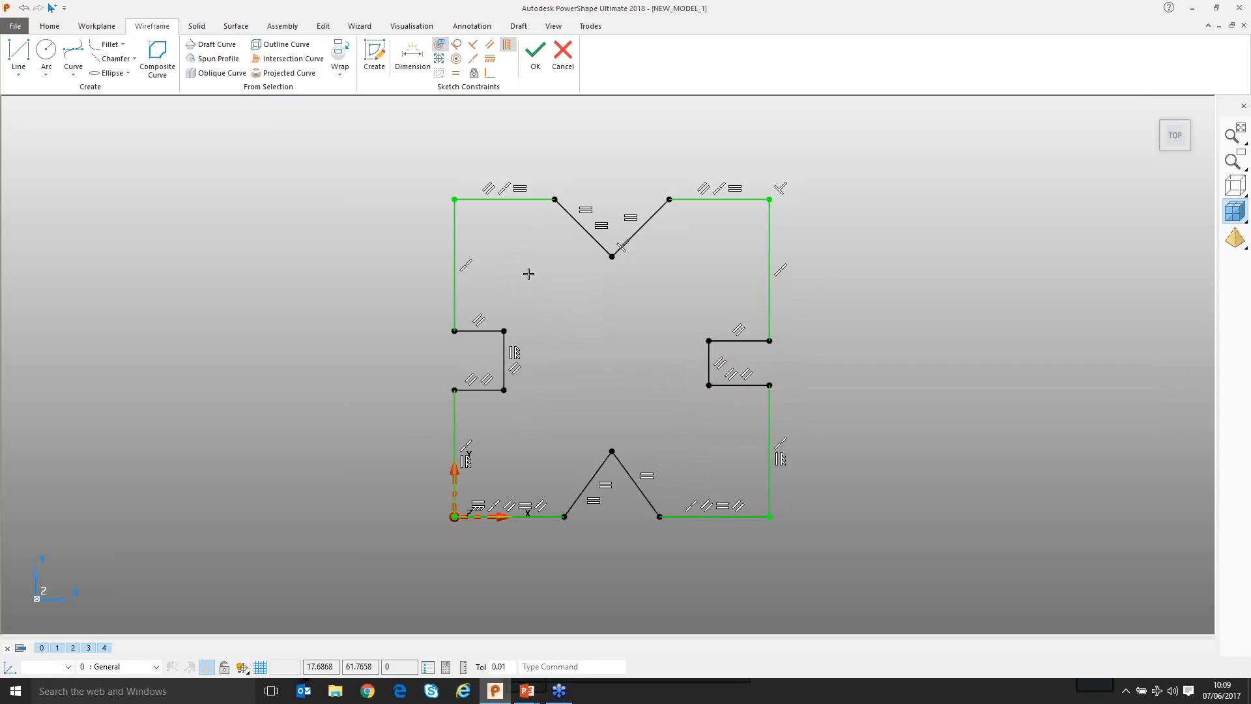
{"action": "scroll", "coordinate": [548, 268], "scroll_direction": "down", "scroll_amount": 1}
{"action": "scroll", "coordinate": [544, 267], "scroll_direction": "up", "scroll_amount": 1}
{"action": "middle_click_drag", "start_coordinate": [538, 266], "coordinate": [529, 273], "text": "shift"}
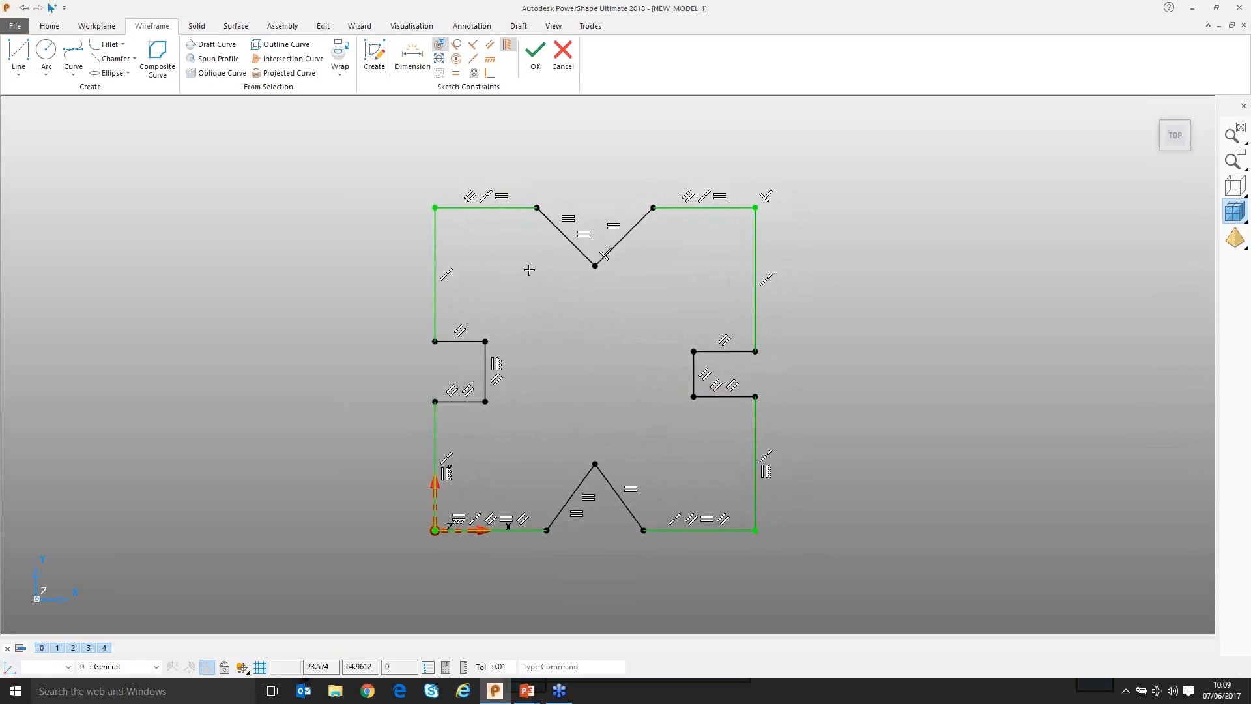
{"action": "left_click", "coordinate": [534, 57]}
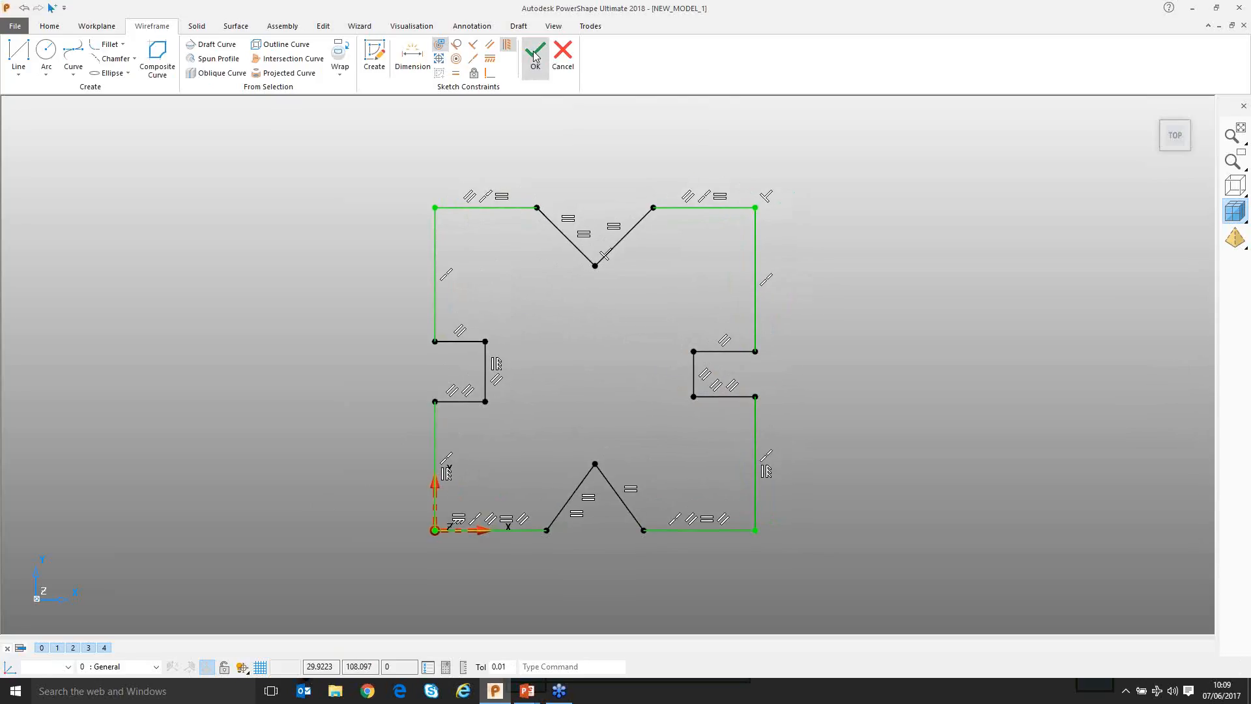
{"action": "scroll", "coordinate": [455, 259], "scroll_direction": "down", "scroll_amount": 1}
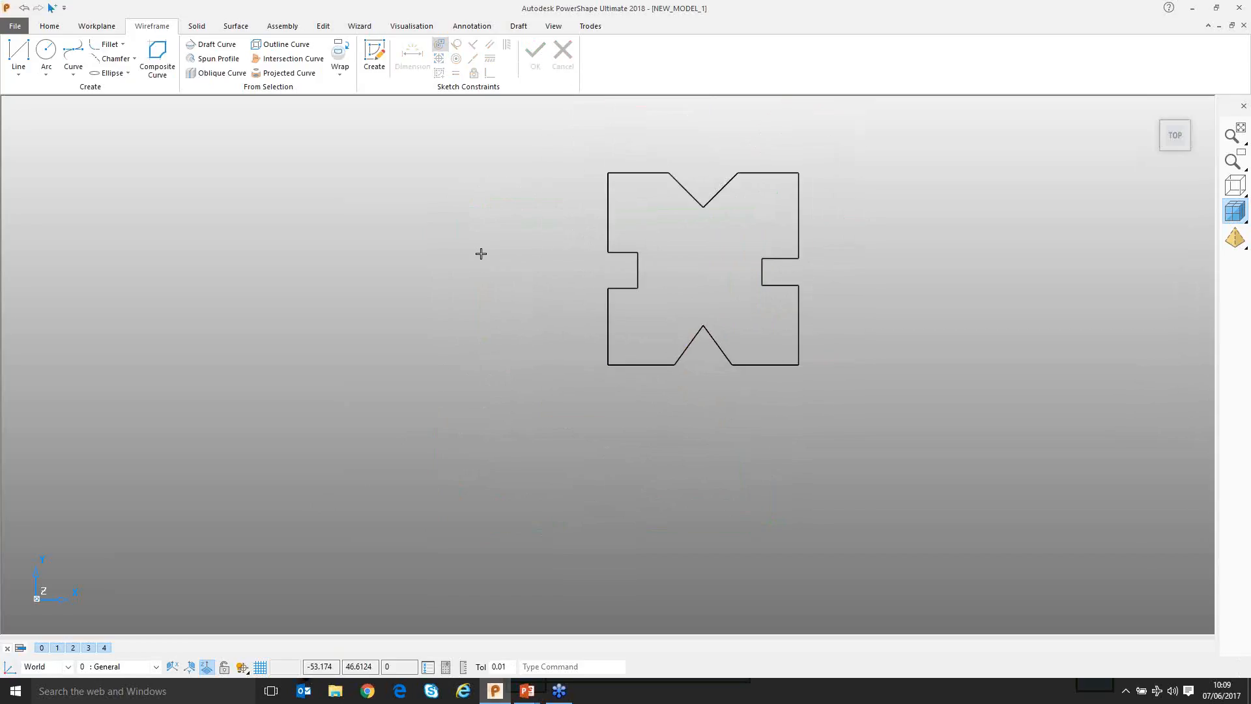
{"action": "middle_click_drag", "start_coordinate": [480, 255], "coordinate": [339, 367], "text": "shift"}
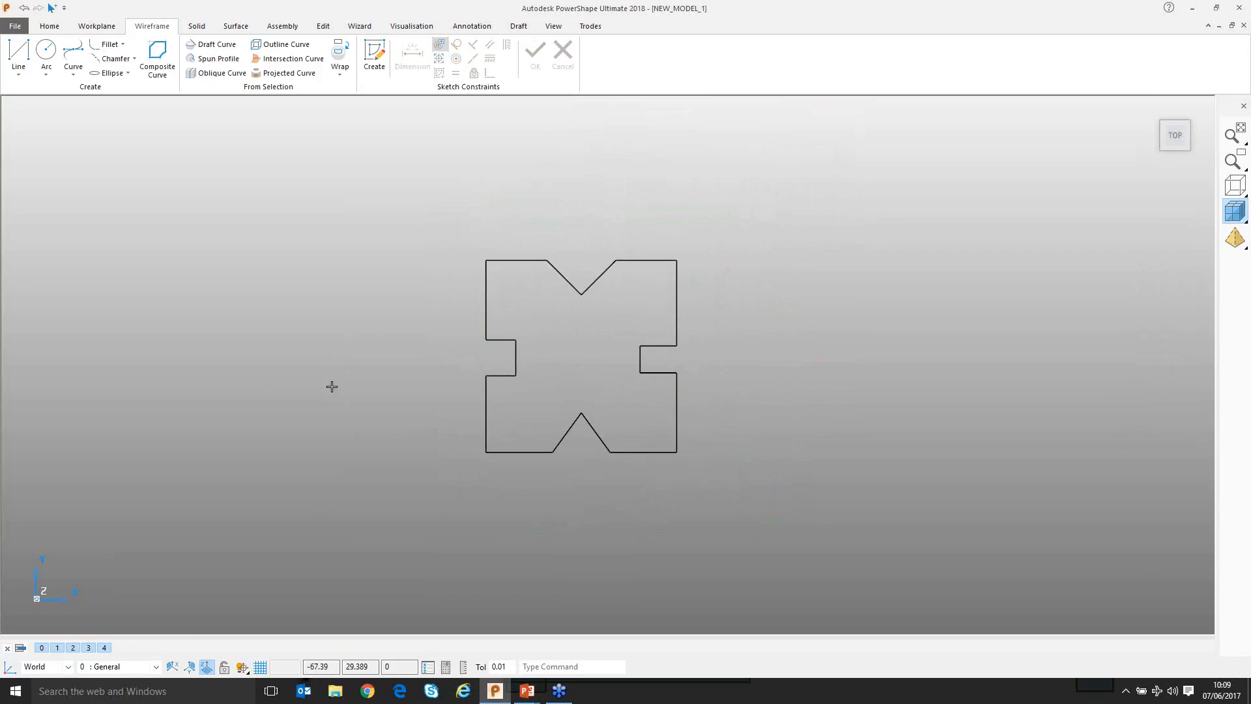
Reopen the finished notched outline sketch for editing
{"action": "left_click", "coordinate": [486, 349]}
{"action": "left_click", "coordinate": [393, 340]}
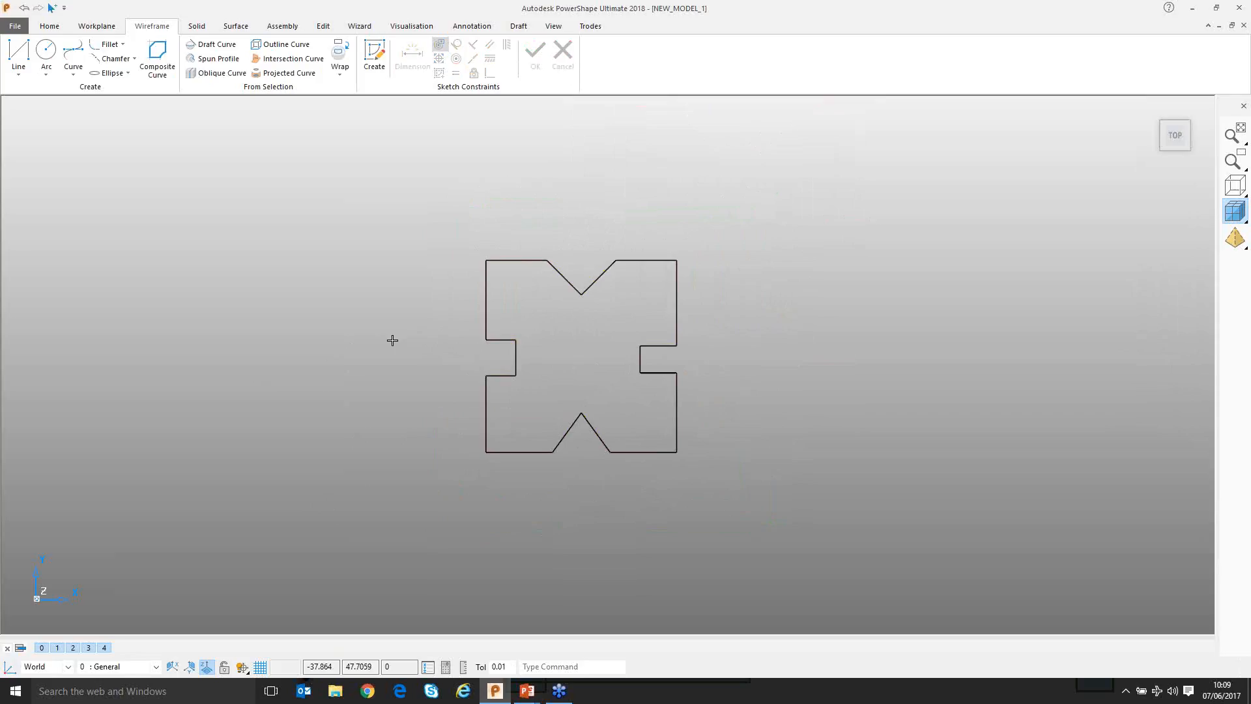
{"action": "left_click", "coordinate": [486, 313]}
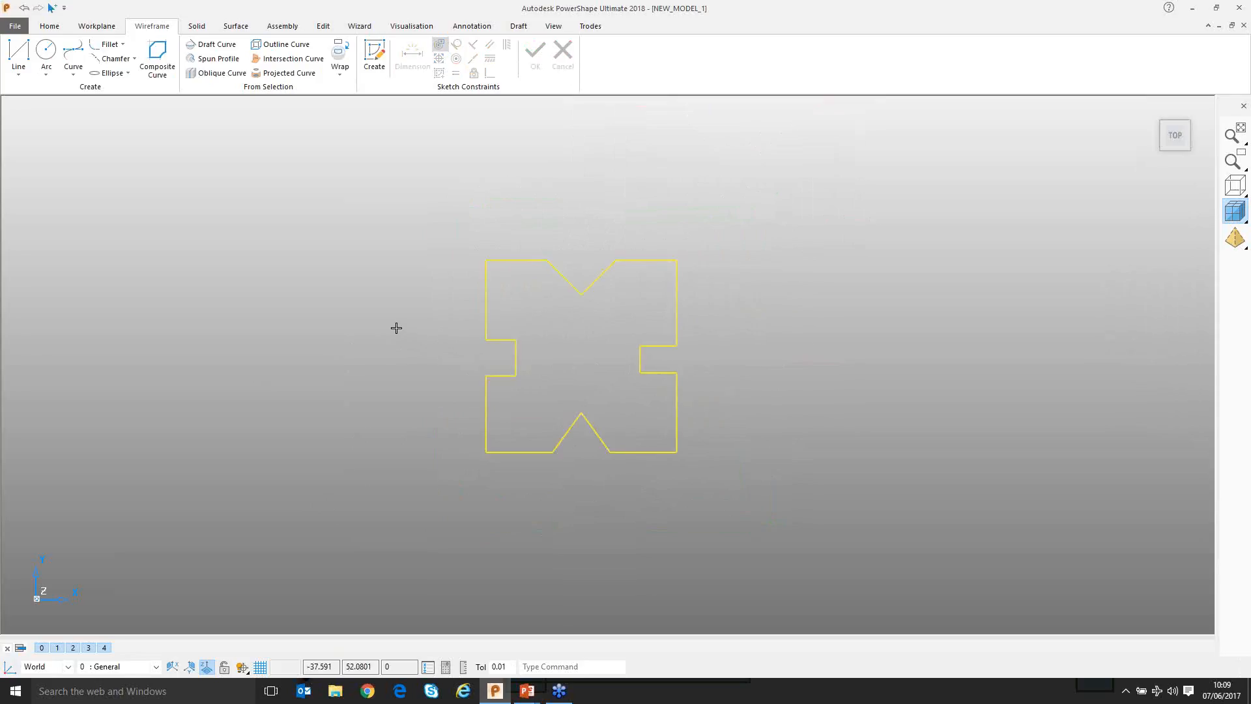
{"action": "double_click", "coordinate": [486, 291]}
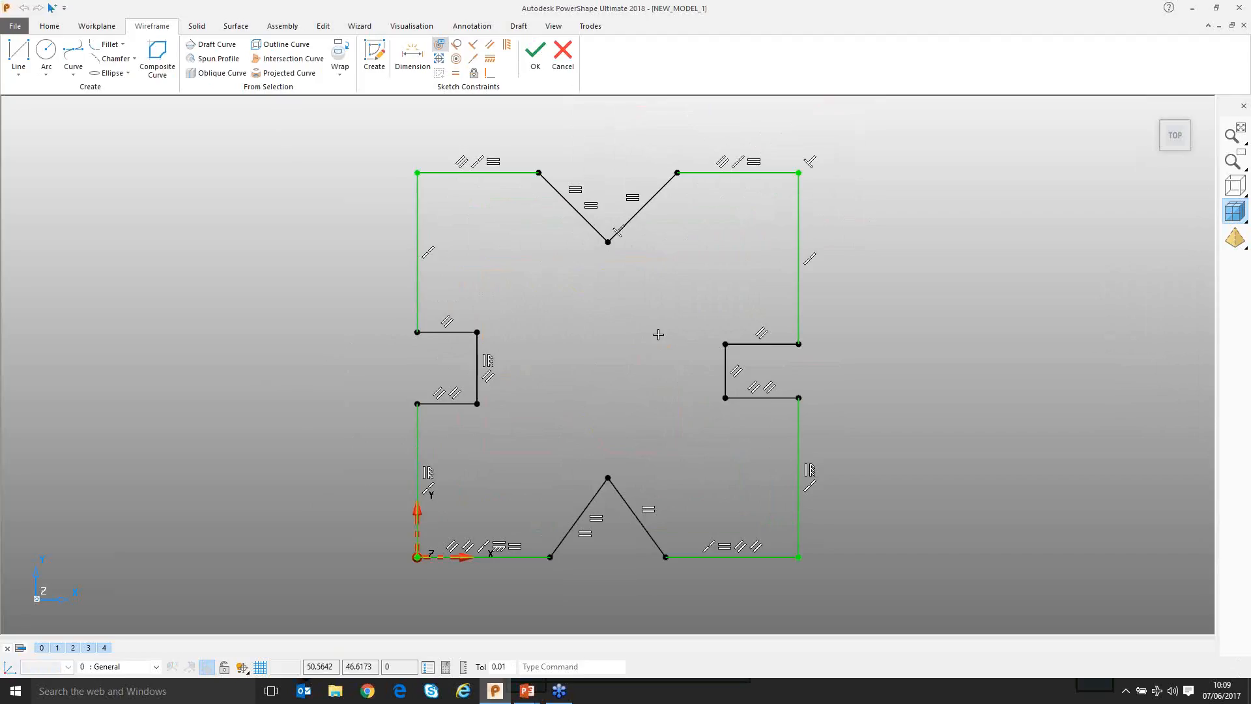
{"action": "middle_click_drag", "start_coordinate": [677, 300], "coordinate": [680, 318], "text": "ctrl"}
{"action": "mouse_move", "coordinate": [680, 318]}
{"action": "middle_mouse_down", "text": "shift"}
{"action": "mouse_move", "coordinate": [647, 324]}
{"action": "mouse_move", "coordinate": [668, 334]}
{"action": "middle_mouse_up", "text": "shift"}
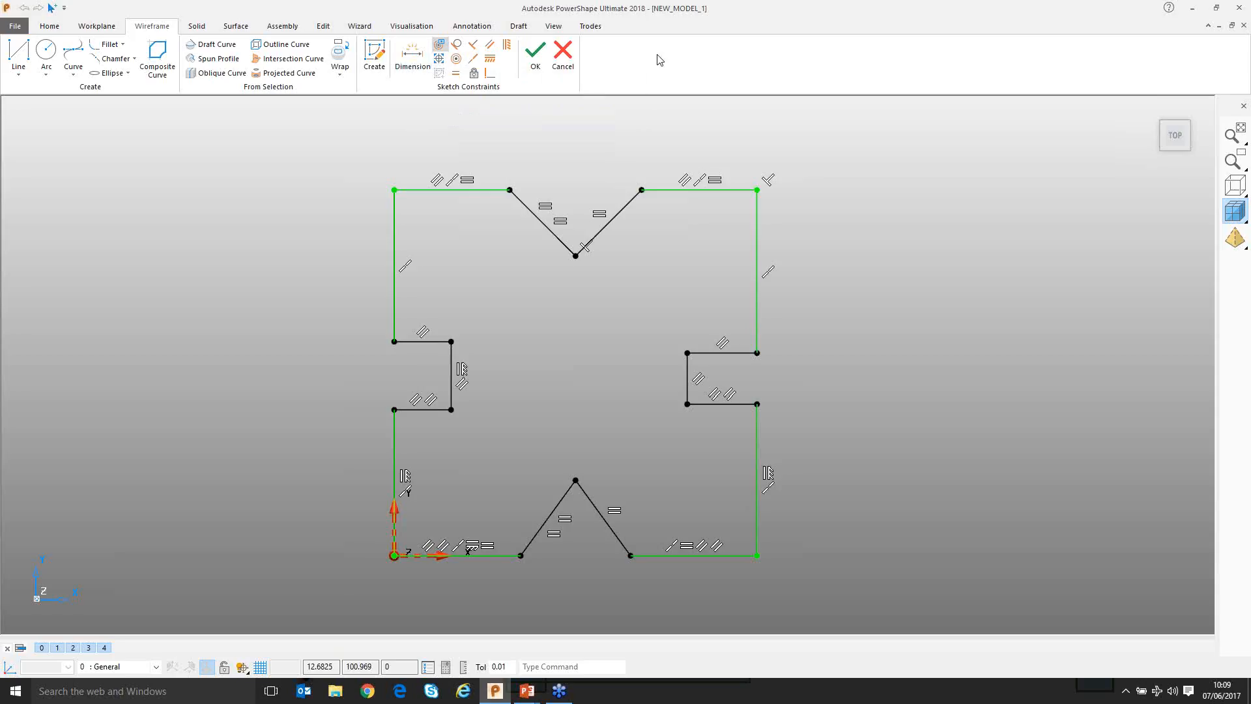
Add a horizontal dimension for the overall width between the outline's two upper outer corners, placed above the shape
{"action": "left_click", "coordinate": [410, 60]}
{"action": "middle_click_drag", "start_coordinate": [779, 203], "coordinate": [832, 198], "text": "shift"}
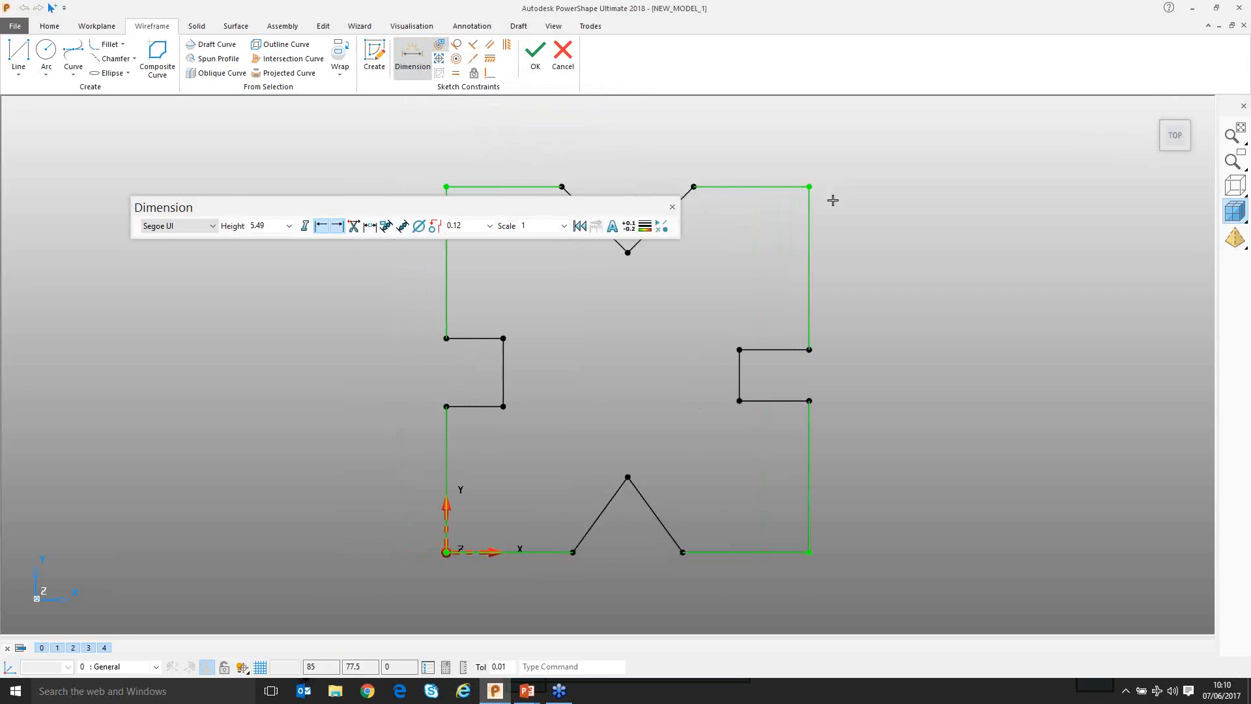
{"action": "left_click_drag", "start_coordinate": [483, 202], "coordinate": [383, 114]}
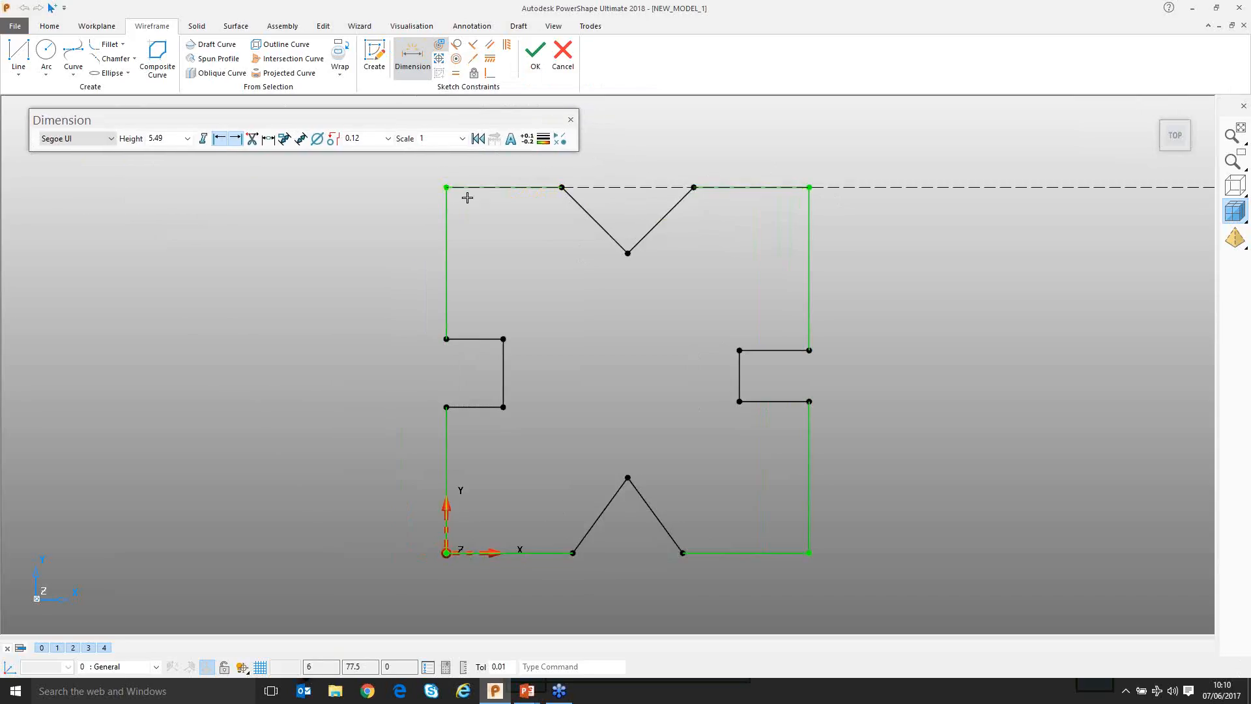
{"action": "left_click", "coordinate": [445, 188]}
{"action": "left_click", "coordinate": [808, 188]}
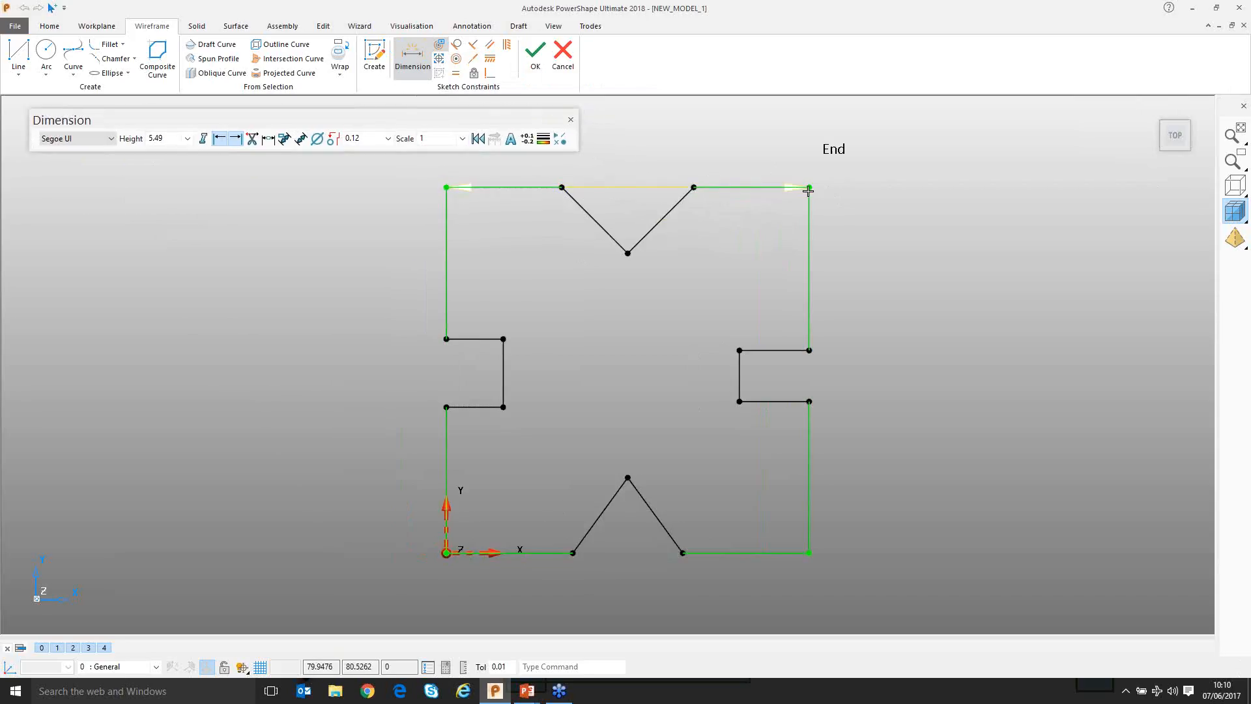
{"action": "scroll", "coordinate": [717, 228], "scroll_direction": "down", "scroll_amount": 1}
{"action": "mouse_move", "coordinate": [687, 242]}
{"action": "middle_mouse_down", "text": "shift"}
{"action": "mouse_move", "coordinate": [674, 344]}
{"action": "mouse_move", "coordinate": [607, 276]}
{"action": "middle_mouse_up", "text": "shift"}
{"action": "left_click", "coordinate": [617, 210]}
Add a vertical dimension for the overall height between the lower-right and upper-right corners, placed beside the outline
{"action": "scroll", "coordinate": [648, 294], "scroll_direction": "down", "scroll_amount": 3}
{"action": "left_click", "coordinate": [660, 515]}
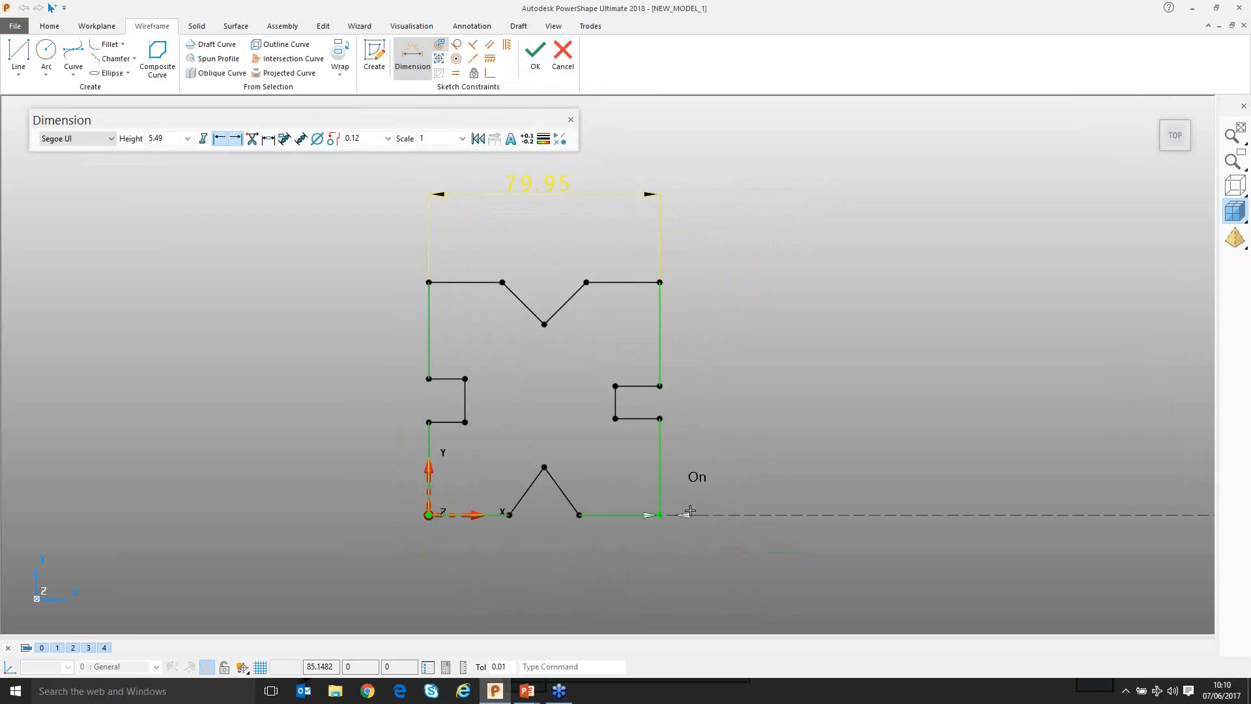
{"action": "left_click", "coordinate": [660, 283]}
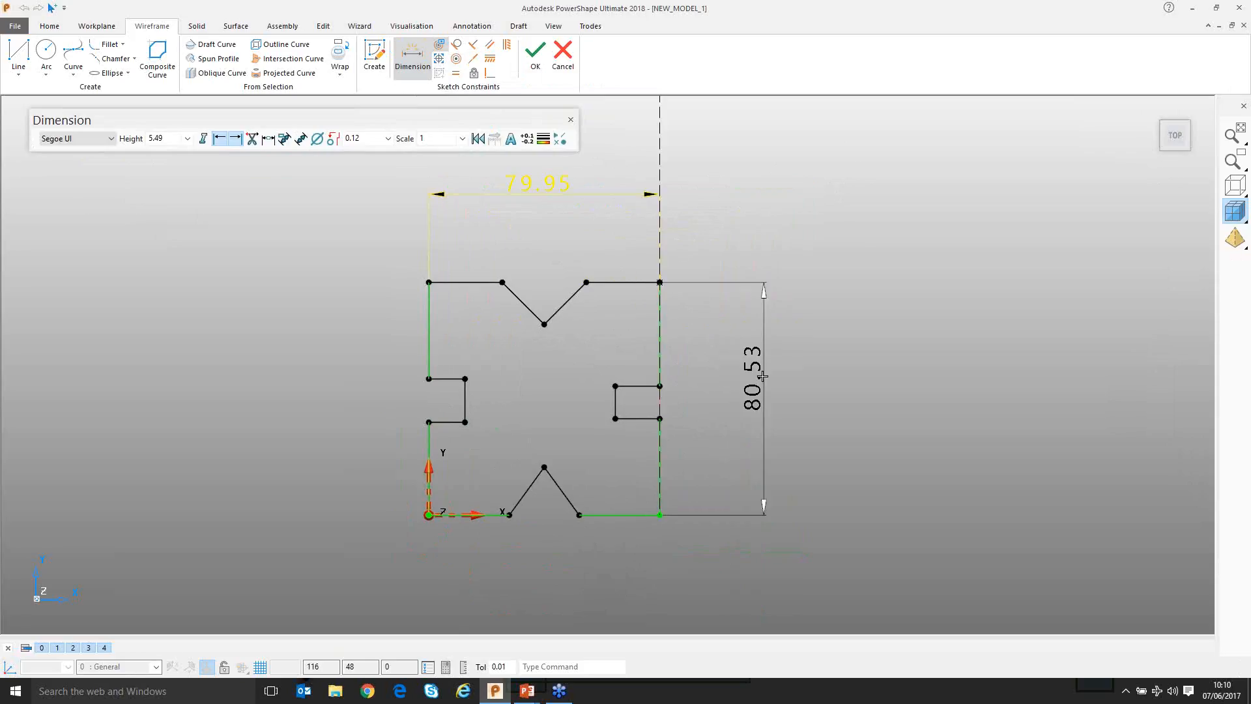
{"action": "left_click", "coordinate": [780, 390]}
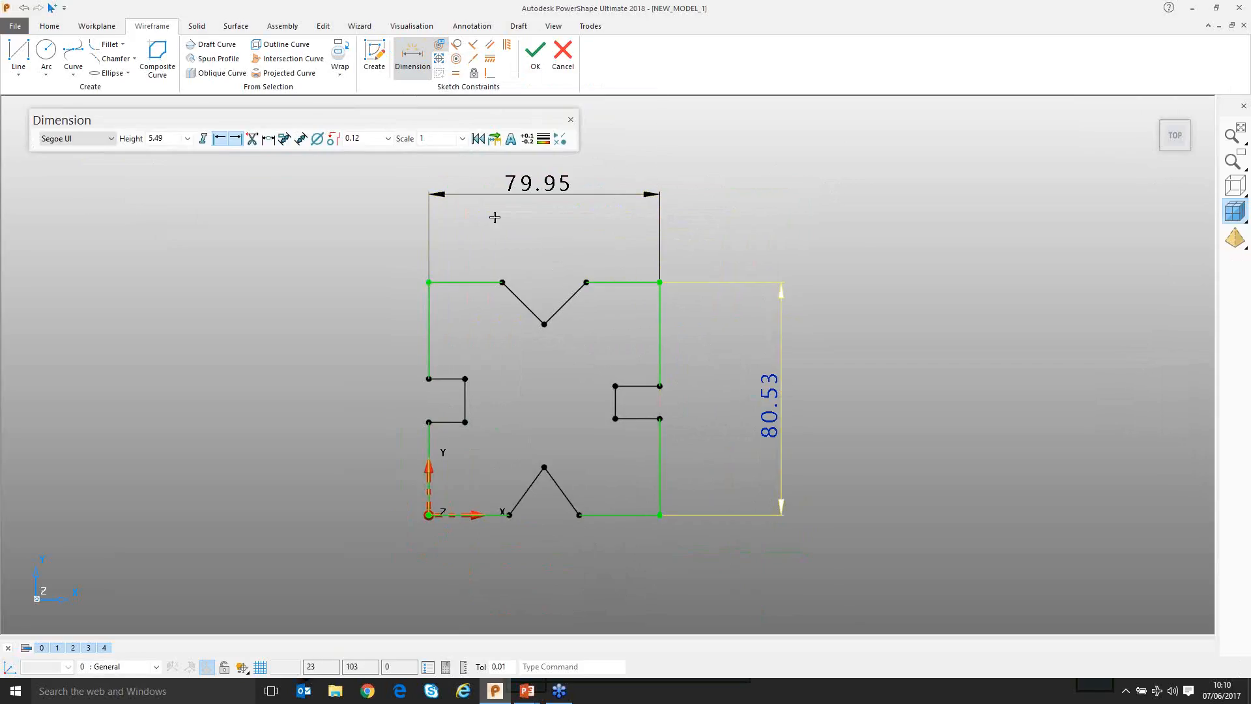
Set both the overall width and the overall height dimensions of the outline to 80
{"action": "left_click", "coordinate": [416, 60]}
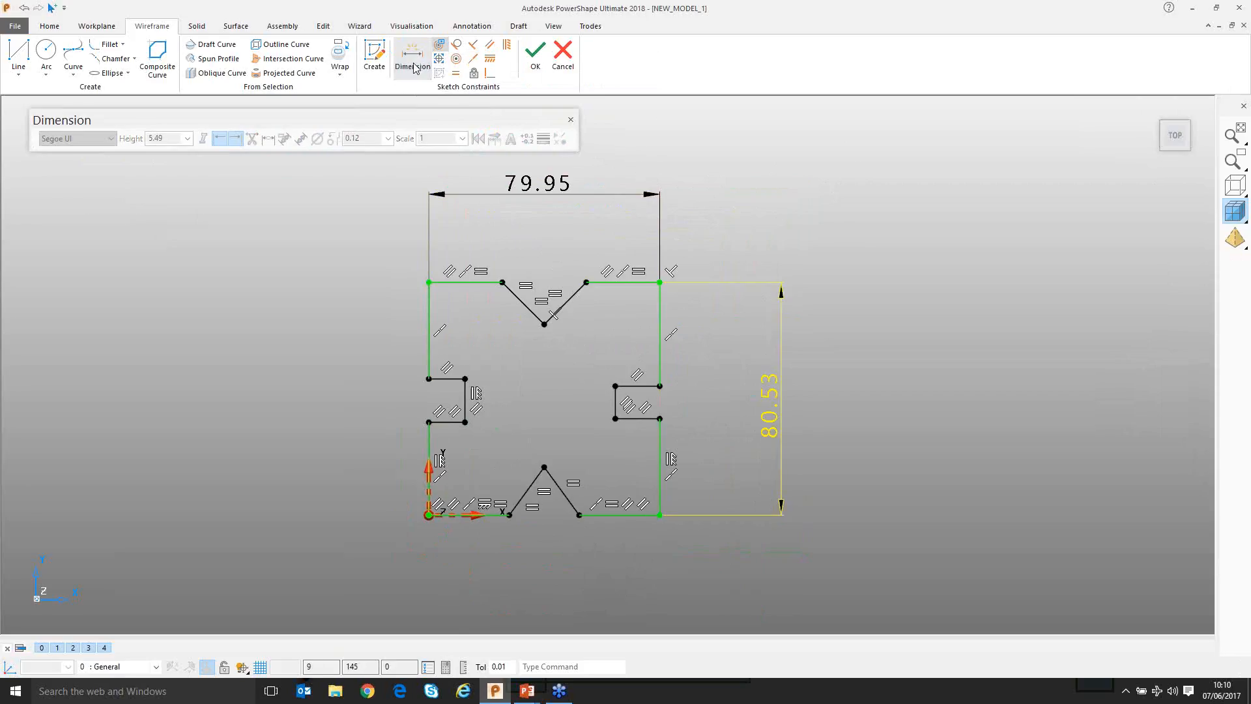
{"action": "left_click", "coordinate": [544, 184]}
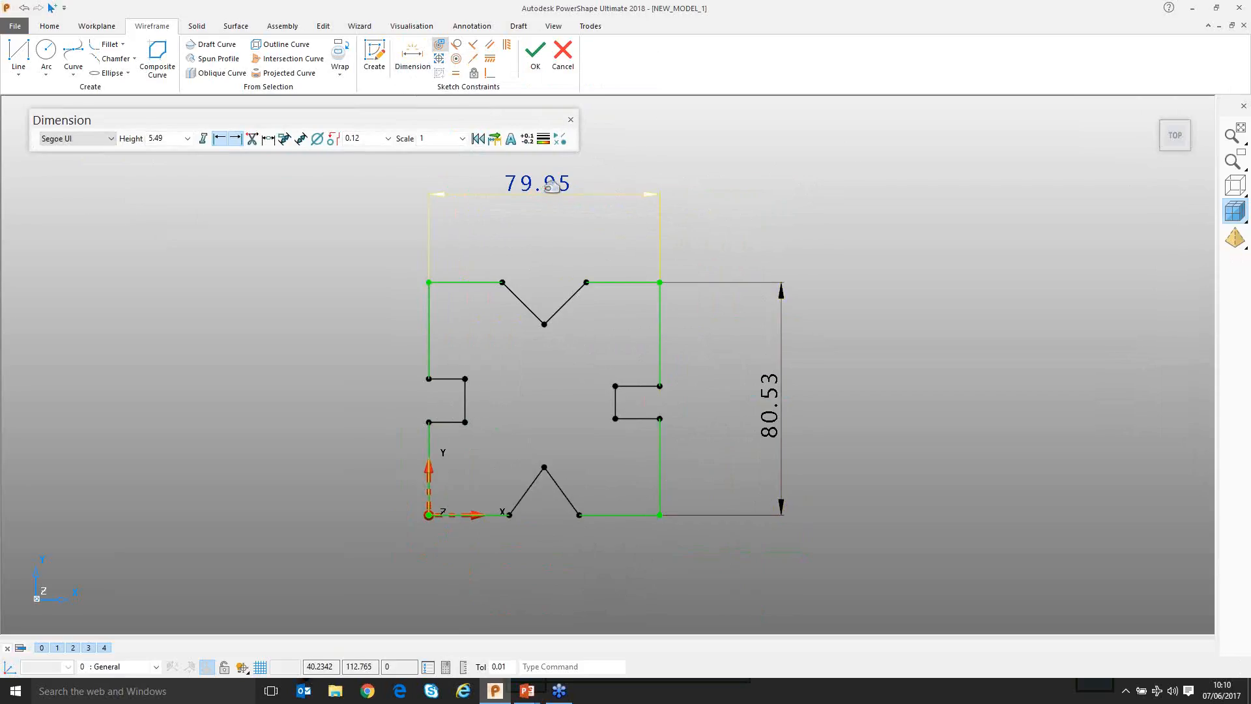
{"action": "double_click", "coordinate": [544, 186]}
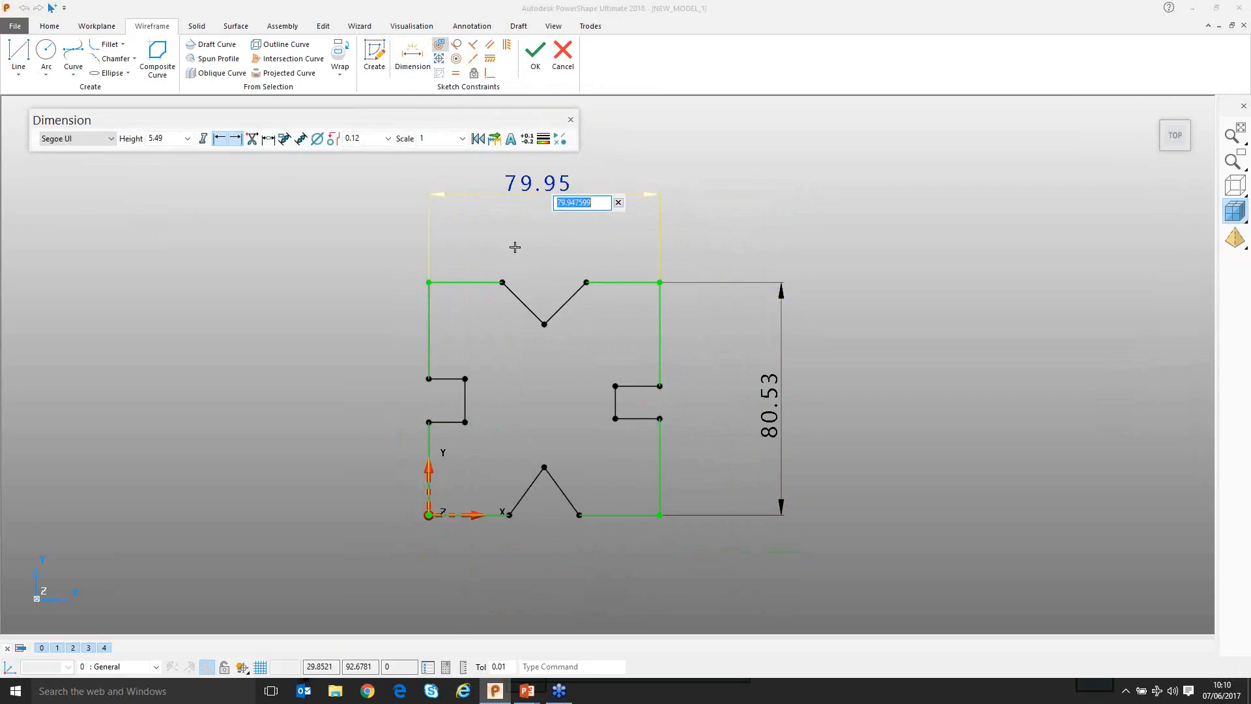
{"action": "type", "text": "80"}
{"action": "key", "text": "Return"}
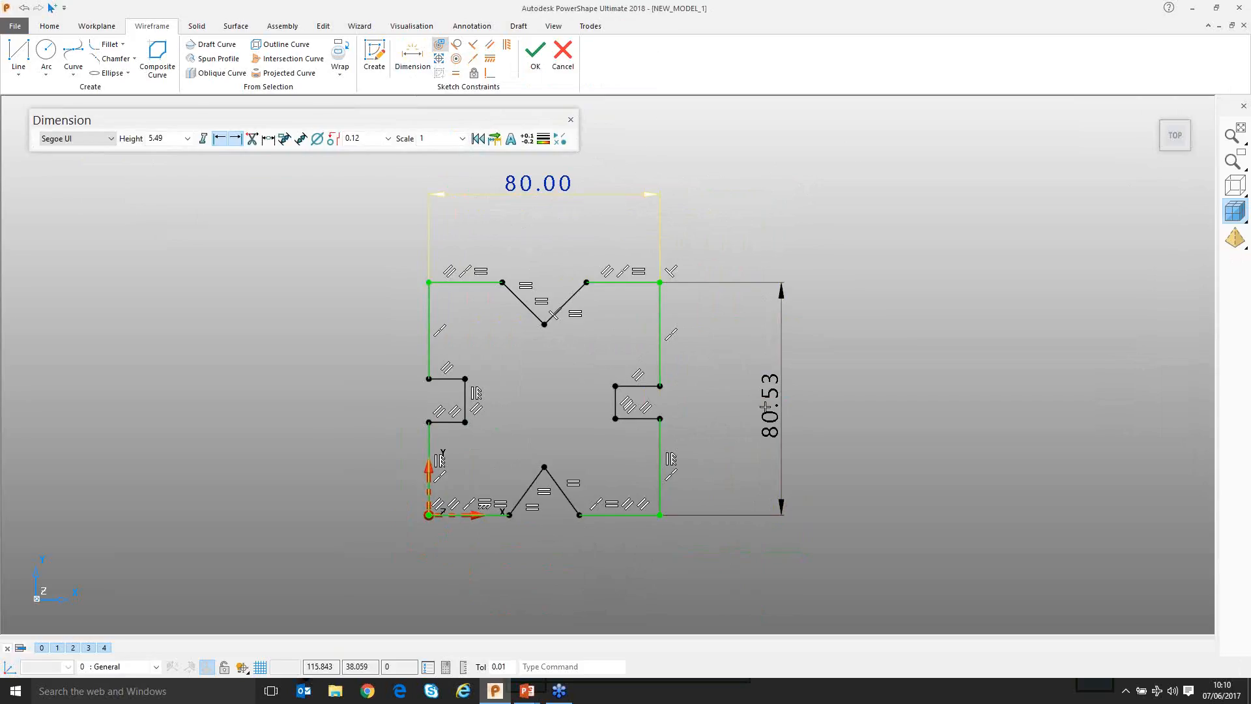
{"action": "double_click", "coordinate": [773, 410]}
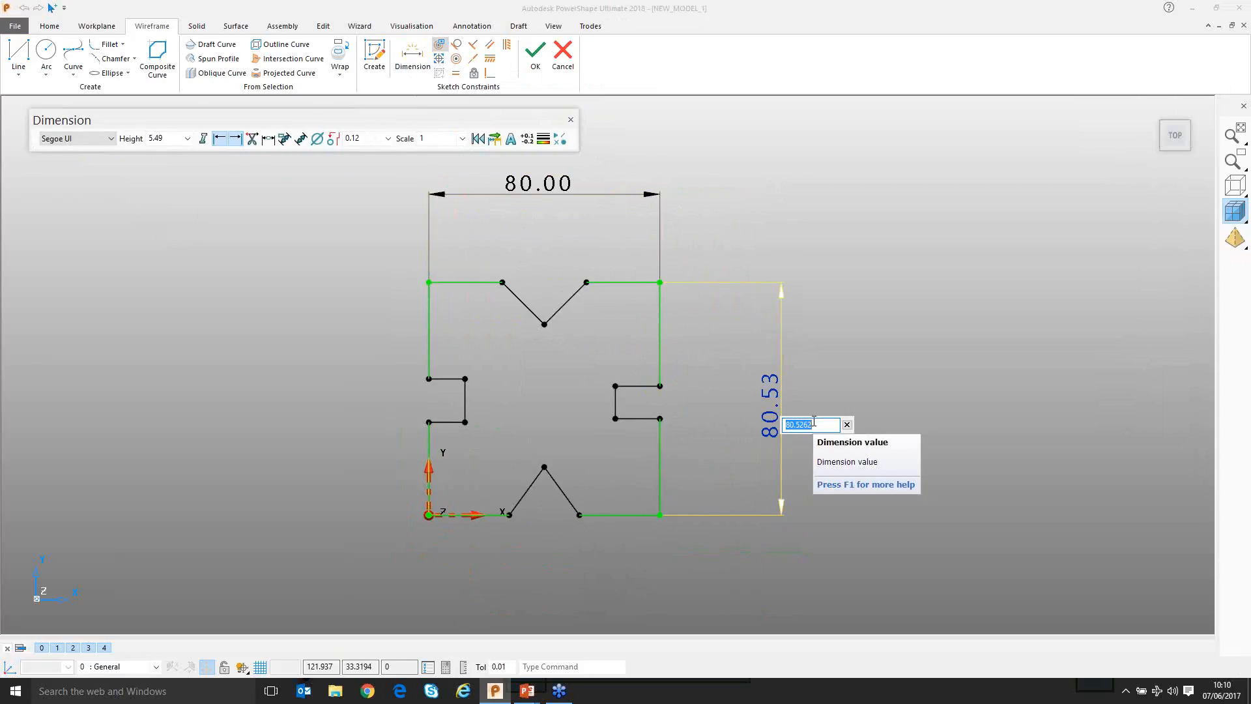
{"action": "type", "text": "80"}
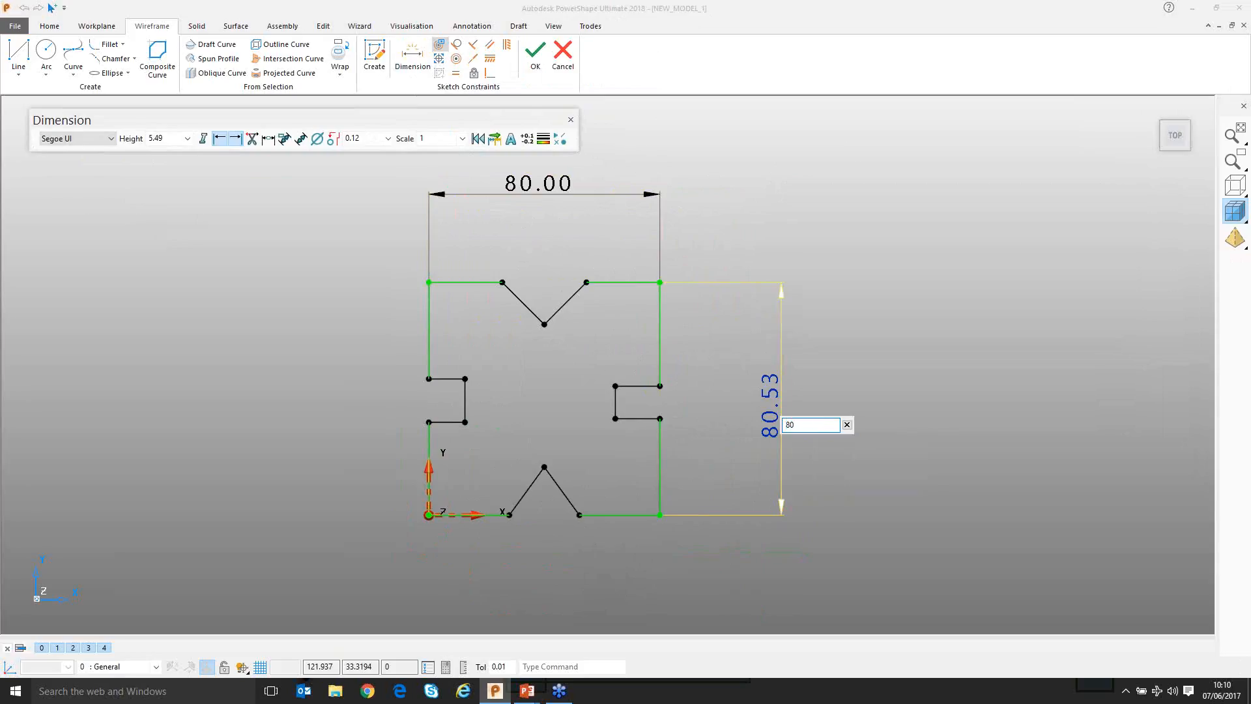
{"action": "key", "text": "Return"}
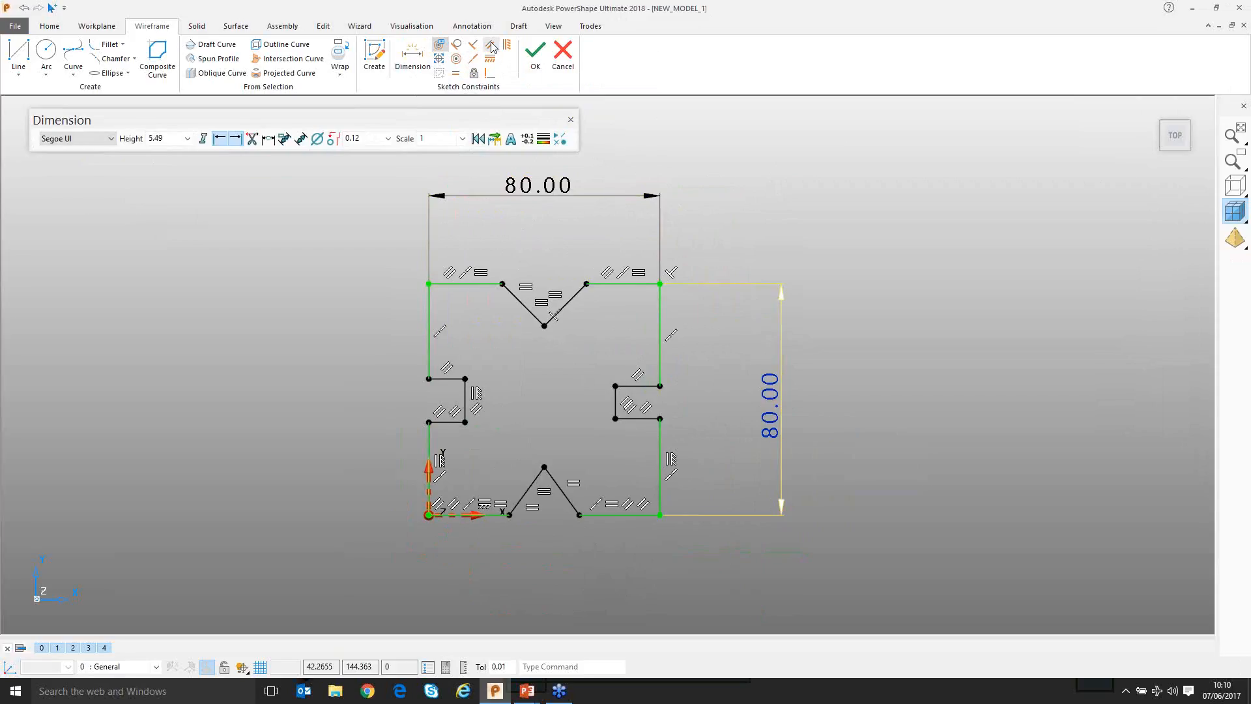
Constrain the two left side edges to equal length, and the two right side edges to equal length
{"action": "left_click", "coordinate": [456, 74]}
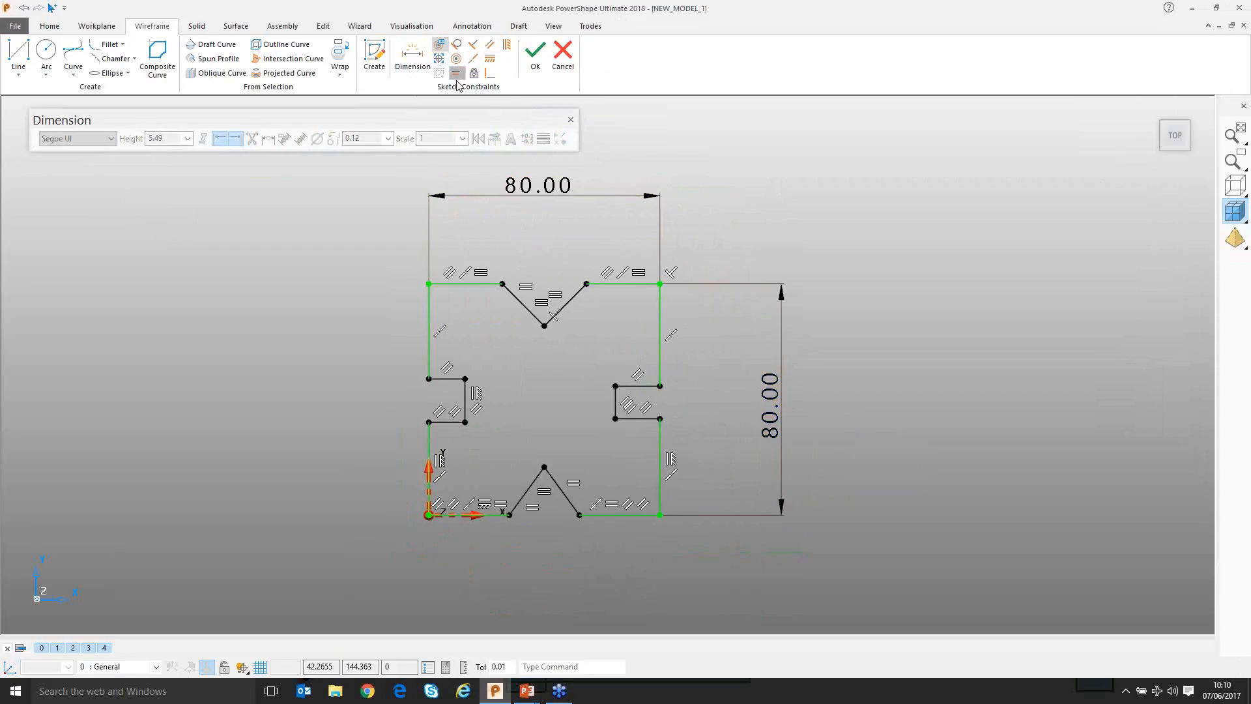
{"action": "left_click", "coordinate": [429, 317]}
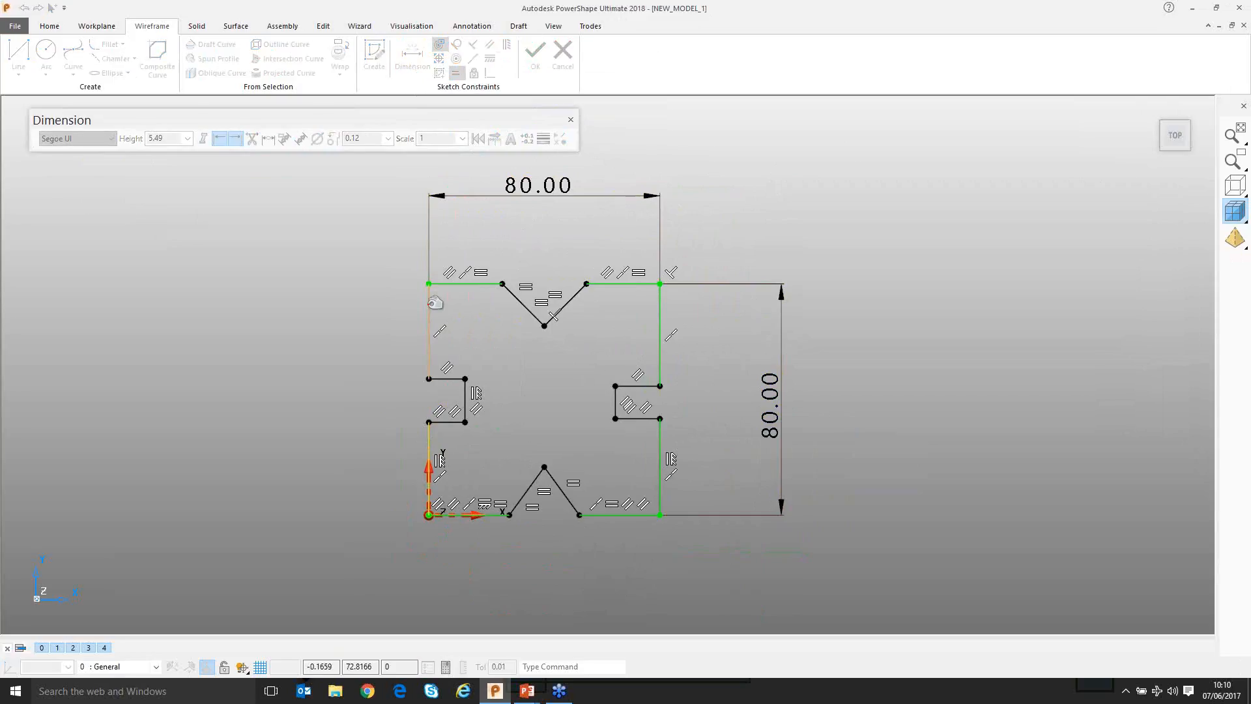
{"action": "left_click", "coordinate": [430, 456]}
{"action": "left_click", "coordinate": [660, 438]}
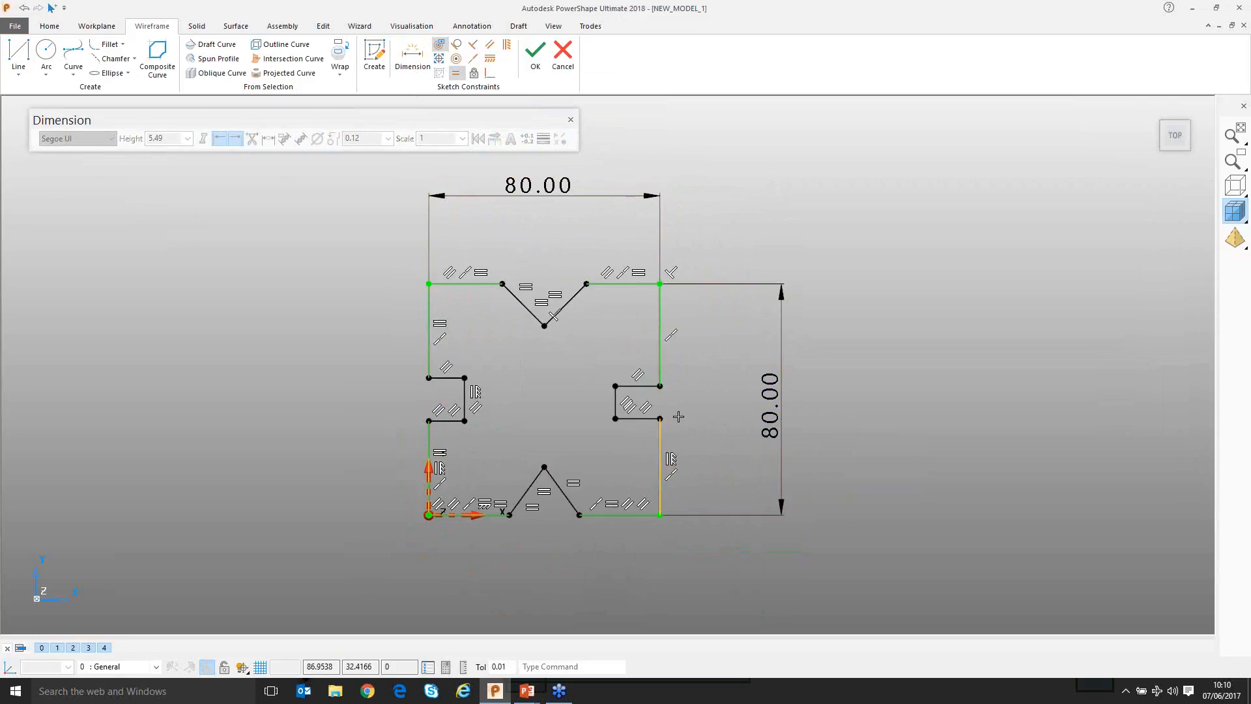
{"action": "left_click", "coordinate": [661, 315]}
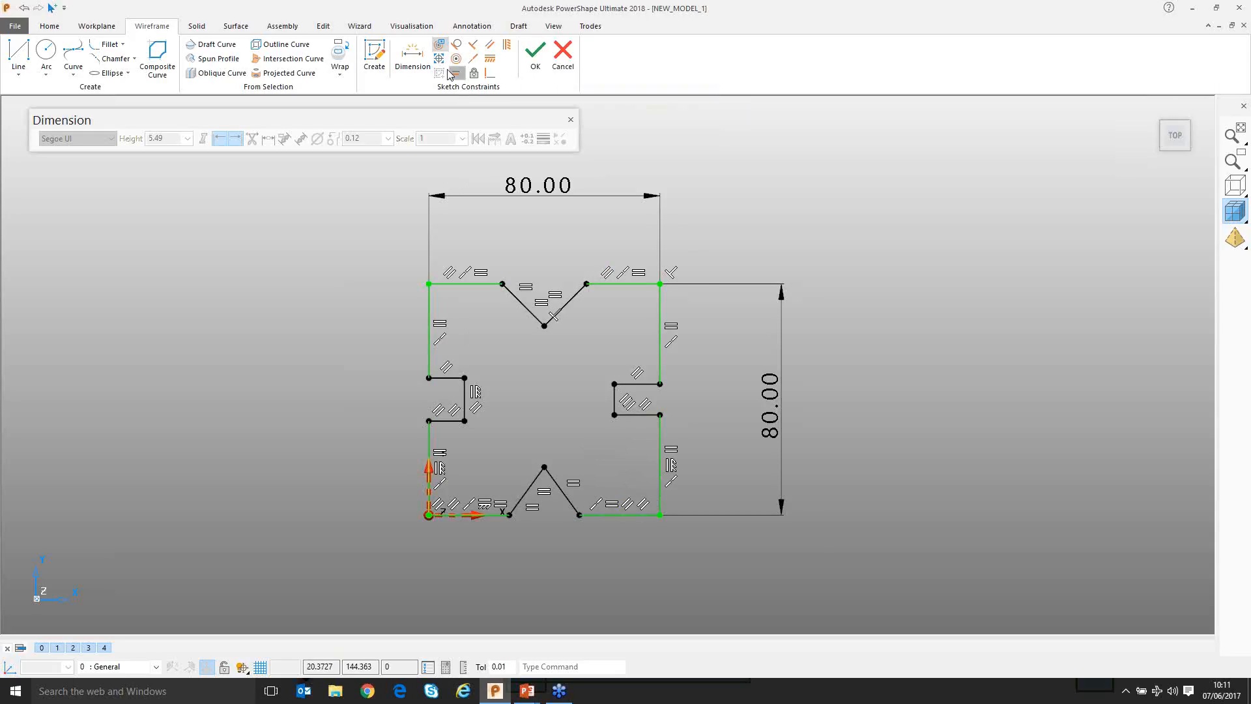
Try an overall width of 100 for the outline by editing its horizontal dimension
{"action": "left_click", "coordinate": [534, 186]}
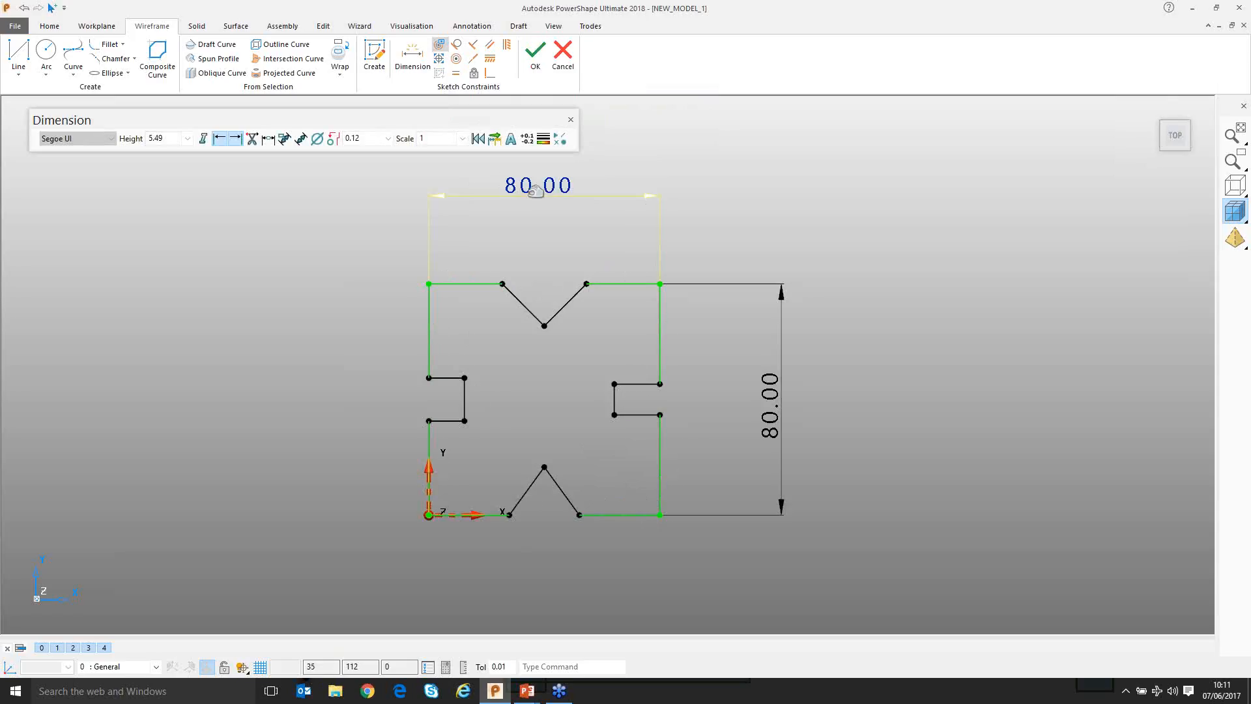
{"action": "double_click", "coordinate": [577, 203]}
{"action": "type", "text": "1"}
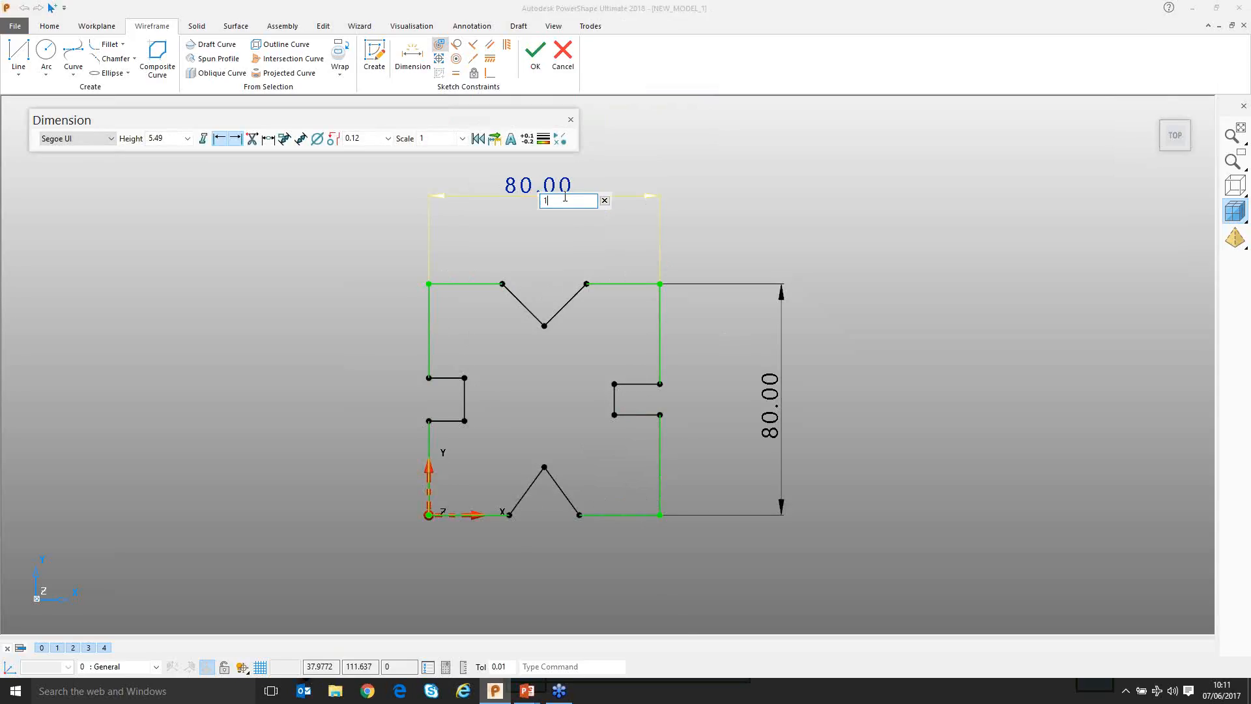
{"action": "type", "text": "00"}
{"action": "key", "text": "Return"}
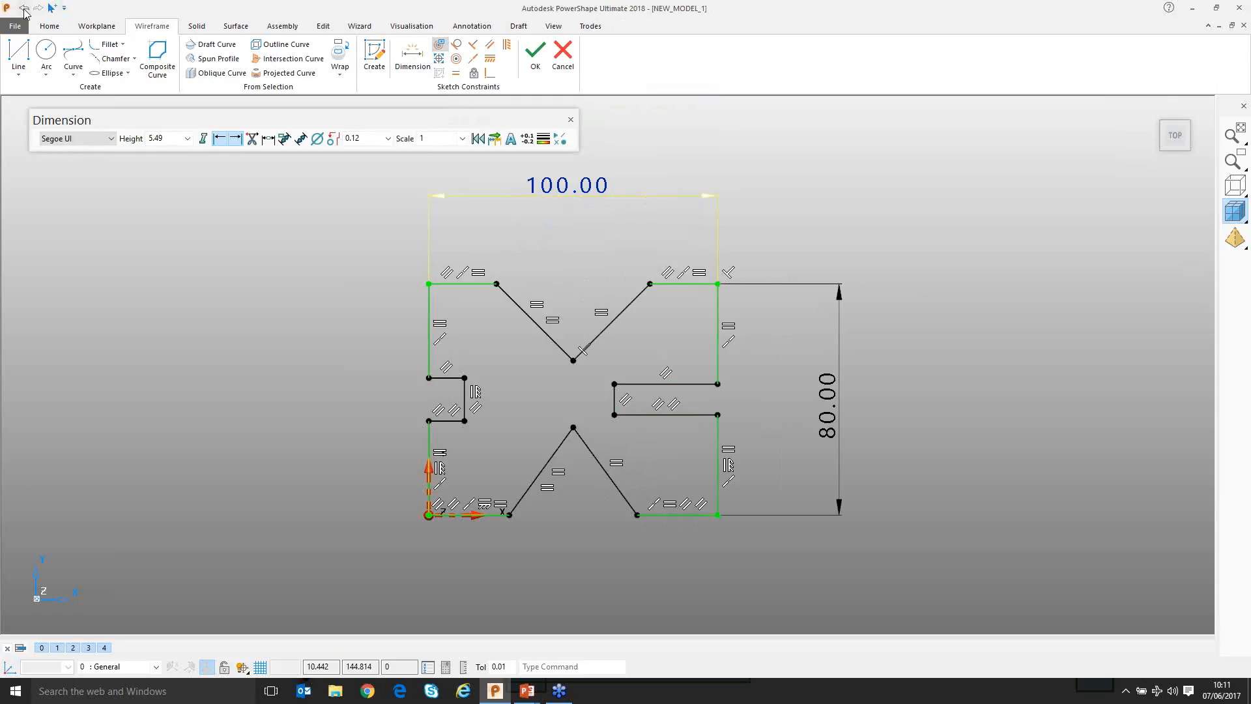
Return the outline's overall width dimension to 80
{"action": "double_click", "coordinate": [574, 192]}
{"action": "left_click", "coordinate": [23, 8]}
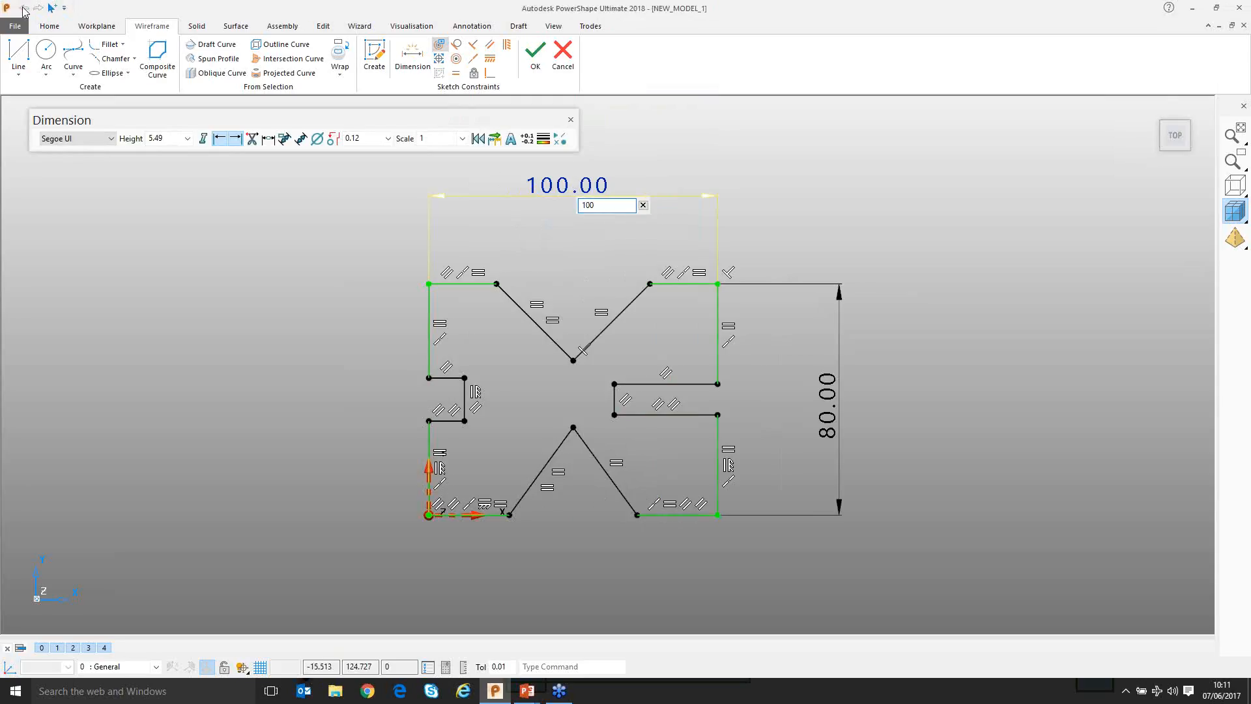
{"action": "double_click", "coordinate": [574, 171]}
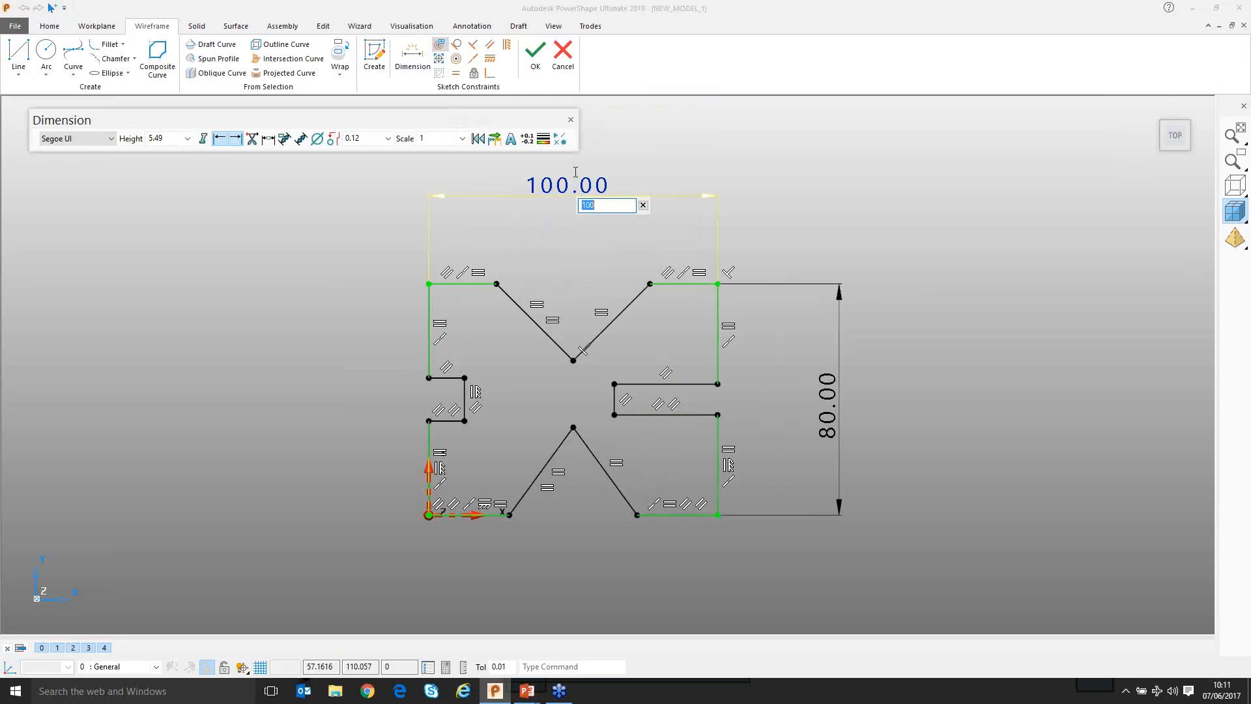
{"action": "type", "text": "80"}
{"action": "key", "text": "Return"}
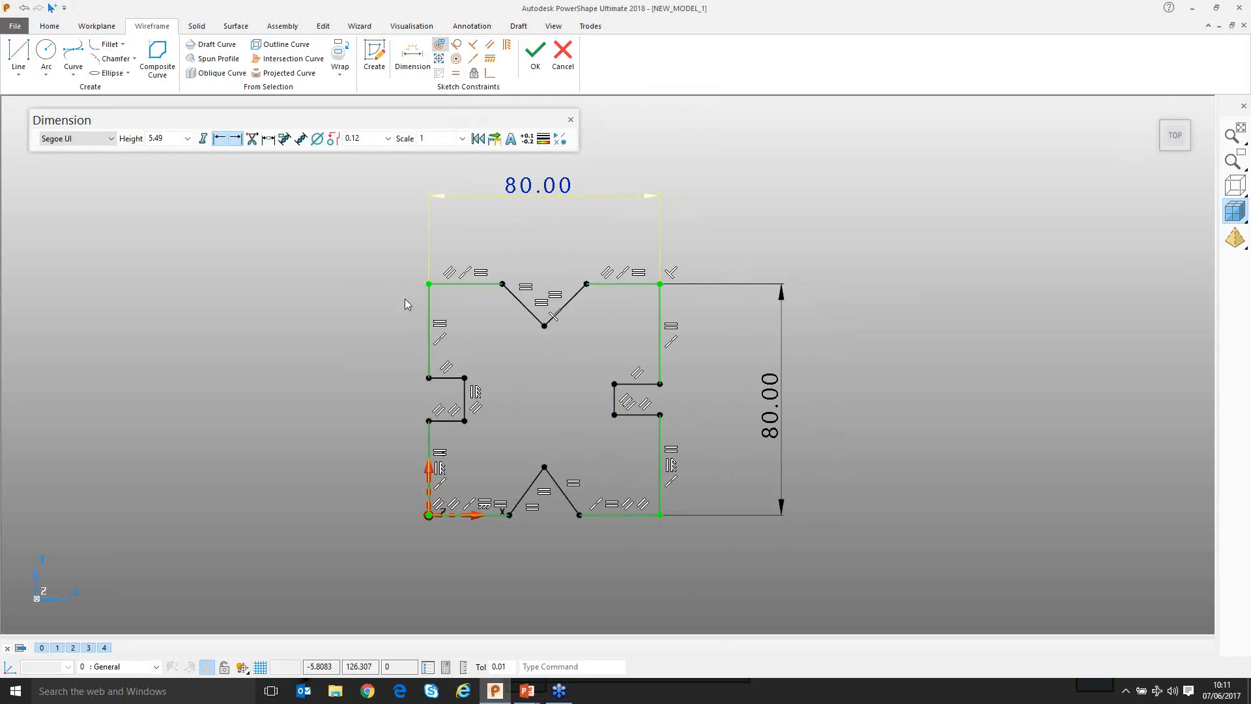
Dimension the horizontal distance between the inner sides of the left and right rectangular notches, placed below the overall width dimension
{"action": "left_click", "coordinate": [412, 55]}
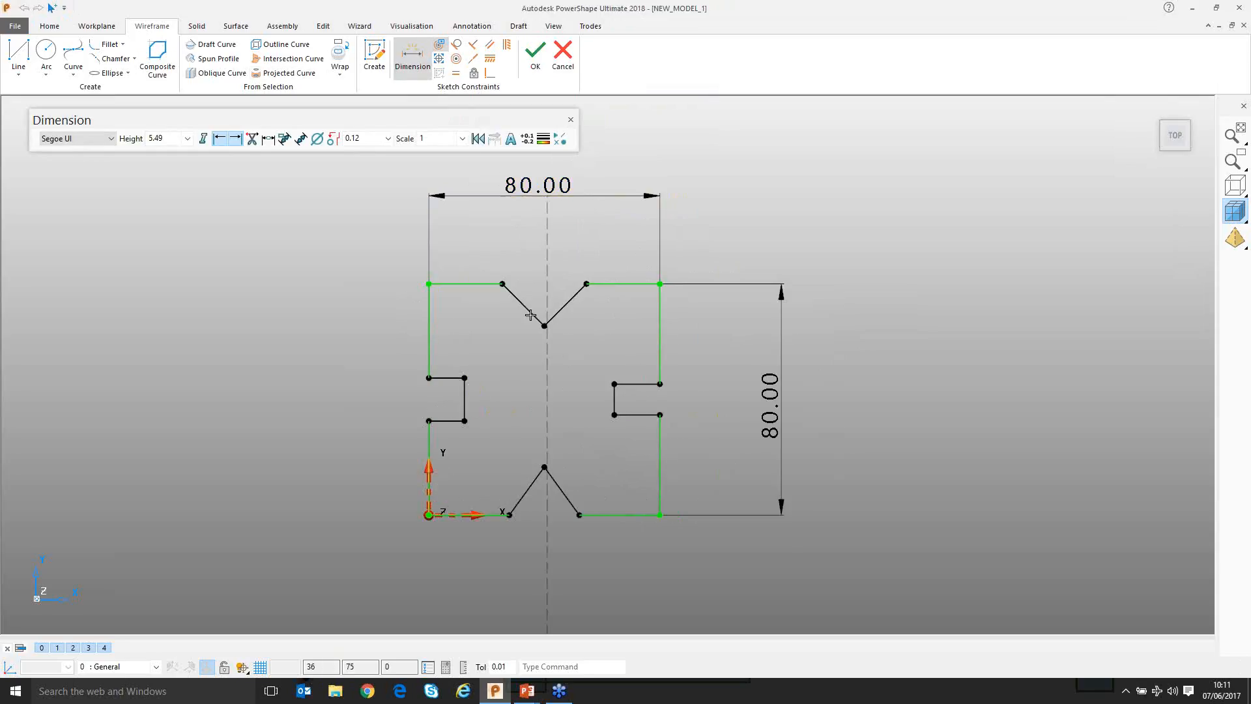
{"action": "left_click", "coordinate": [465, 377]}
{"action": "left_click", "coordinate": [614, 384]}
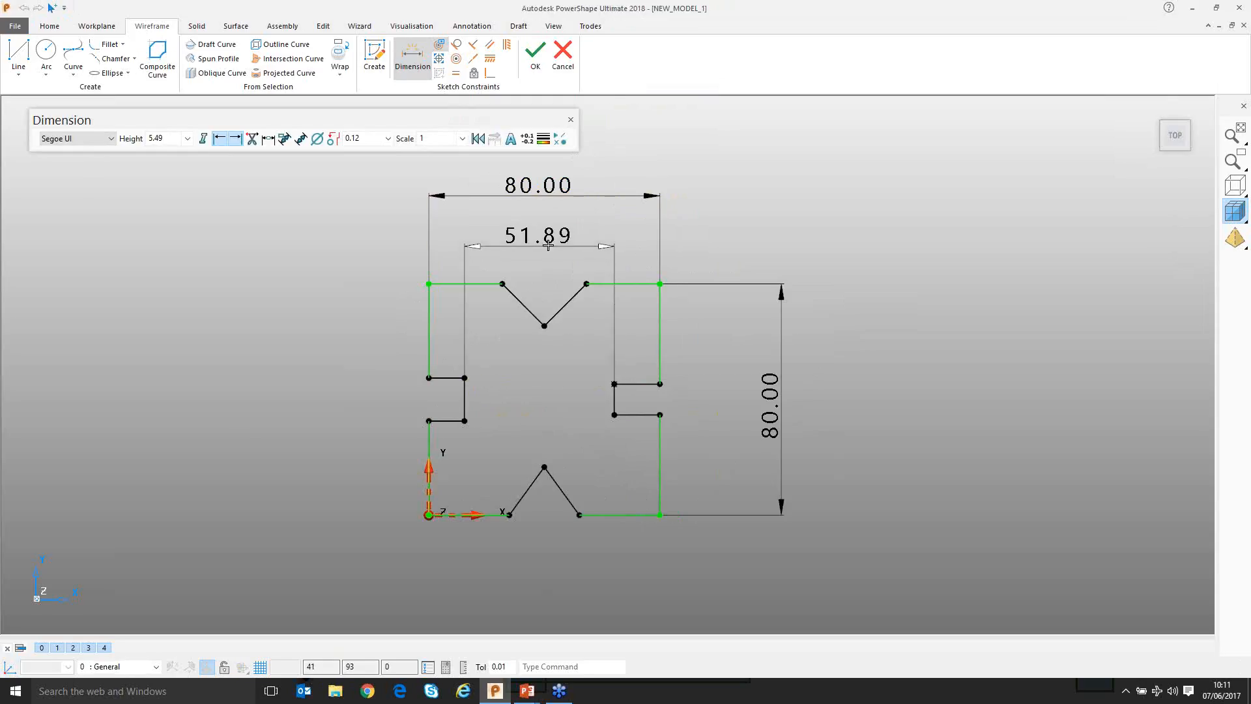
{"action": "left_click", "coordinate": [551, 238]}
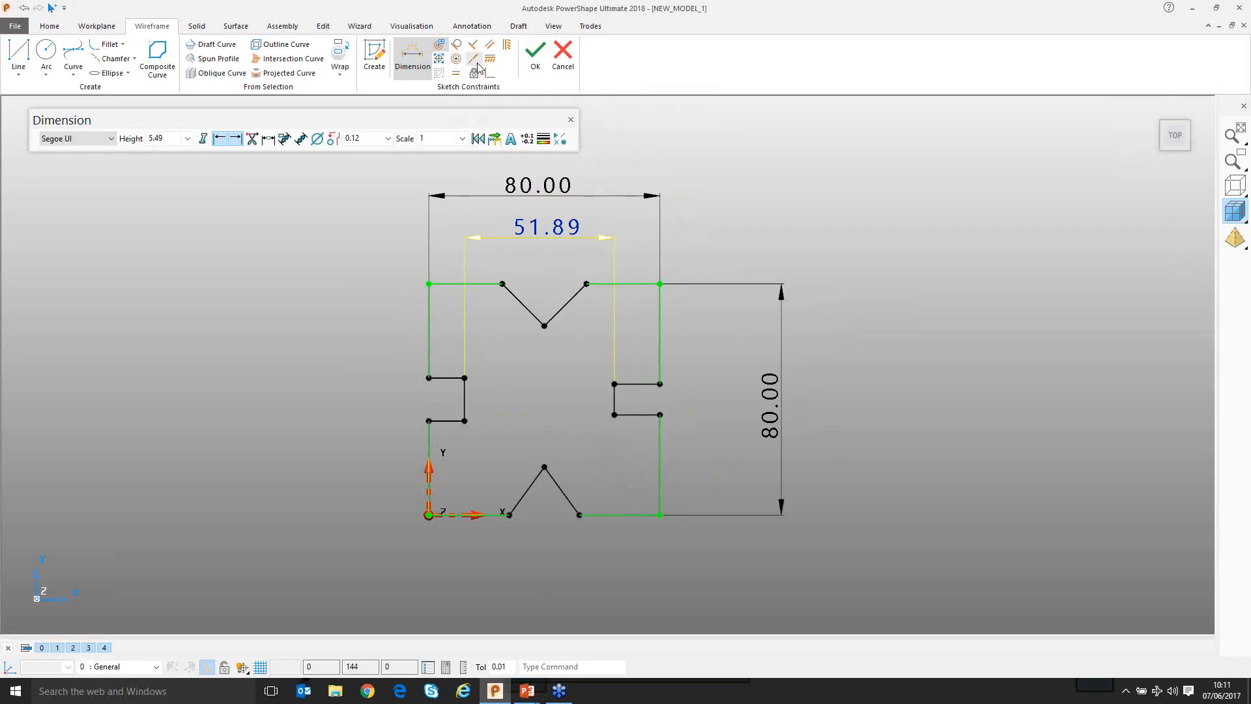
Constrain the upper edges of the left and right rectangular notches to equal length
{"action": "left_click", "coordinate": [456, 73]}
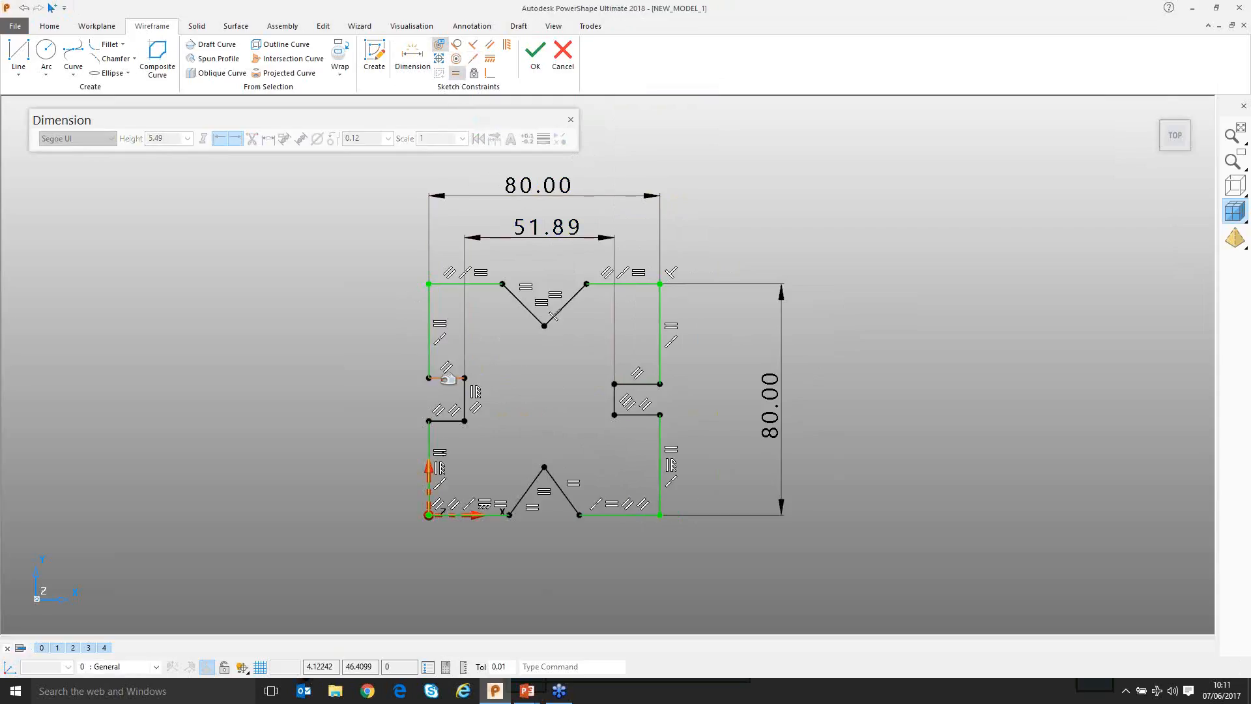
{"action": "left_click", "coordinate": [448, 378]}
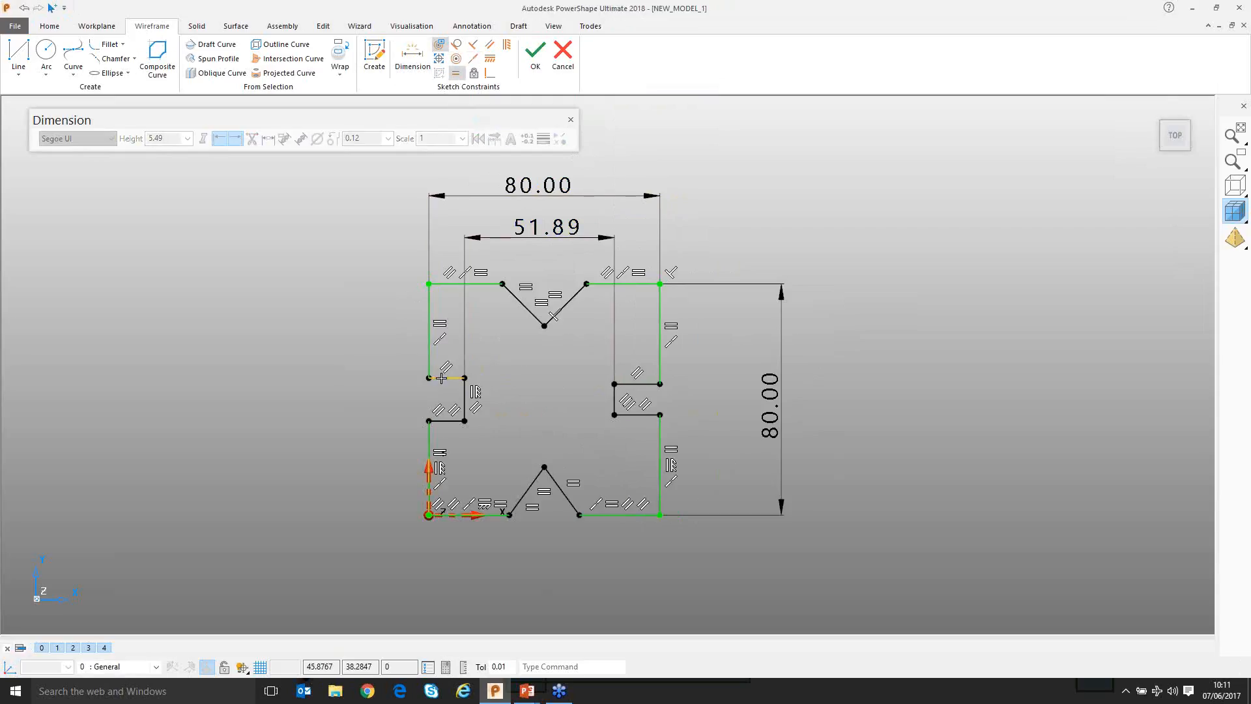
{"action": "left_click", "coordinate": [635, 385]}
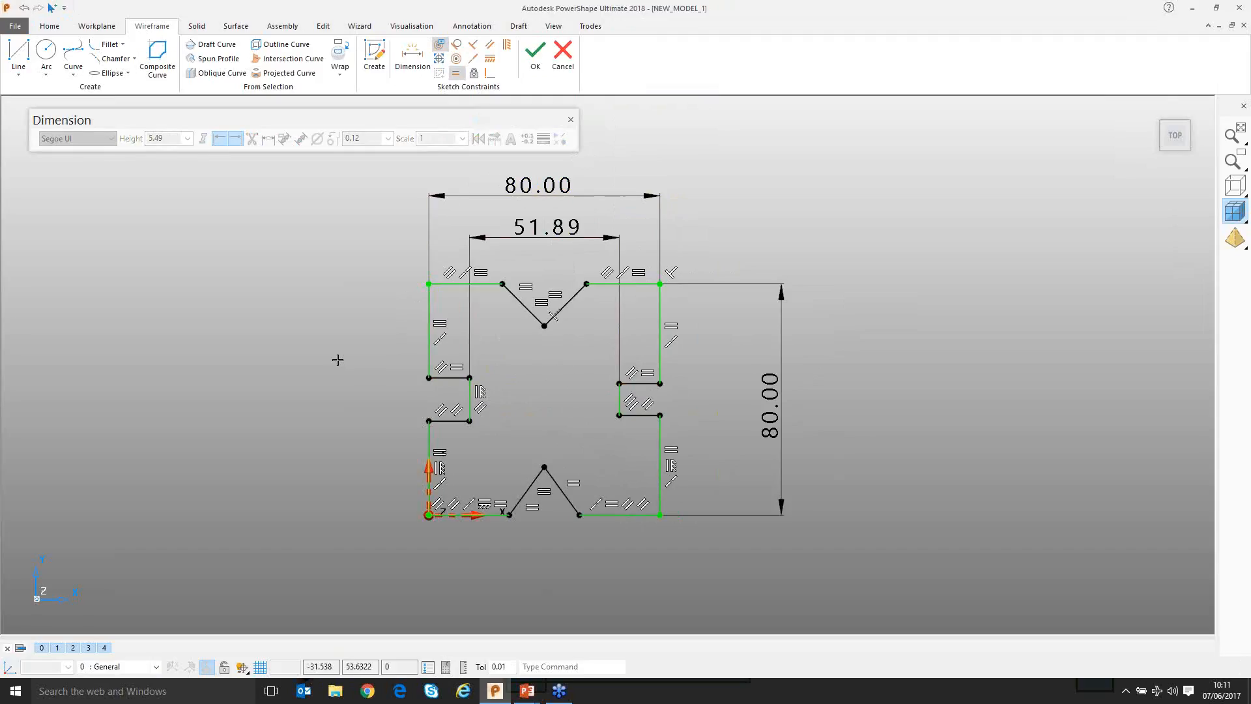
Dimension the left rectangular notch's height, placing the dimension outside the outline, and set it to 15
{"action": "left_click", "coordinate": [405, 63]}
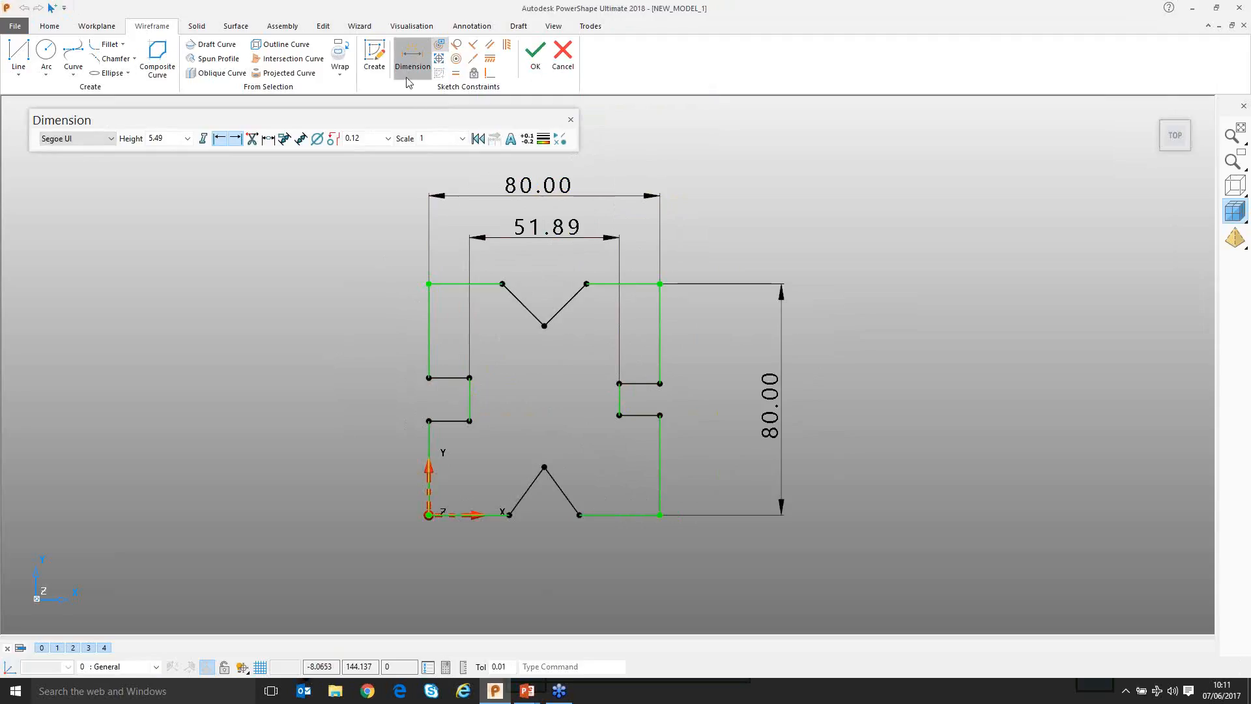
{"action": "left_click", "coordinate": [426, 383]}
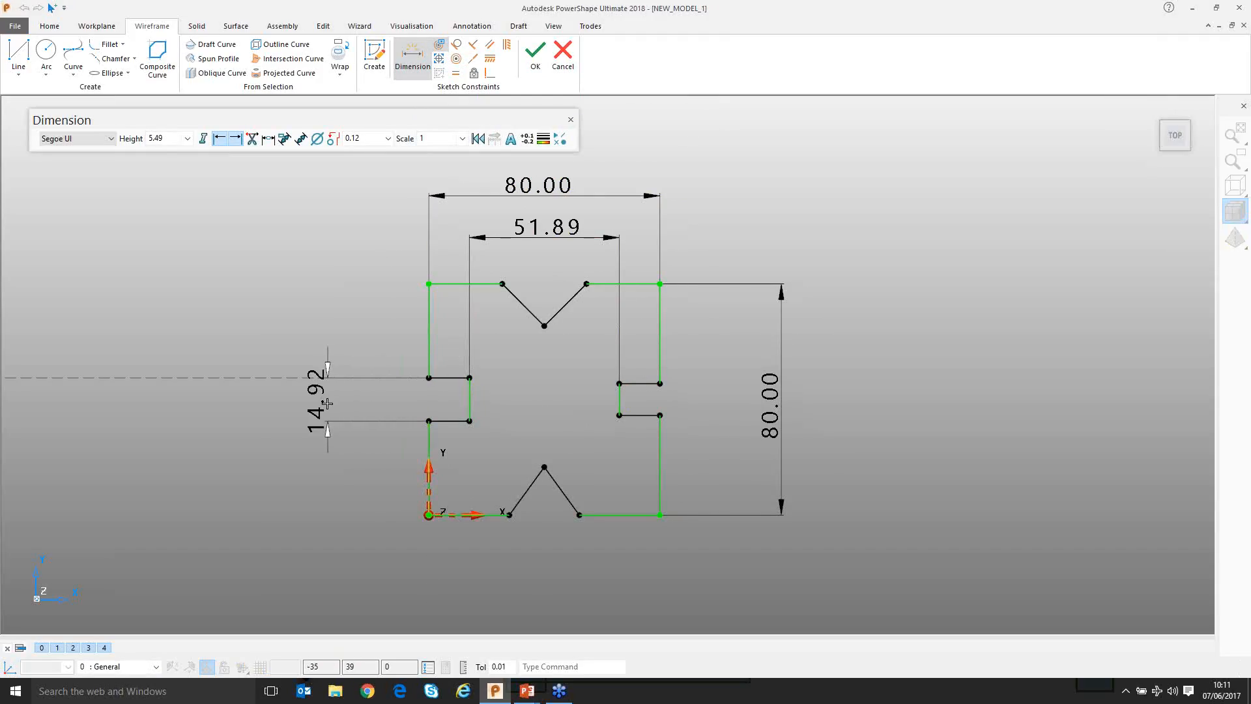
{"action": "left_click", "coordinate": [327, 404]}
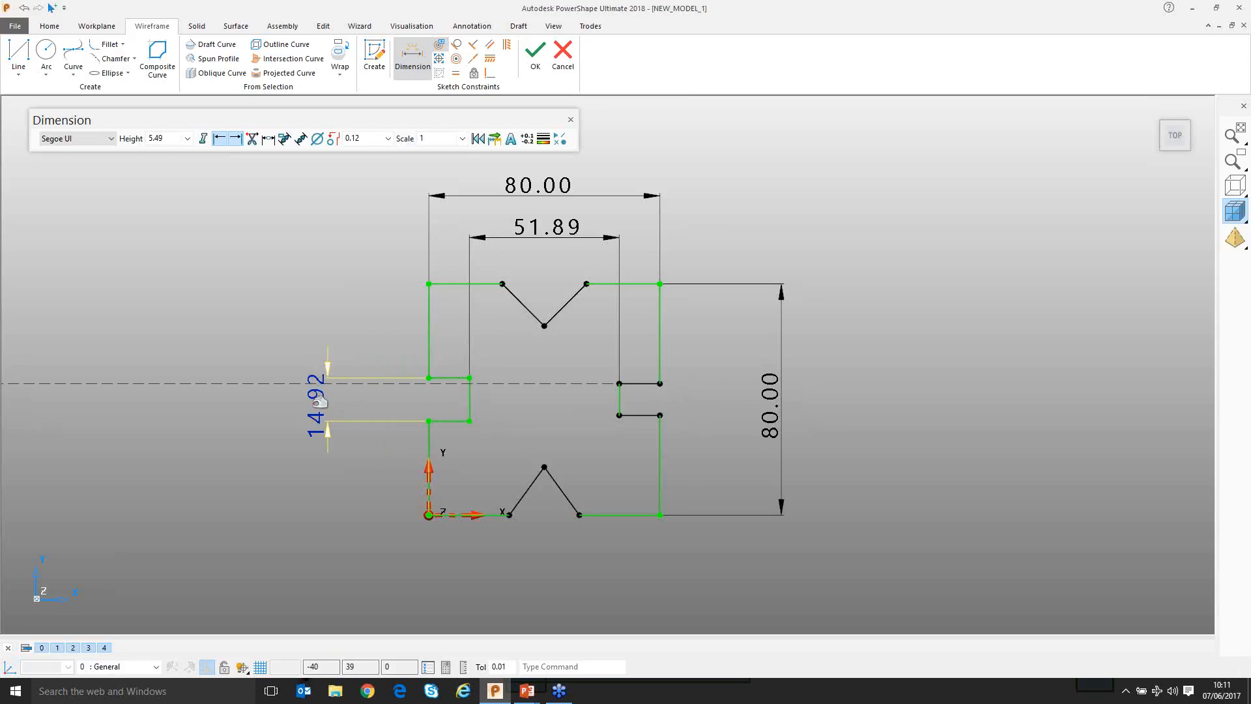
{"action": "left_click", "coordinate": [412, 59]}
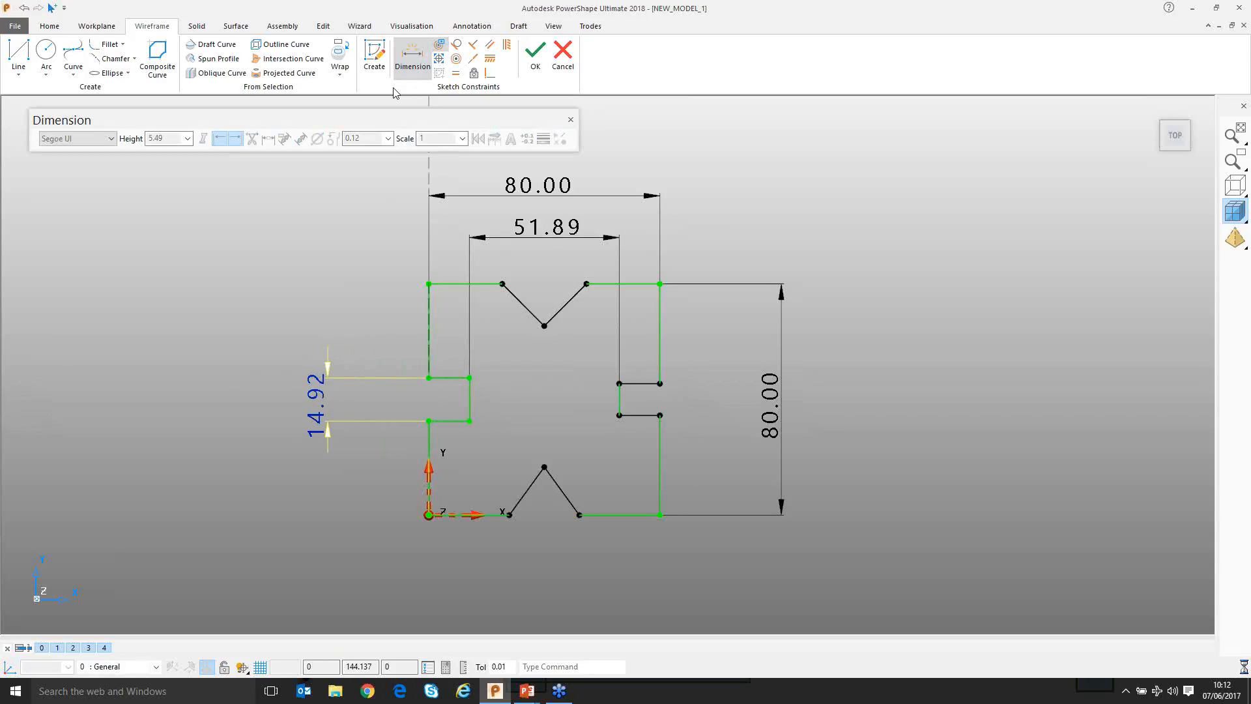
{"action": "double_click", "coordinate": [316, 399]}
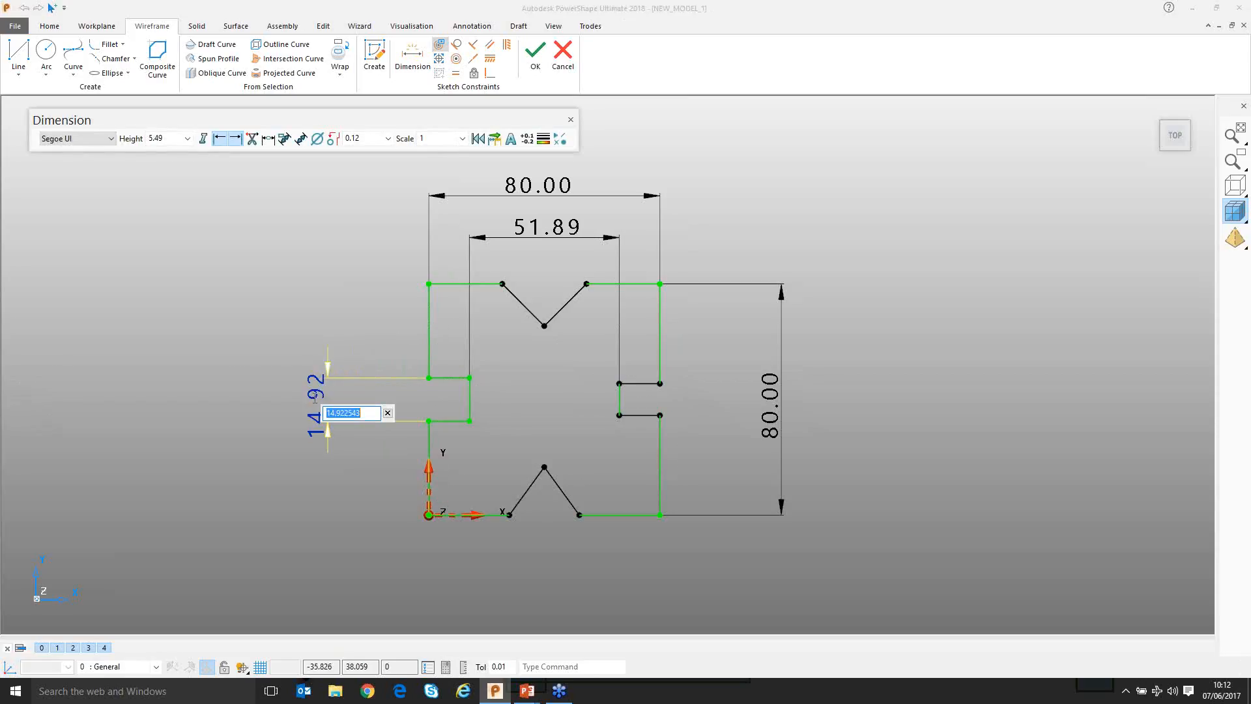
{"action": "type", "text": "15"}
{"action": "key", "text": "Return"}
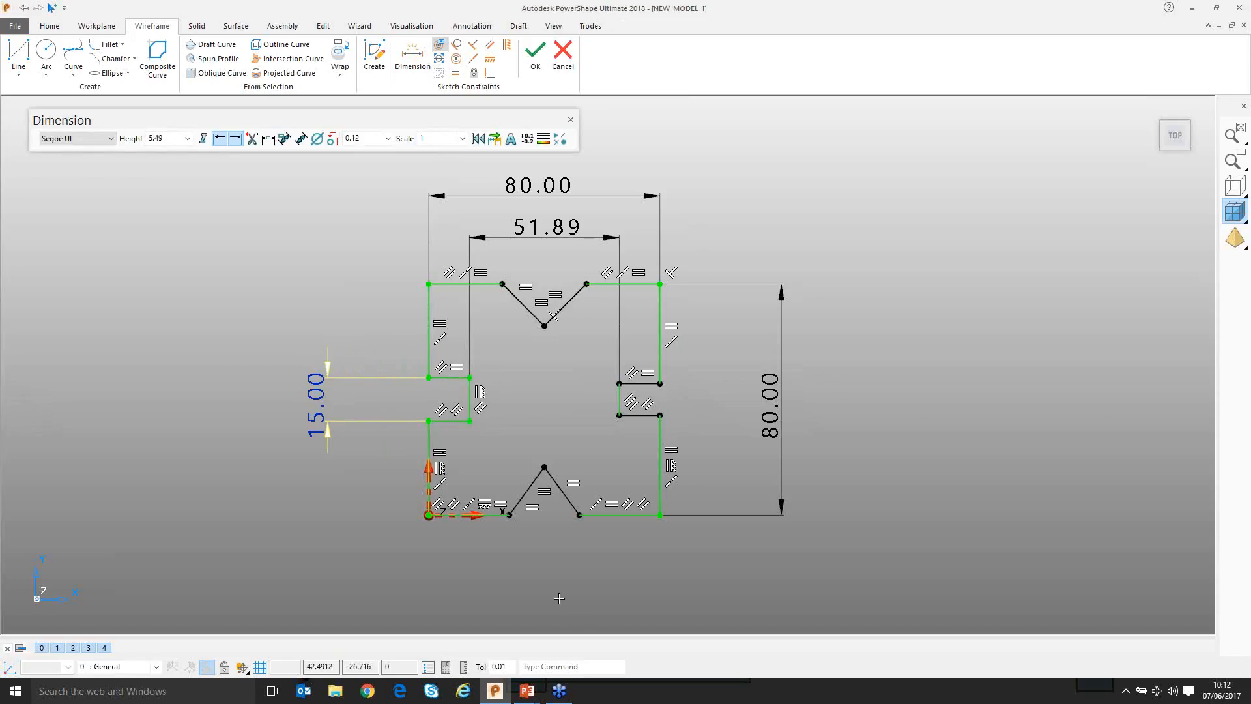
Constrain the inner vertical sides of the left and right rectangular notches to equal length
{"action": "left_click", "coordinate": [456, 74]}
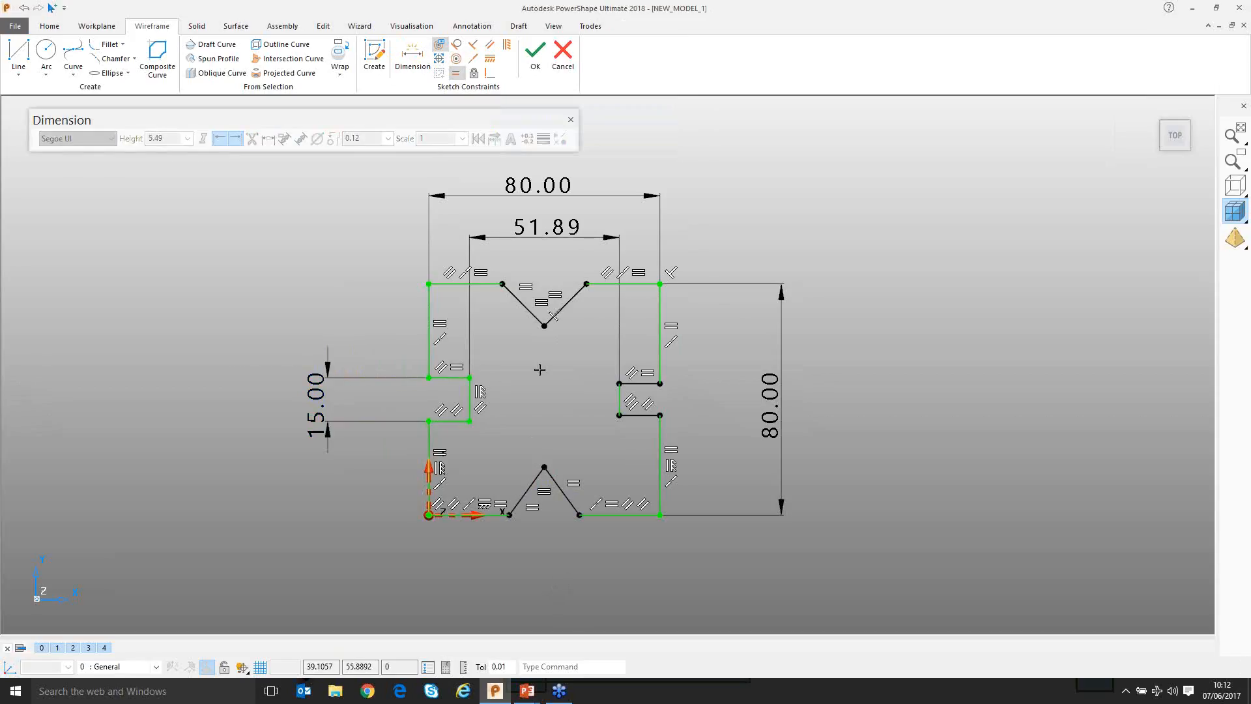
{"action": "left_click", "coordinate": [470, 396]}
{"action": "left_click", "coordinate": [617, 396]}
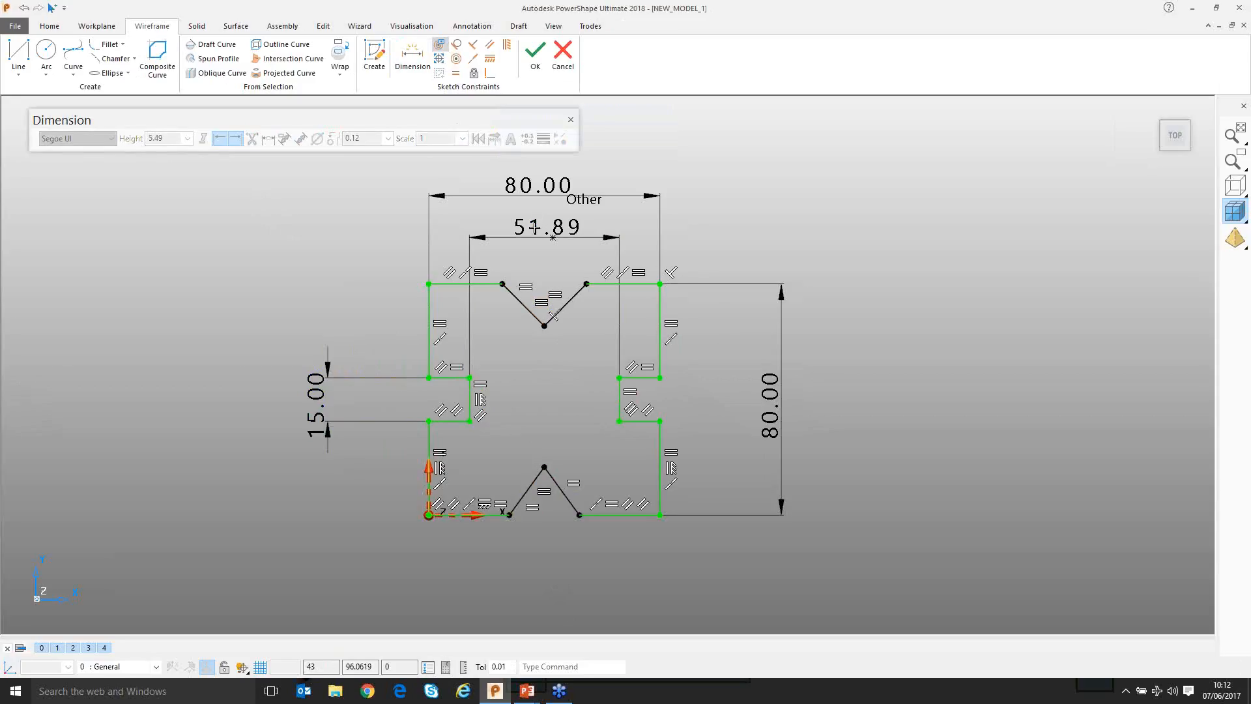
Set the horizontal distance between the inner sides of the two rectangular notches to 52
{"action": "double_click", "coordinate": [540, 227]}
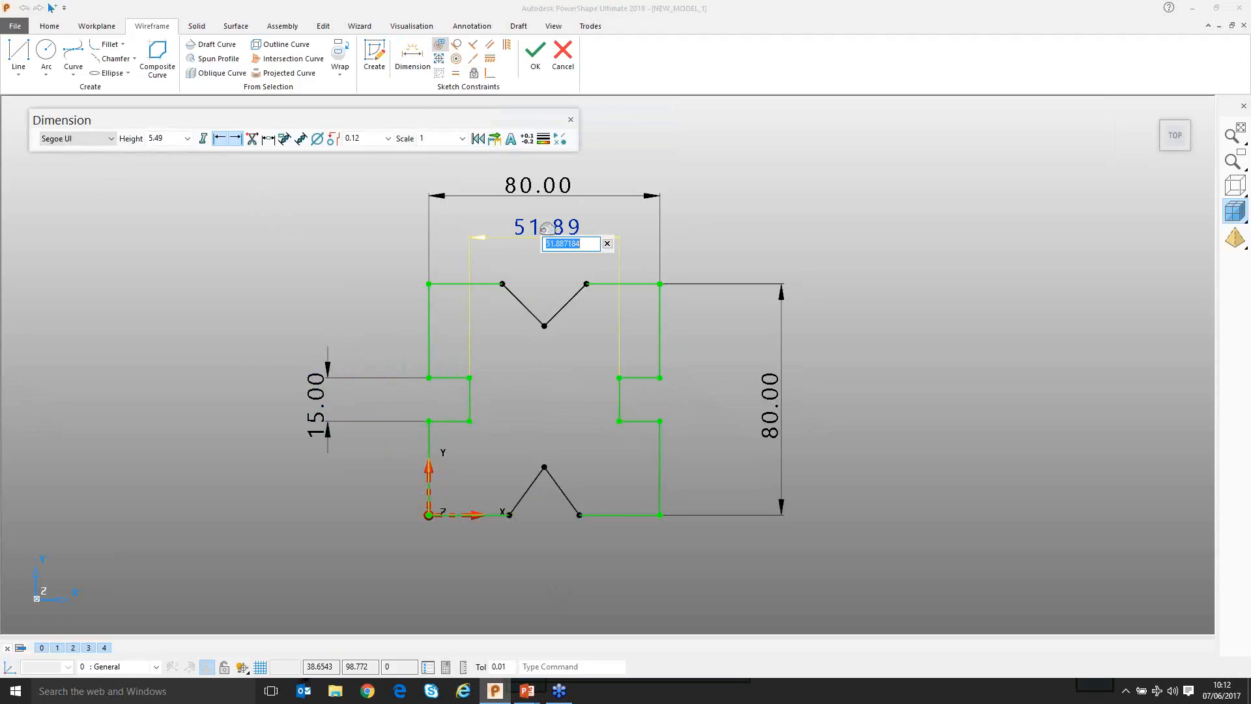
{"action": "type", "text": "52"}
{"action": "key", "text": "Return"}
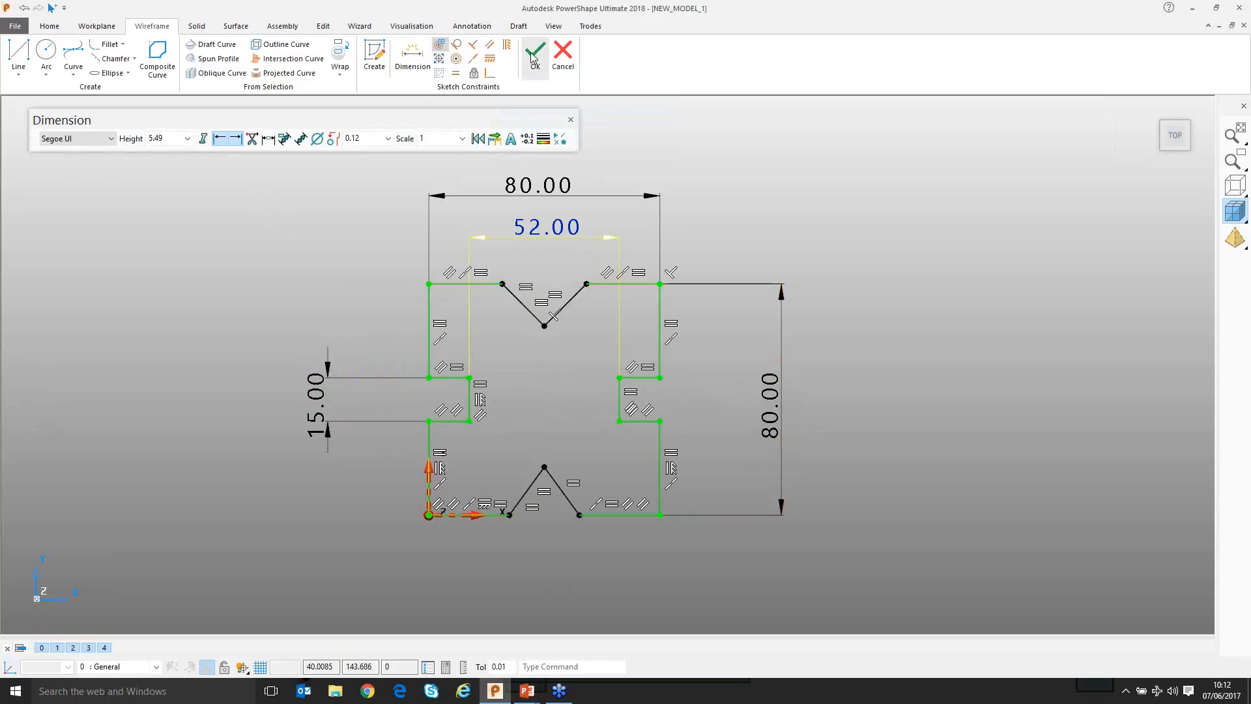
Turn the outline's overall width dimension into a named parameter by entering W=80
{"action": "left_click", "coordinate": [510, 186]}
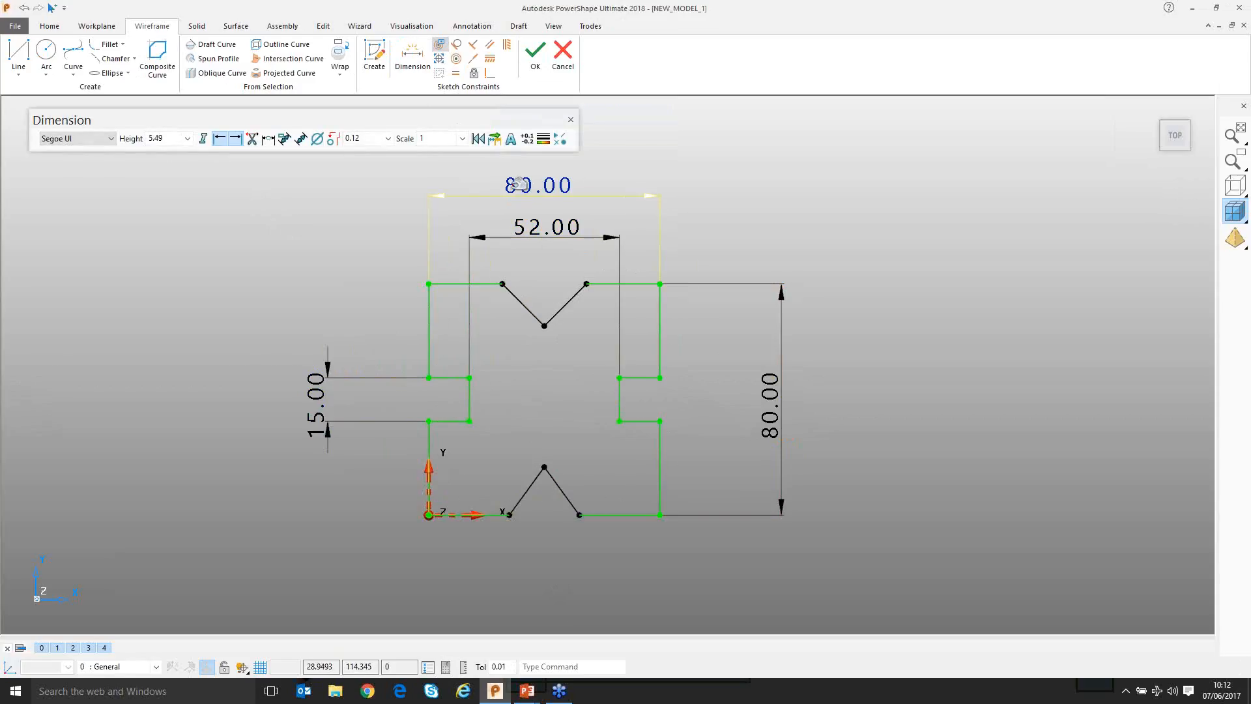
{"action": "double_click", "coordinate": [513, 185]}
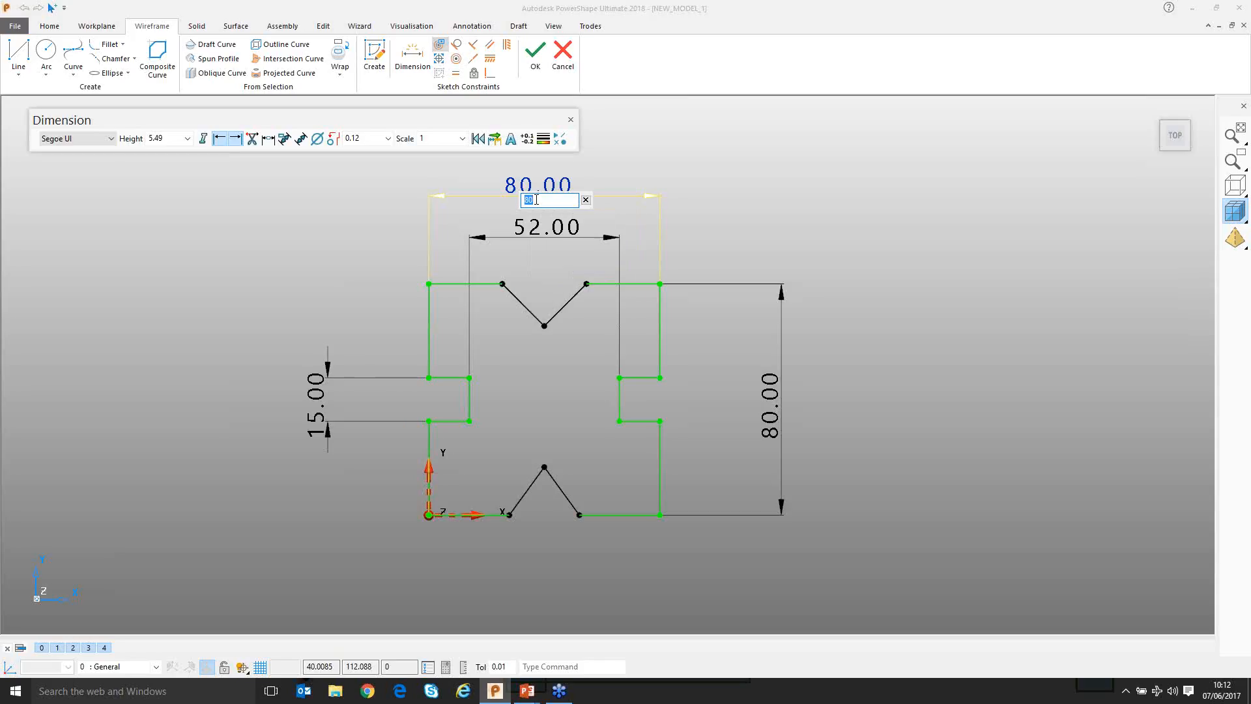
{"action": "type", "text": "W=80"}
{"action": "key", "text": "Return"}
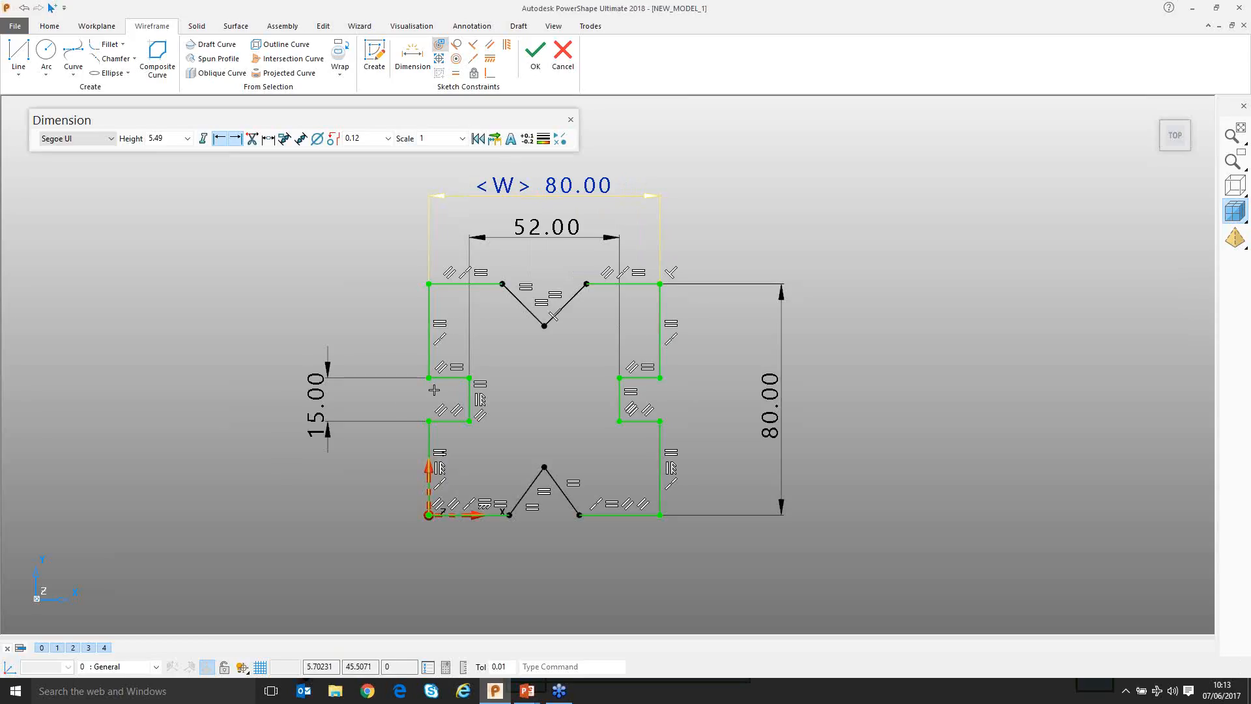
Turn the outline's overall height dimension into a named parameter by entering H=80
{"action": "double_click", "coordinate": [775, 402]}
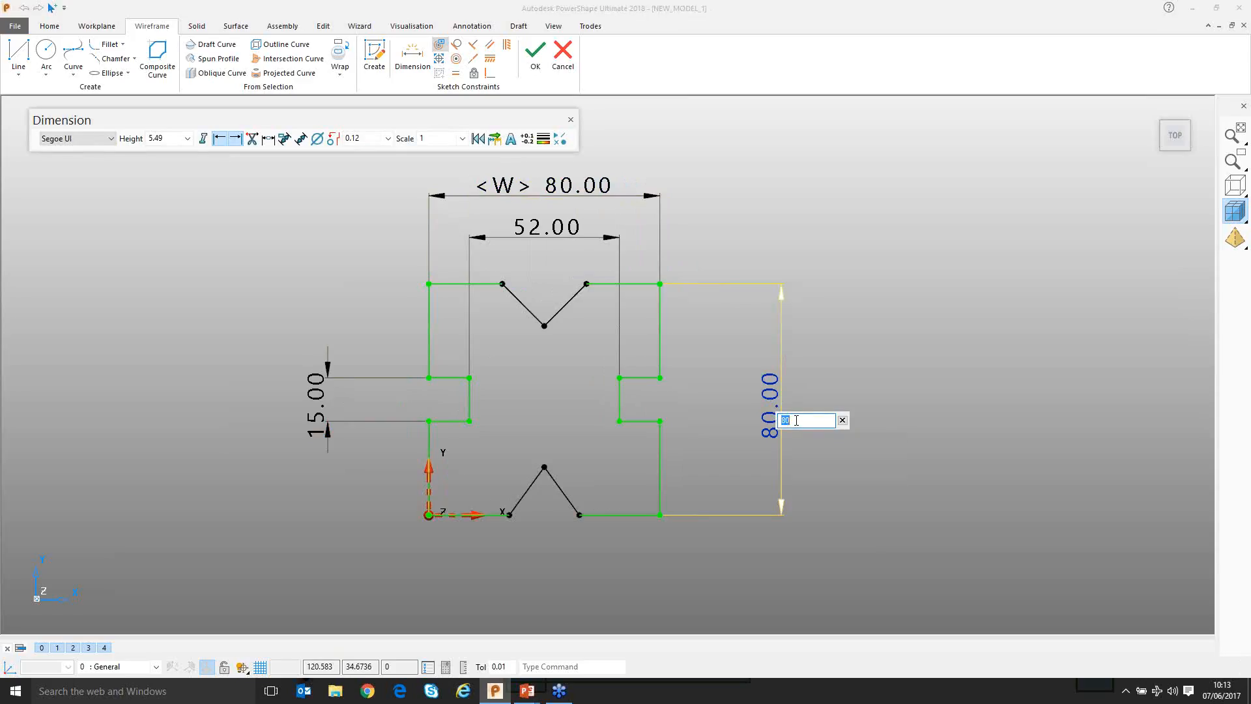
{"action": "type", "text": "H=80"}
{"action": "key", "text": "Return"}
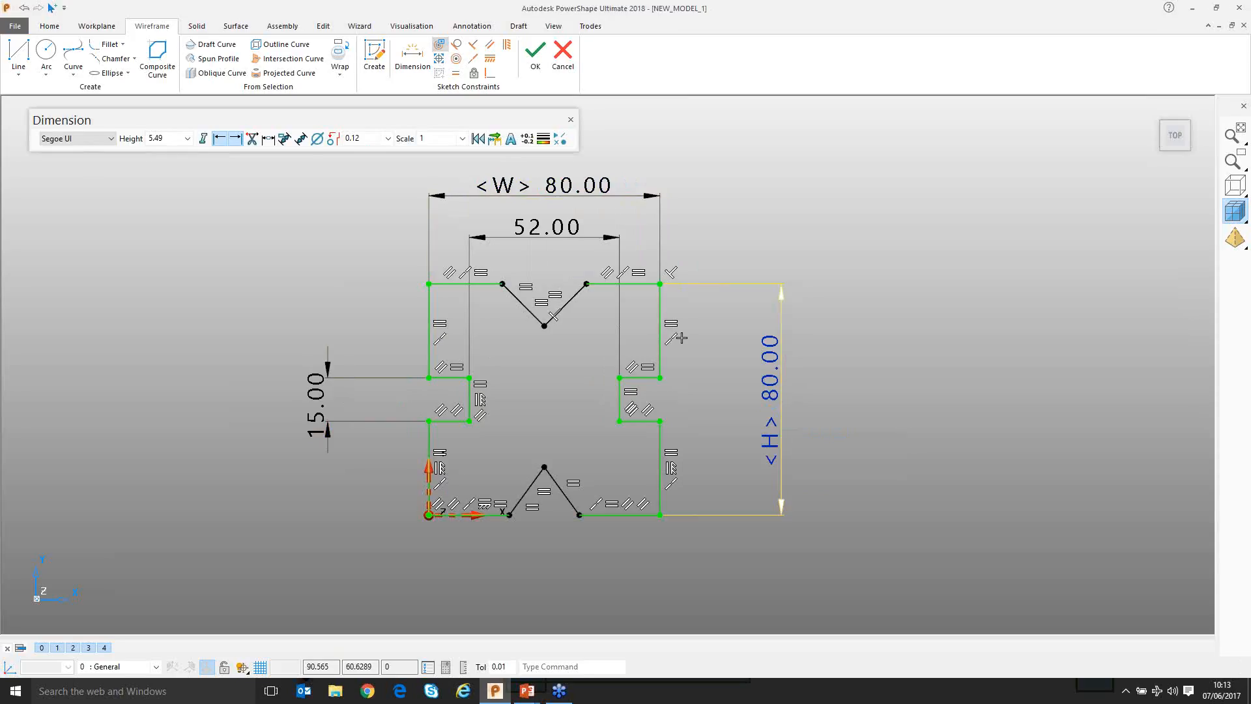
Drive the distance between the inner sides of the rectangular notches with the expression W*.8
{"action": "left_click", "coordinate": [550, 229]}
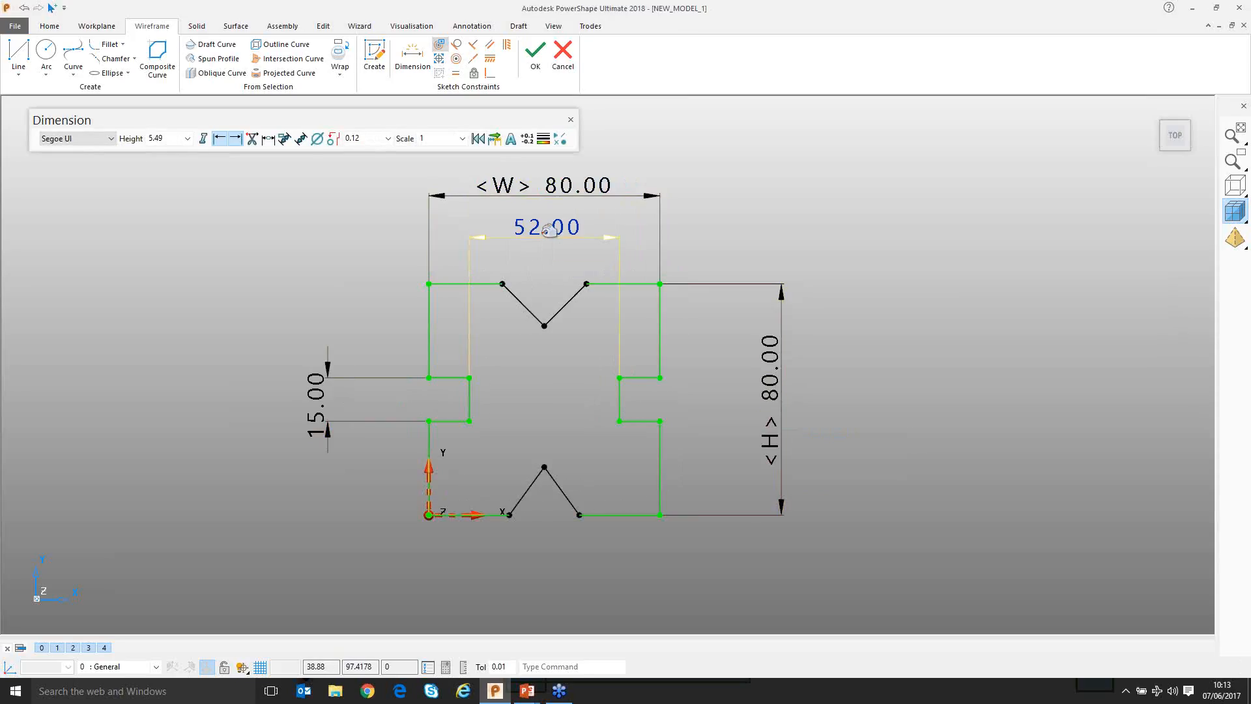
{"action": "double_click", "coordinate": [550, 232]}
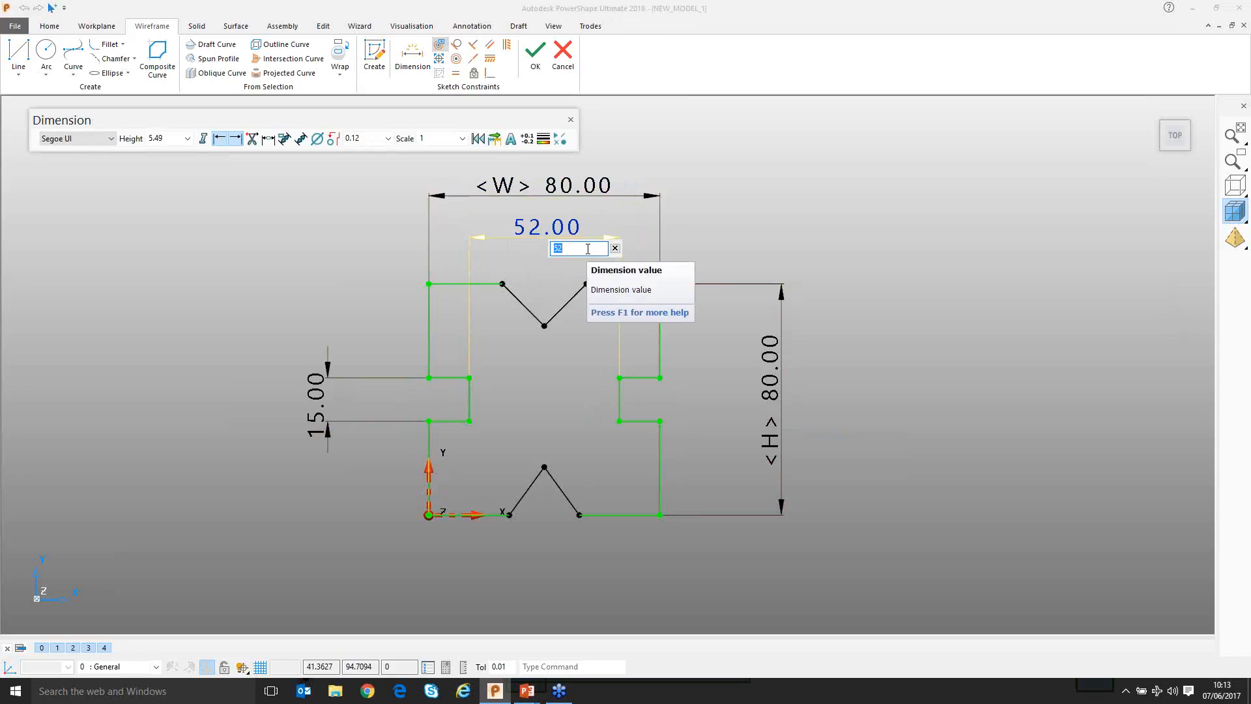
{"action": "type", "text": "W*.8"}
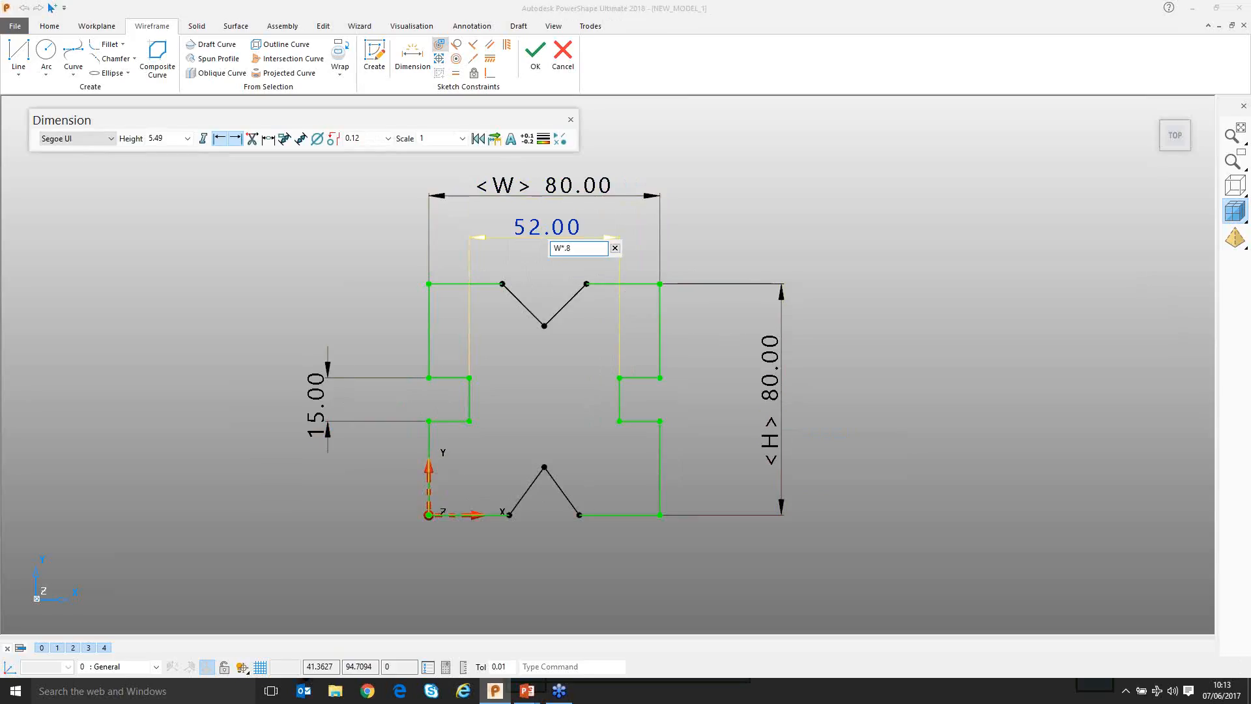
{"action": "key", "text": "Return"}
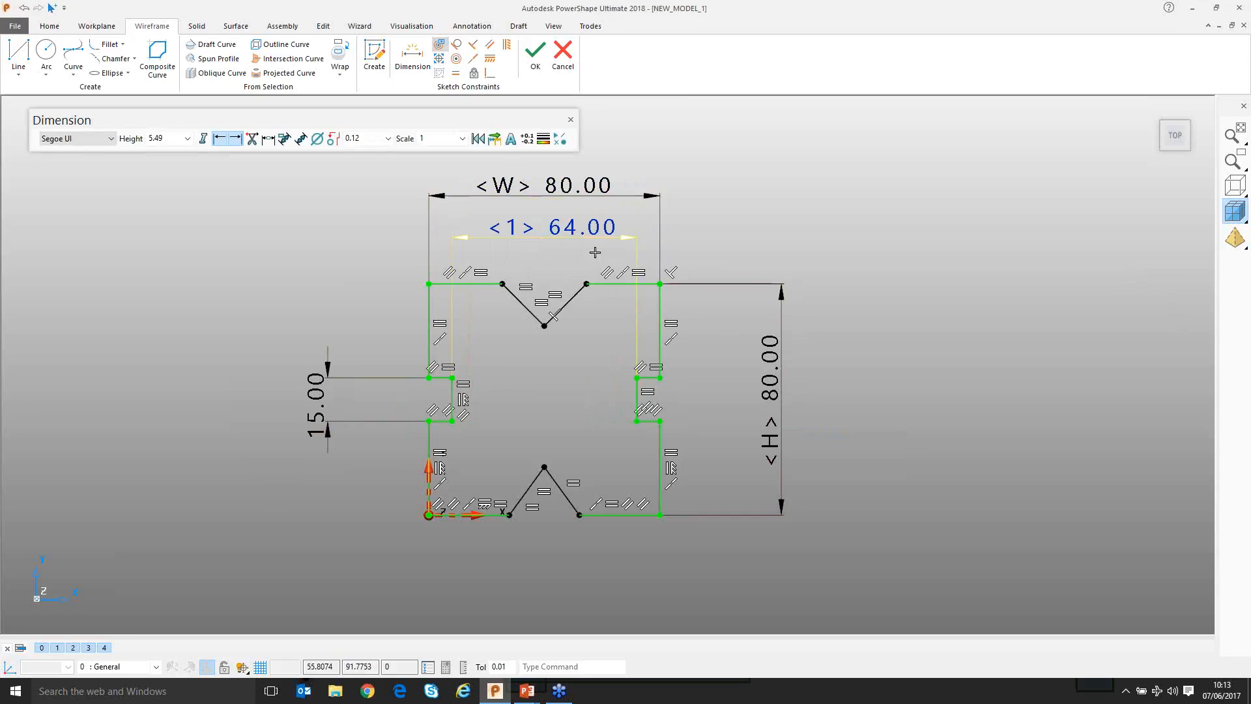
Drive the left rectangular notch's height with the expression H/5 and finish the sketch
{"action": "double_click", "coordinate": [314, 395]}
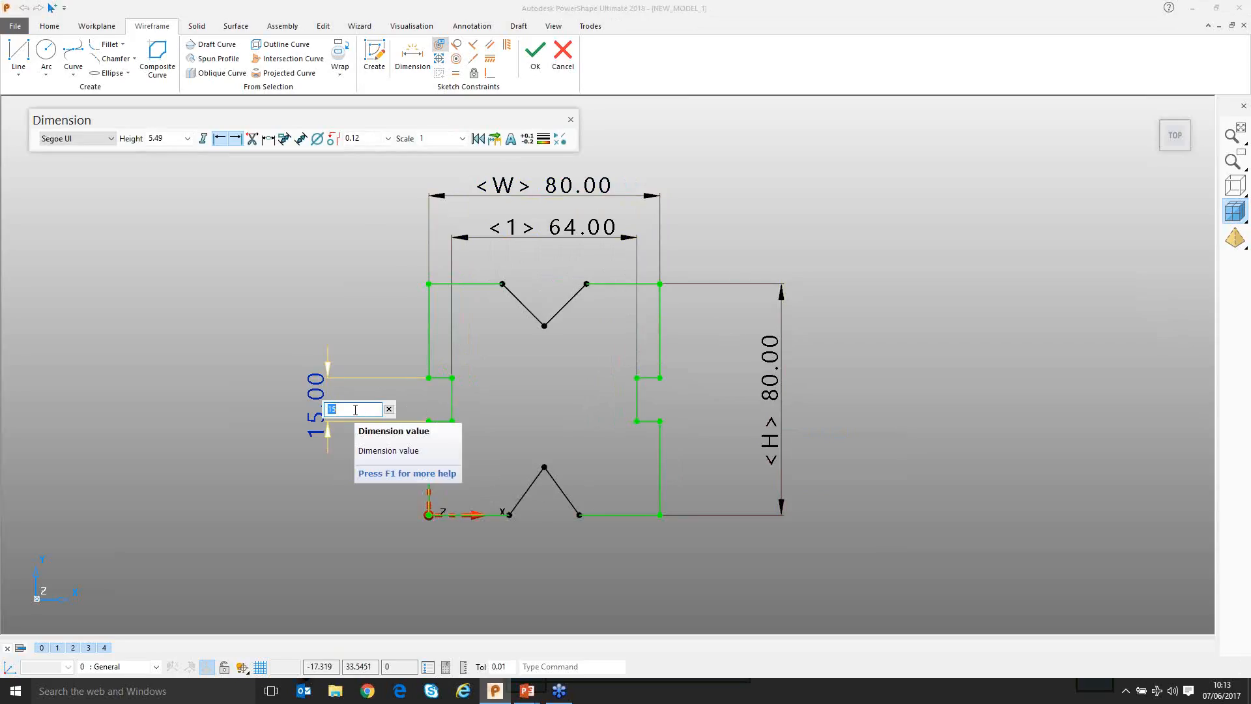
{"action": "type", "text": "H/"}
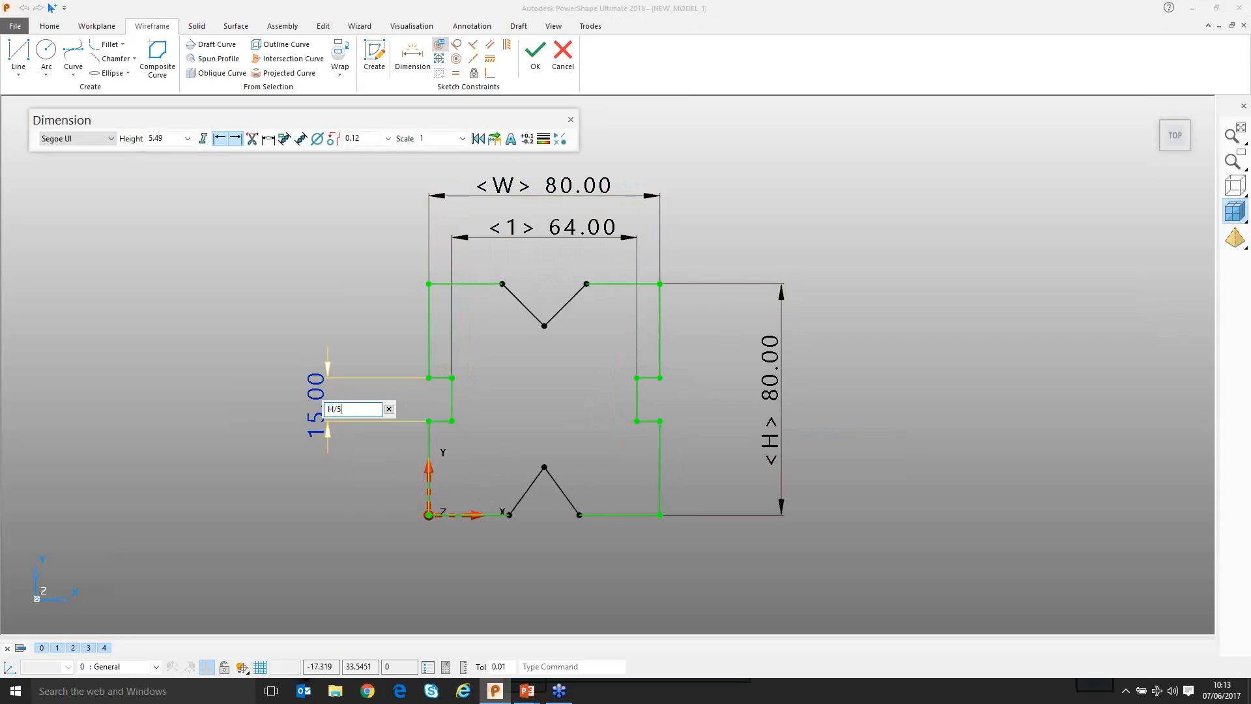
{"action": "key", "text": "Return"}
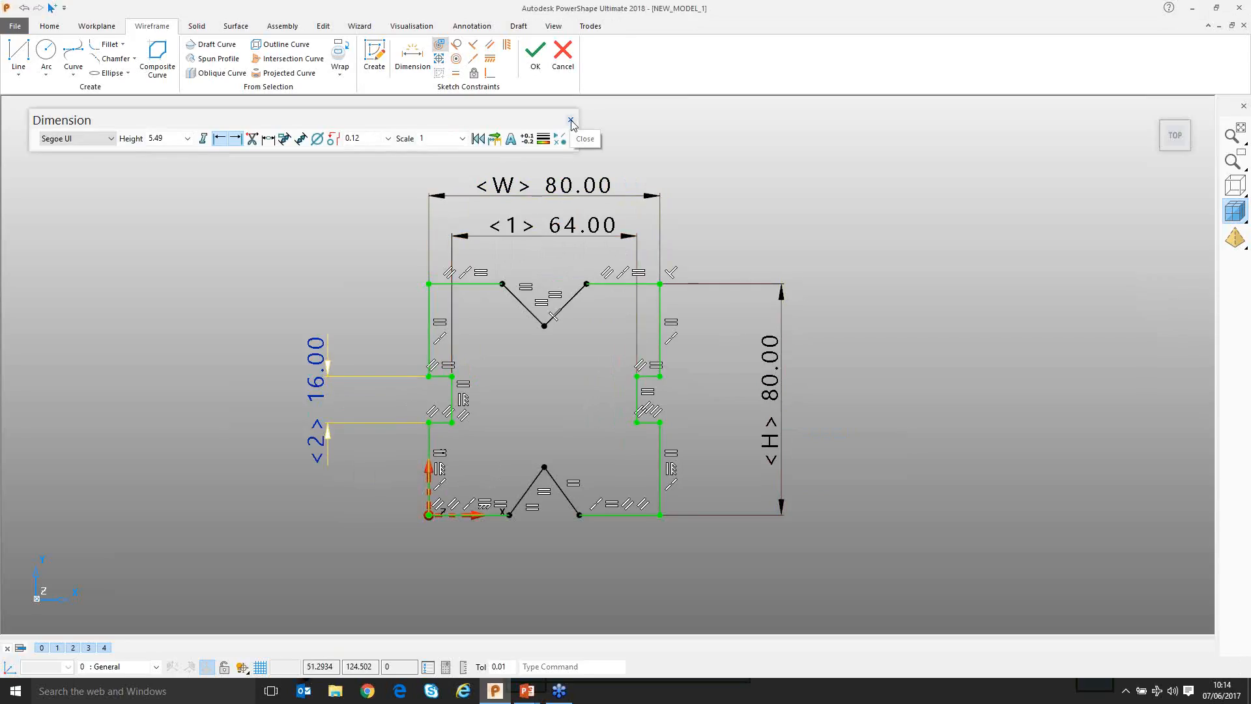
{"action": "left_click", "coordinate": [535, 52]}
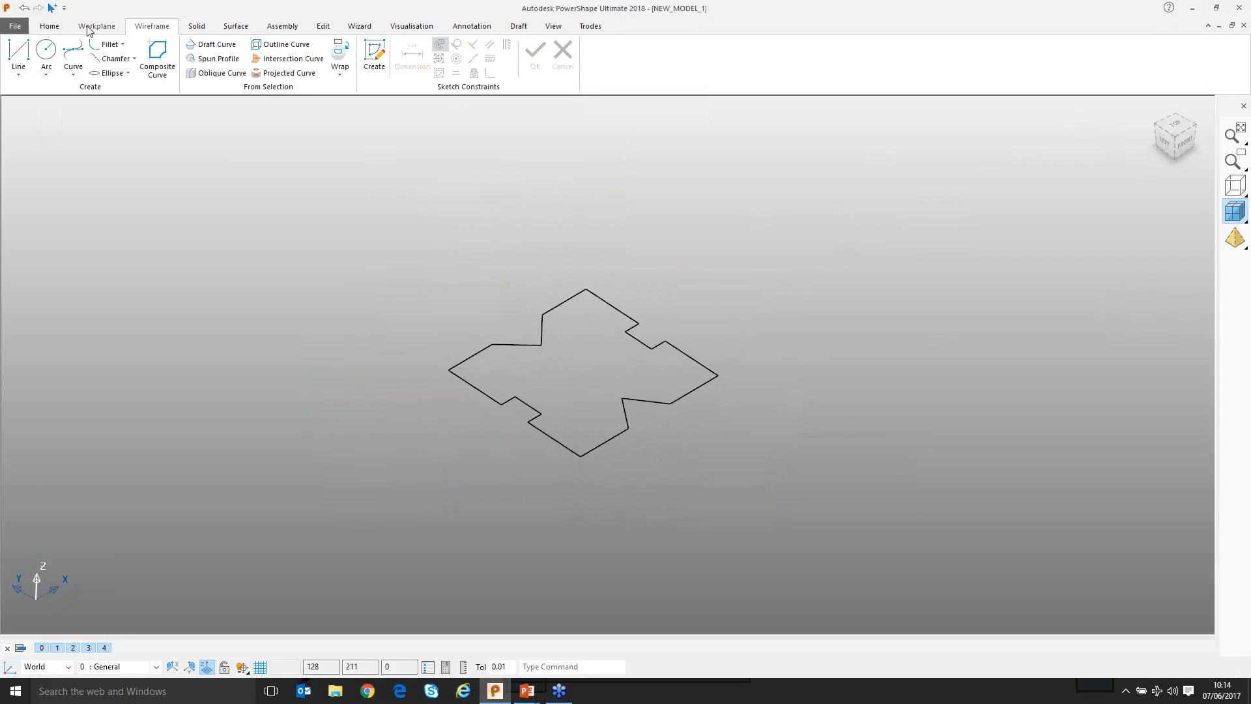
Set parameter H to 100 in the Parameter Editor and apply it to the outline
{"action": "left_click", "coordinate": [50, 27]}
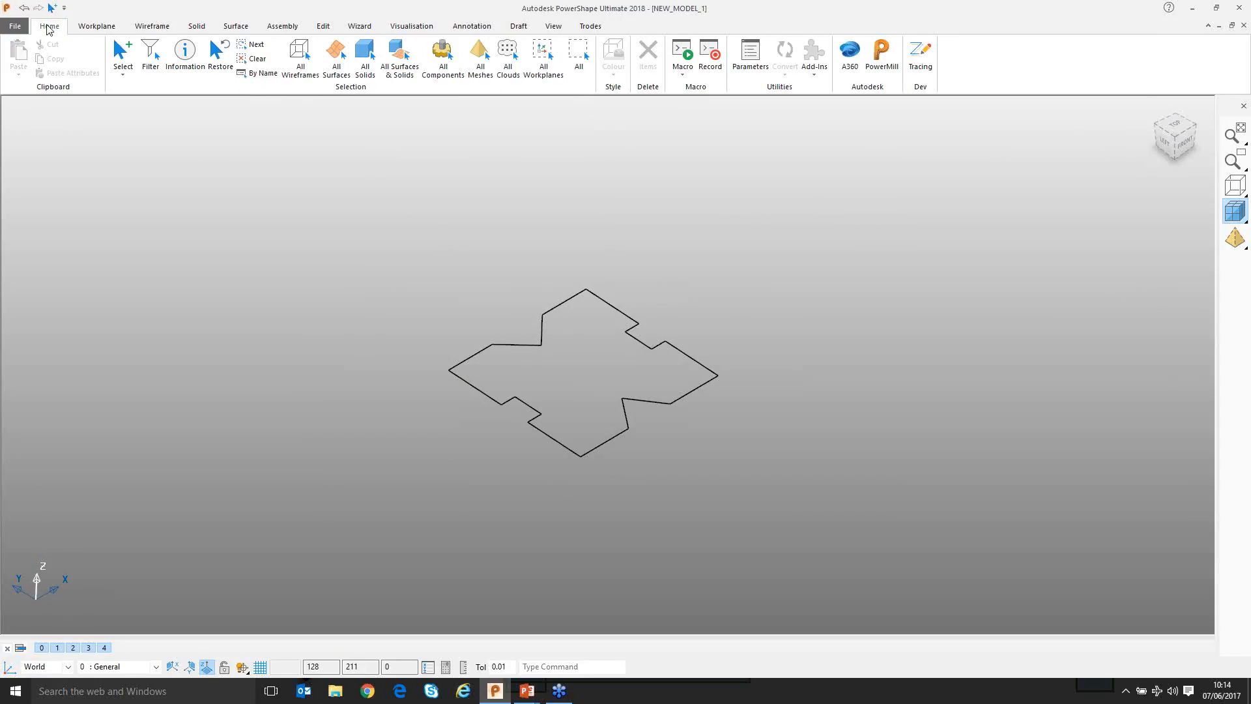
{"action": "left_click", "coordinate": [749, 57]}
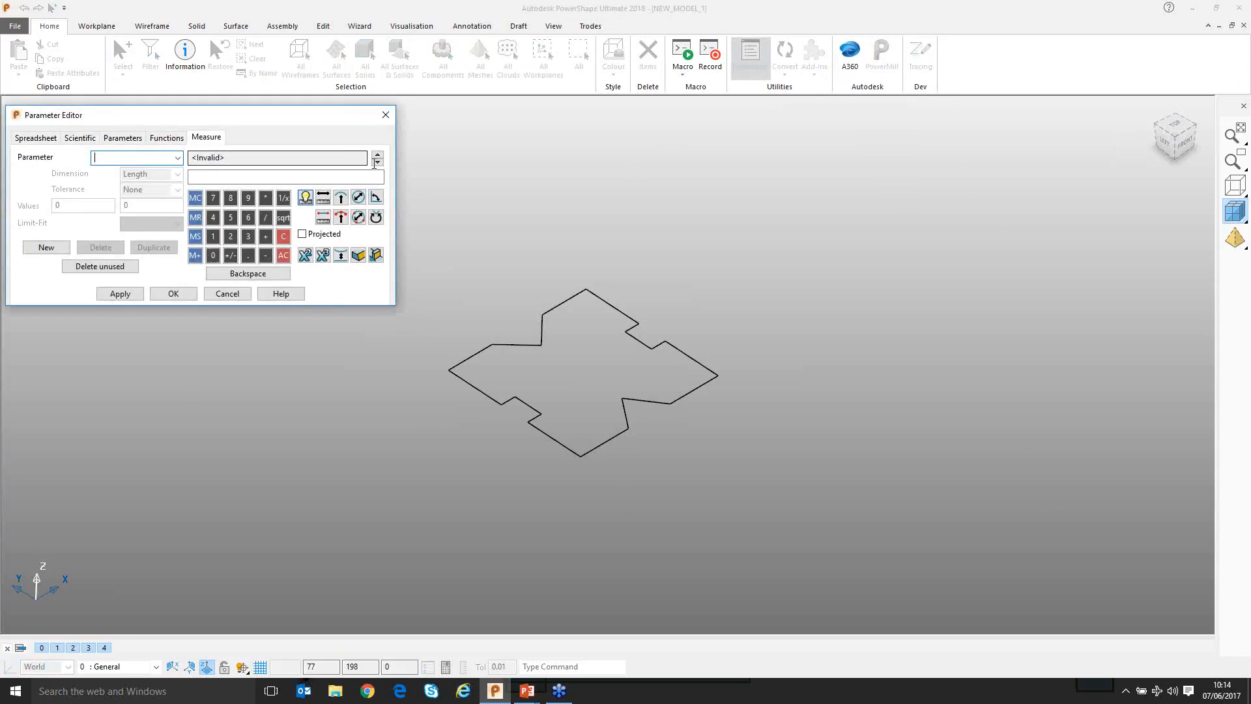
{"action": "left_click", "coordinate": [121, 138]}
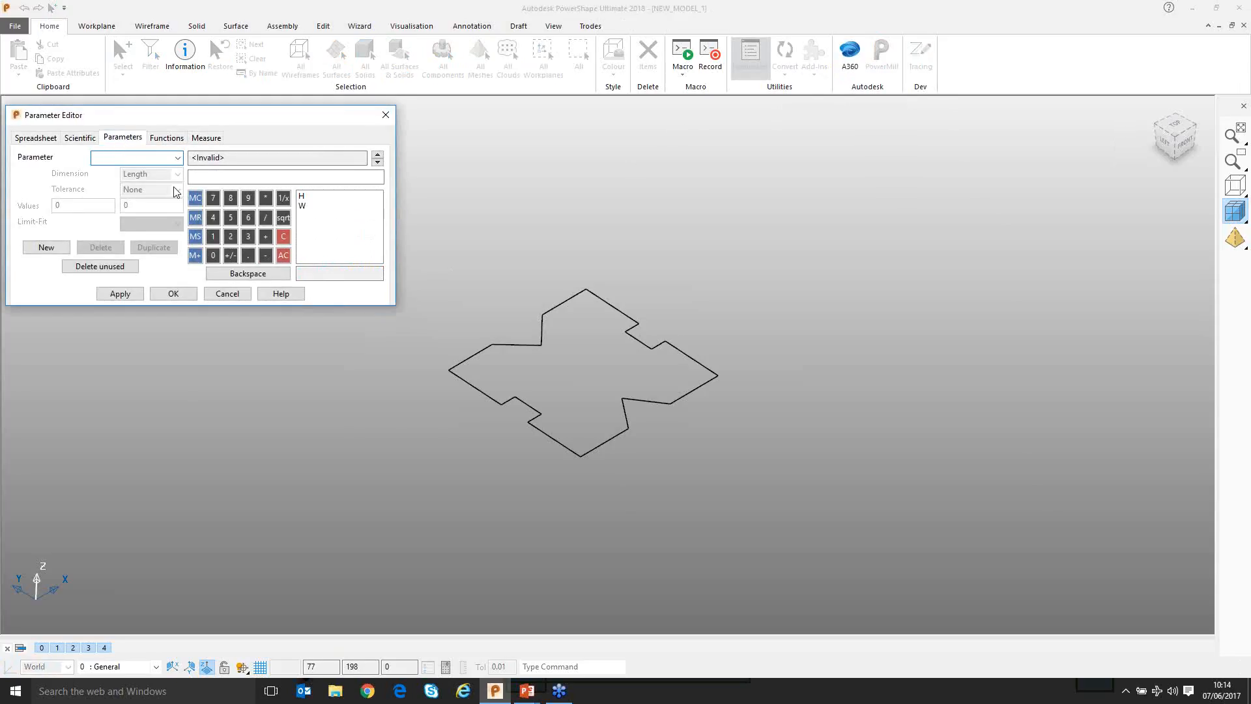
{"action": "left_click", "coordinate": [178, 158]}
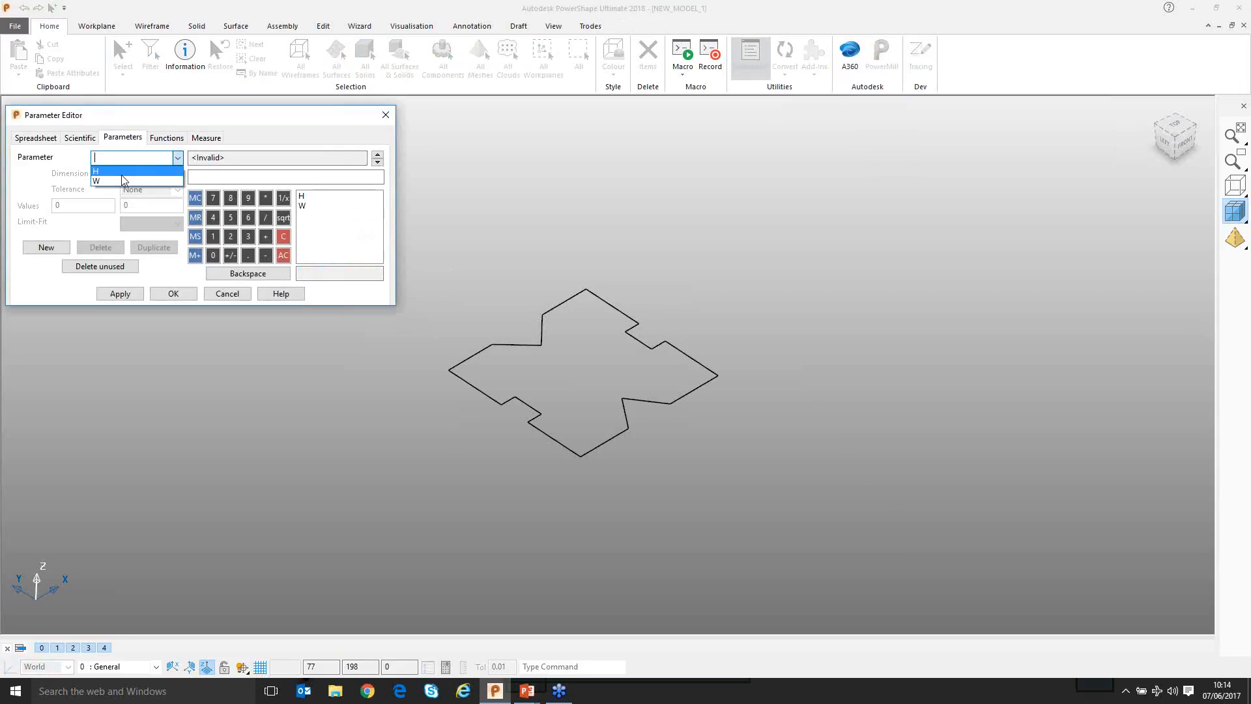
{"action": "left_click", "coordinate": [96, 170]}
{"action": "double_click", "coordinate": [220, 177]}
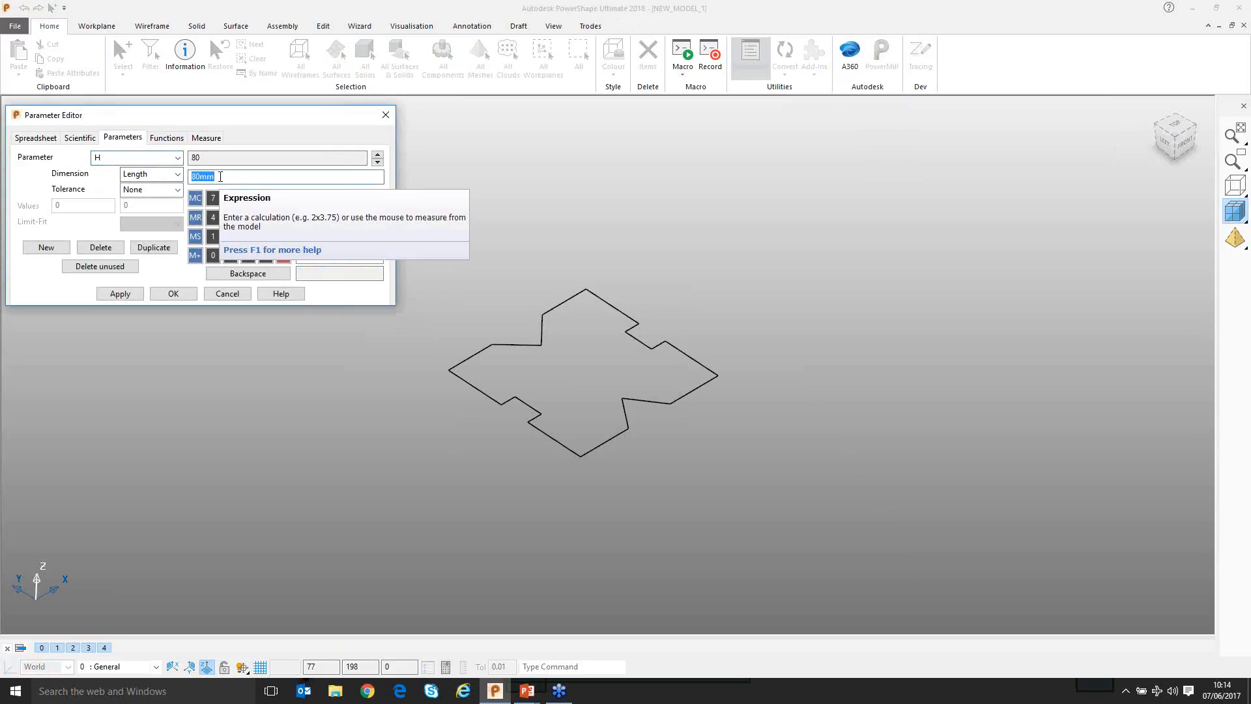
{"action": "type", "text": "100"}
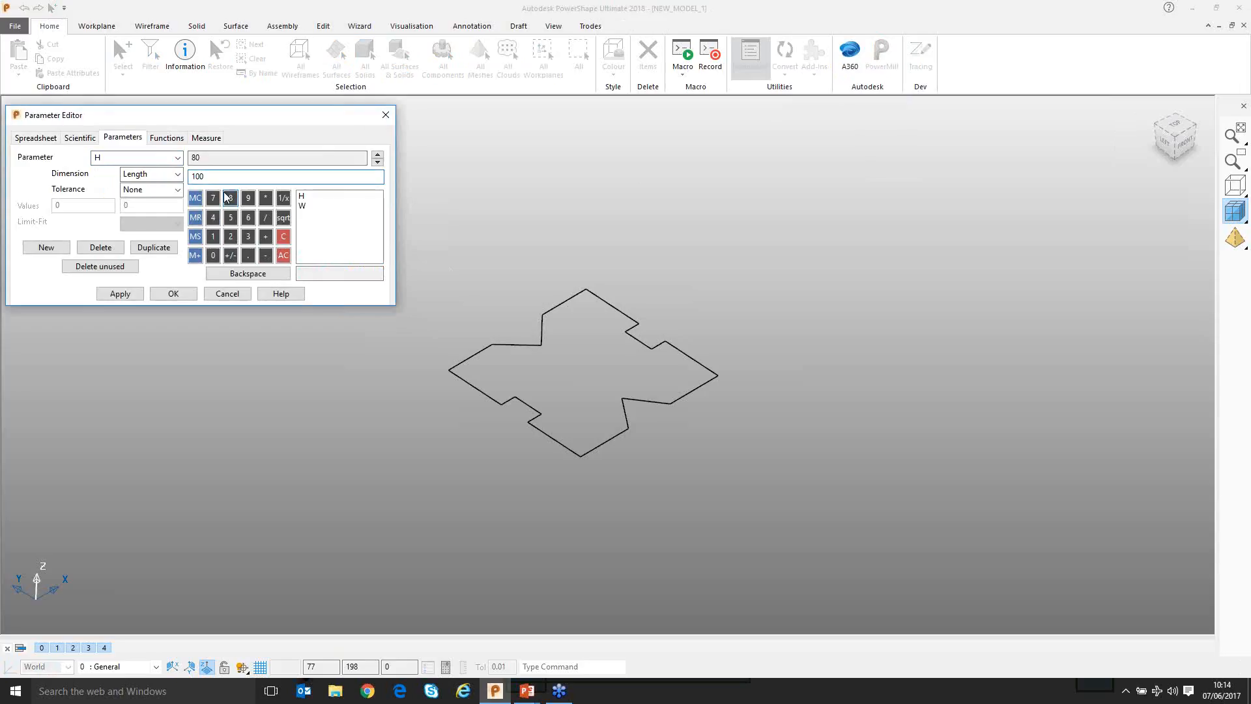
{"action": "left_click", "coordinate": [116, 294]}
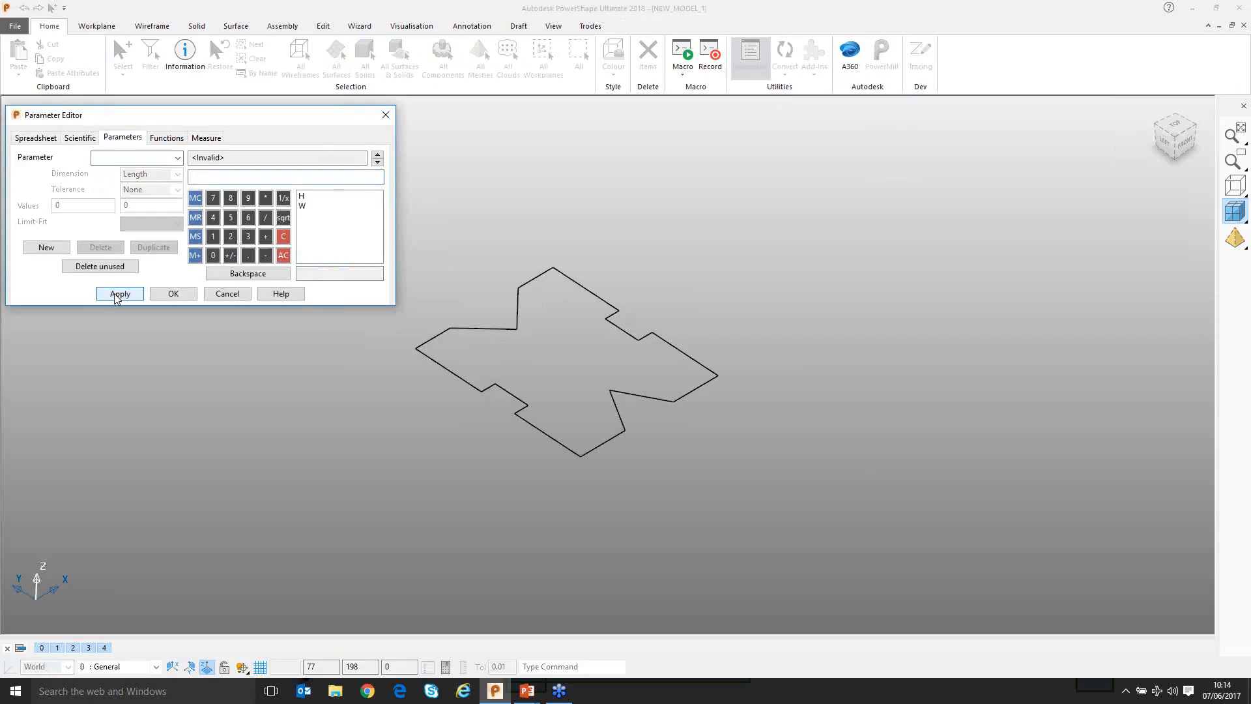
Set parameter W to 100, apply it to the outline, and close the Parameter Editor
{"action": "left_click", "coordinate": [178, 158]}
{"action": "left_click", "coordinate": [171, 177]}
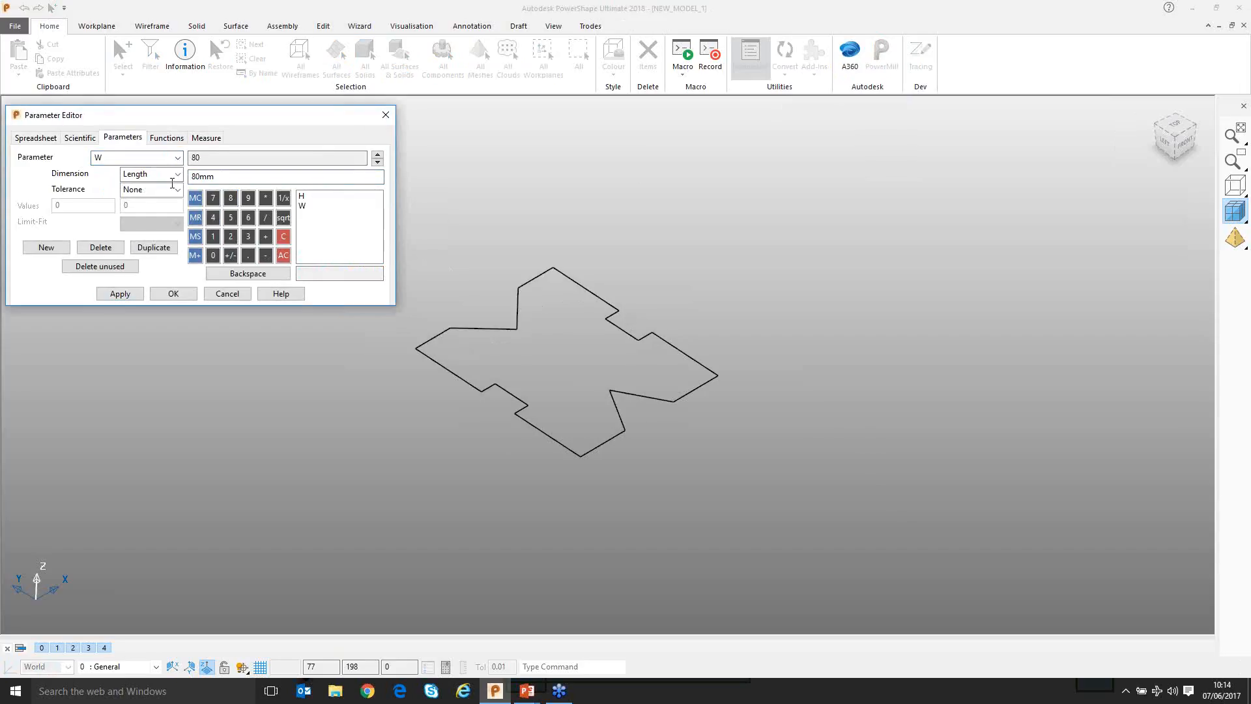
{"action": "double_click", "coordinate": [221, 175]}
{"action": "type", "text": "100"}
{"action": "left_click", "coordinate": [120, 295]}
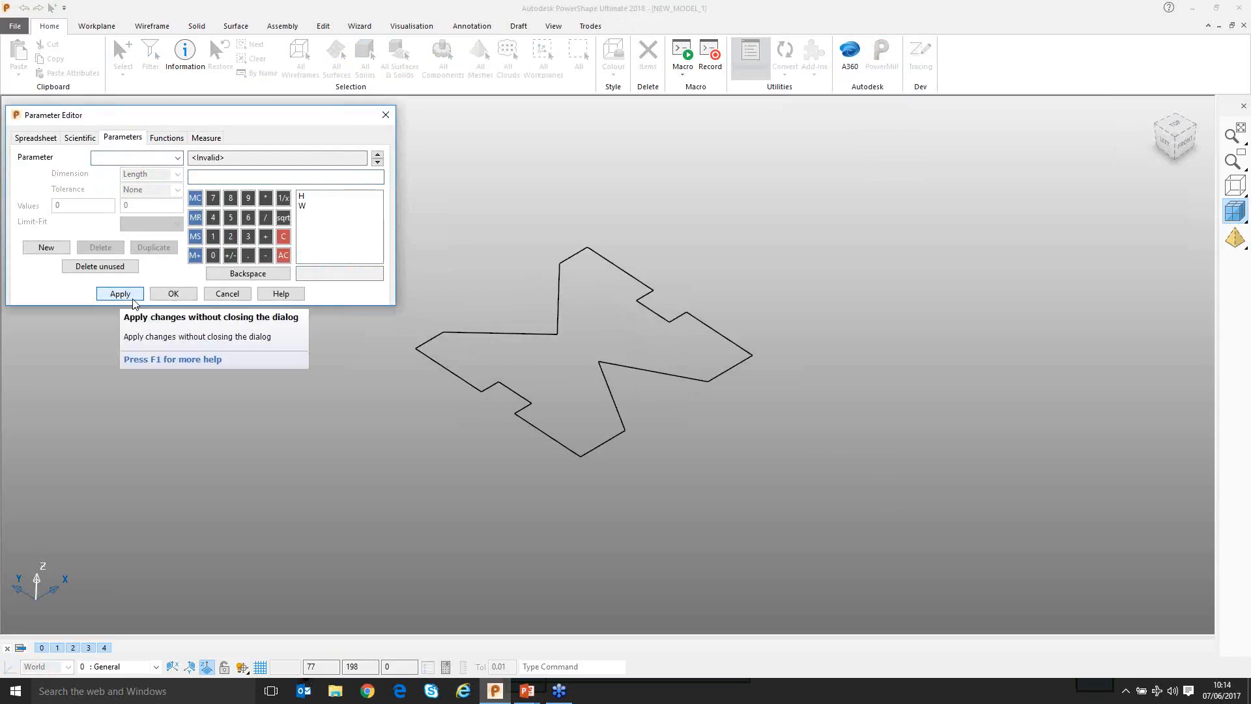
{"action": "left_click", "coordinate": [177, 296]}
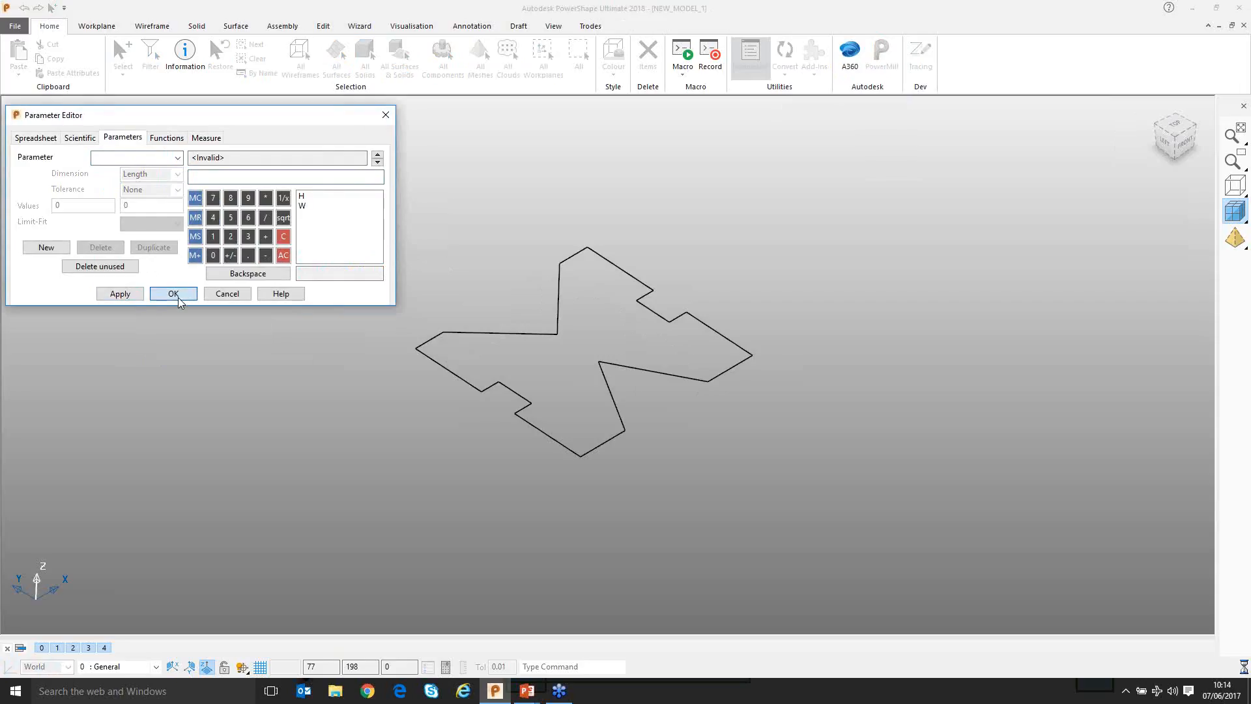
Reopen the notched outline sketch for editing
{"action": "middle_click_drag", "start_coordinate": [823, 263], "coordinate": [575, 340]}
{"action": "middle_click_drag", "start_coordinate": [649, 299], "coordinate": [695, 310]}
{"action": "key", "text": "ctrl+5"}
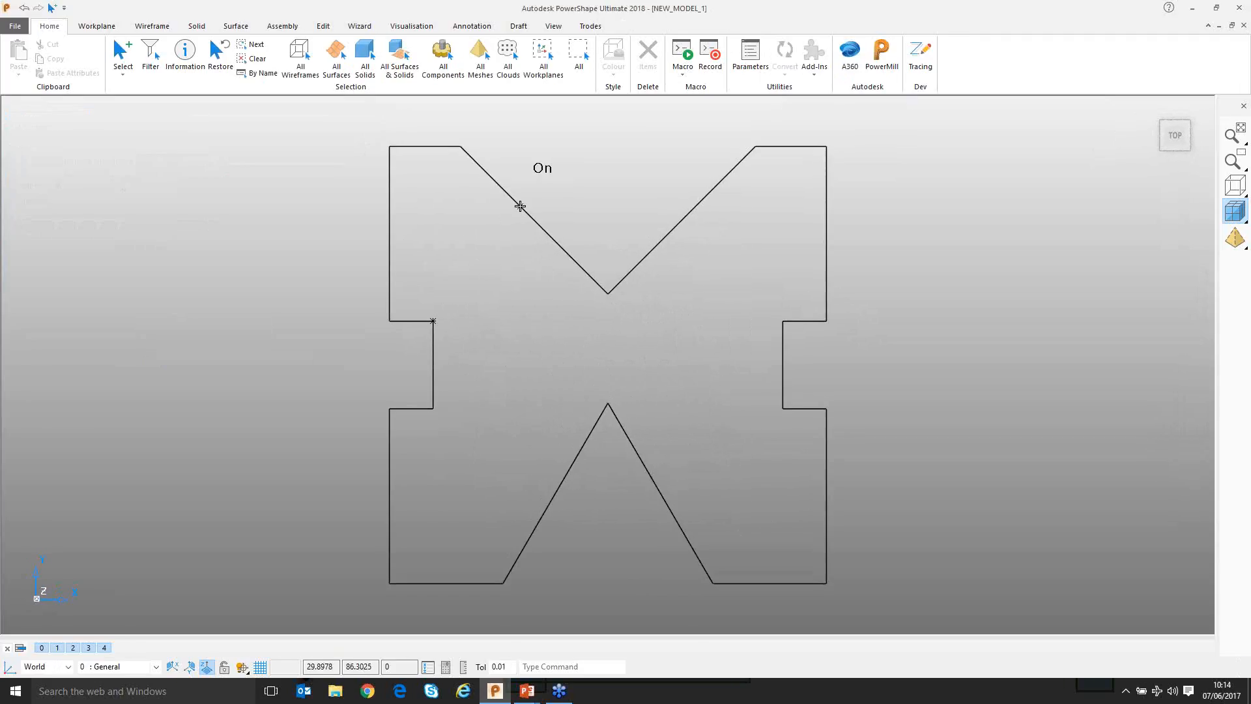
{"action": "double_click", "coordinate": [520, 206]}
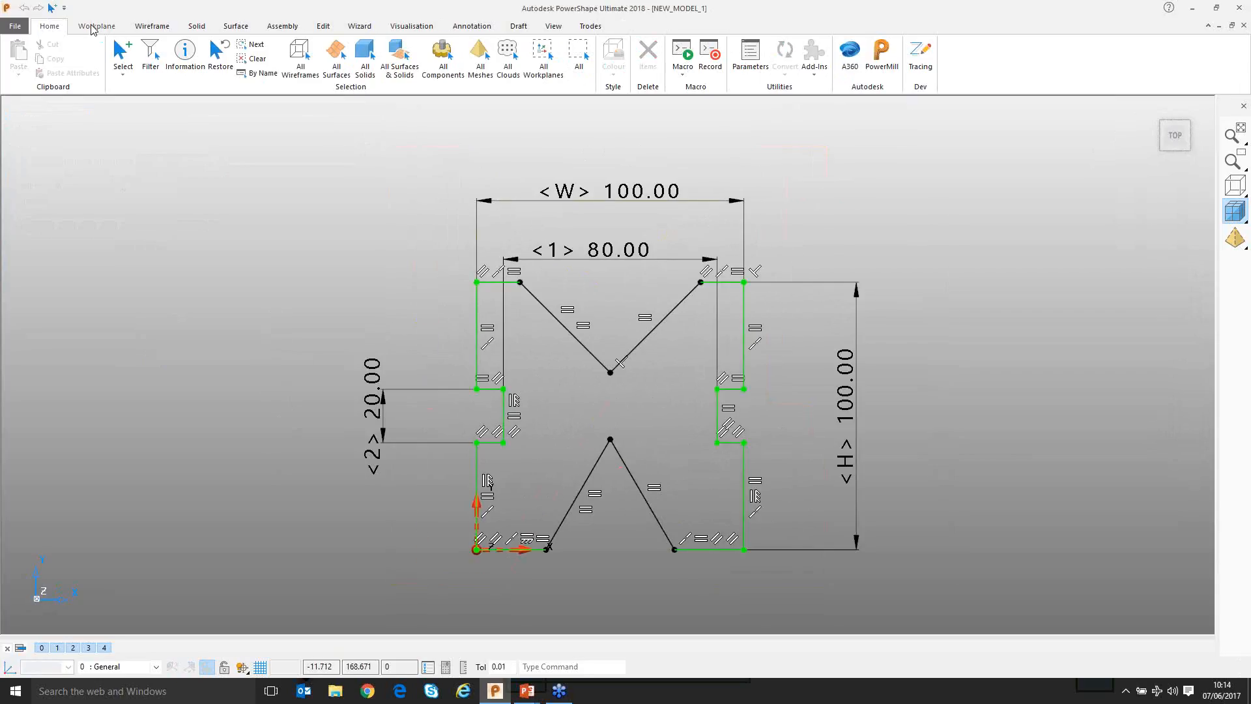
Add a vertical dimension between the tips of the upper and lower V notches, placed beside the outline near the H dimension
{"action": "left_click", "coordinate": [94, 28]}
{"action": "left_click", "coordinate": [150, 27]}
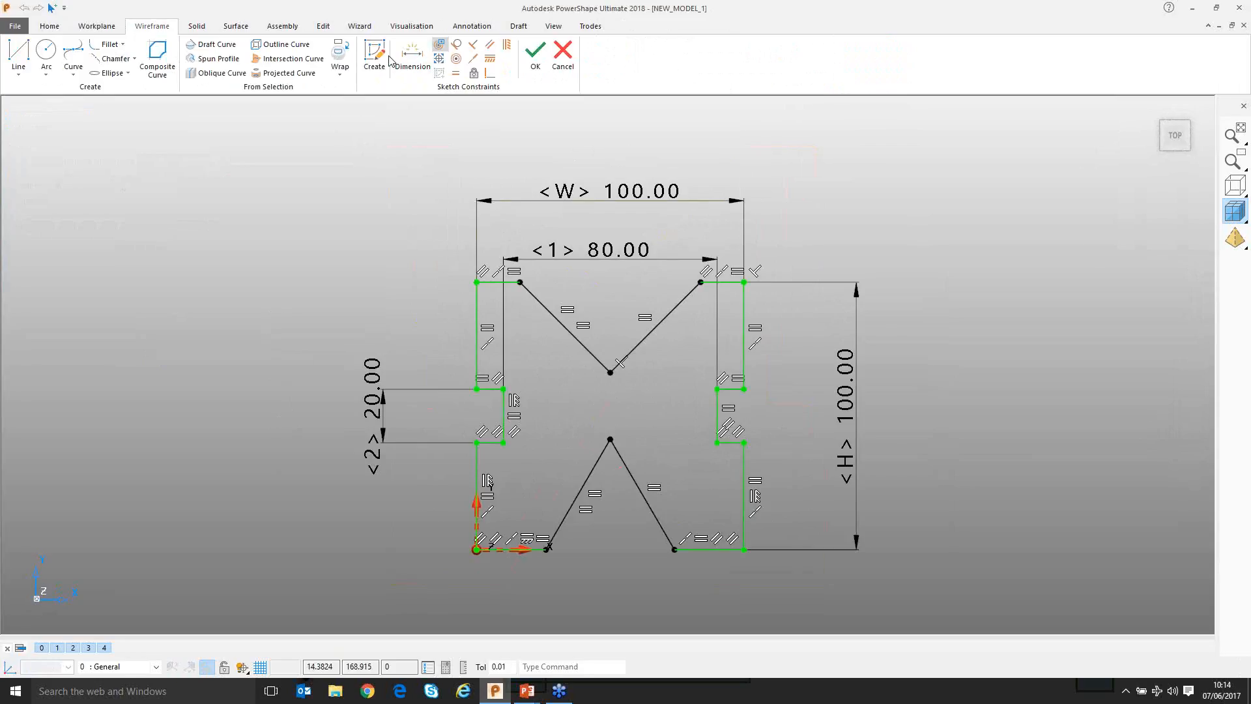
{"action": "left_click", "coordinate": [413, 55]}
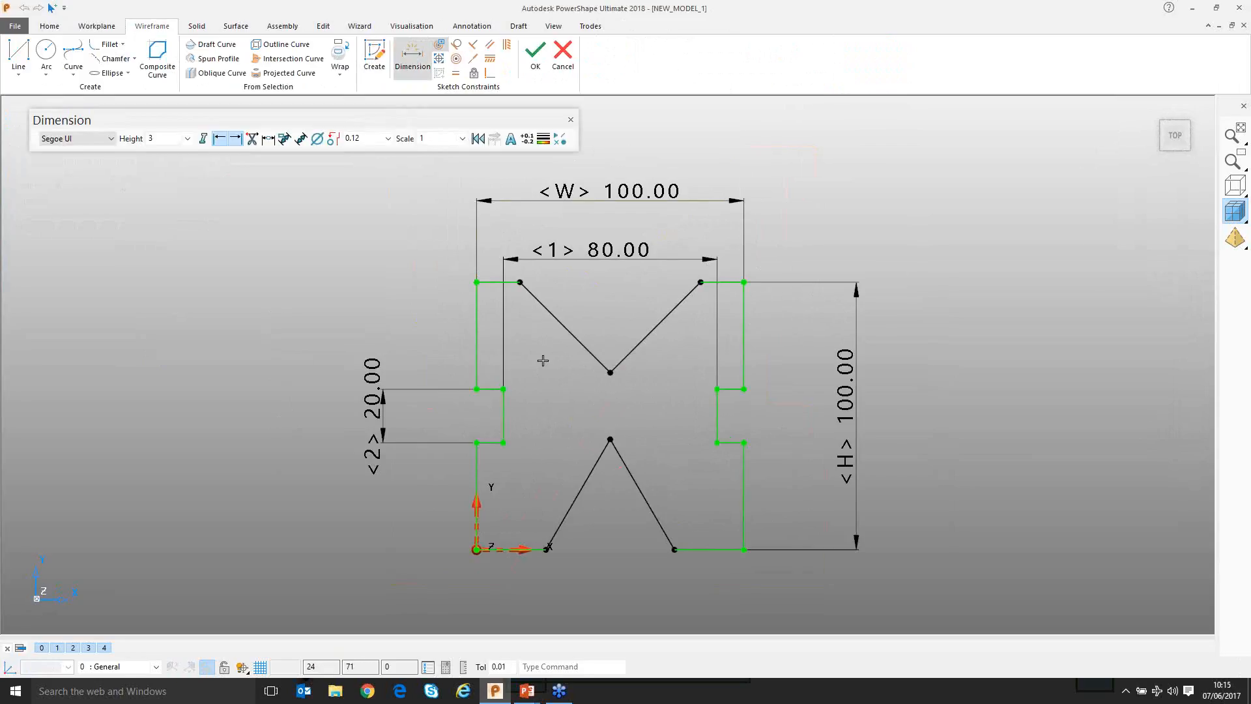
{"action": "left_click", "coordinate": [610, 374]}
{"action": "left_click", "coordinate": [610, 439]}
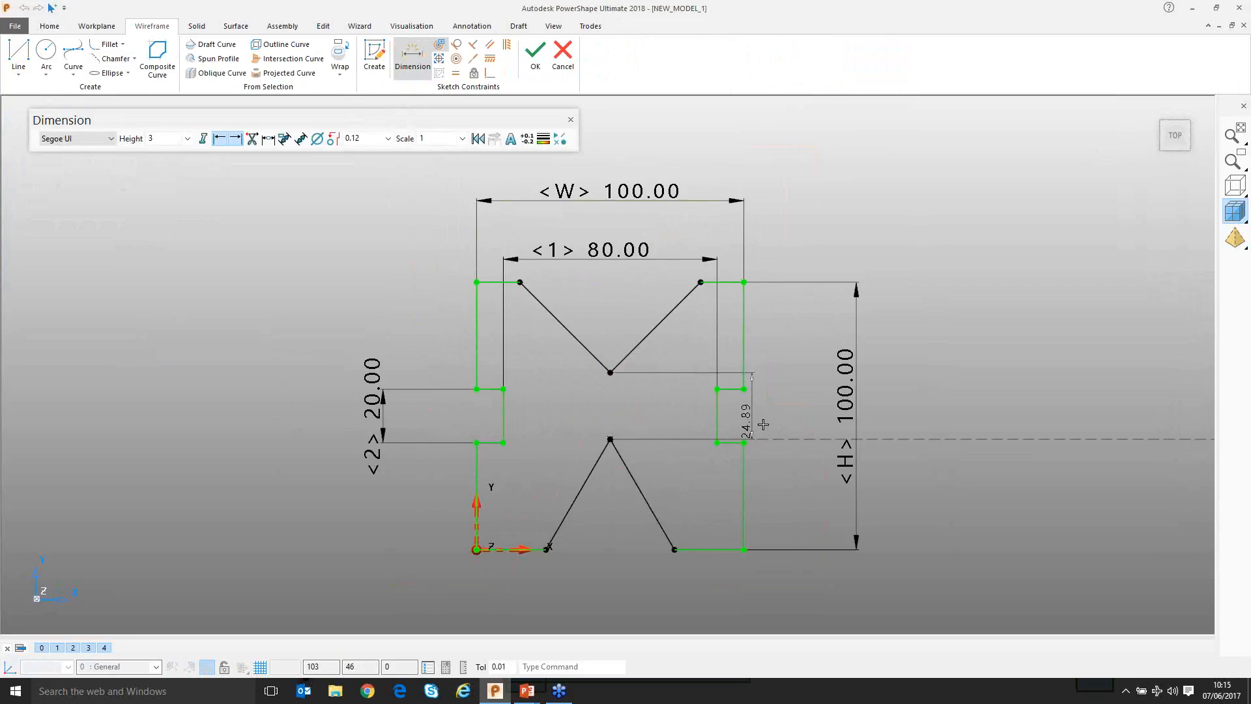
{"action": "left_click", "coordinate": [789, 417]}
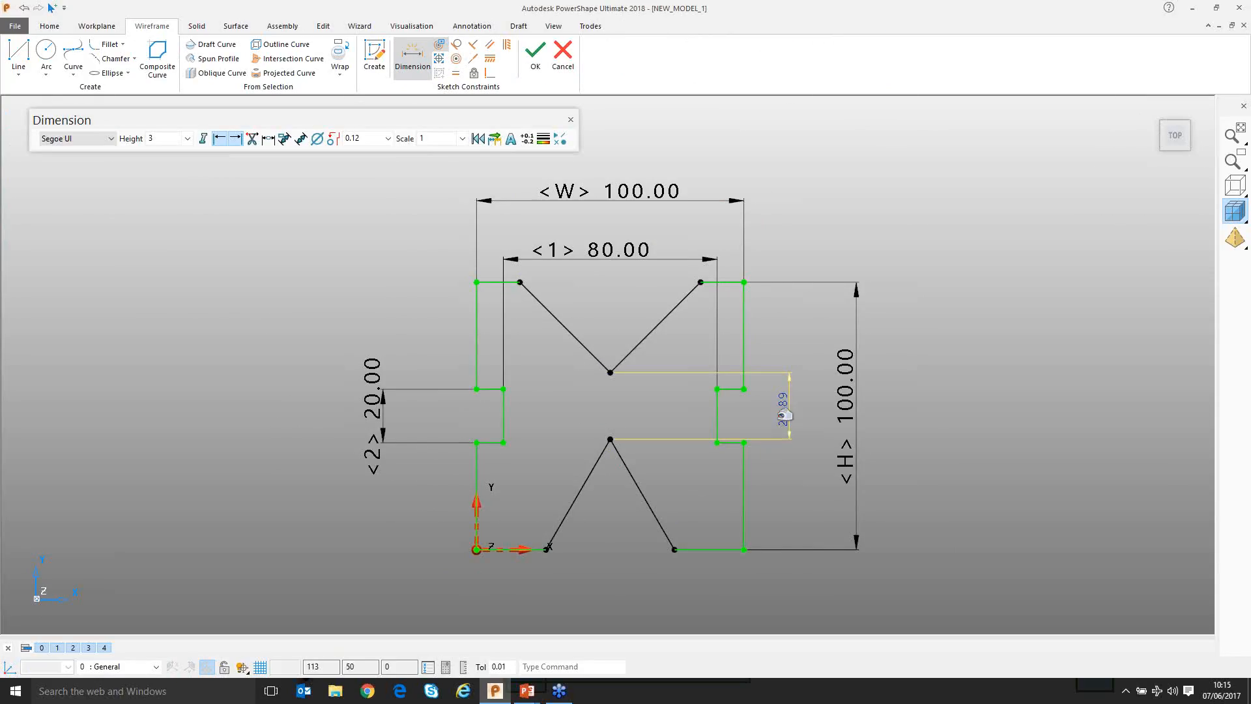
Try to drive the distance between the V-notch tips with the expression H*.75, and undo that change
{"action": "double_click", "coordinate": [785, 408]}
{"action": "type", "text": "H"}
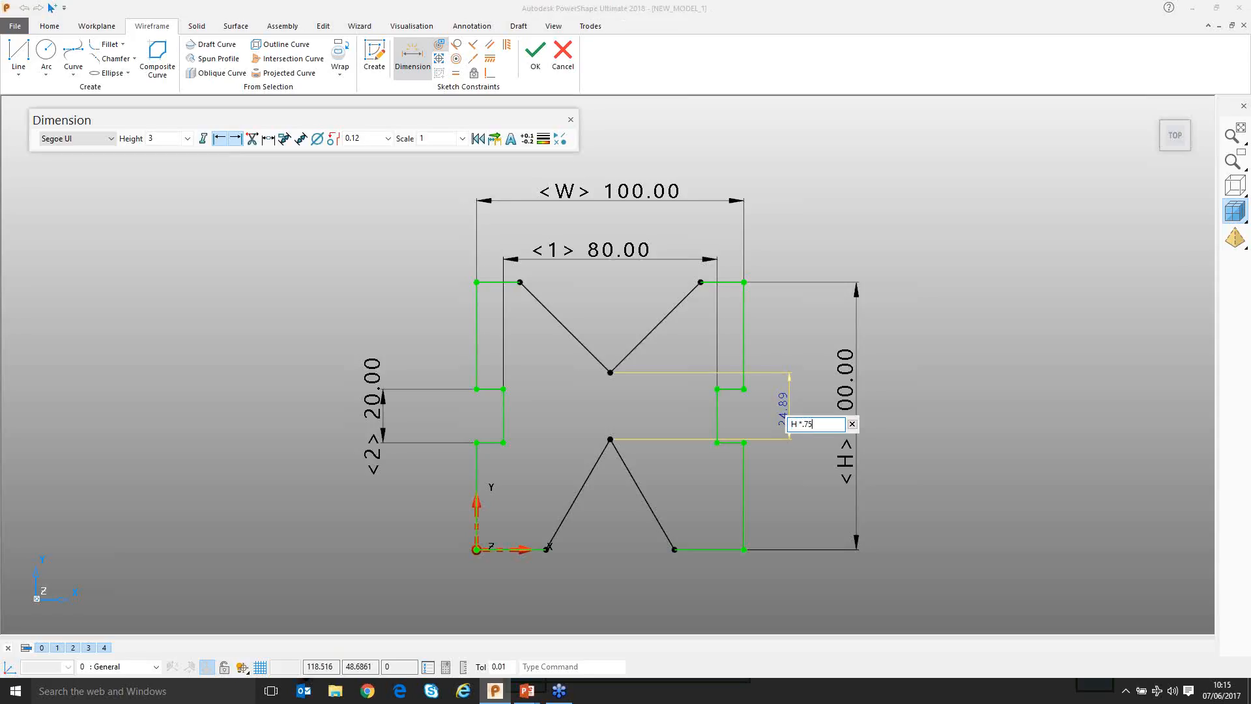
{"action": "type", "text": "*.75"}
{"action": "key", "text": "Return"}
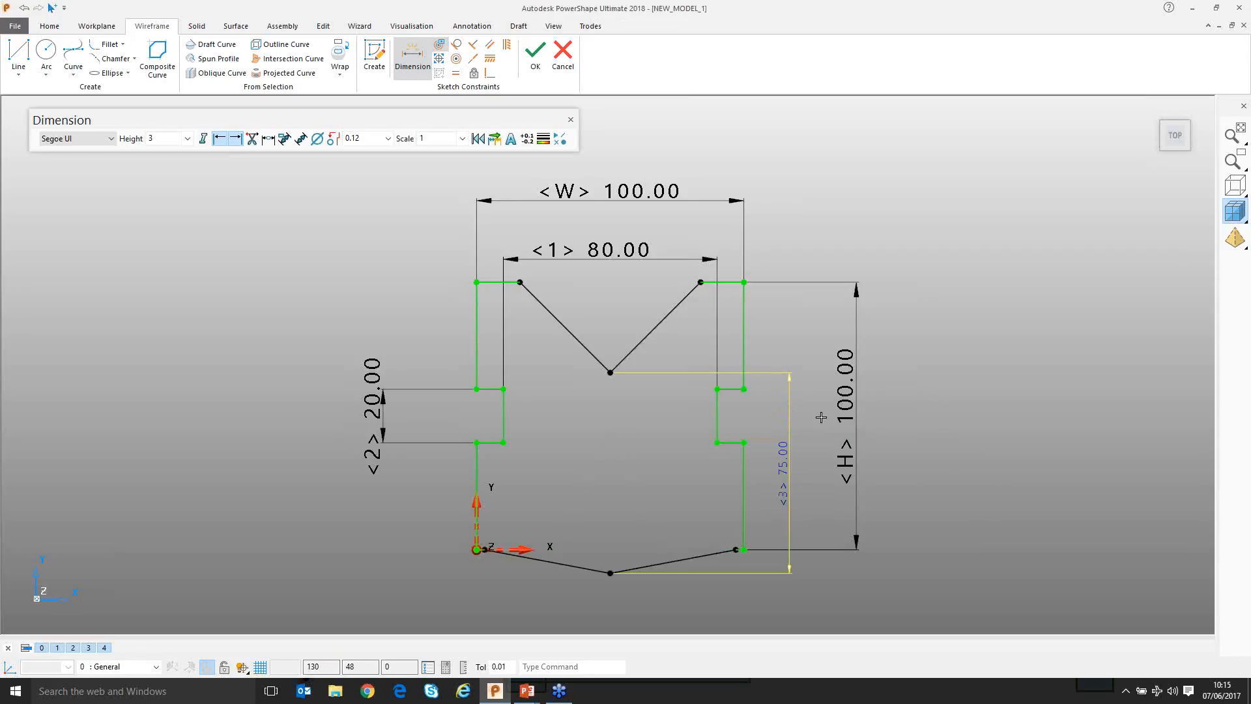
{"action": "left_click", "coordinate": [24, 8]}
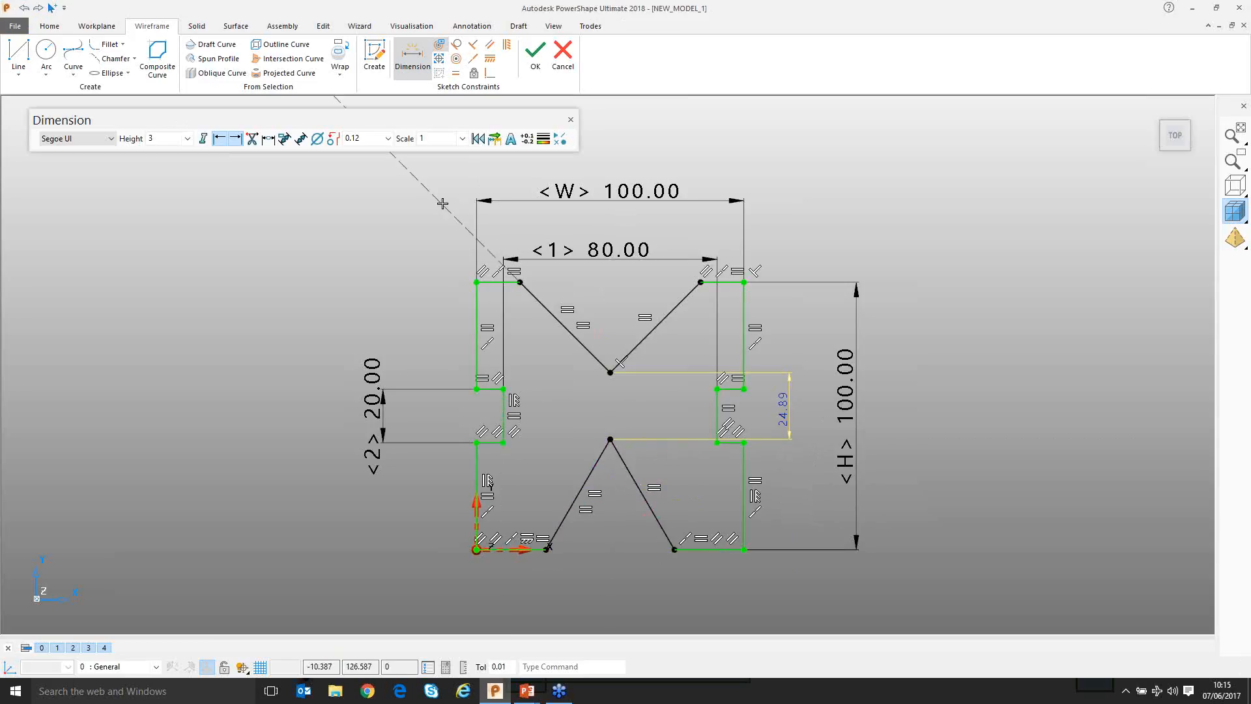
Make the two slanted lines of the lower V notch perpendicular to each other and finish the sketch
{"action": "left_click", "coordinate": [474, 44]}
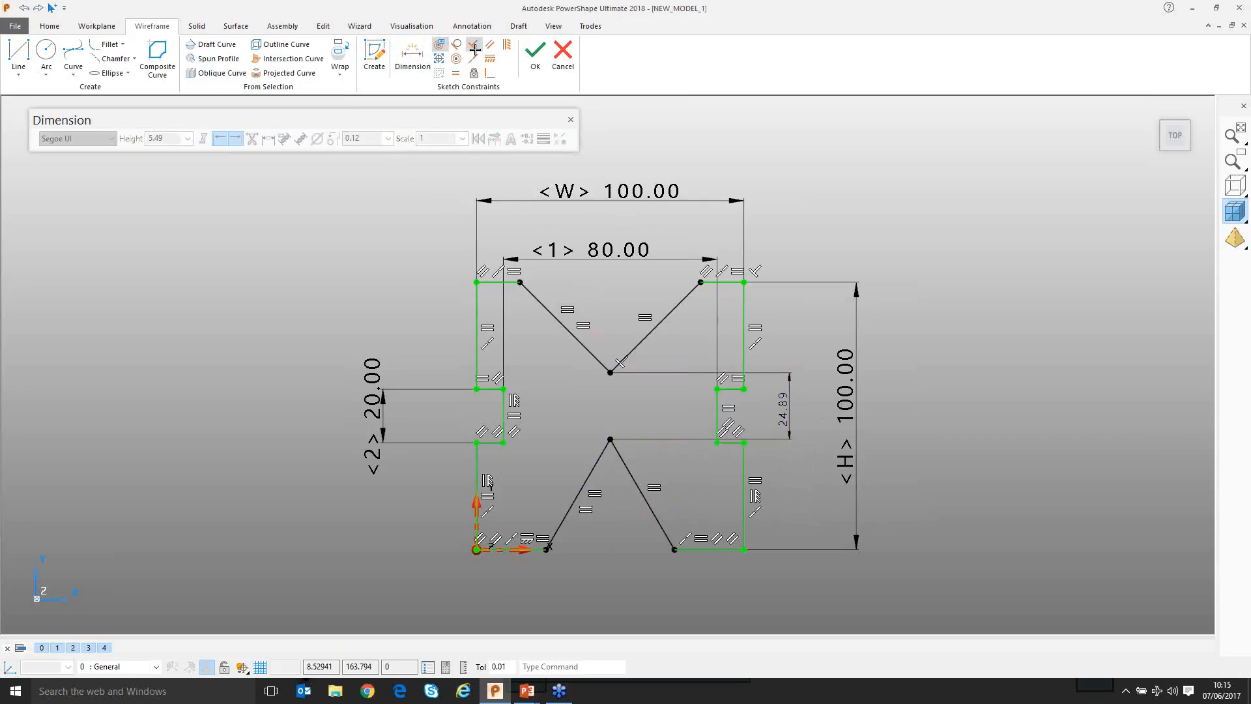
{"action": "left_click", "coordinate": [629, 462]}
{"action": "left_click", "coordinate": [603, 461]}
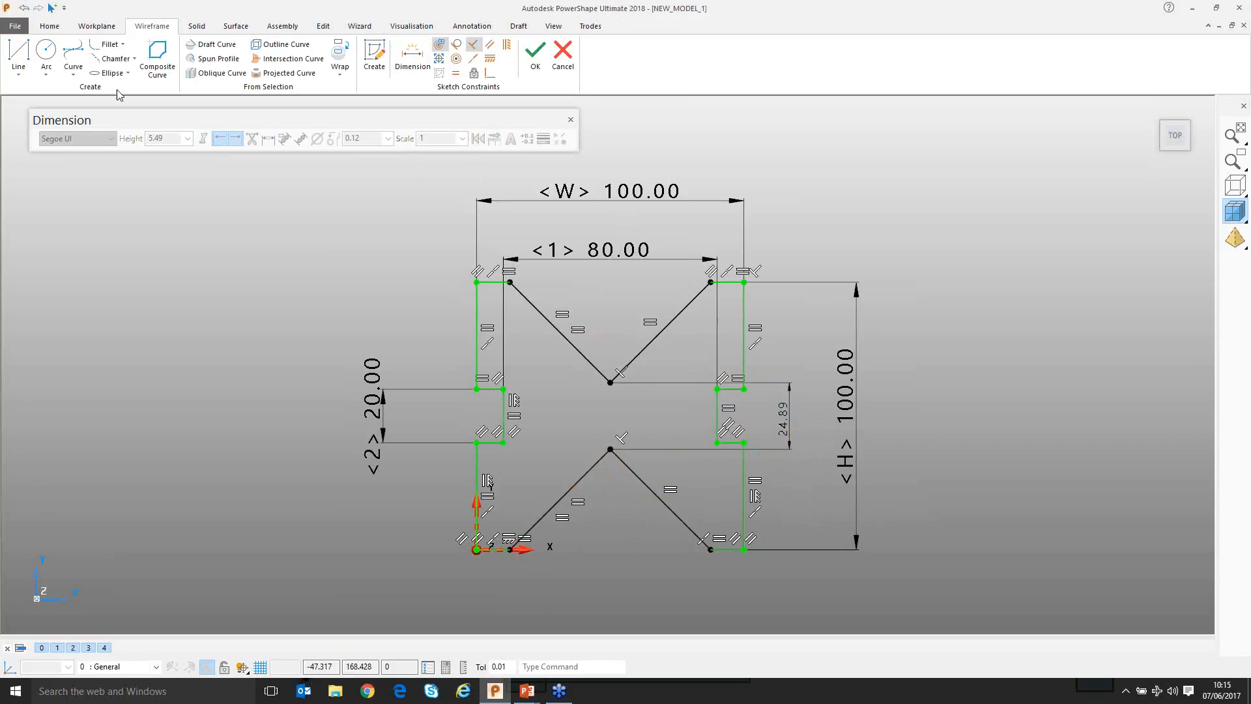
{"action": "left_click", "coordinate": [533, 60]}
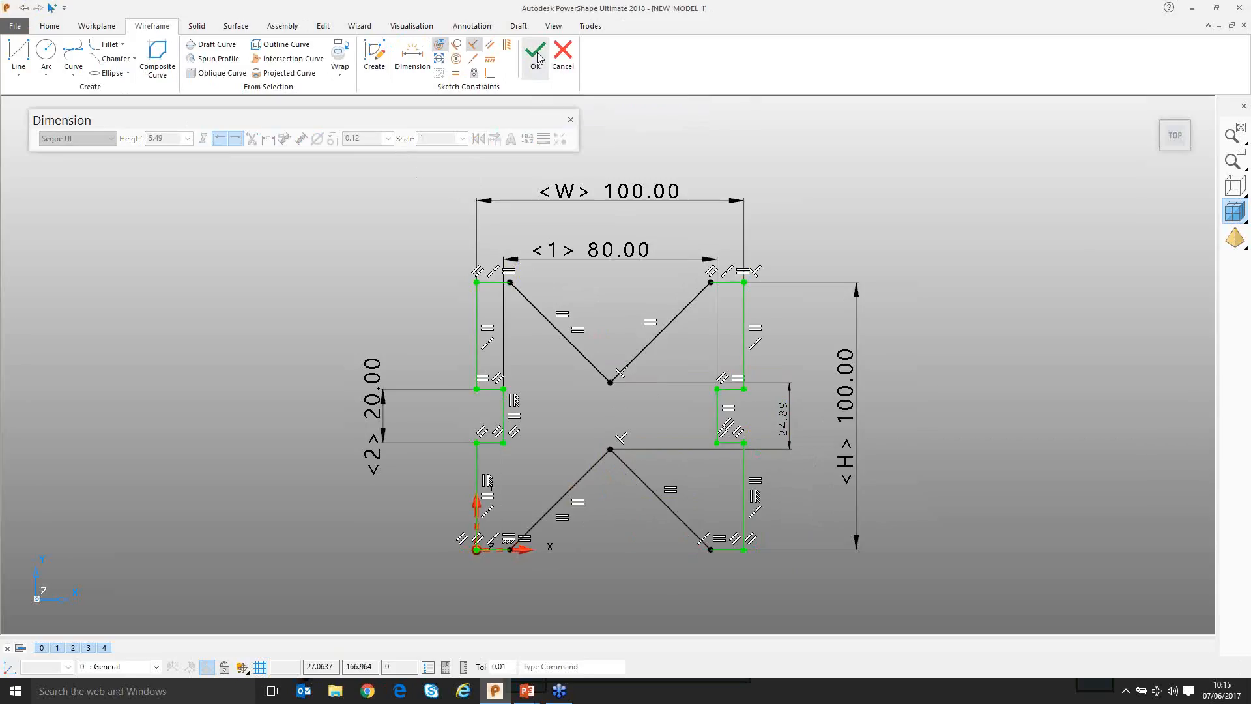
Extrude the closed notched outline into a solid
{"action": "scroll", "coordinate": [499, 209], "scroll_direction": "down", "scroll_amount": 4}
{"action": "left_click", "coordinate": [425, 225]}
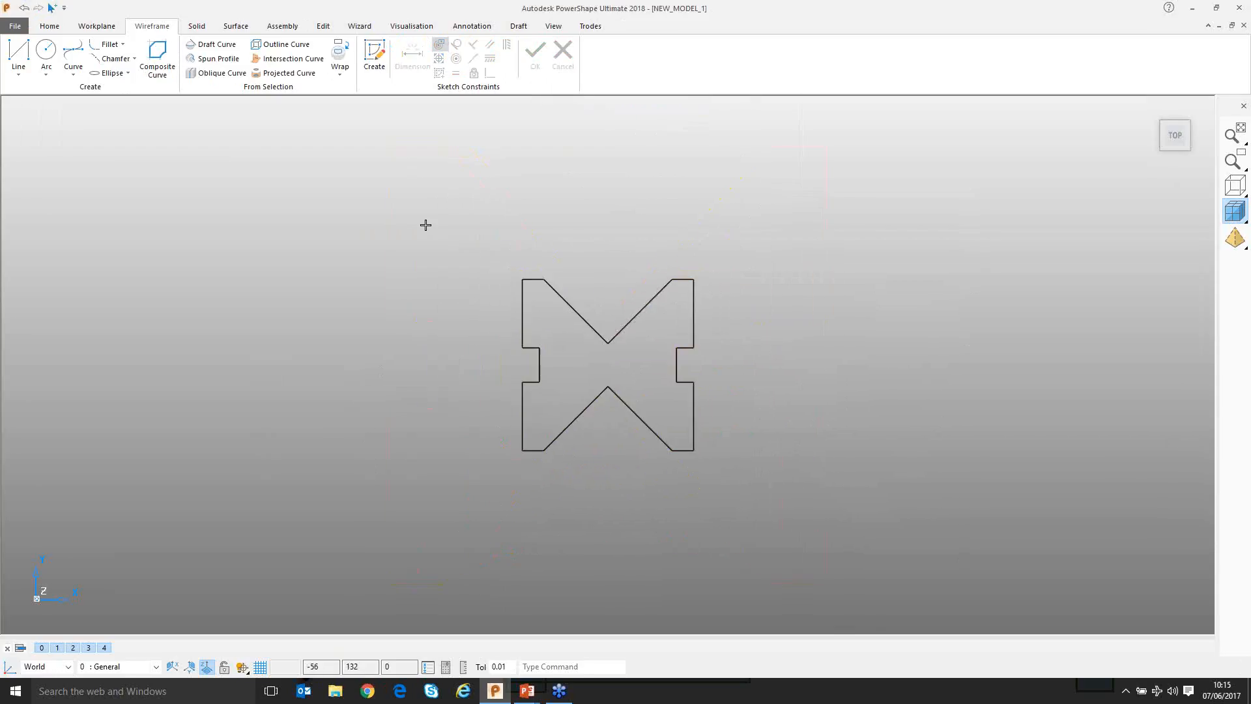
{"action": "middle_click_drag", "start_coordinate": [426, 225], "coordinate": [563, 233]}
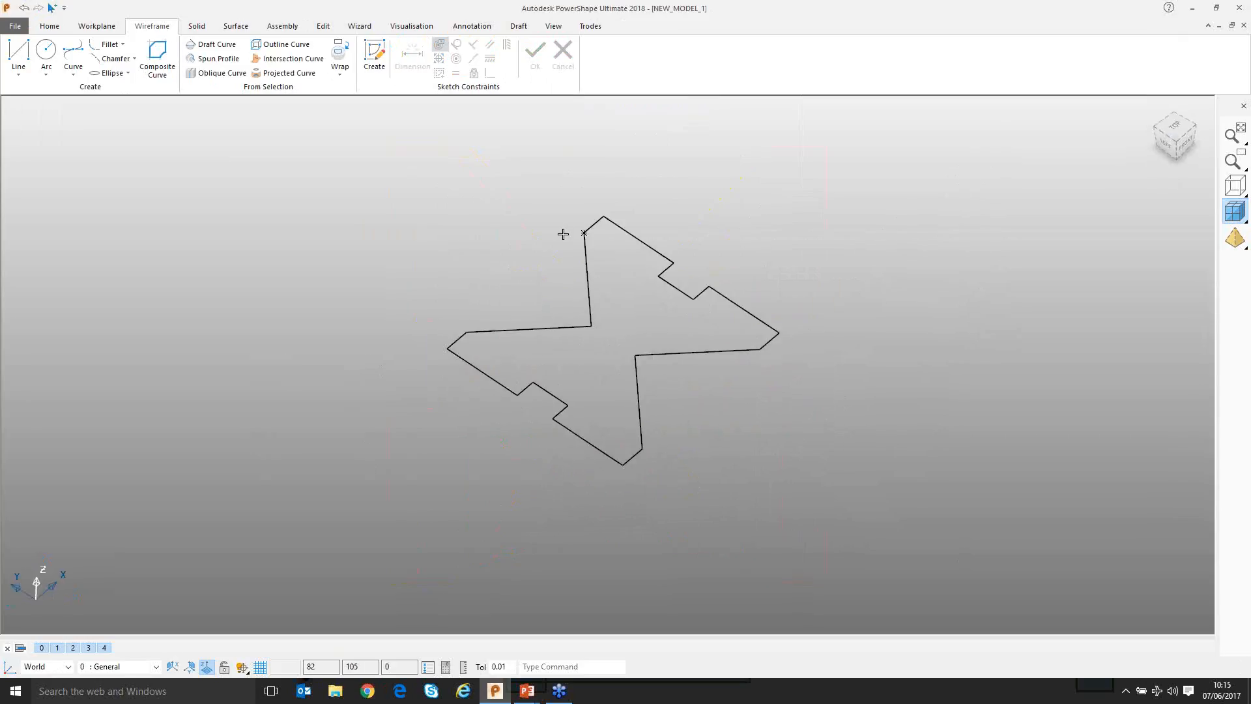
{"action": "left_click", "coordinate": [527, 329]}
{"action": "middle_click_drag", "start_coordinate": [528, 329], "coordinate": [475, 202]}
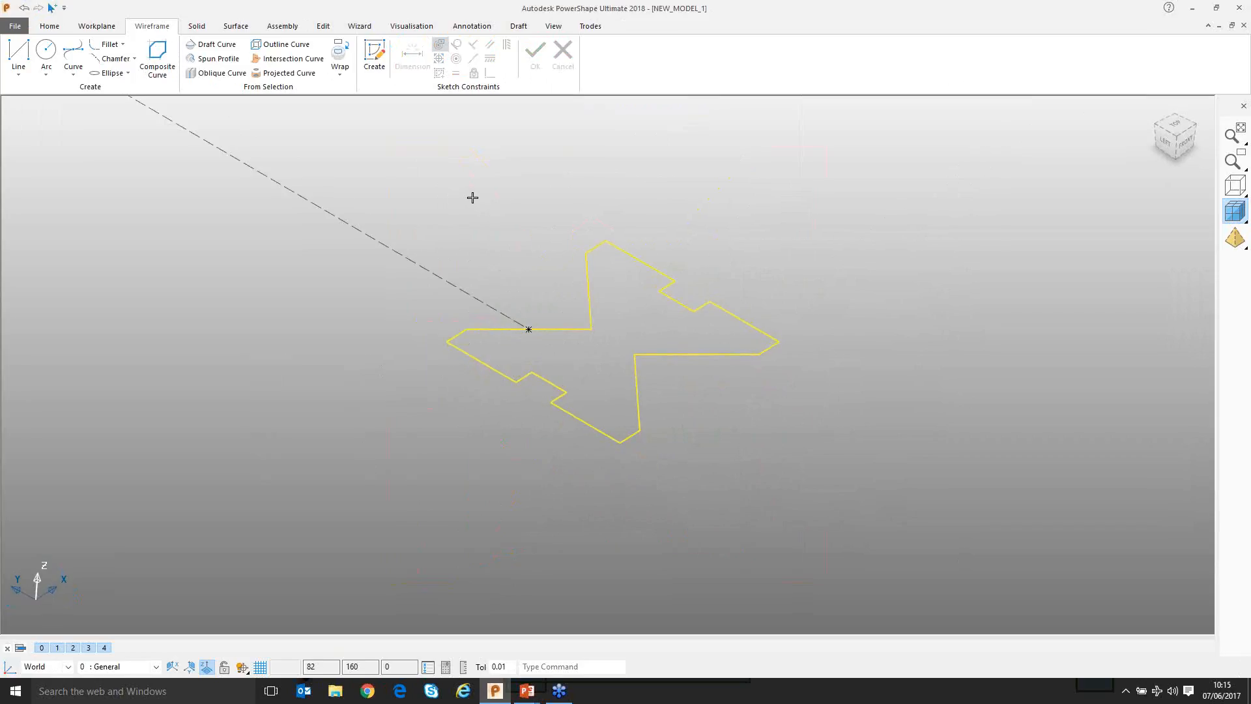
{"action": "left_click", "coordinate": [197, 27]}
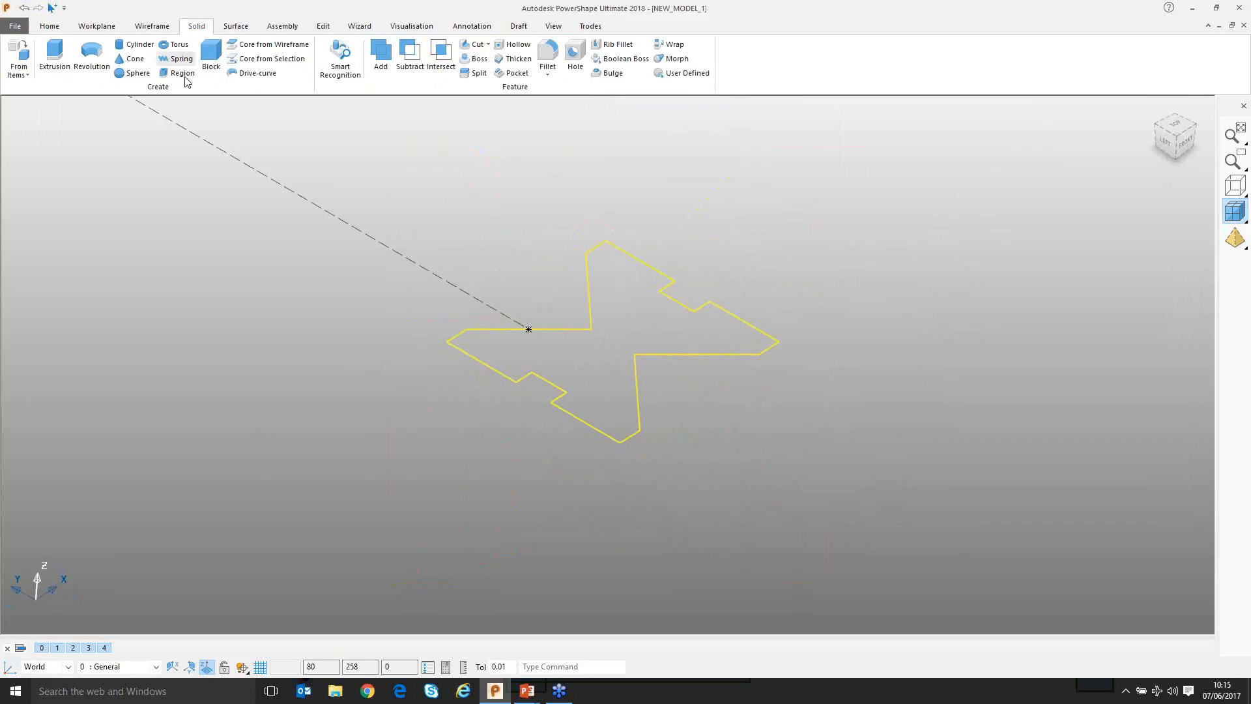
{"action": "left_click", "coordinate": [53, 59]}
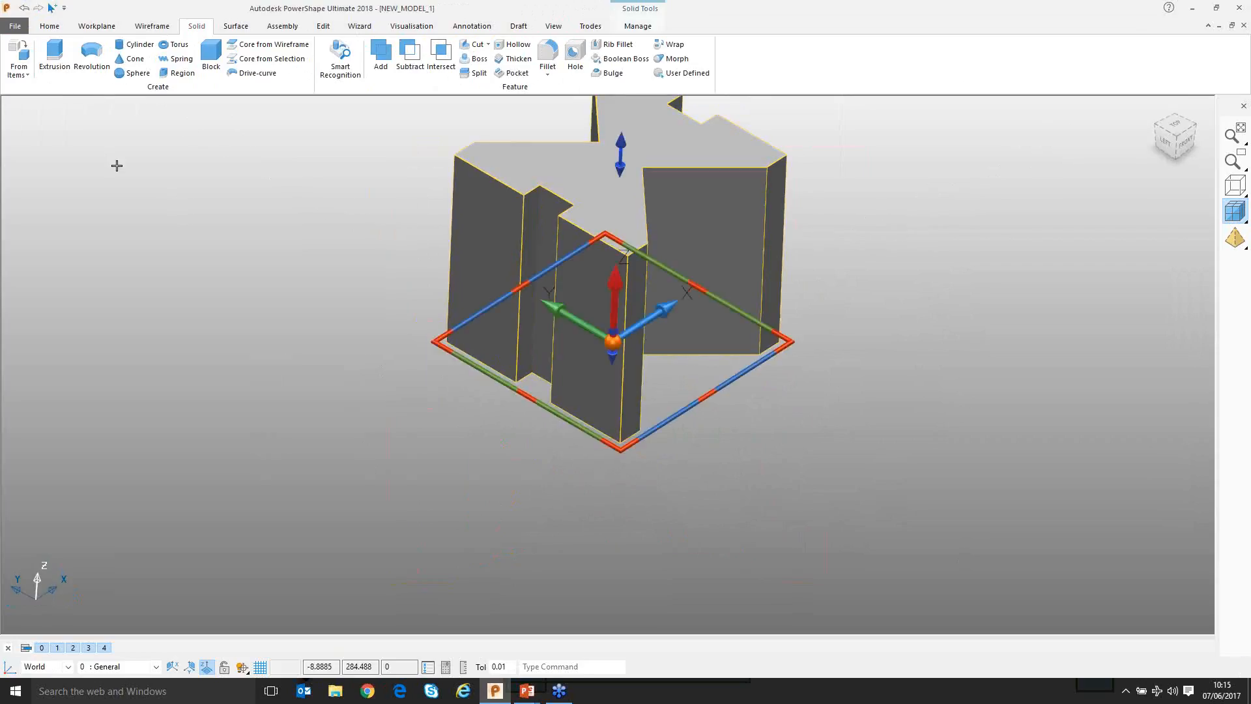
Set the extrusion's Direction 1 length to D=100, creating parameter D for its depth
{"action": "scroll", "coordinate": [299, 172], "scroll_direction": "down", "scroll_amount": 2}
{"action": "middle_click_drag", "start_coordinate": [299, 172], "coordinate": [256, 240], "text": "shift"}
{"action": "left_click", "coordinate": [258, 241]}
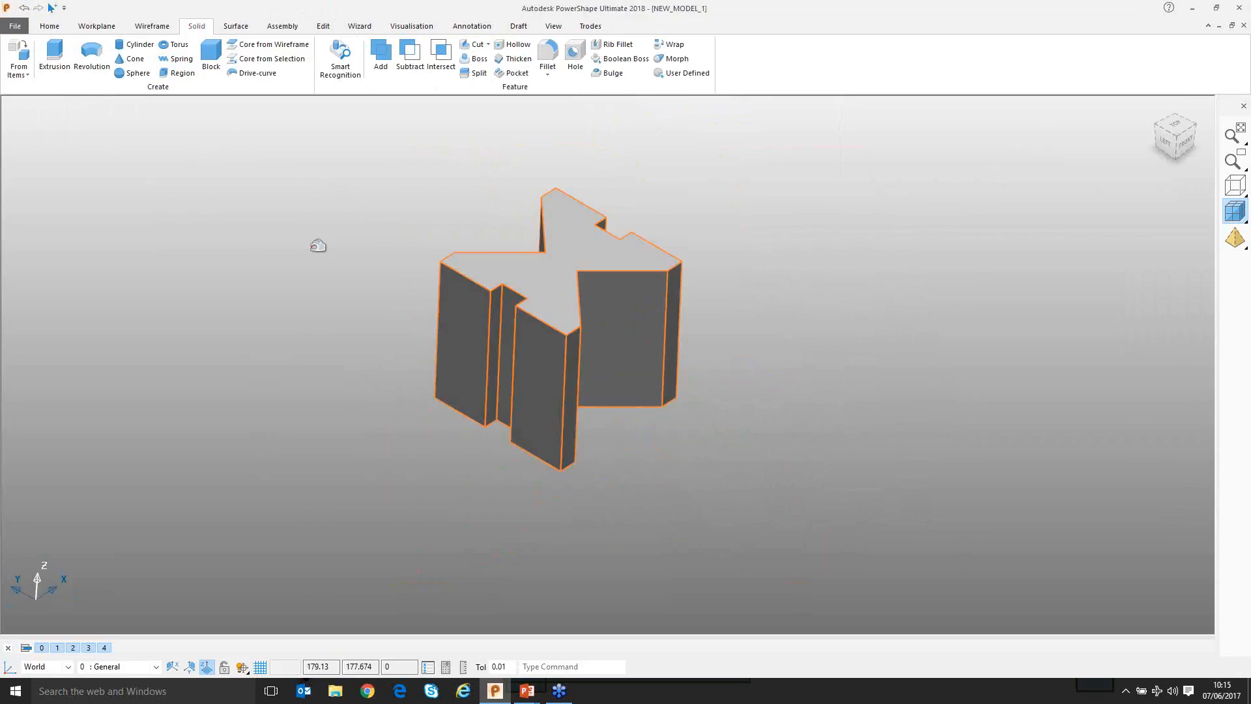
{"action": "double_click", "coordinate": [508, 253]}
{"action": "key", "text": "Tab"}
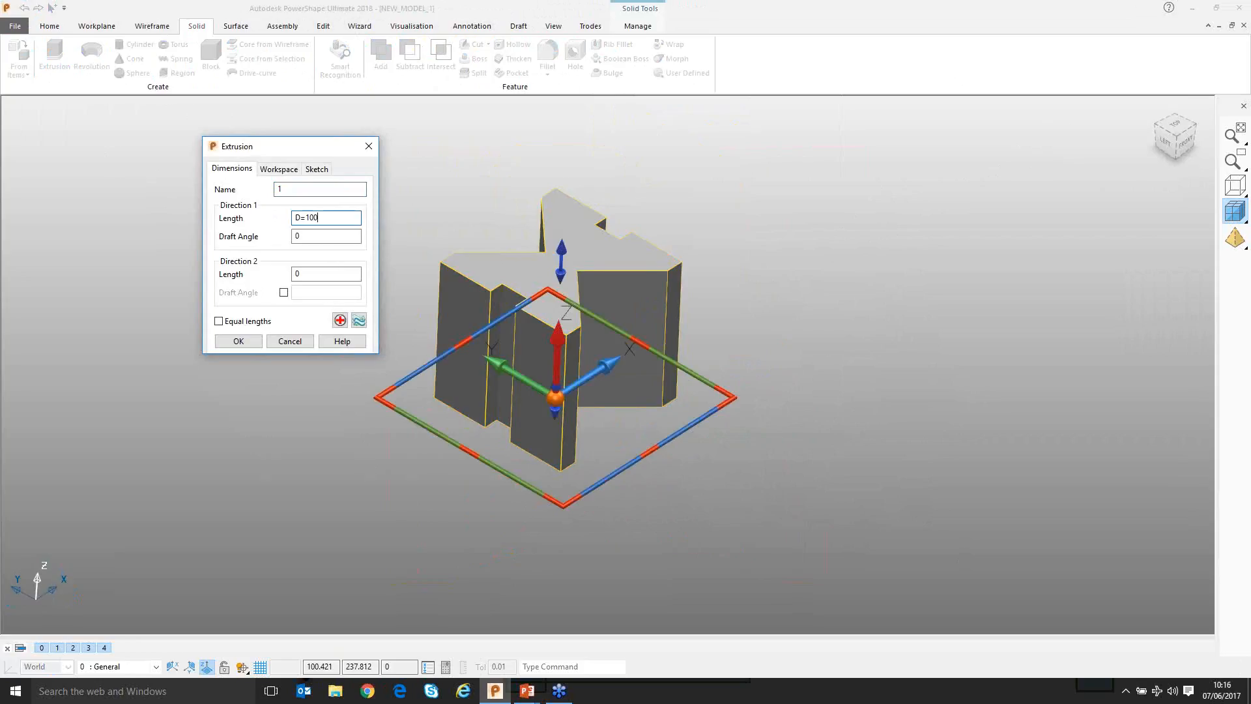
{"action": "left_click", "coordinate": [236, 342]}
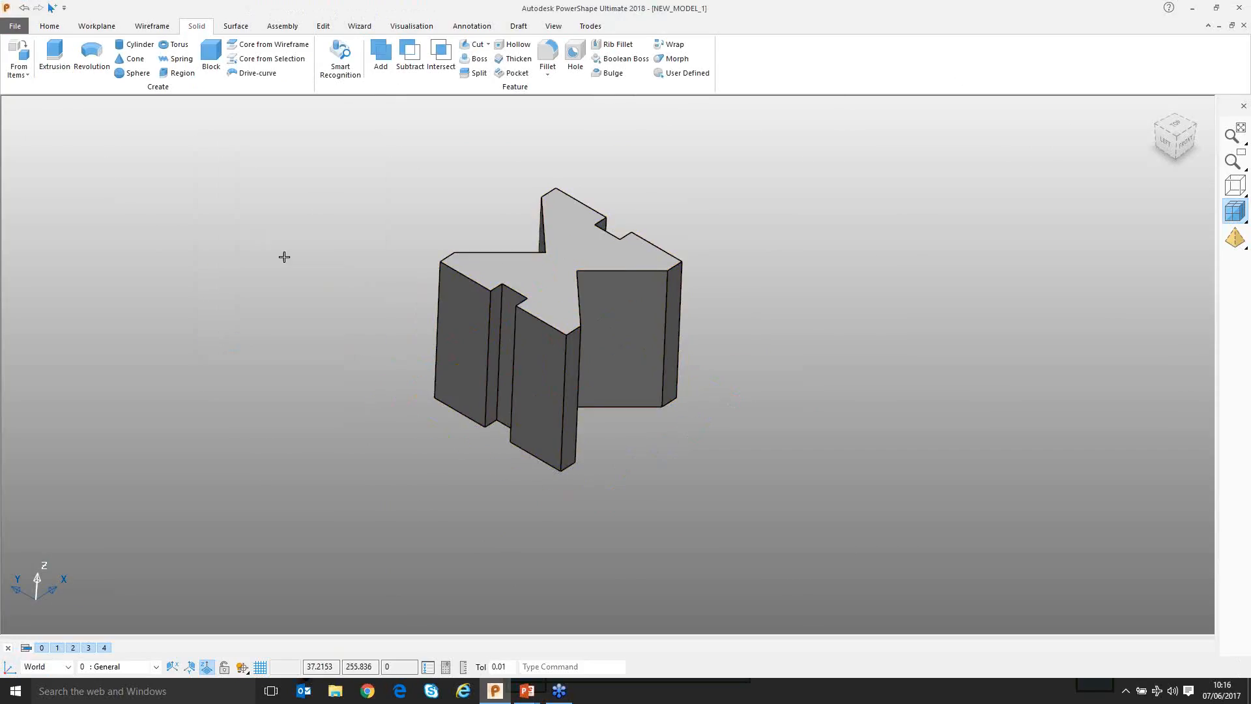
{"action": "scroll", "coordinate": [326, 271], "scroll_direction": "down", "scroll_amount": 3}
{"action": "scroll", "coordinate": [421, 335], "scroll_direction": "up", "scroll_amount": 5}
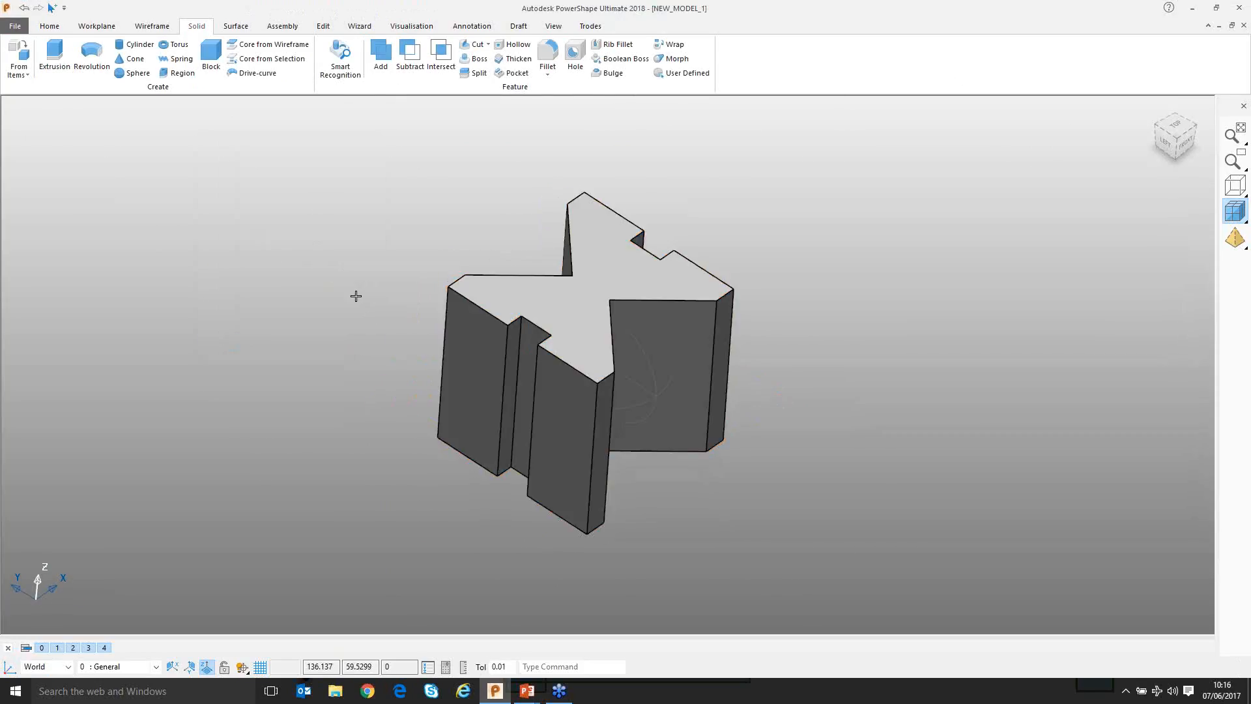
{"action": "middle_click_drag", "start_coordinate": [356, 296], "coordinate": [540, 242]}
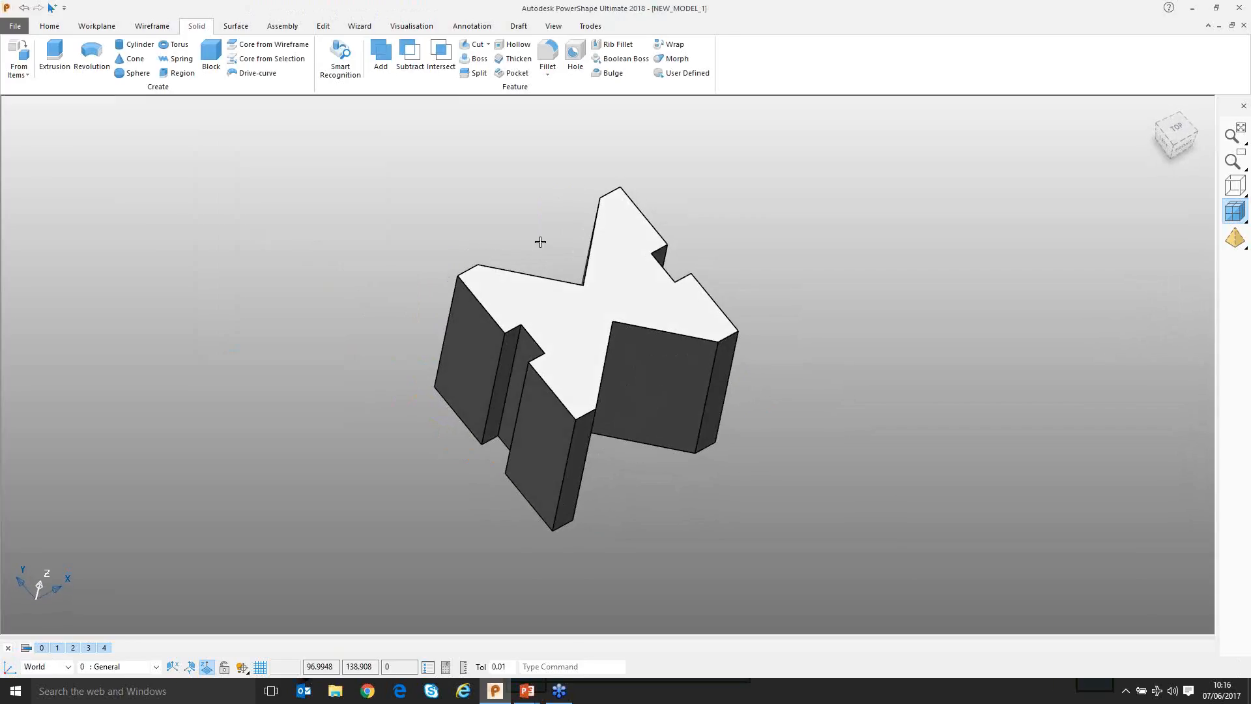
{"action": "middle_click_drag", "start_coordinate": [293, 319], "coordinate": [511, 209]}
{"action": "left_click", "coordinate": [451, 290]}
{"action": "left_click", "coordinate": [283, 297]}
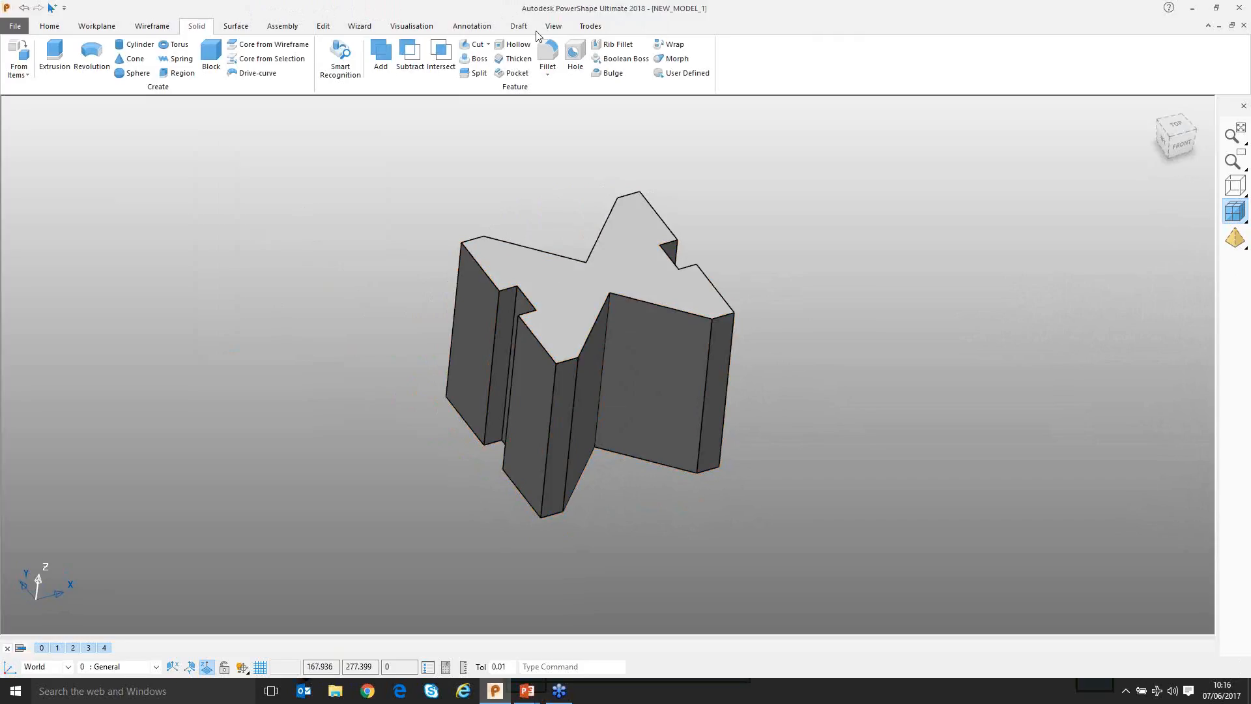
Set parameter D to 50 in the Parameter Editor, apply it to the extrusion, and close the editor
{"action": "left_click", "coordinate": [52, 28]}
{"action": "left_click", "coordinate": [750, 55]}
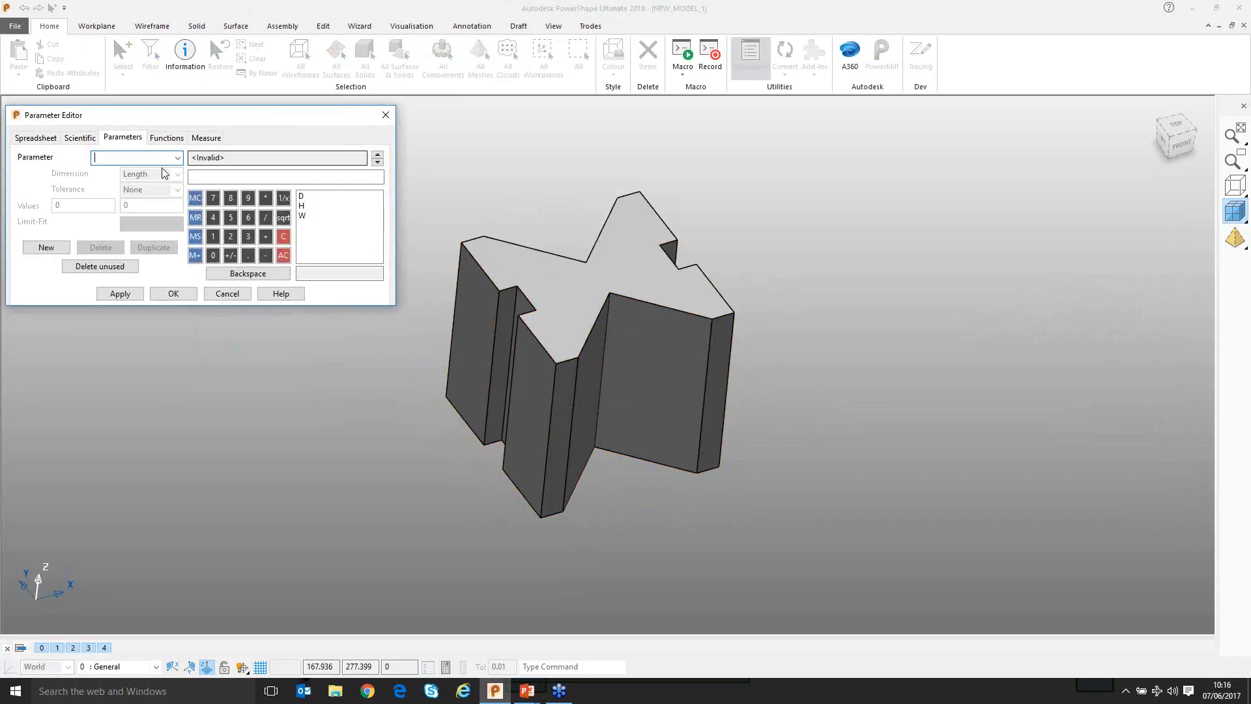
{"action": "left_click", "coordinate": [178, 157]}
{"action": "left_click", "coordinate": [104, 170]}
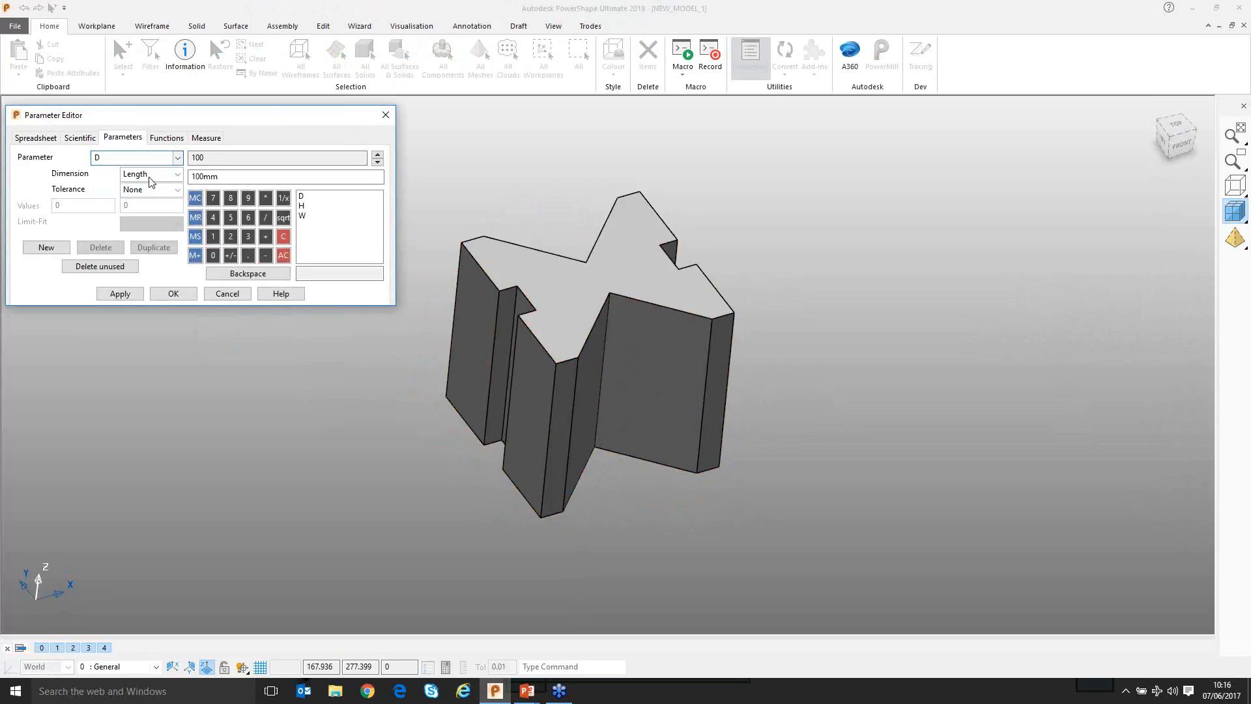
{"action": "double_click", "coordinate": [227, 176]}
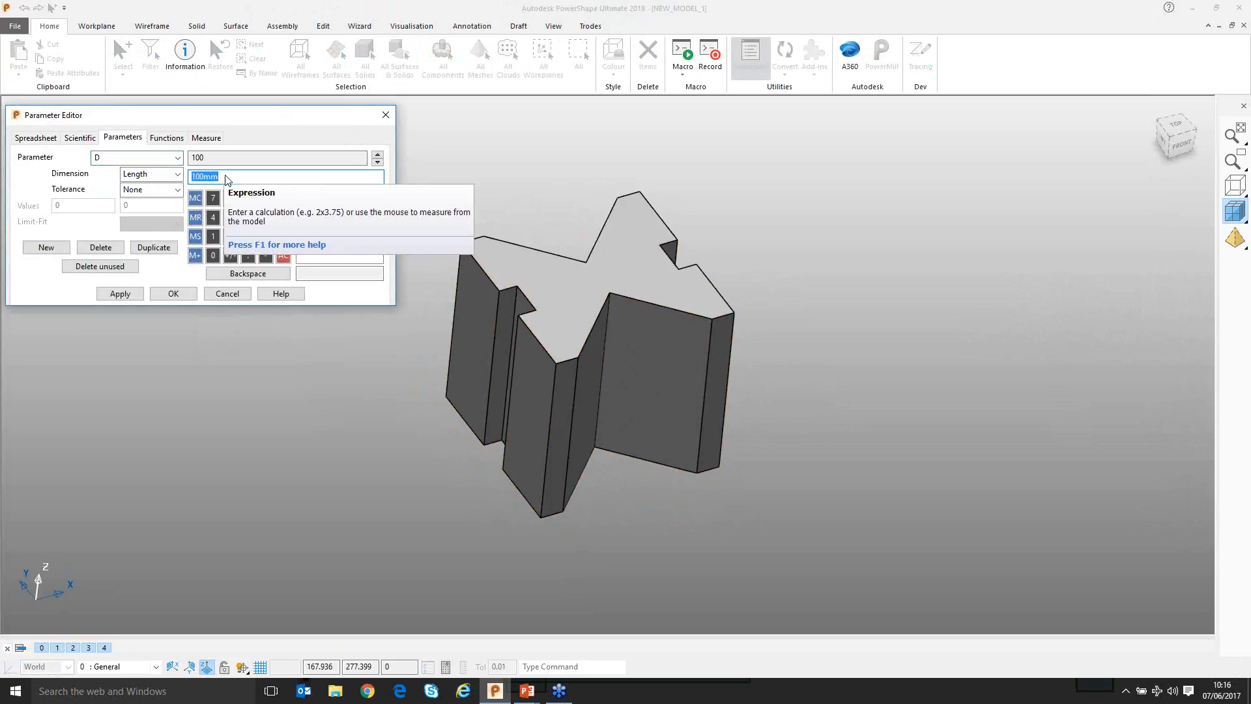
{"action": "type", "text": "50"}
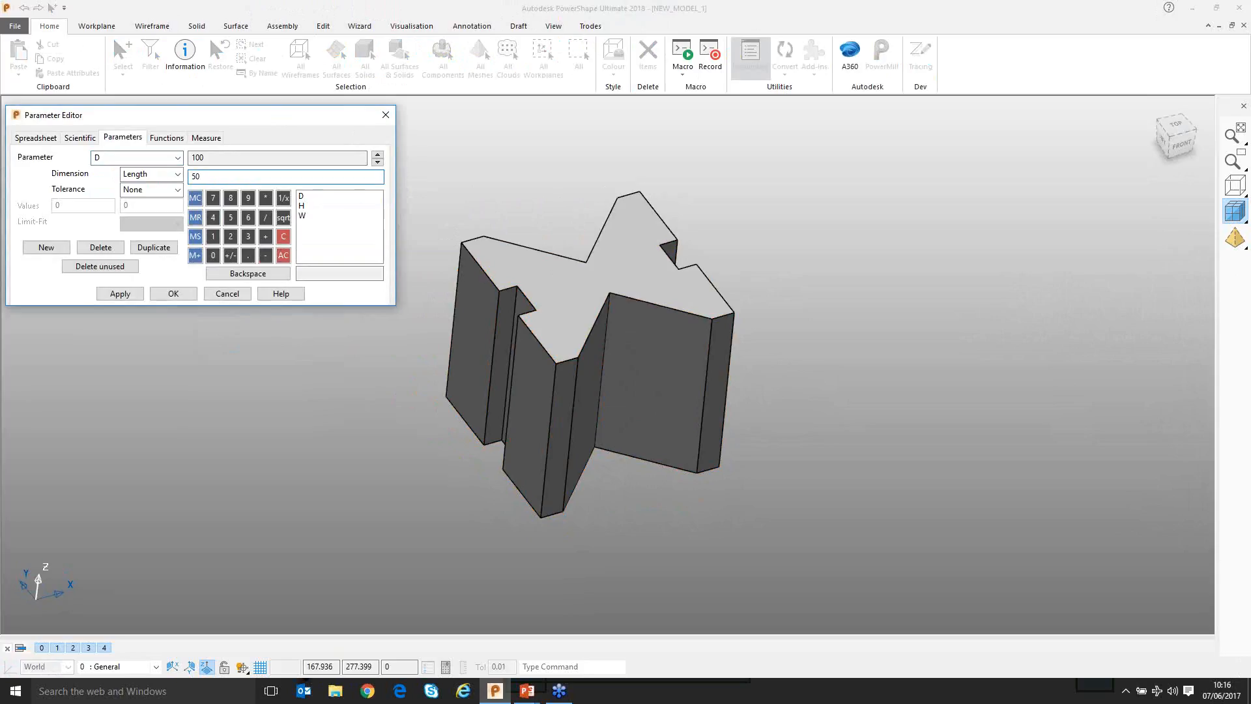
{"action": "left_click", "coordinate": [118, 296]}
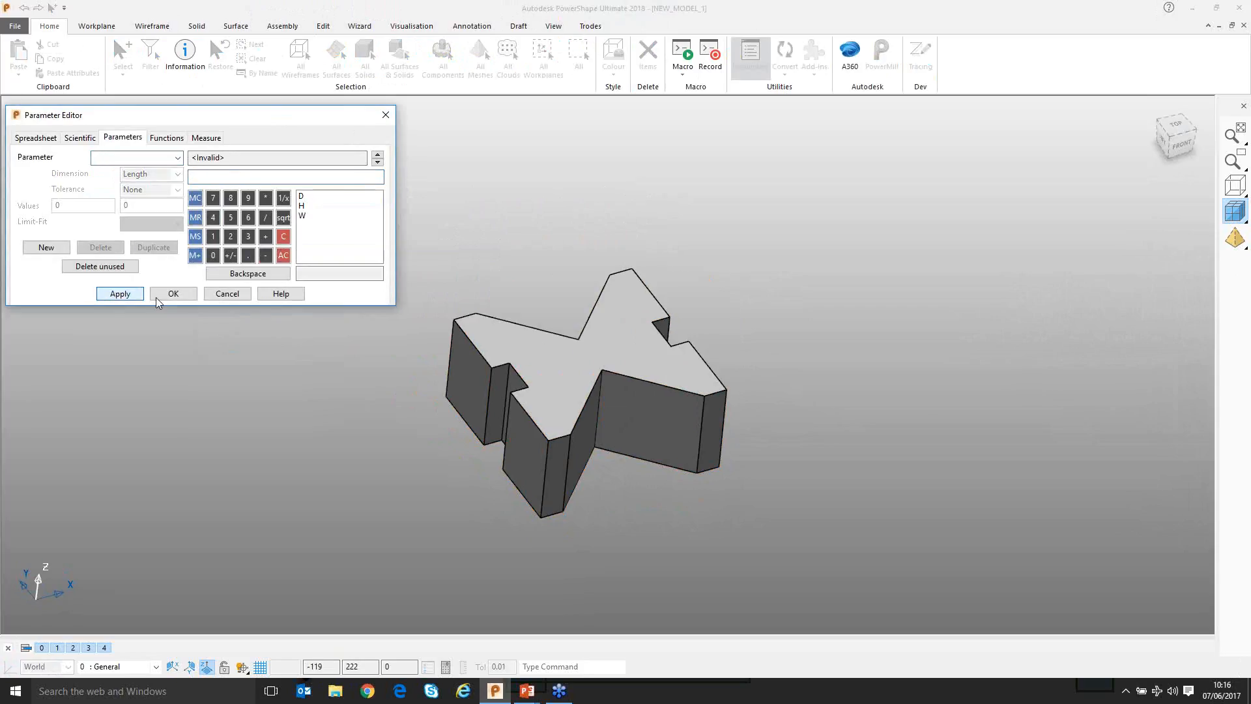
{"action": "left_click", "coordinate": [172, 294]}
Open the extrusion's underlying sketch for viewing from its properties, and leave it without making edits
{"action": "middle_click_drag", "start_coordinate": [511, 226], "coordinate": [472, 346]}
{"action": "scroll", "coordinate": [463, 346], "scroll_direction": "up", "scroll_amount": 2}
{"action": "middle_click_drag", "start_coordinate": [641, 413], "coordinate": [623, 301]}
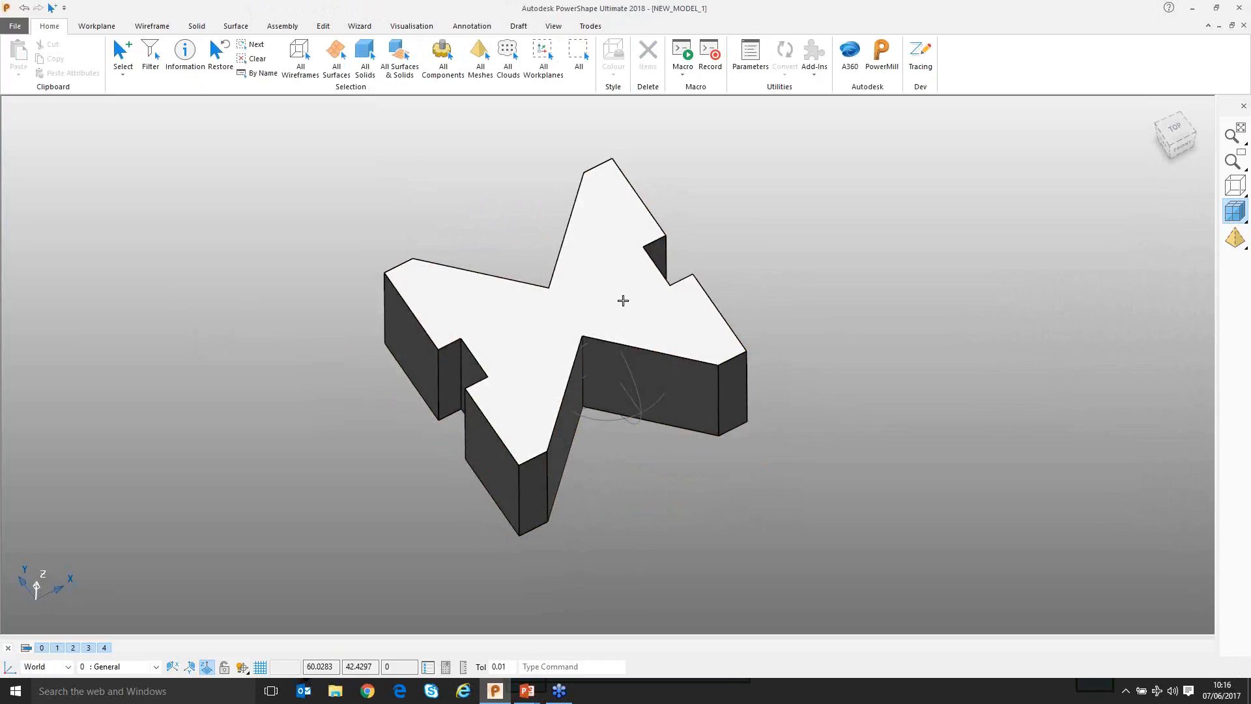
{"action": "middle_click_drag", "start_coordinate": [511, 213], "coordinate": [576, 243]}
{"action": "left_click", "coordinate": [505, 257]}
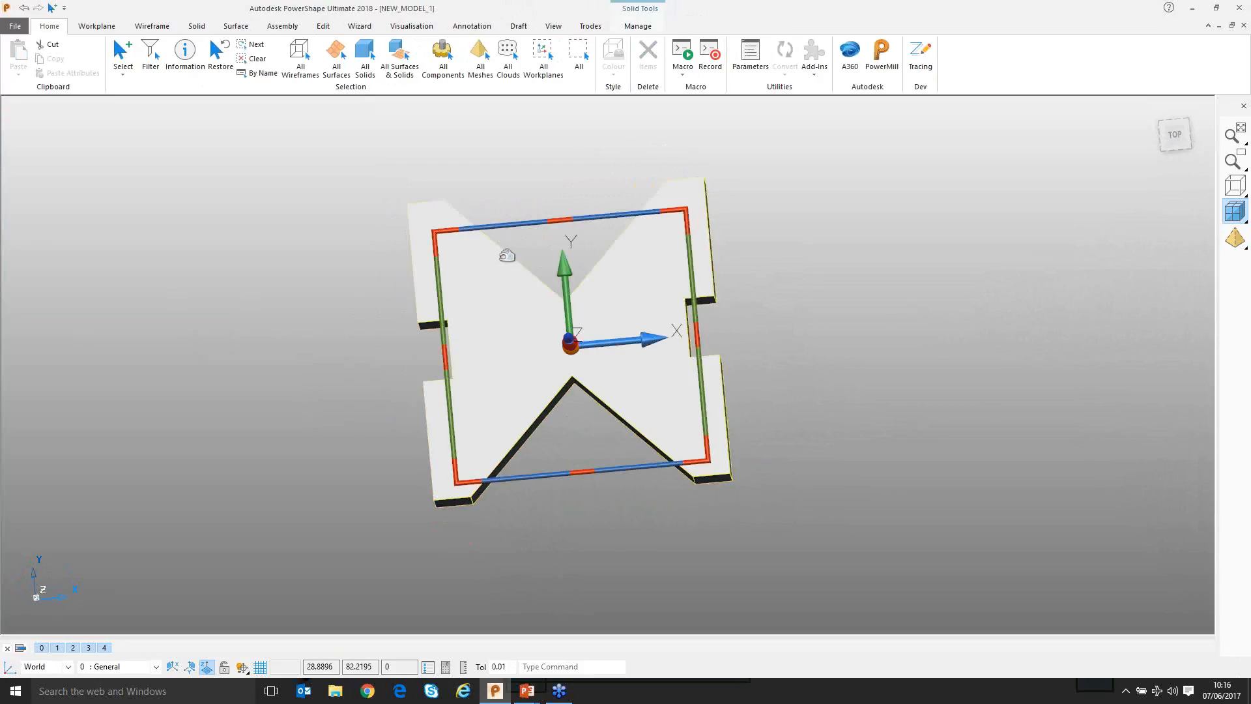
{"action": "double_click", "coordinate": [506, 255]}
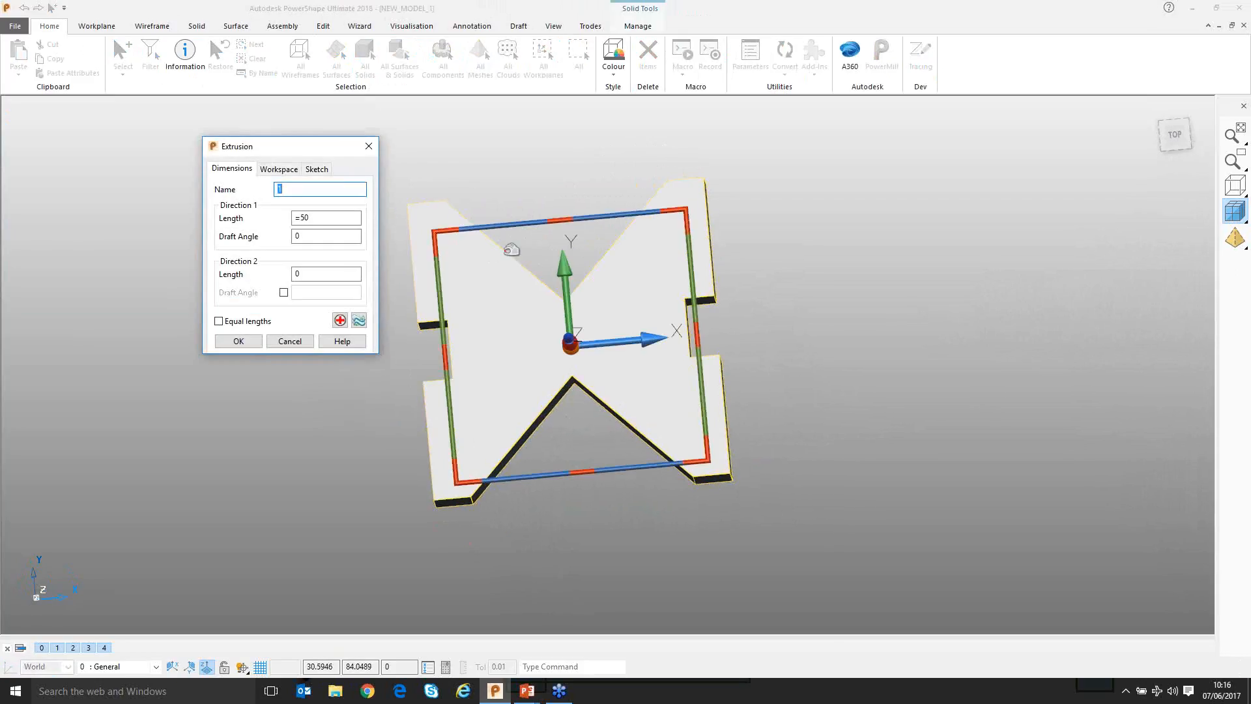
{"action": "left_click", "coordinate": [318, 170]}
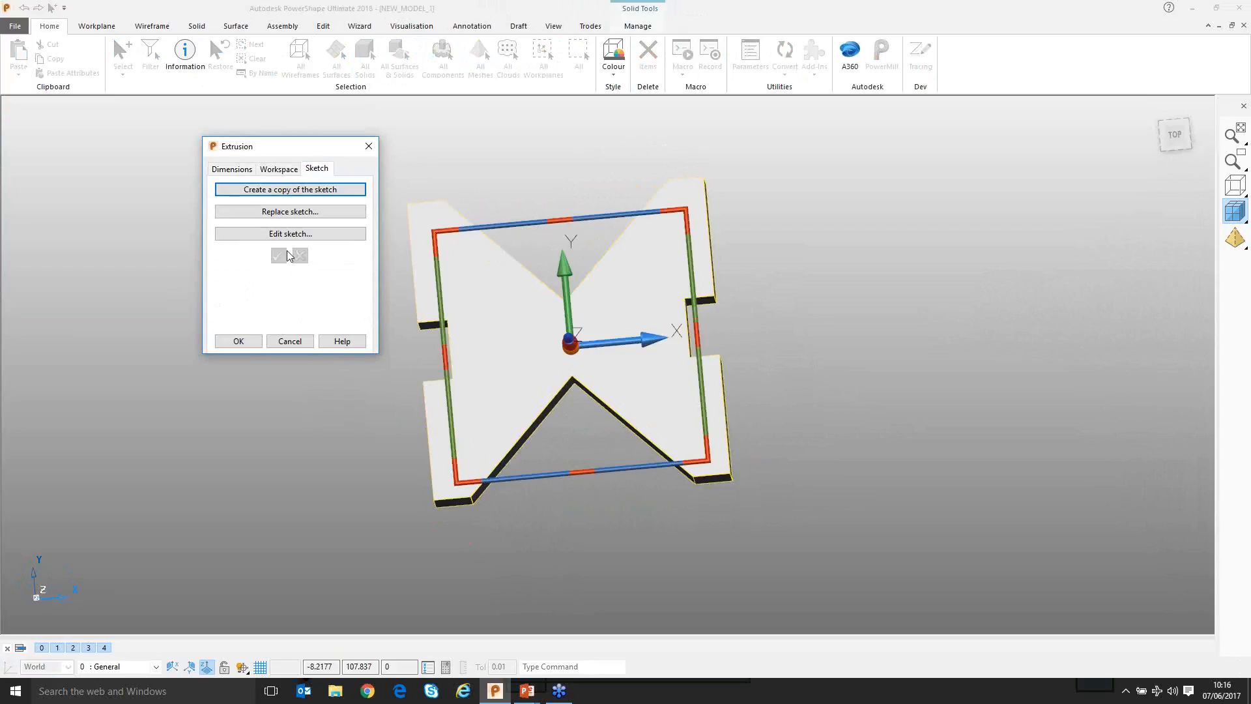
{"action": "left_click", "coordinate": [290, 234]}
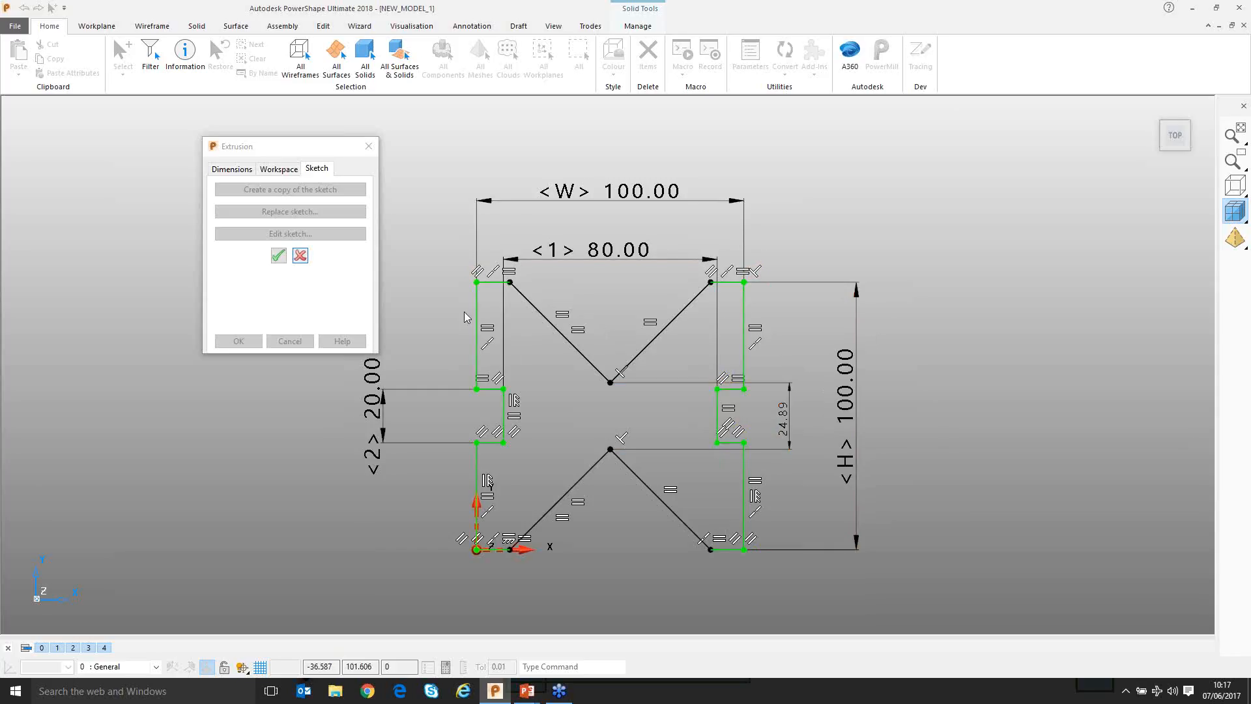
{"action": "left_click", "coordinate": [301, 256]}
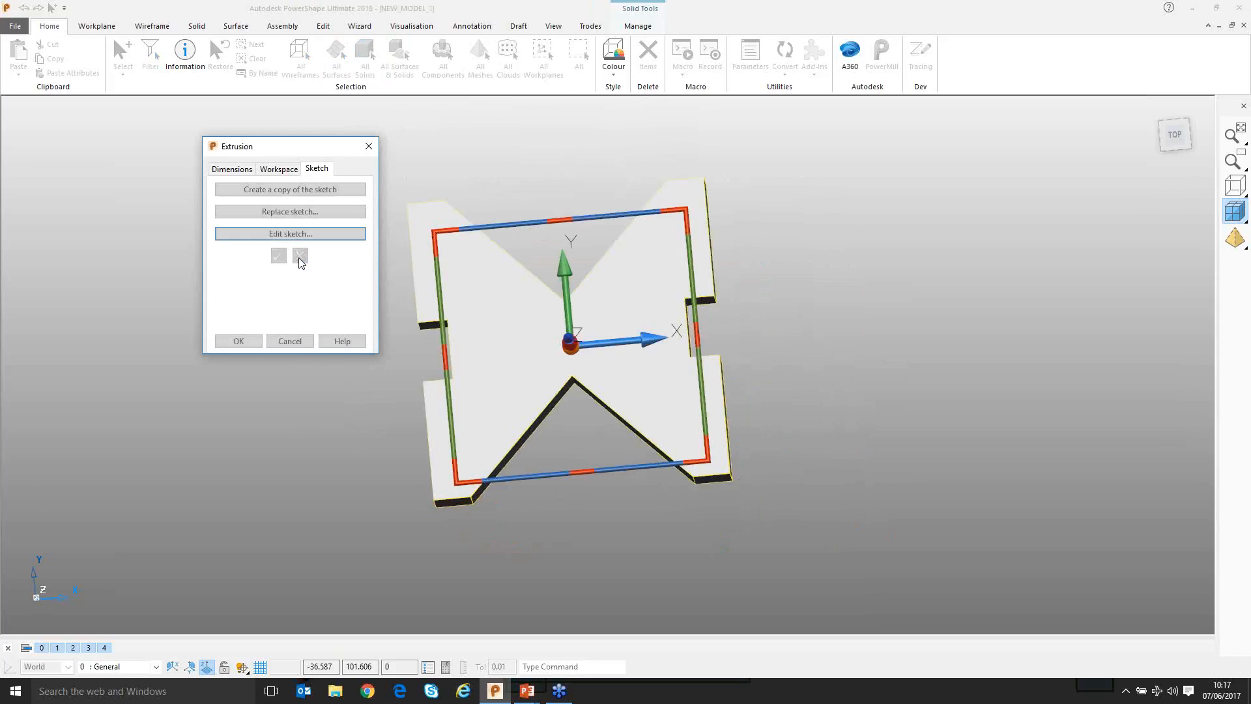
{"action": "left_click", "coordinate": [239, 341]}
{"action": "left_click", "coordinate": [324, 394]}
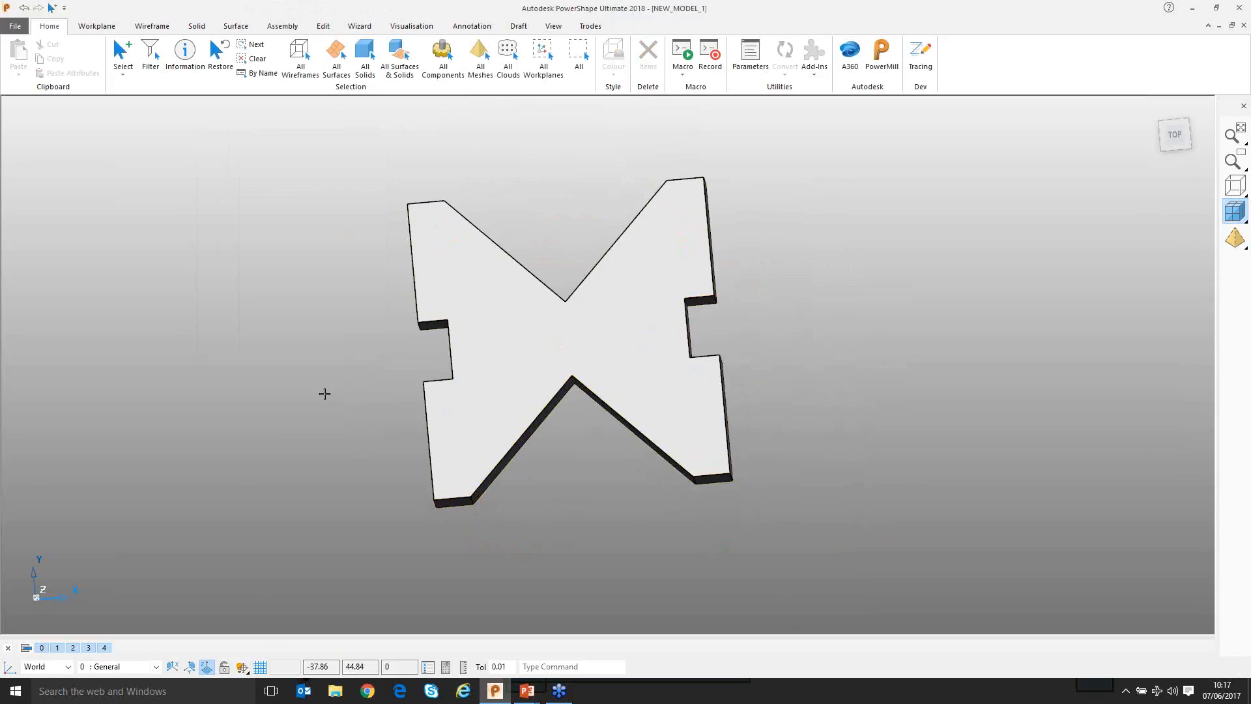
Copy the notched solid to an empty spot beside the original
{"action": "middle_click_drag", "start_coordinate": [324, 393], "coordinate": [593, 281]}
{"action": "scroll", "coordinate": [593, 280], "scroll_direction": "down", "scroll_amount": 1}
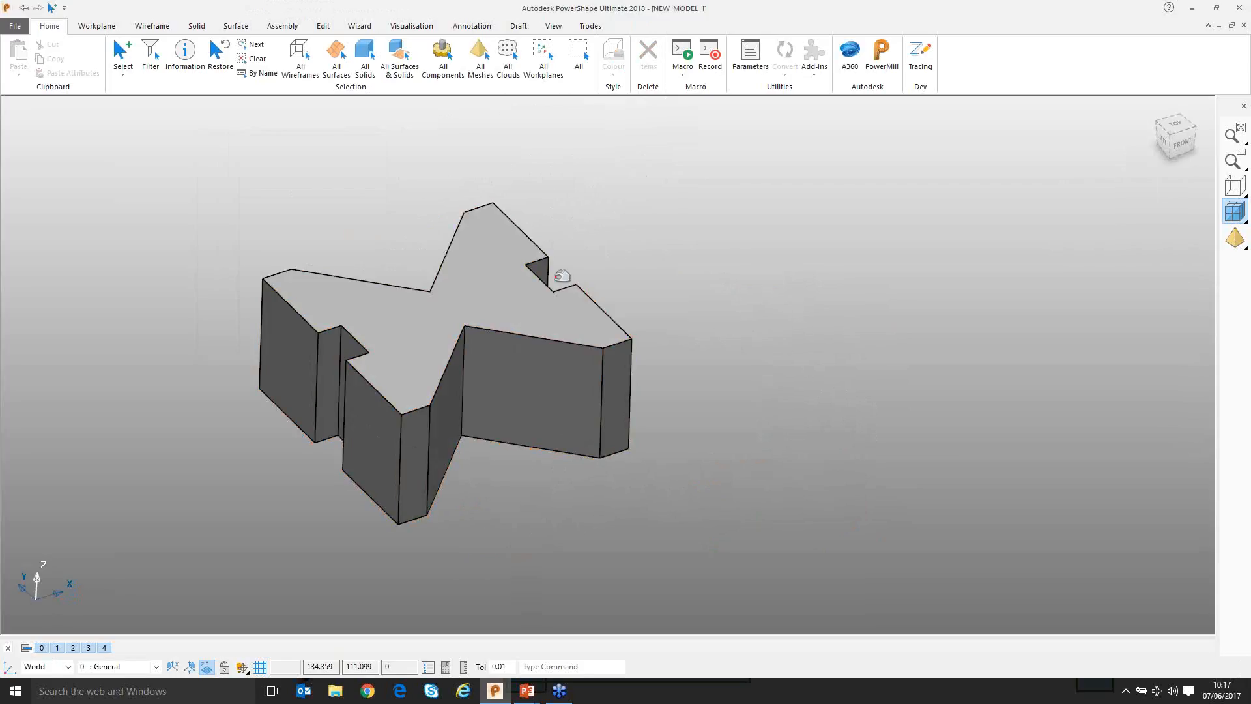
{"action": "middle_click_drag", "start_coordinate": [561, 276], "coordinate": [430, 228], "text": "ctrl"}
{"action": "middle_click_drag", "start_coordinate": [335, 190], "coordinate": [299, 195], "text": "shift"}
{"action": "left_click", "coordinate": [368, 366]}
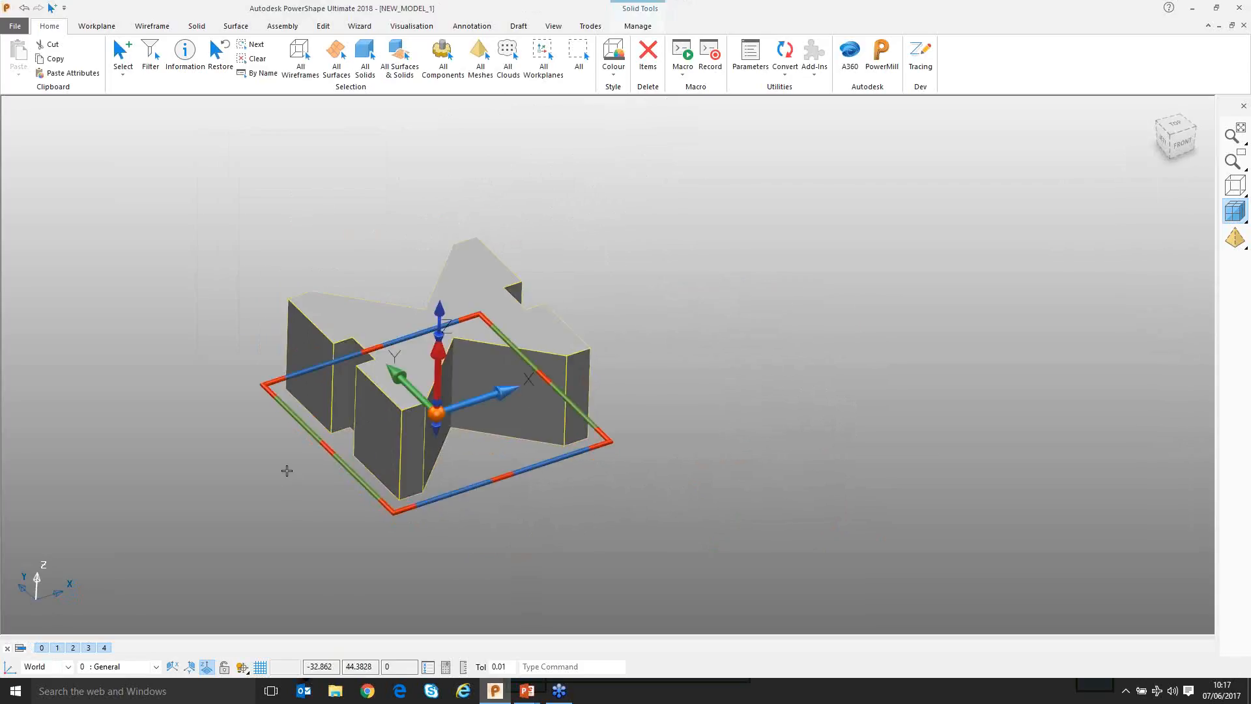
{"action": "middle_click_drag", "start_coordinate": [375, 273], "coordinate": [368, 299]}
{"action": "middle_click_drag", "start_coordinate": [447, 299], "coordinate": [338, 288], "text": "shift"}
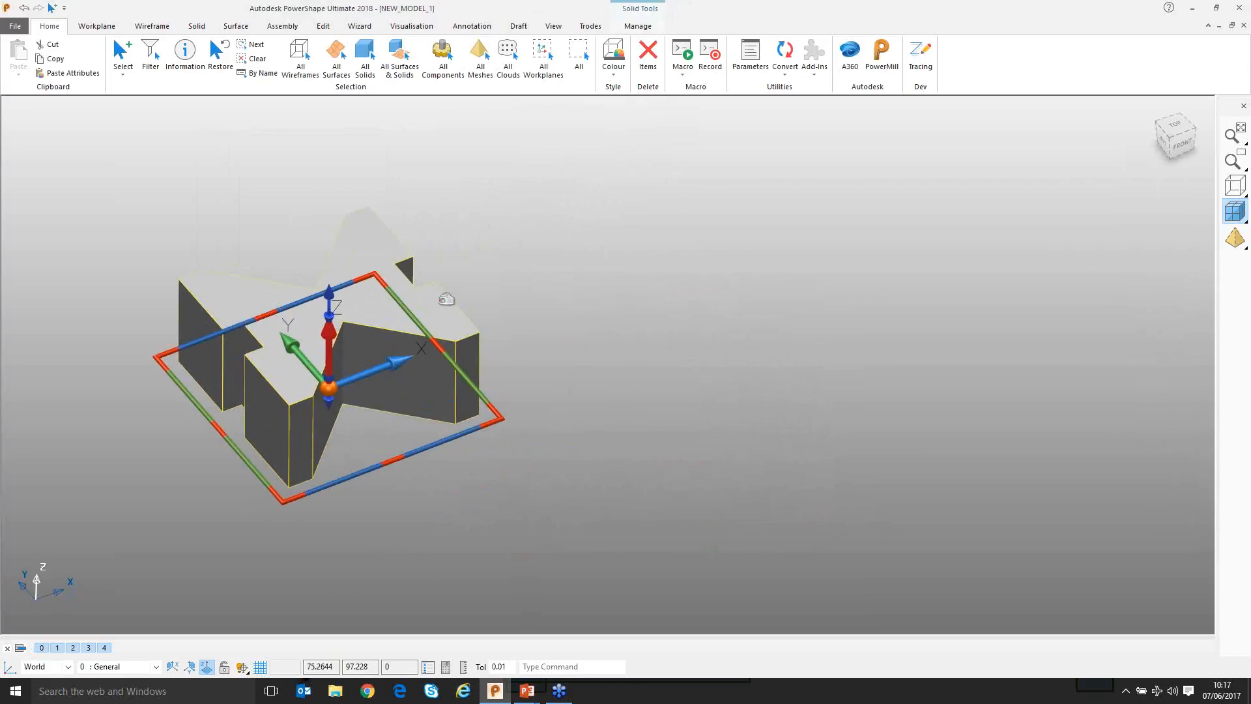
{"action": "left_click_drag", "start_coordinate": [289, 487], "coordinate": [736, 333]}
{"action": "left_click", "coordinate": [774, 396]}
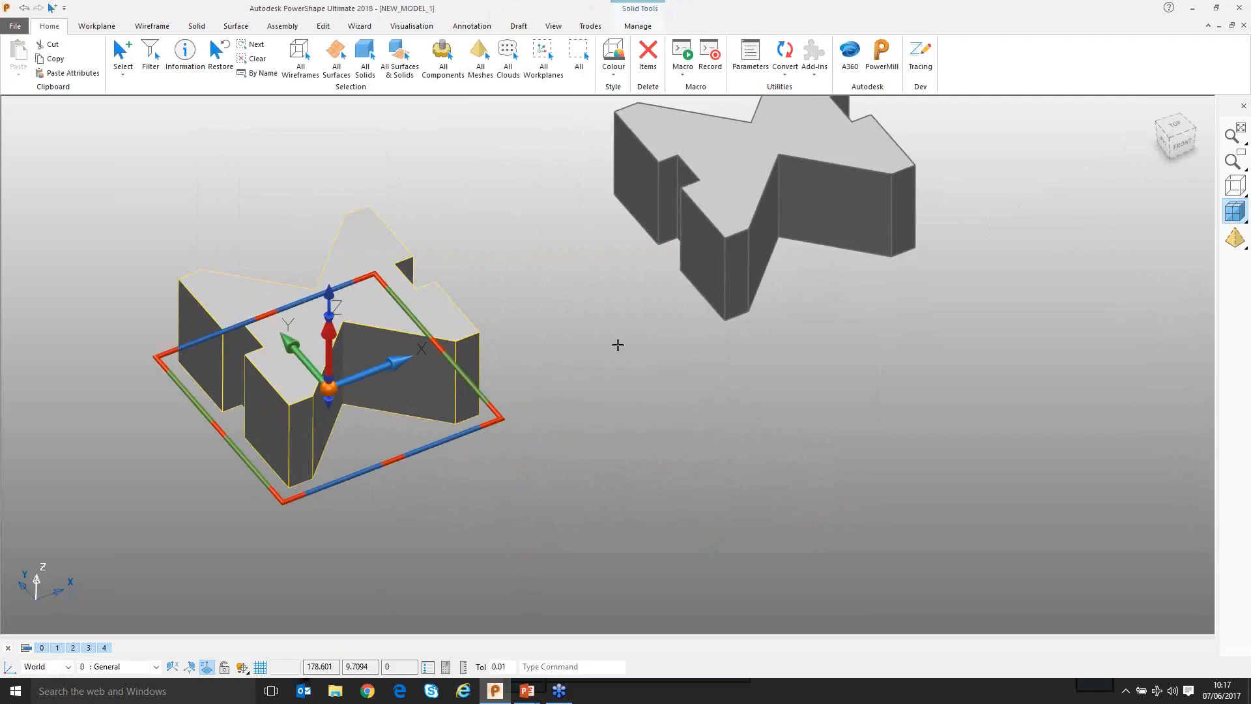
{"action": "scroll", "coordinate": [569, 472], "scroll_direction": "down", "scroll_amount": 2}
{"action": "left_click", "coordinate": [440, 289]}
{"action": "mouse_move", "coordinate": [439, 287]}
{"action": "middle_mouse_down"}
{"action": "mouse_move", "coordinate": [447, 259]}
{"action": "mouse_move", "coordinate": [439, 287]}
{"action": "middle_mouse_up"}
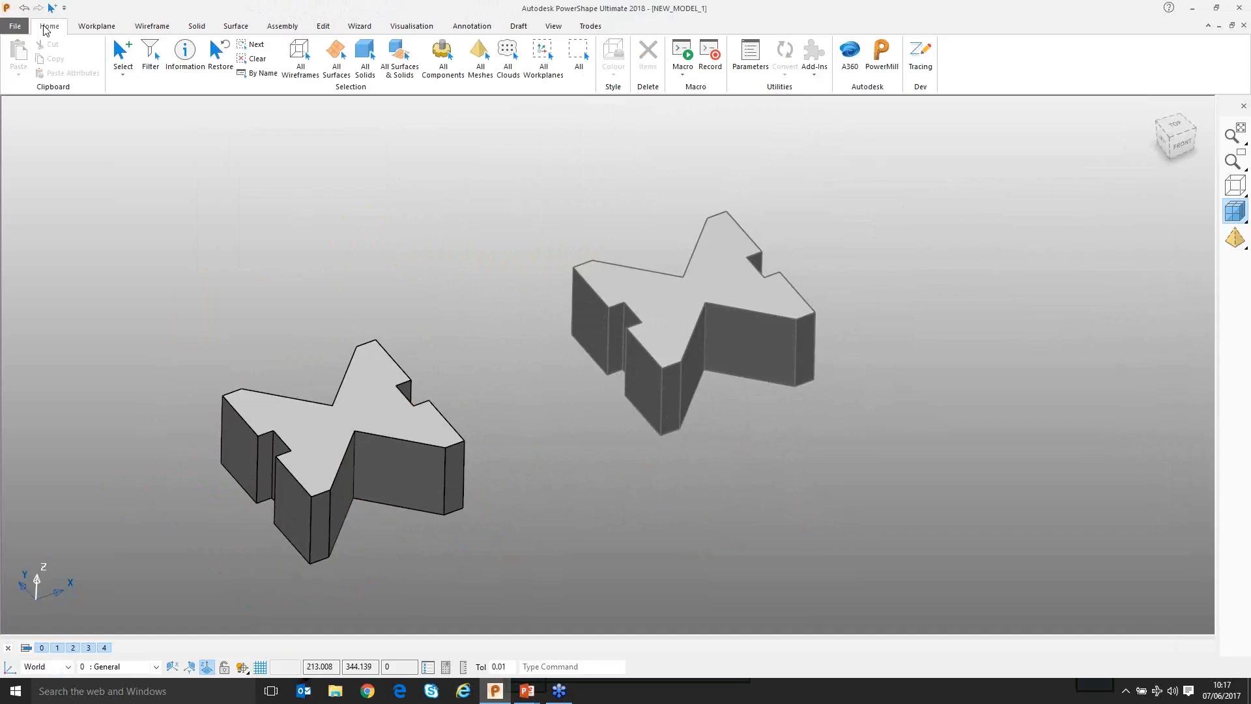
Examine the list of parameters in the Parameter Editor and close it without making changes
{"action": "left_click", "coordinate": [750, 55]}
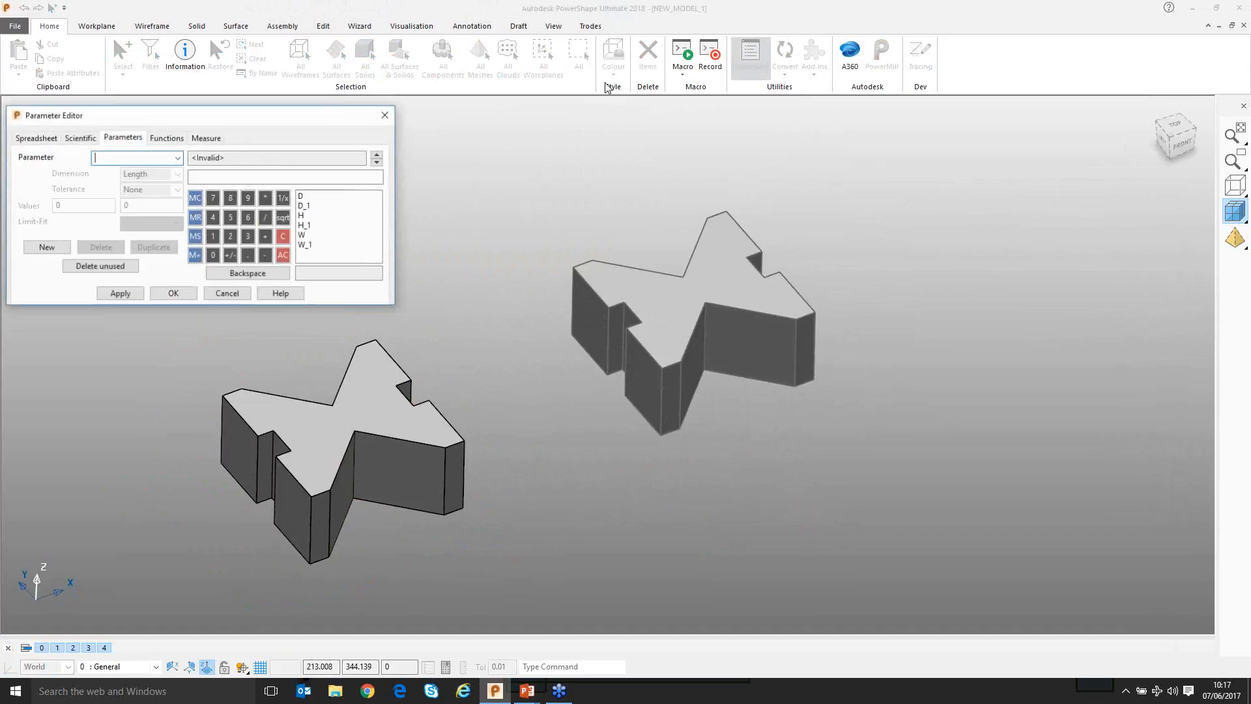
{"action": "left_click", "coordinate": [178, 158]}
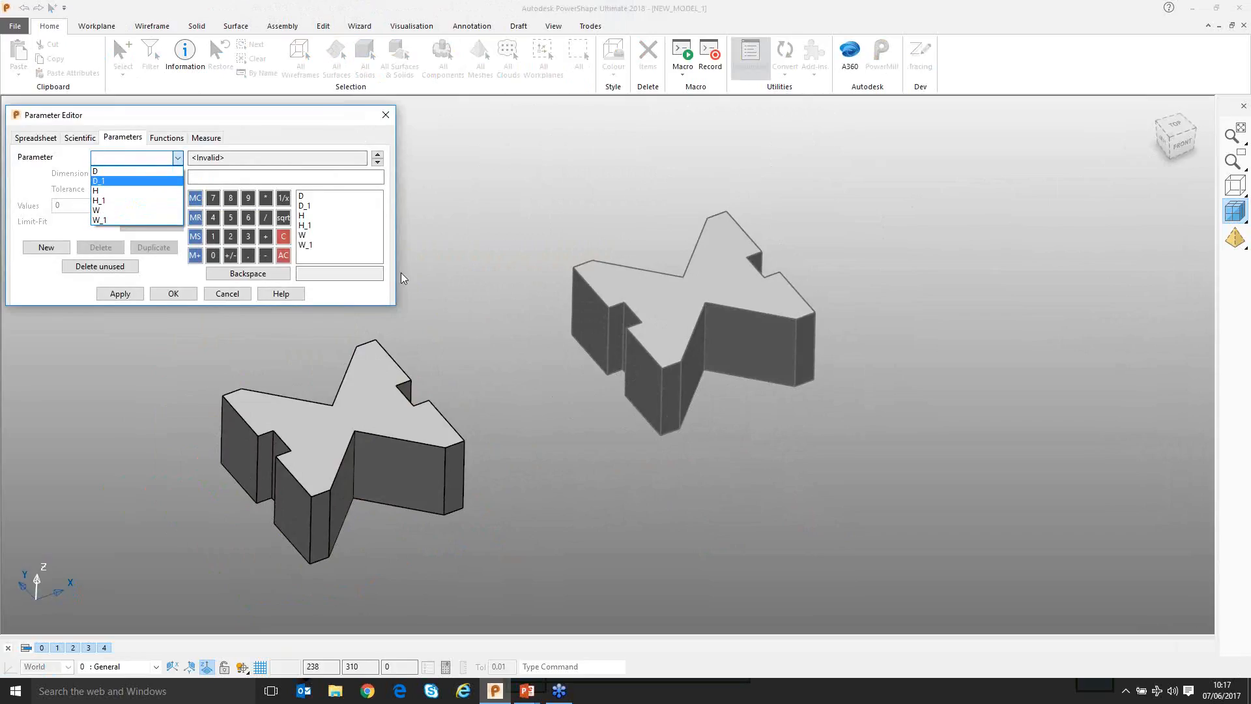
{"action": "left_click", "coordinate": [386, 116]}
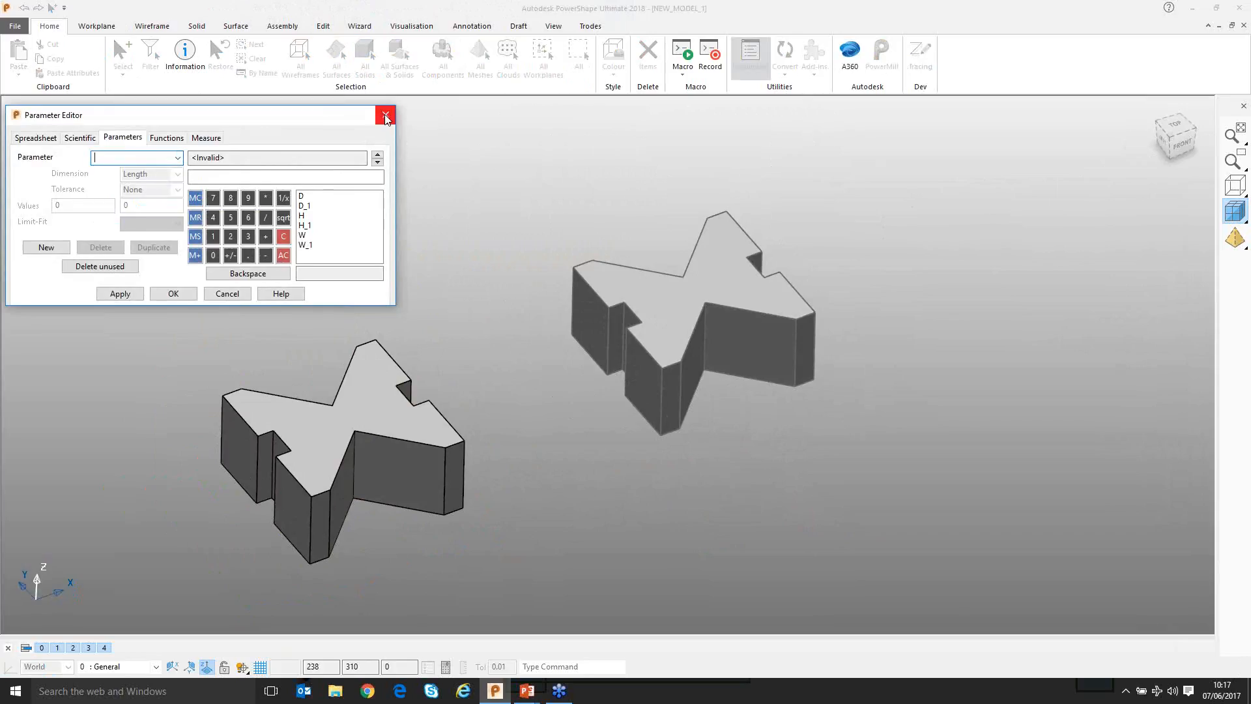
{"action": "left_click", "coordinate": [385, 115]}
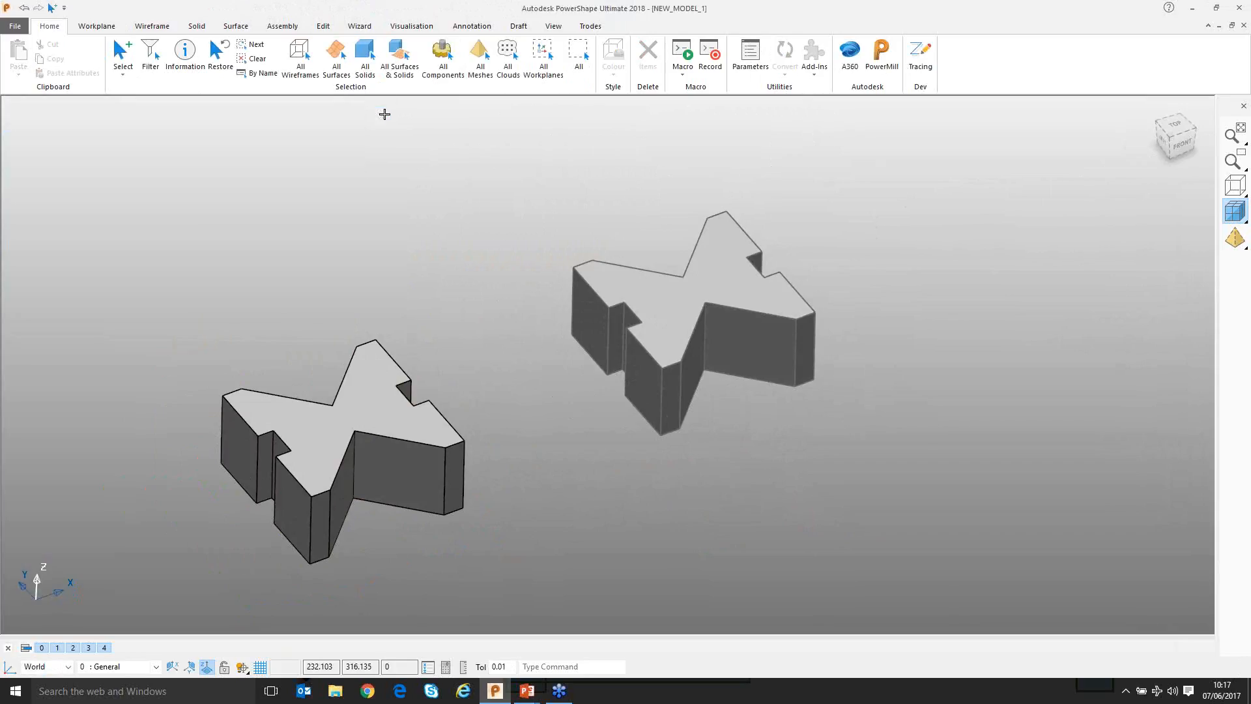
Undo the copying of the notched solid
{"action": "left_click", "coordinate": [621, 296]}
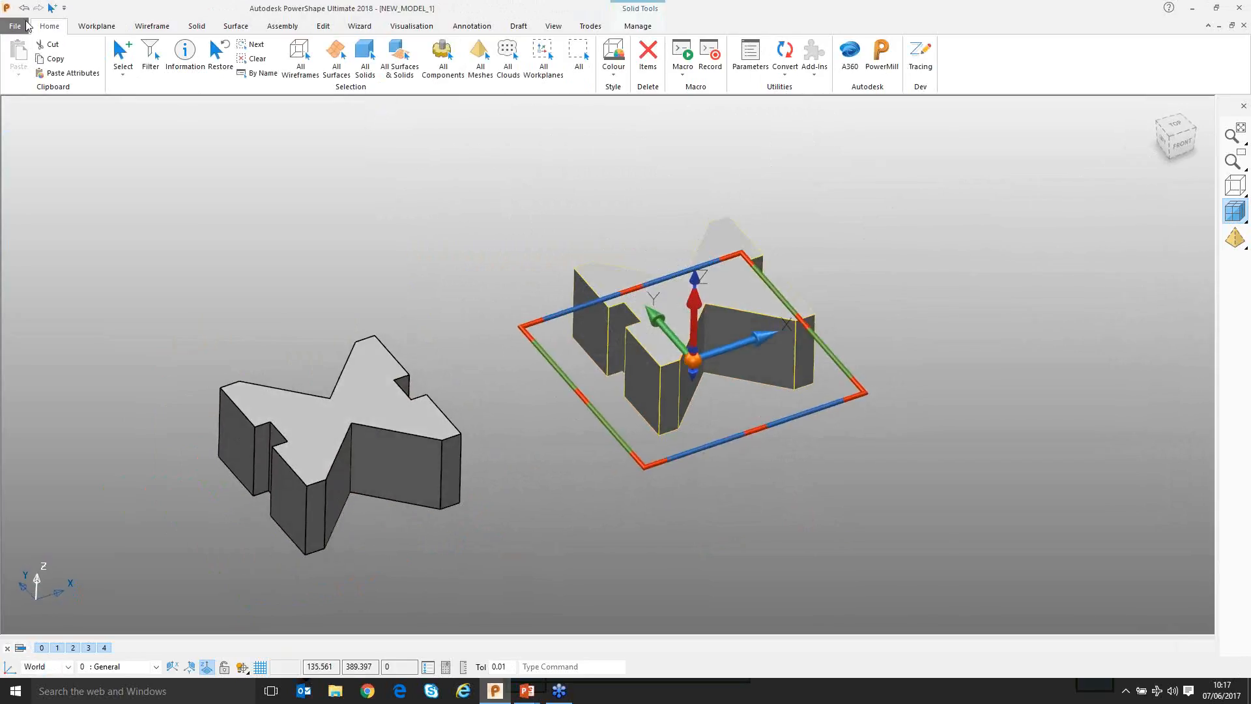
{"action": "left_click", "coordinate": [24, 8]}
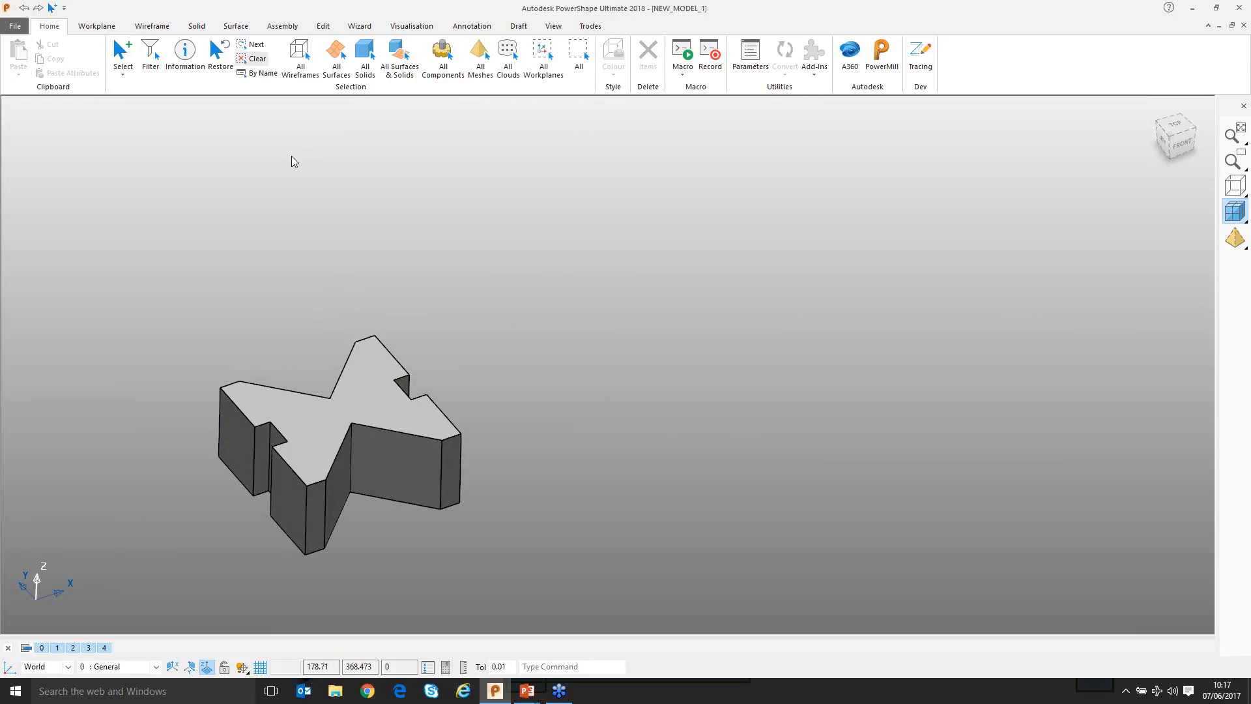
Turn off Create copies of parameters in the General Edits options and accept the change
{"action": "left_click", "coordinate": [15, 27]}
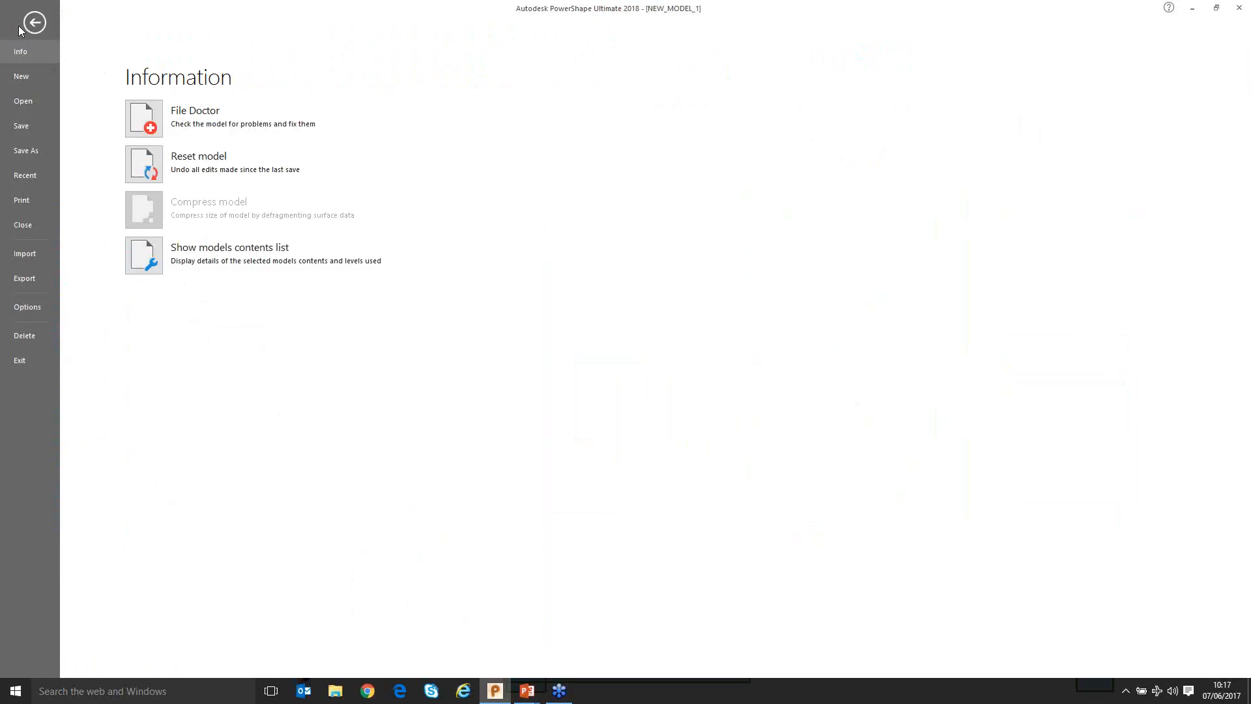
{"action": "left_click", "coordinate": [45, 305]}
{"action": "left_click", "coordinate": [144, 126]}
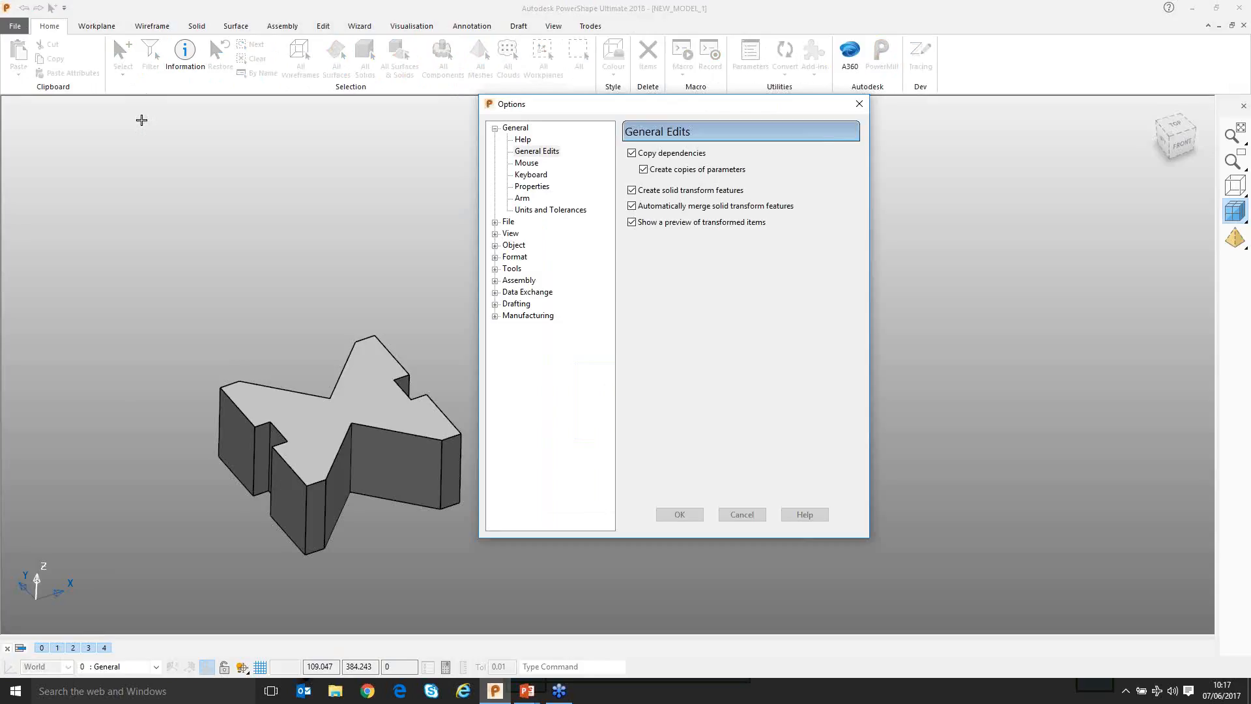
{"action": "left_click", "coordinate": [537, 152]}
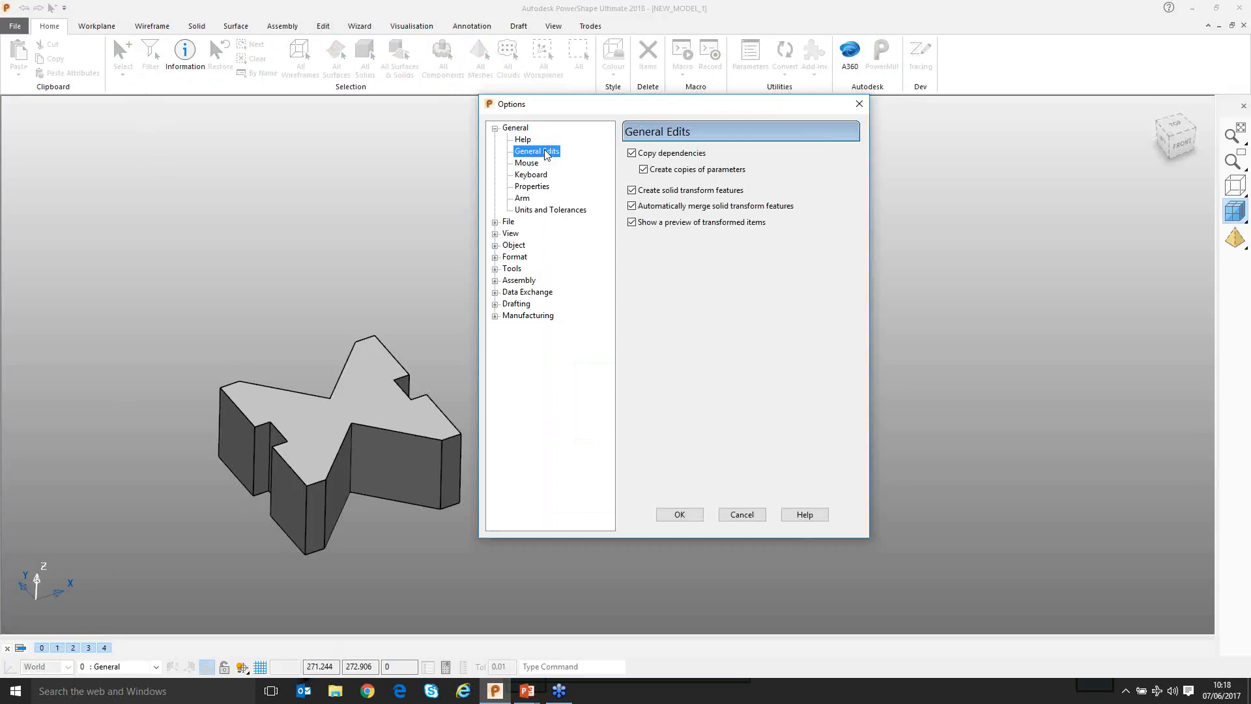
{"action": "left_click", "coordinate": [643, 170]}
{"action": "left_click", "coordinate": [676, 513]}
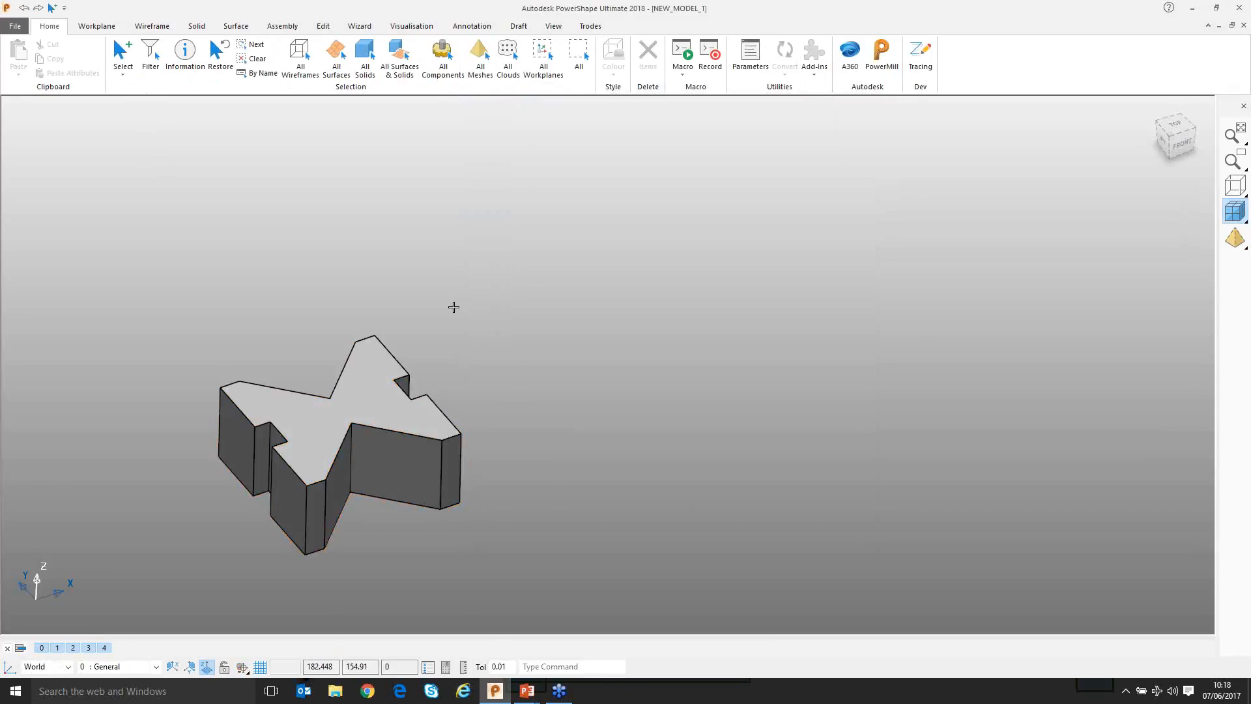
Copy the notched solid by 242, 0, 0 along X, and clear the selection
{"action": "left_click", "coordinate": [373, 460]}
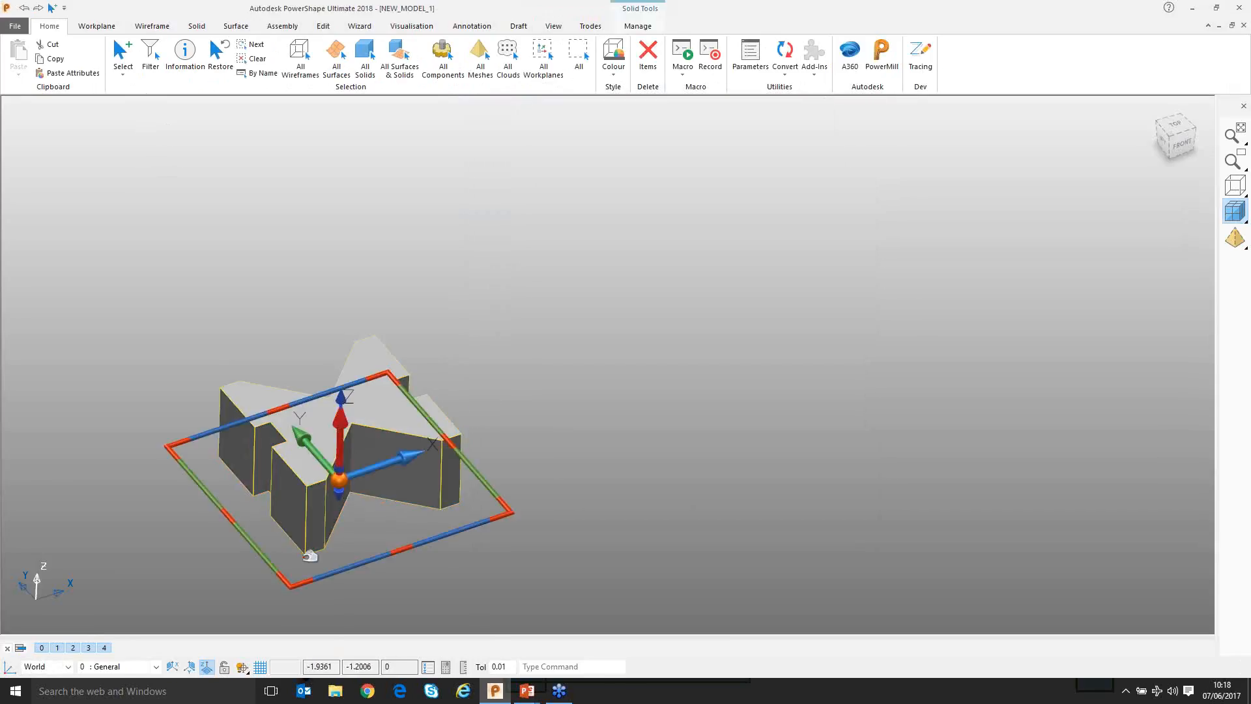
{"action": "left_click_drag", "start_coordinate": [306, 555], "coordinate": [688, 438]}
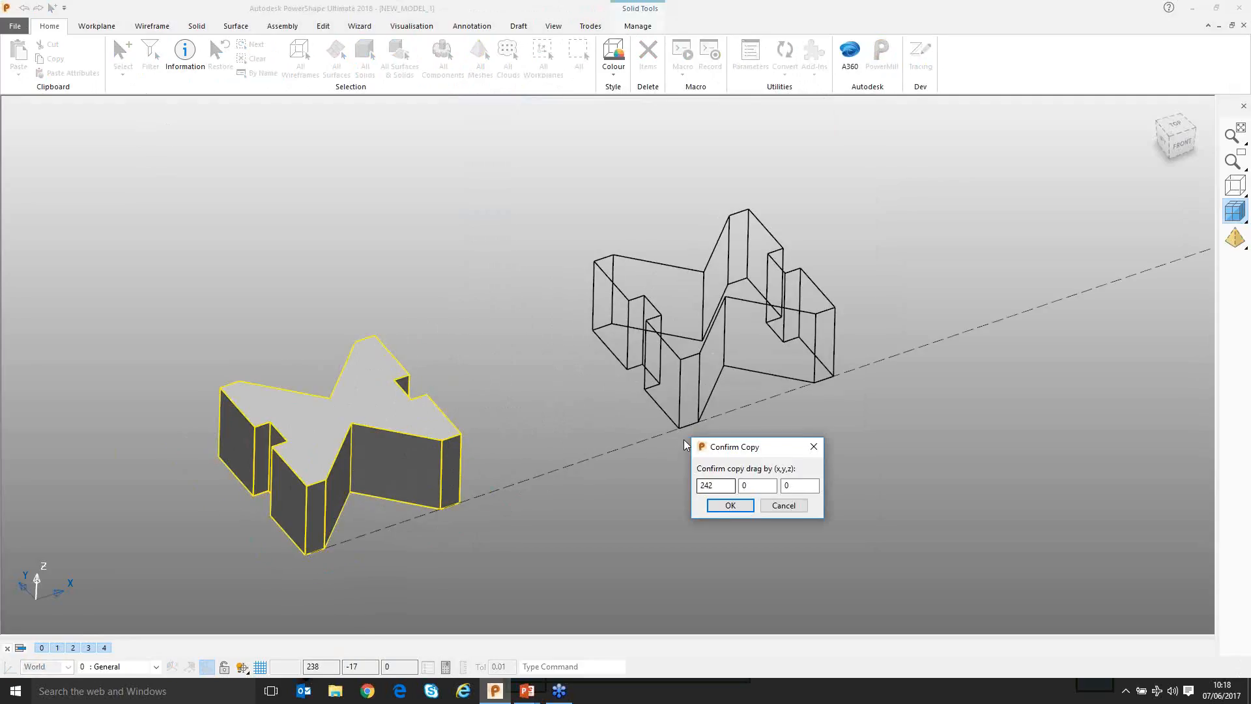
{"action": "left_click", "coordinate": [724, 506]}
{"action": "left_click", "coordinate": [470, 278]}
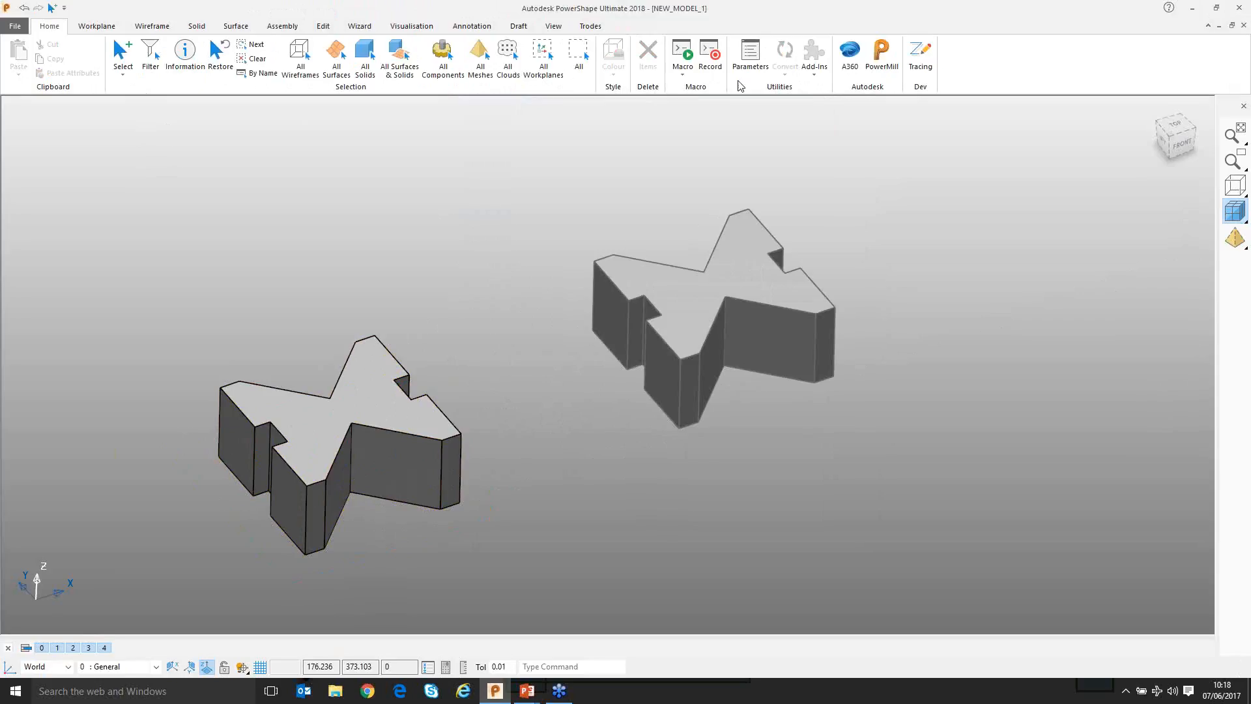
Set parameter D to 120 in the Parameter Editor, apply it to both solids, and close the editor
{"action": "left_click", "coordinate": [750, 56]}
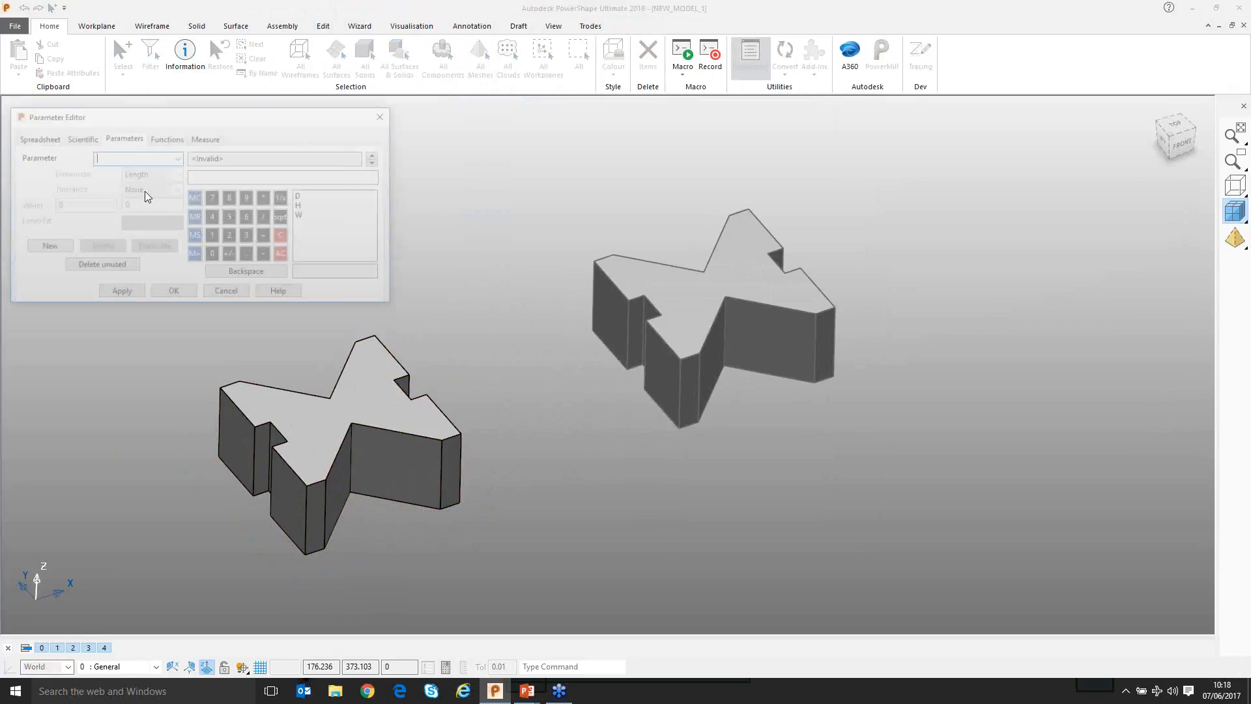
{"action": "left_click", "coordinate": [177, 157]}
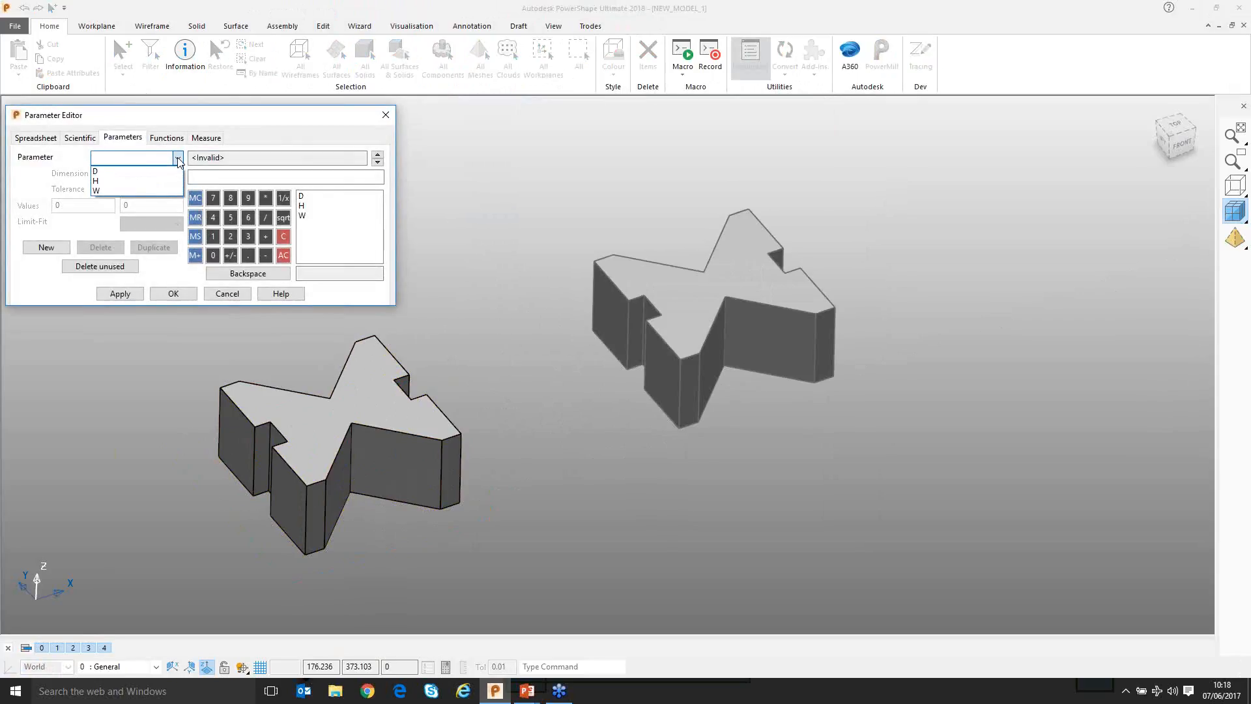
{"action": "left_click", "coordinate": [112, 181]}
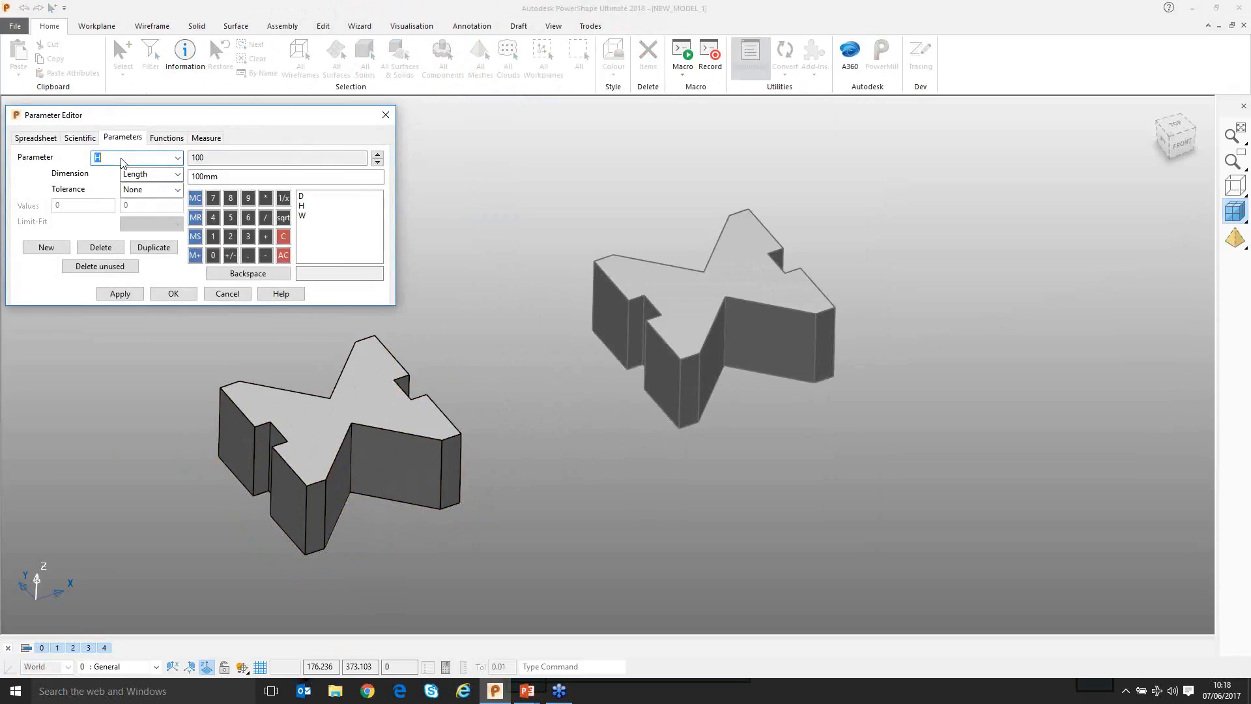
{"action": "key", "text": "Tab"}
{"action": "key", "text": "Tab"}
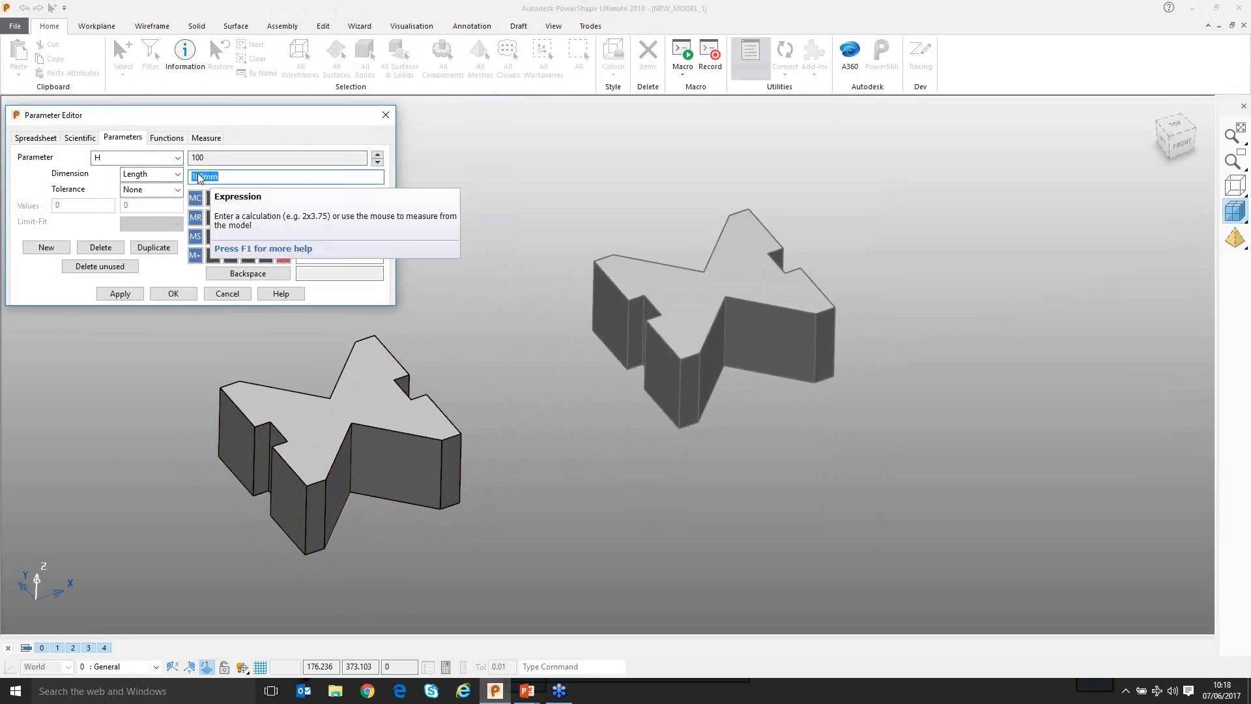
{"action": "left_click", "coordinate": [177, 158]}
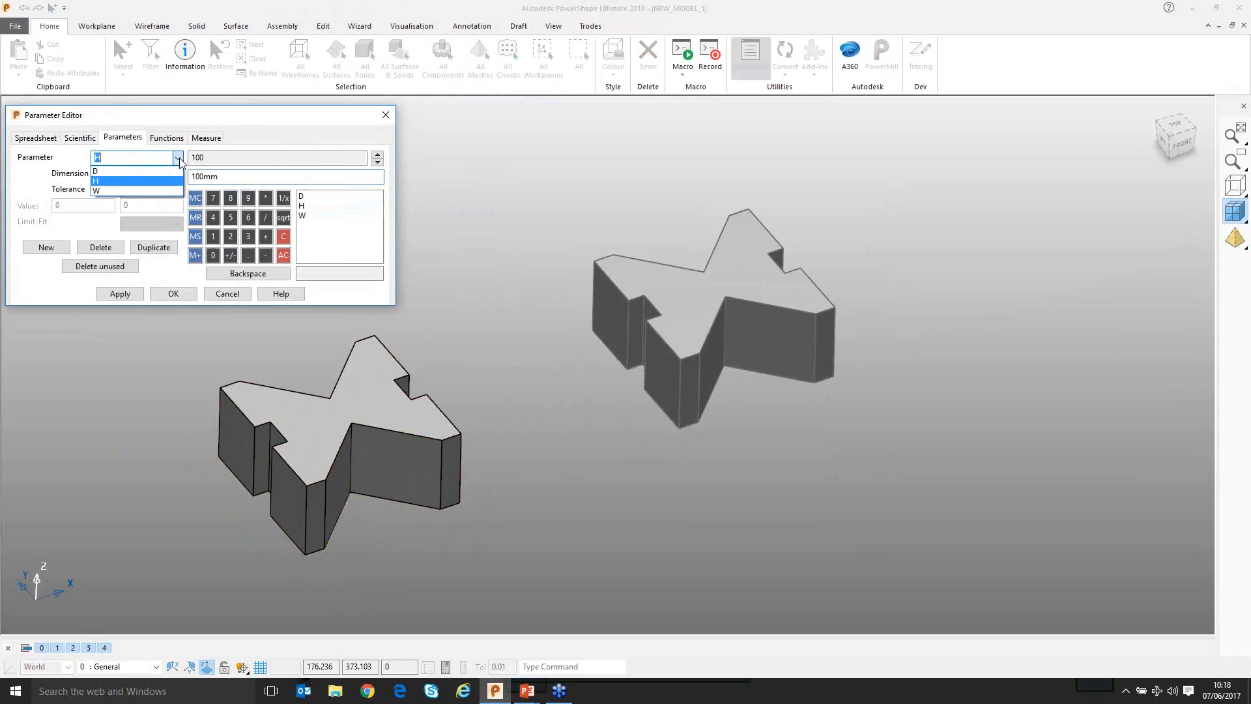
{"action": "left_click", "coordinate": [130, 171]}
{"action": "left_click", "coordinate": [223, 176]}
{"action": "type", "text": "120"}
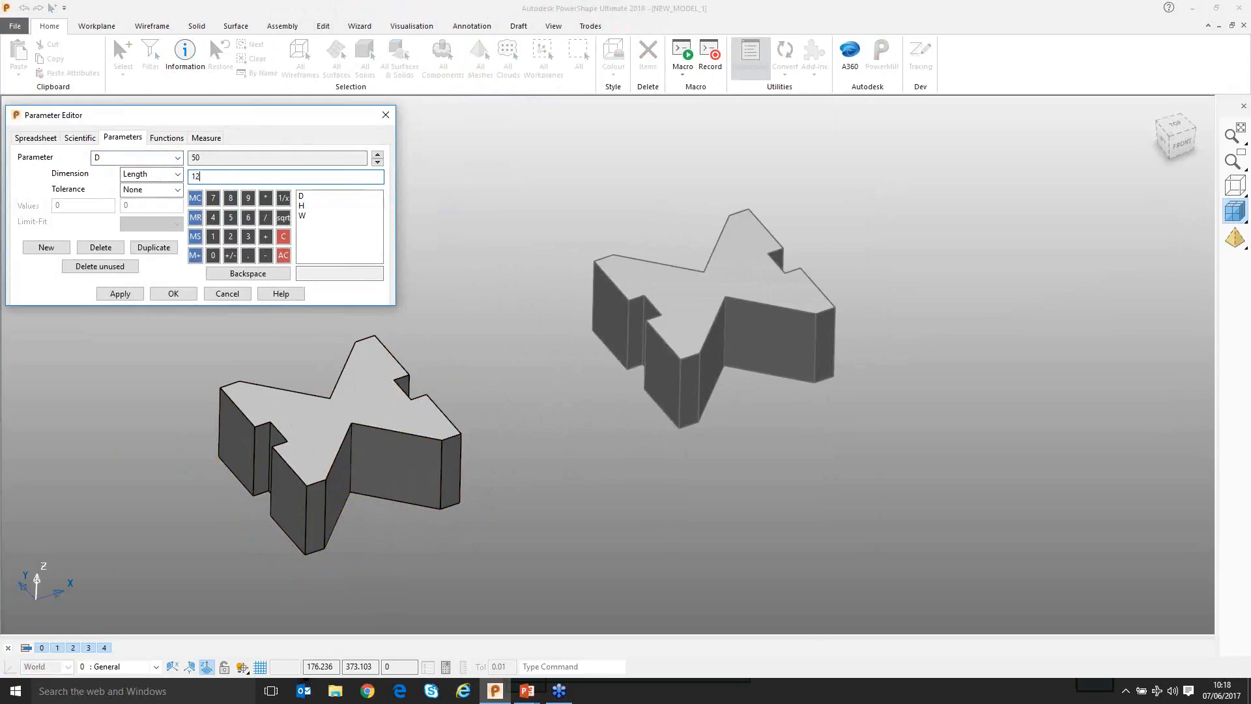
{"action": "left_click", "coordinate": [117, 293]}
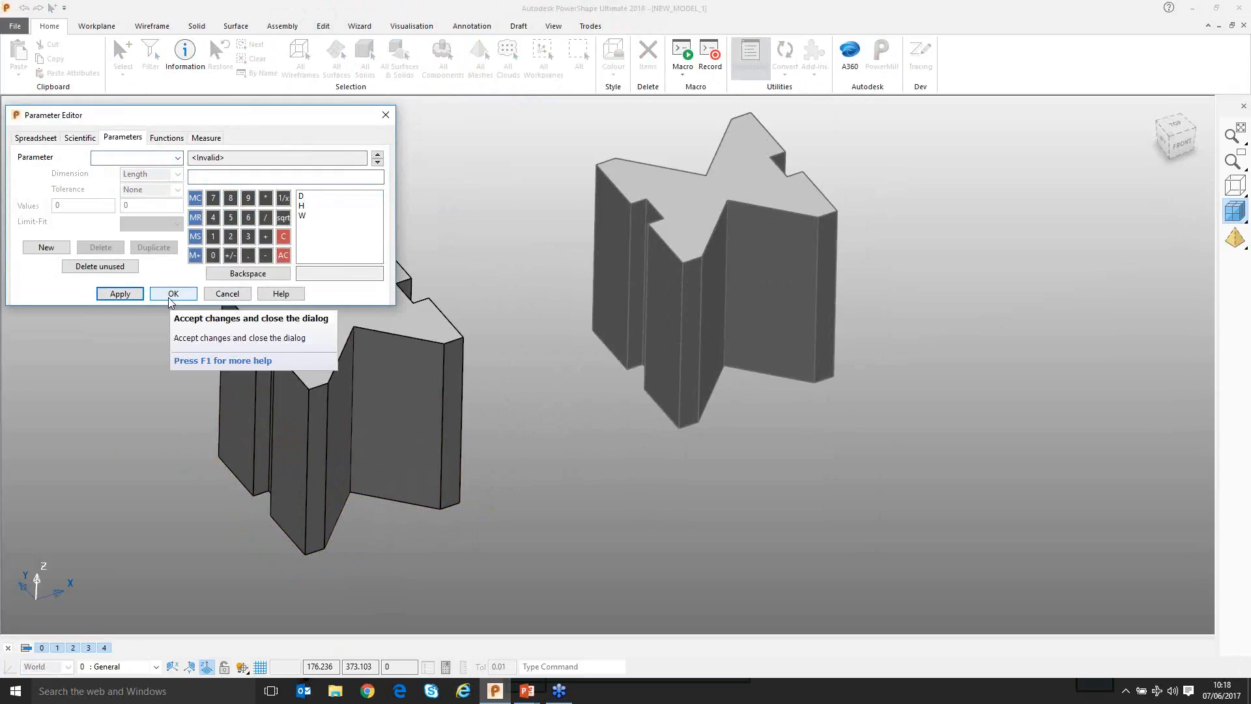
{"action": "left_click", "coordinate": [173, 294]}
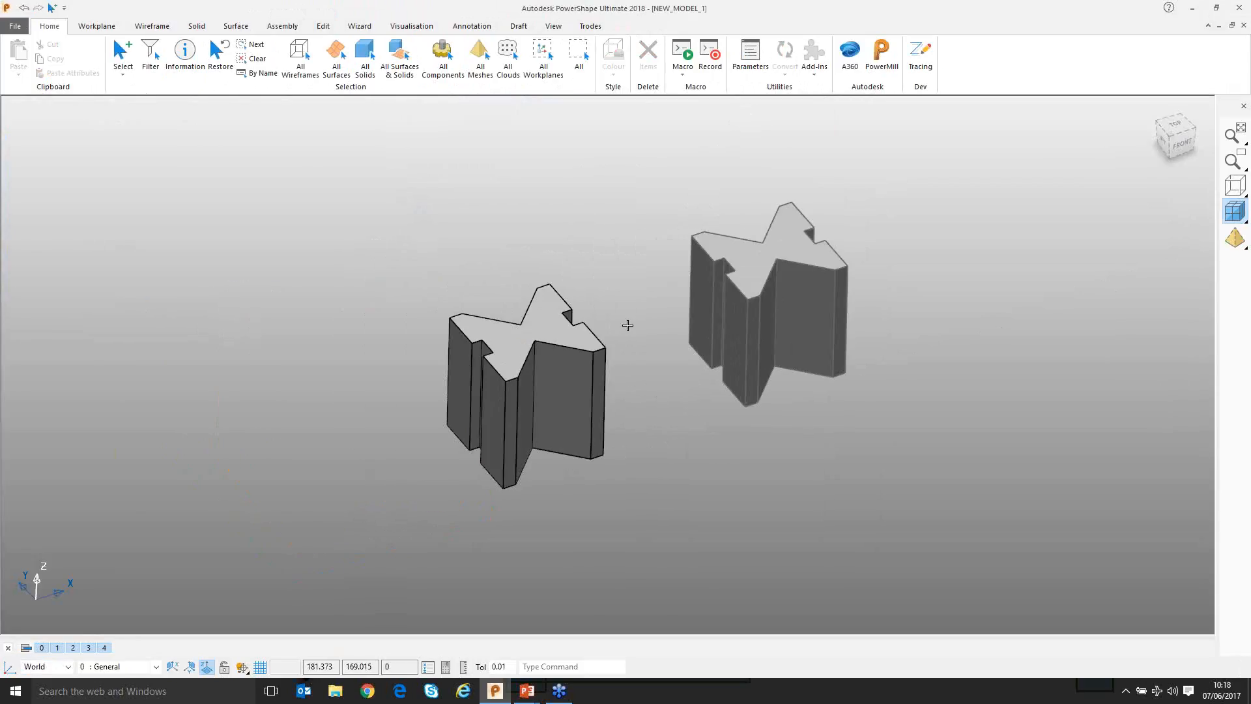
Delete the copied notched solid, keeping the original
{"action": "middle_click_drag", "start_coordinate": [628, 325], "coordinate": [690, 399]}
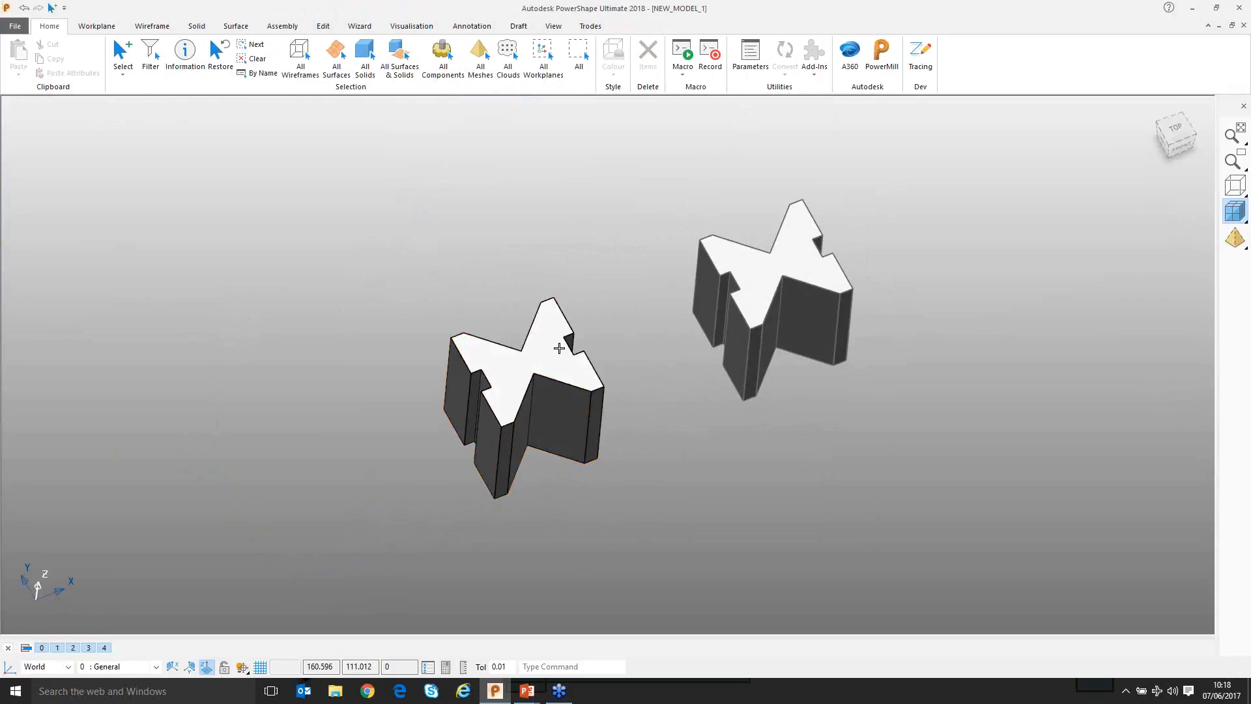
{"action": "mouse_move", "coordinate": [559, 348]}
{"action": "middle_mouse_down"}
{"action": "mouse_move", "coordinate": [589, 413]}
{"action": "mouse_move", "coordinate": [544, 358]}
{"action": "middle_mouse_up"}
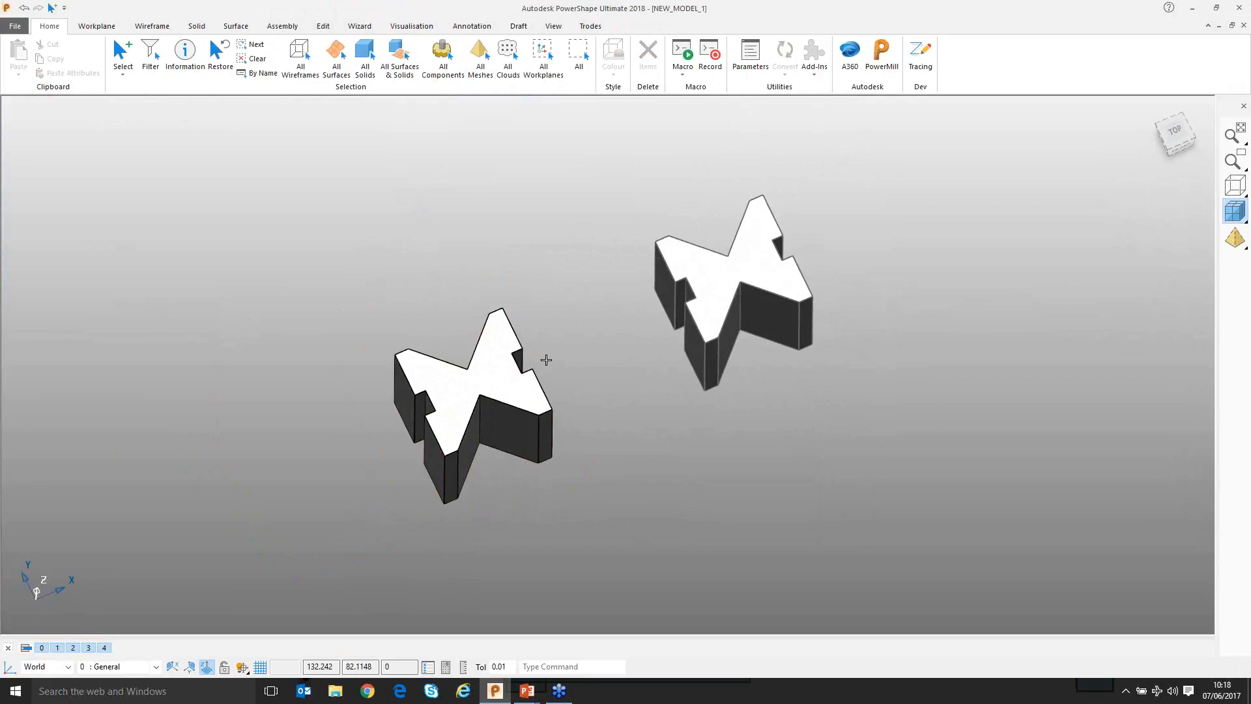
{"action": "middle_click_drag", "start_coordinate": [643, 382], "coordinate": [556, 397]}
{"action": "scroll", "coordinate": [593, 361], "scroll_direction": "up", "scroll_amount": 1}
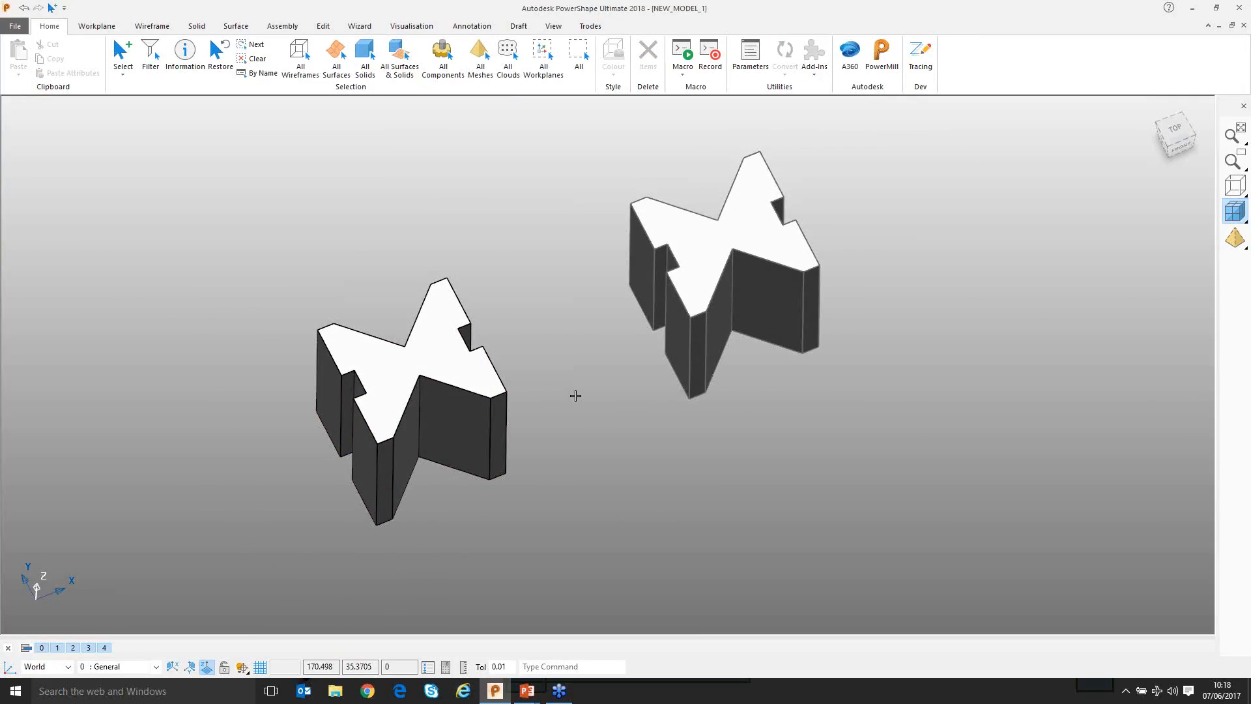
{"action": "left_click", "coordinate": [706, 281]}
{"action": "key", "text": "Delete"}
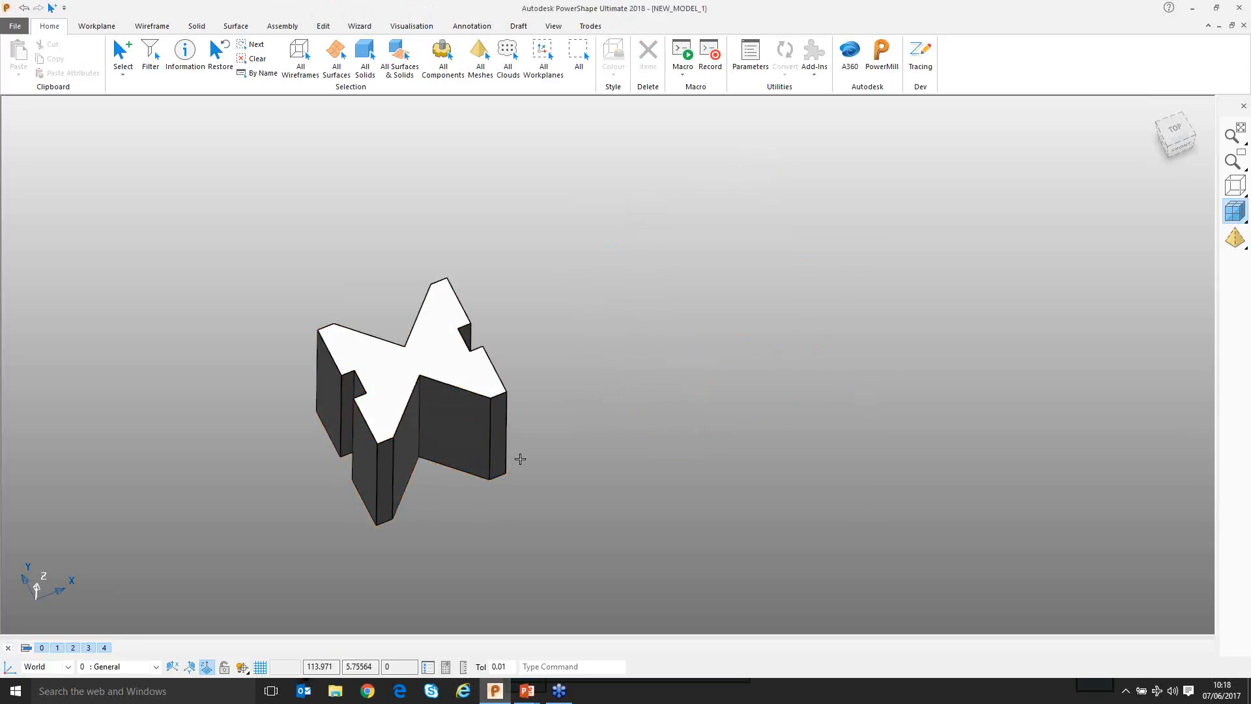
{"action": "scroll", "coordinate": [538, 445], "scroll_direction": "up", "scroll_amount": 1}
{"action": "middle_click_drag", "start_coordinate": [539, 445], "coordinate": [648, 357], "text": "shift"}
{"action": "left_click", "coordinate": [647, 357]}
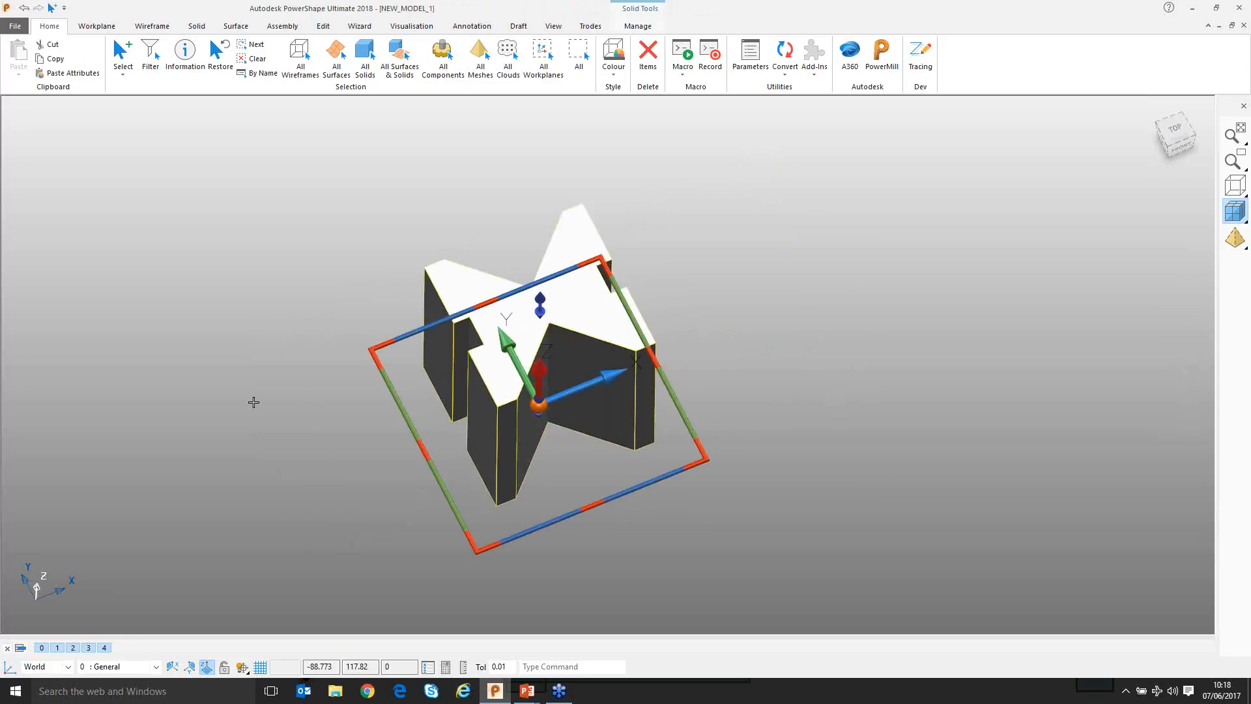
{"action": "left_click", "coordinate": [190, 391]}
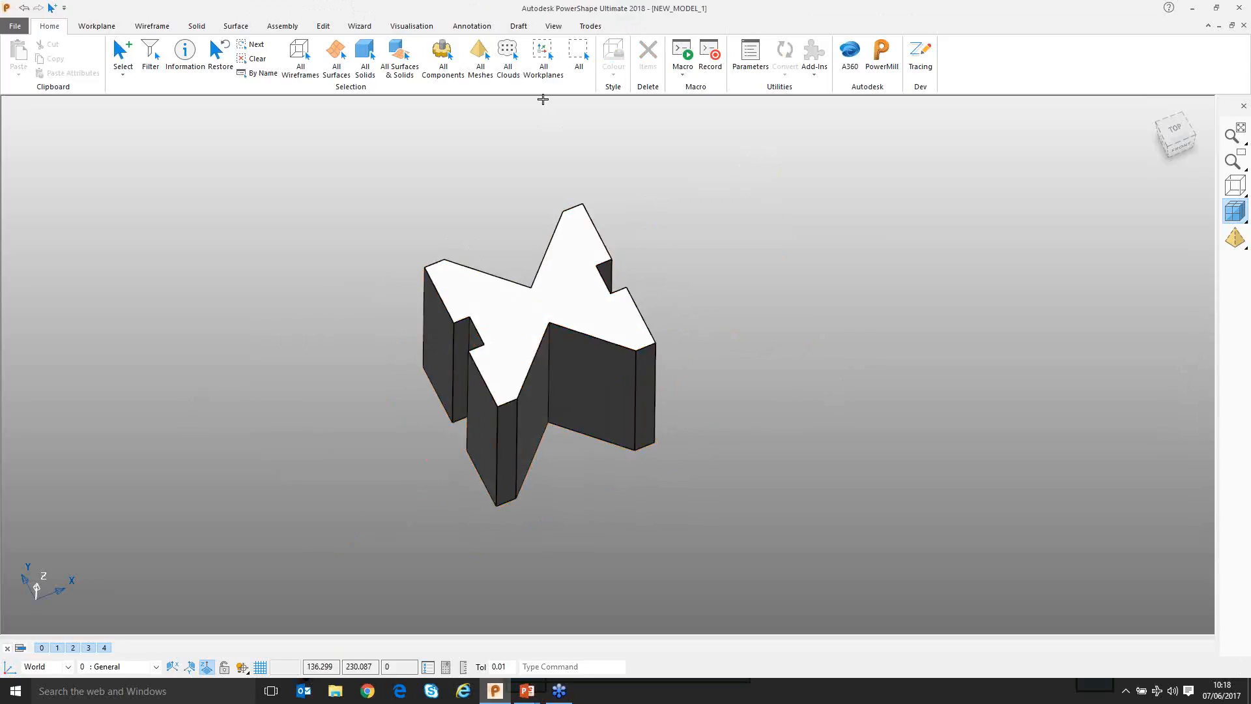
Select the notched solid and start creating a symbol definition from it
{"action": "left_click", "coordinate": [465, 27]}
{"action": "scroll", "coordinate": [469, 229], "scroll_direction": "up", "scroll_amount": 2}
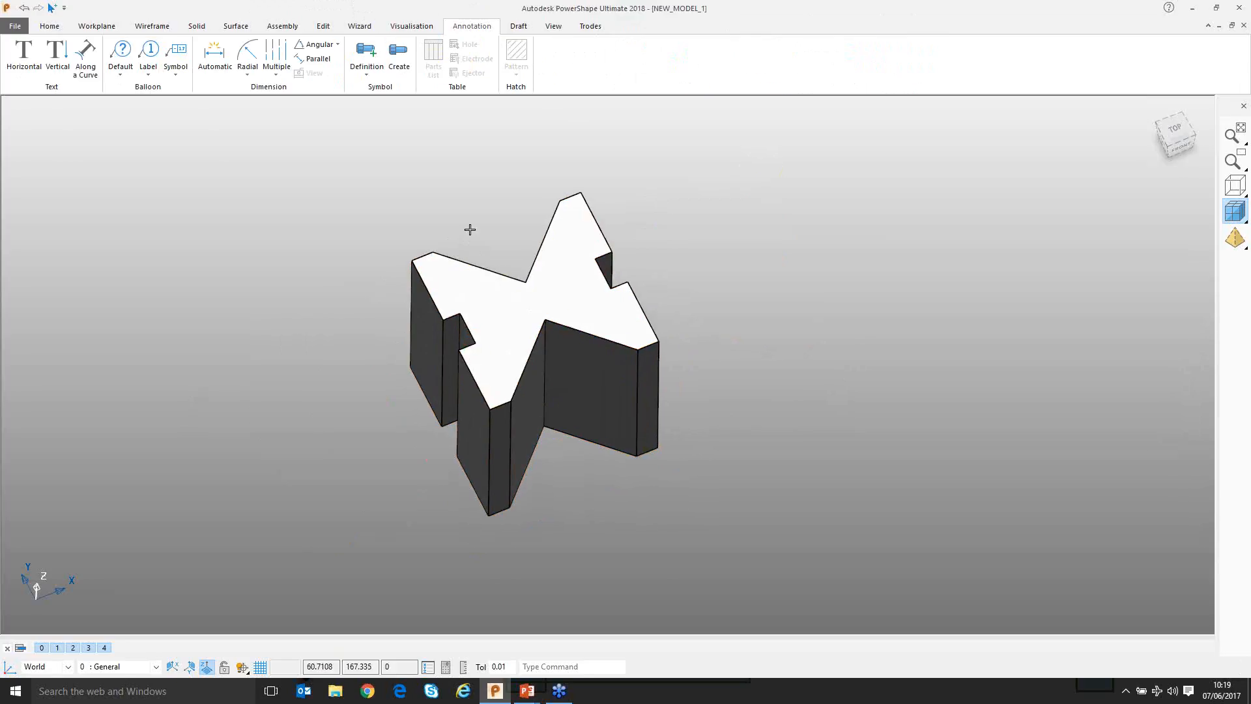
{"action": "left_click", "coordinate": [367, 77]}
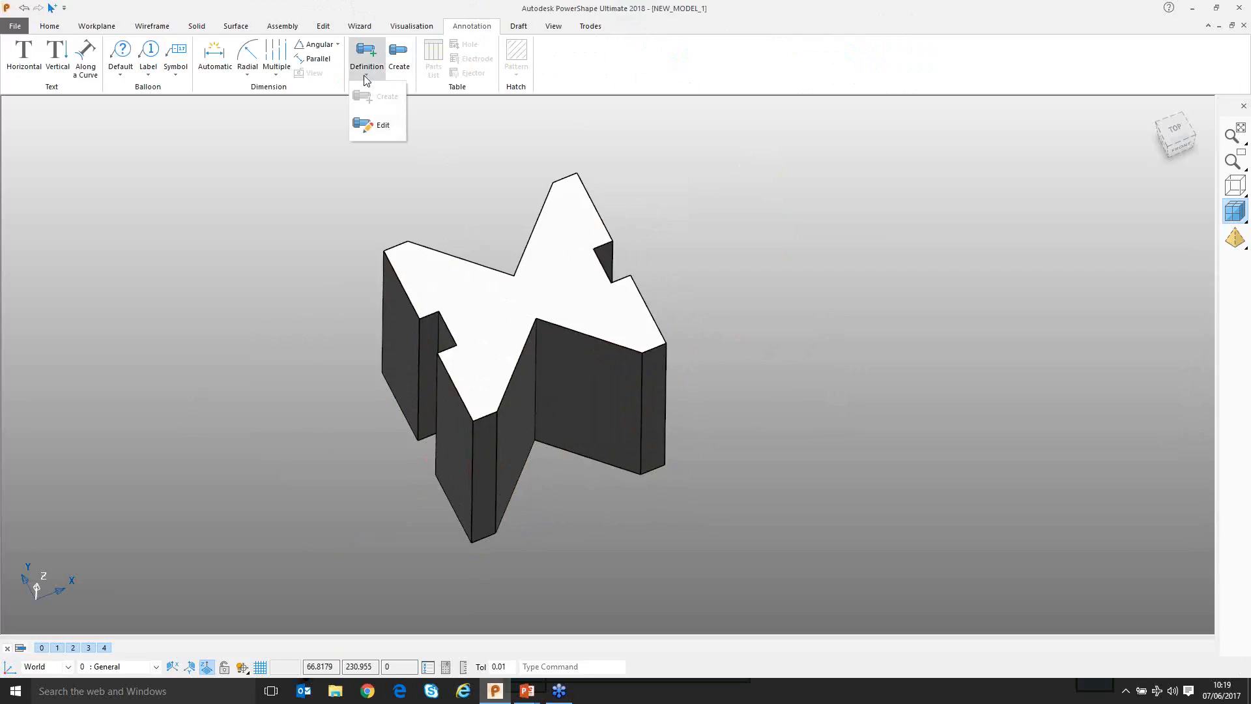
{"action": "left_click", "coordinate": [257, 133]}
{"action": "left_click", "coordinate": [472, 302]}
{"action": "left_click", "coordinate": [367, 77]}
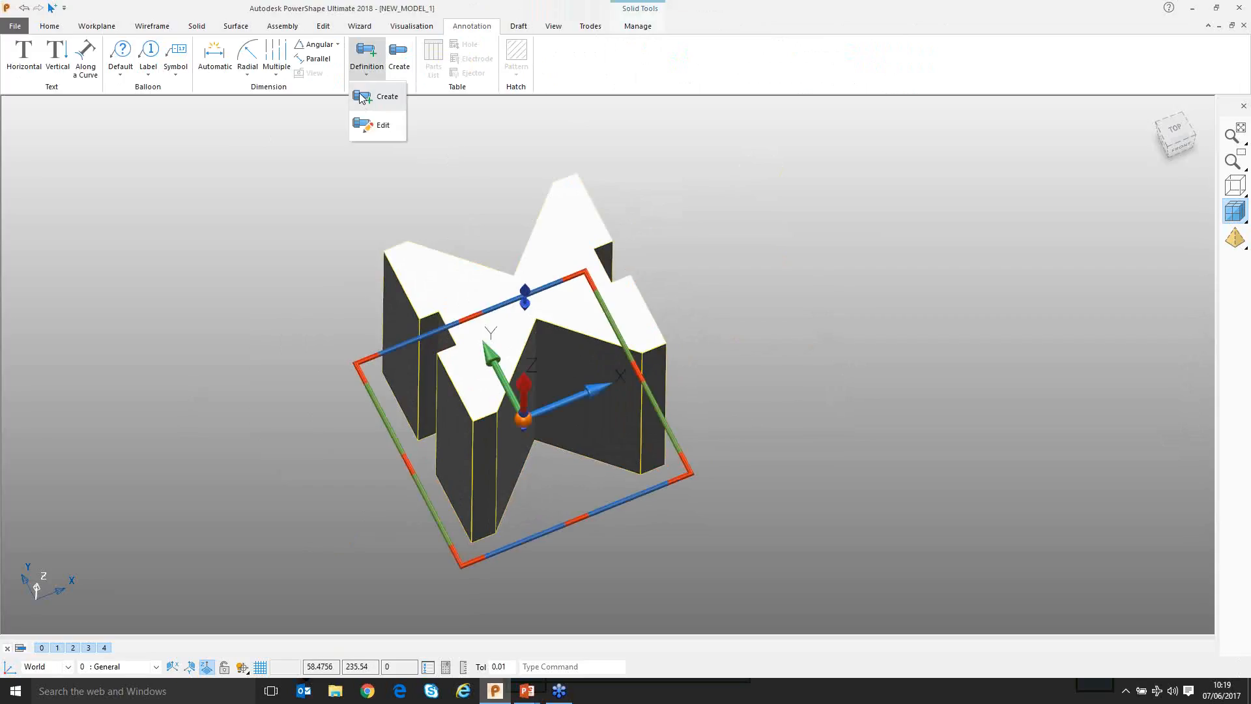
{"action": "left_click", "coordinate": [360, 97]}
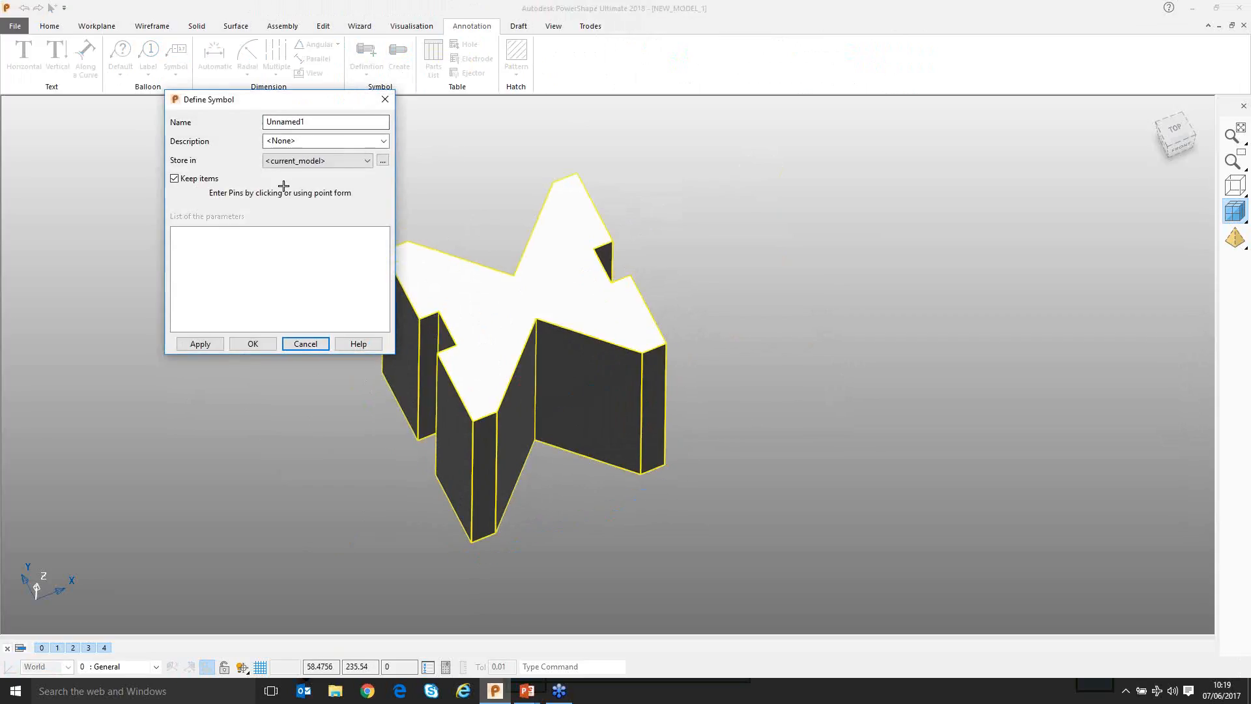
Name the symbol definition Demo and store it in the current model
{"action": "middle_click_drag", "start_coordinate": [556, 228], "coordinate": [634, 237], "text": "shift"}
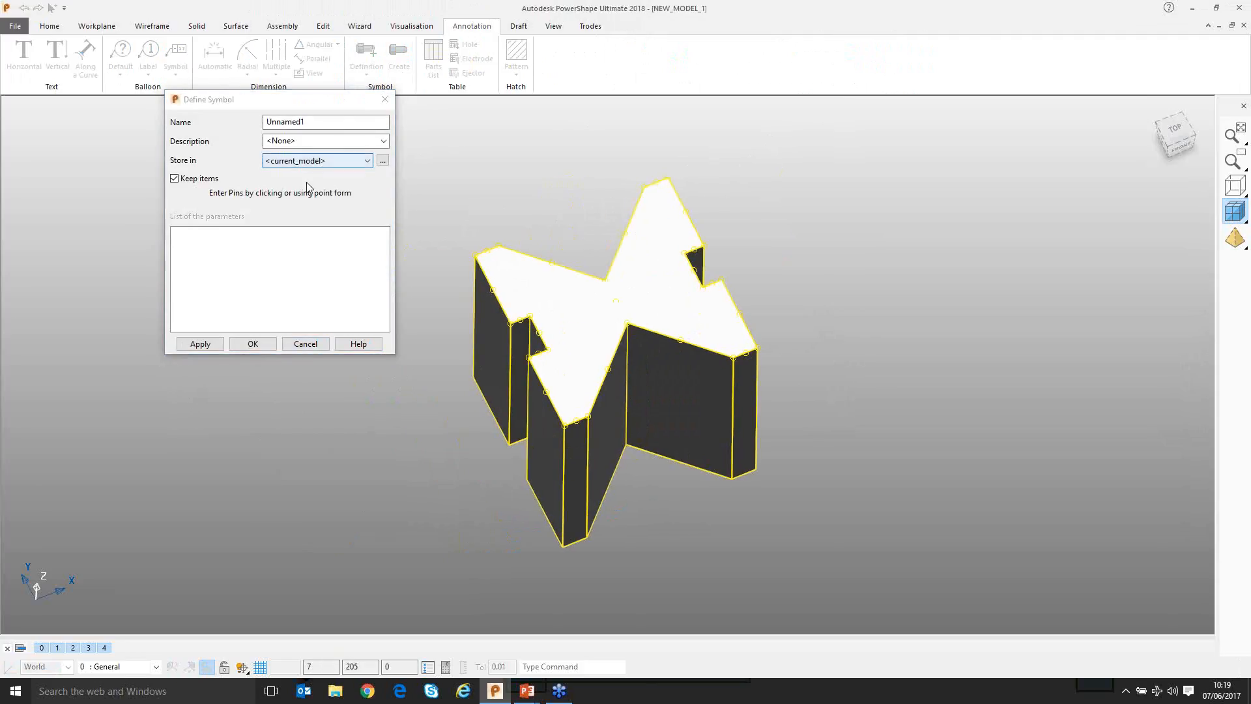
{"action": "left_click_drag", "start_coordinate": [324, 124], "coordinate": [241, 123]}
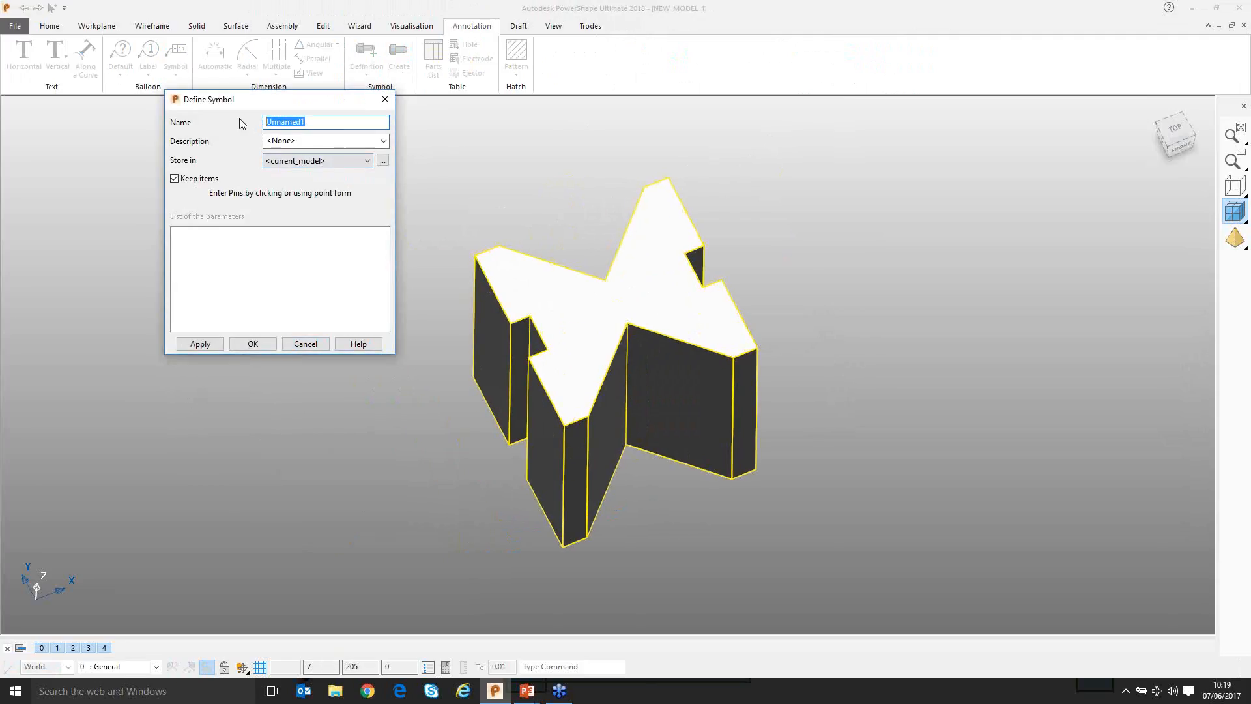
{"action": "type", "text": "Demo"}
{"action": "left_click", "coordinate": [367, 163]}
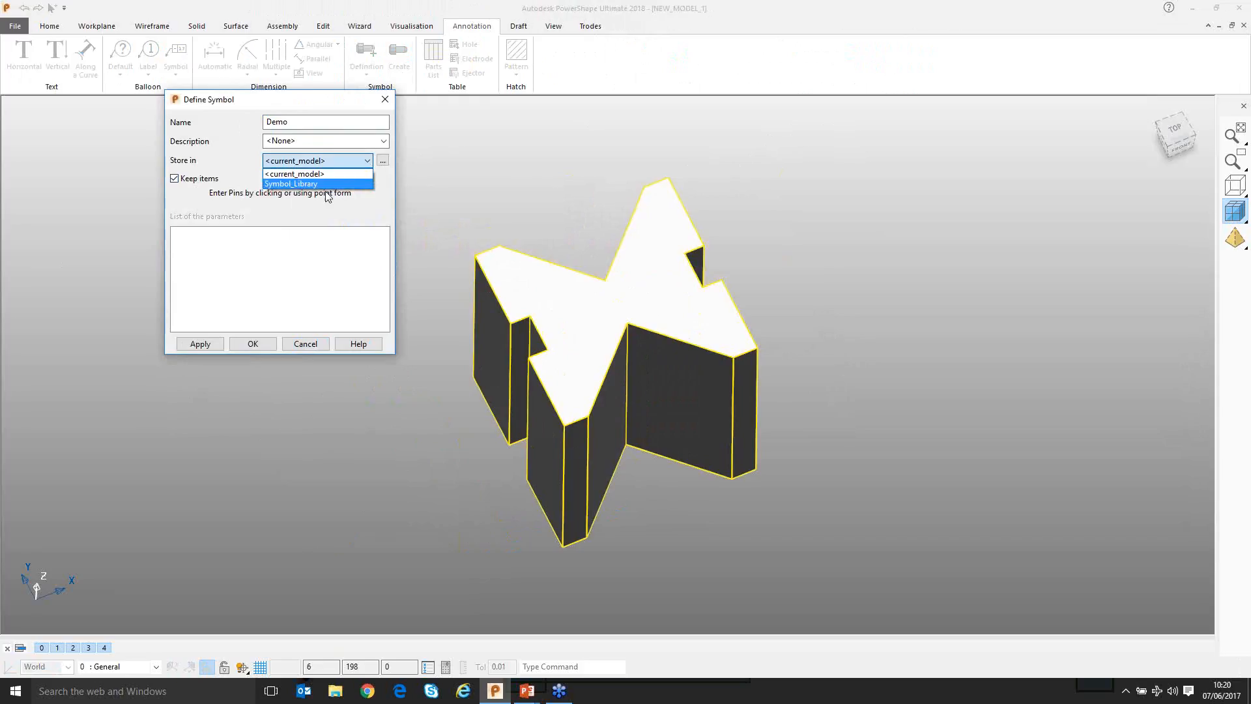
{"action": "left_click", "coordinate": [315, 174]}
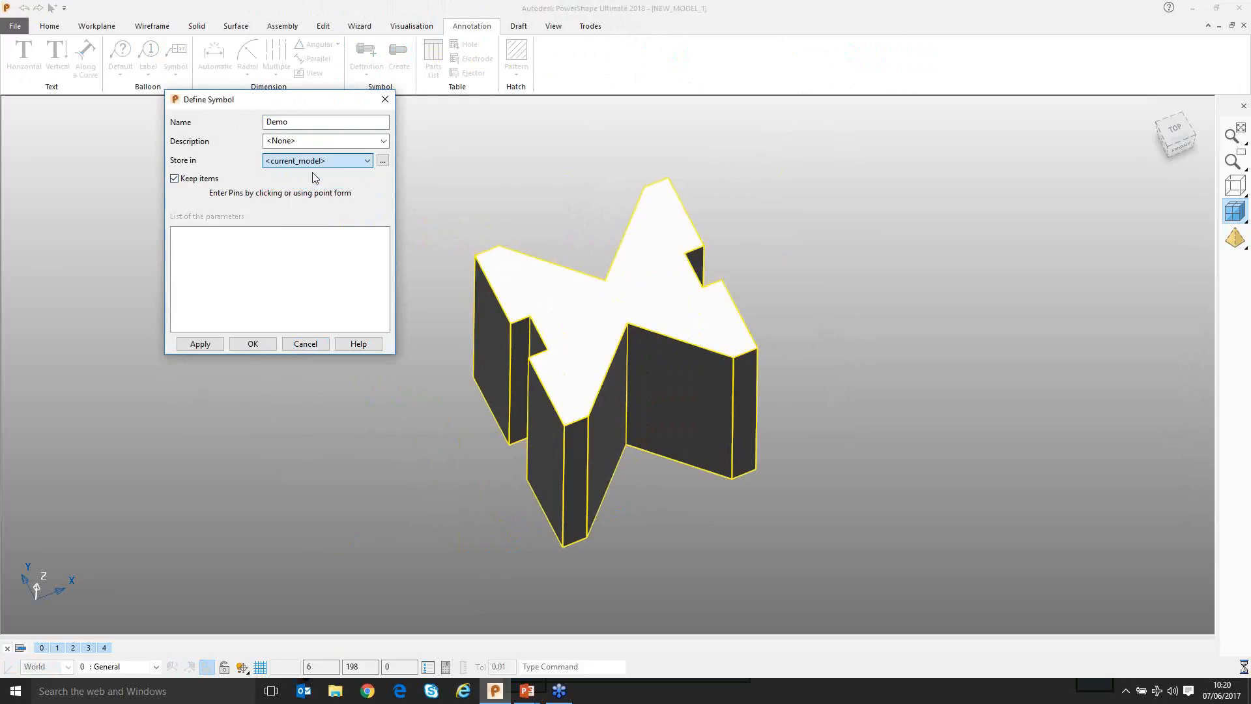
Place the symbol's first pin at the centre of the solid's bottom face, apply the definition, and close the dialog
{"action": "middle_click_drag", "start_coordinate": [620, 460], "coordinate": [622, 150]}
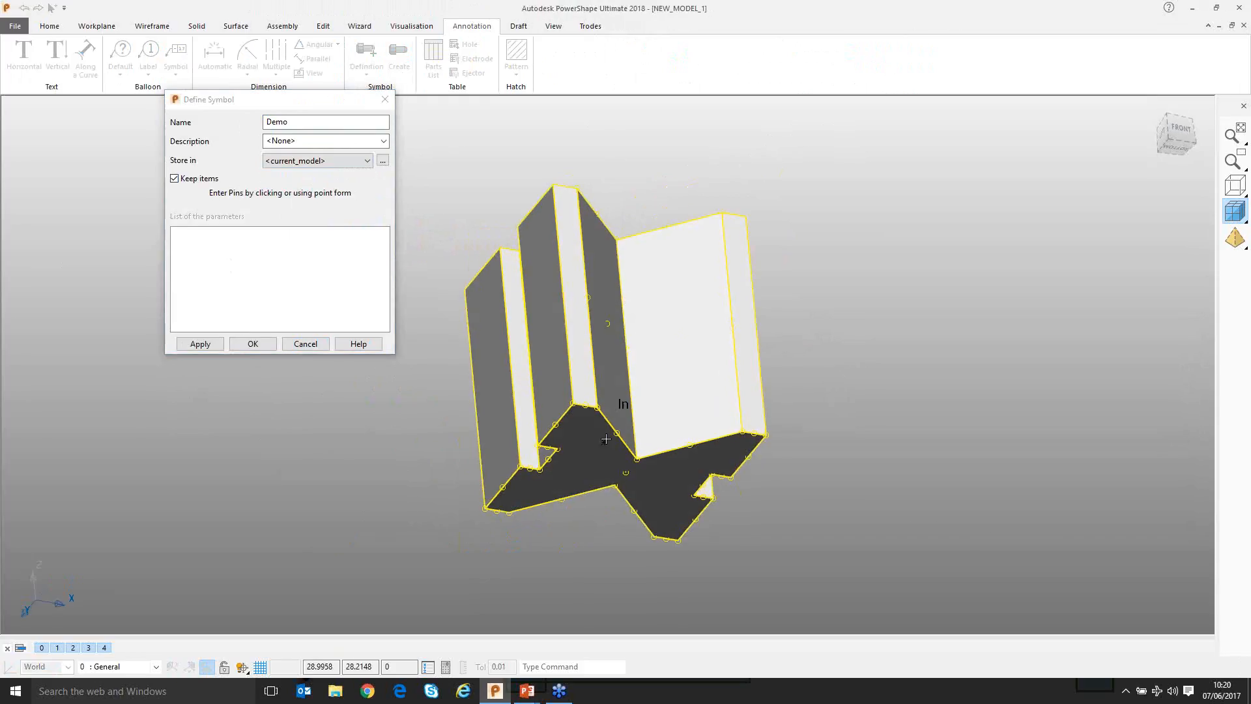
{"action": "left_click", "coordinate": [626, 474]}
{"action": "middle_click_drag", "start_coordinate": [659, 197], "coordinate": [633, 509]}
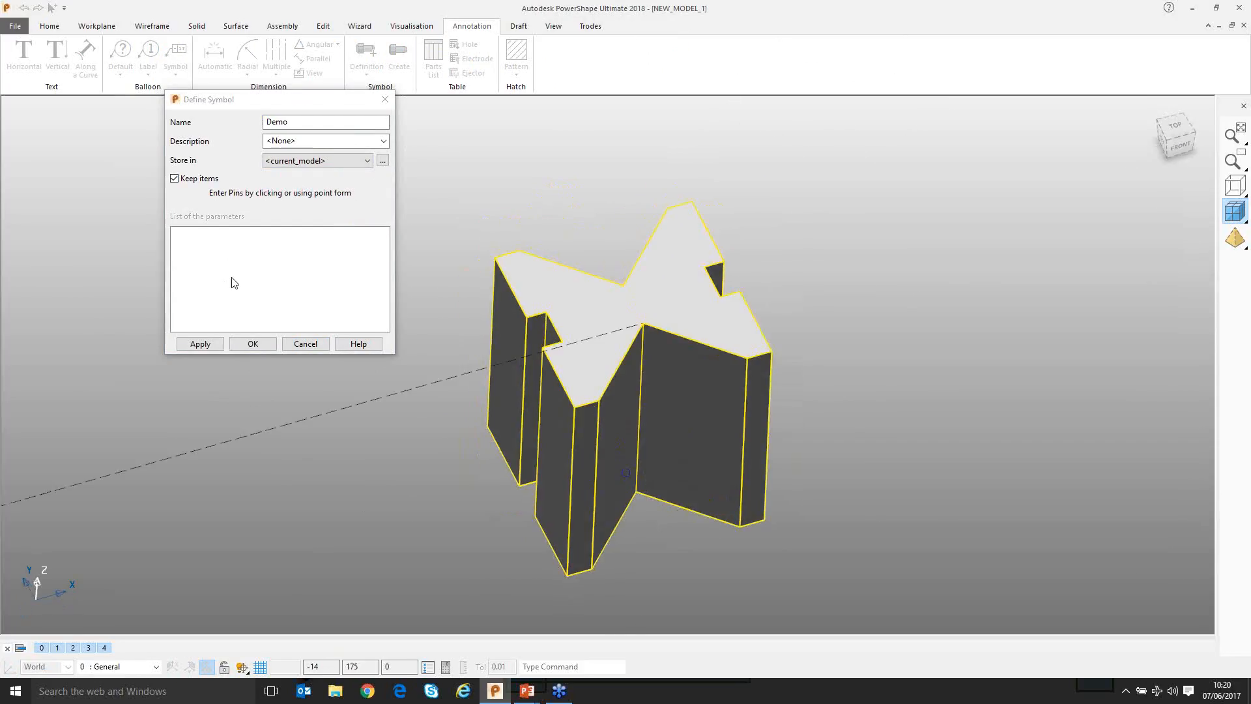
{"action": "left_click", "coordinate": [200, 345]}
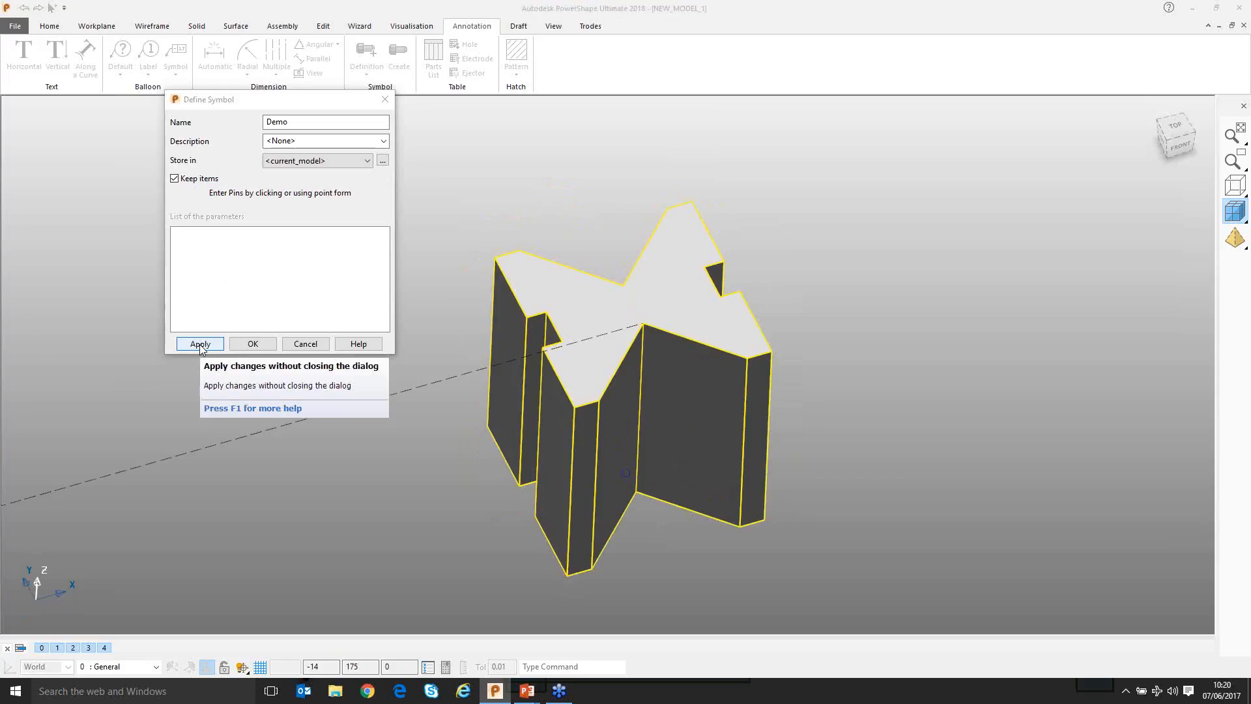
{"action": "left_click", "coordinate": [305, 344]}
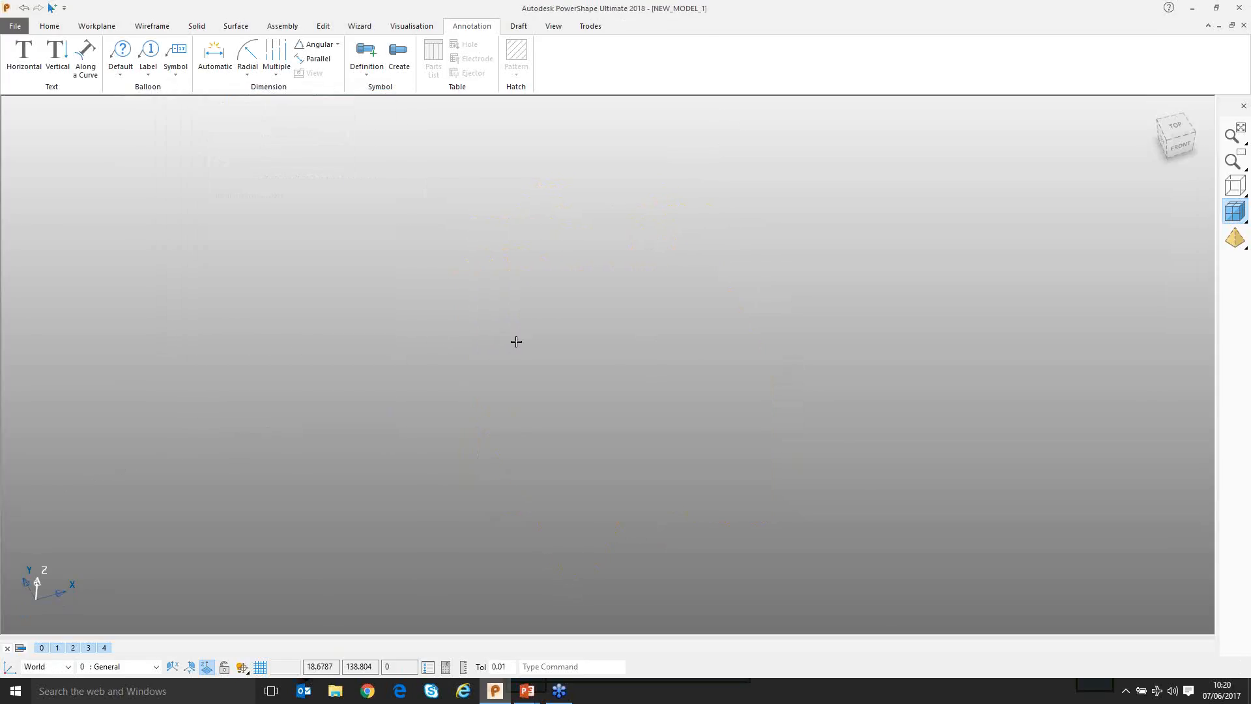
Place three instances of the Demo symbol from the current model in the empty workspace, positioned at pin 1 with angle 0
{"action": "middle_click_drag", "start_coordinate": [303, 292], "coordinate": [307, 319]}
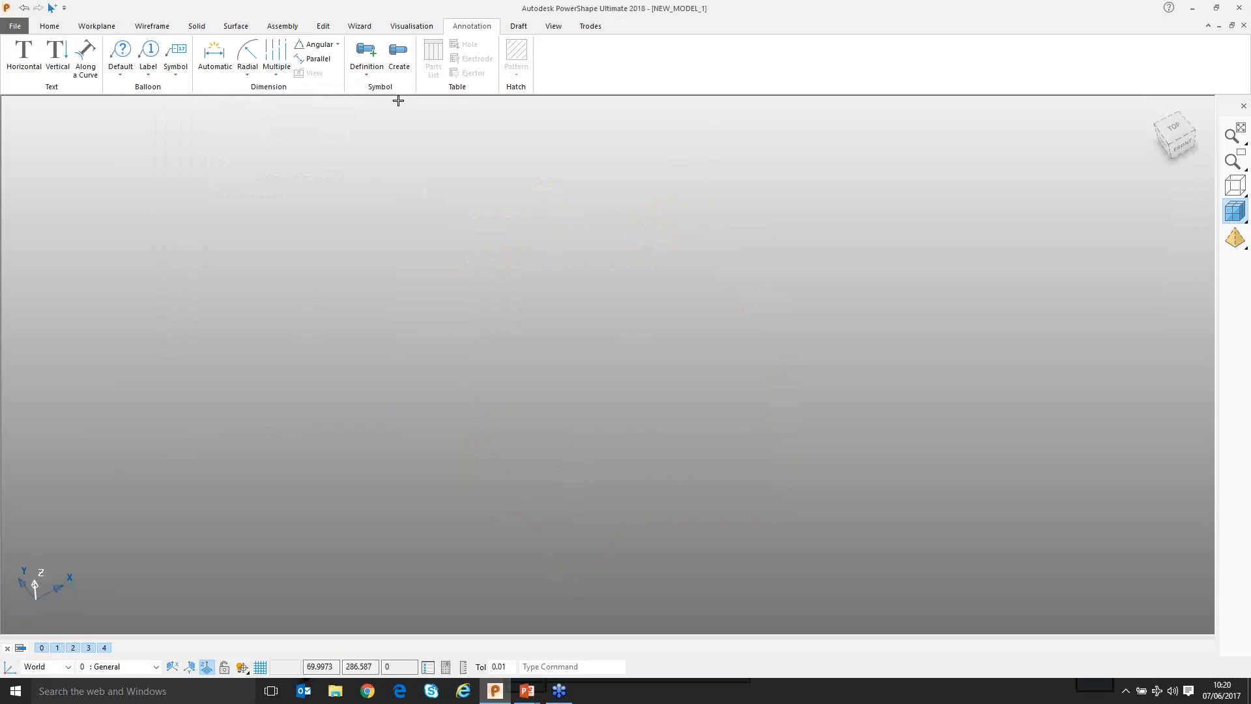
{"action": "left_click", "coordinate": [399, 60]}
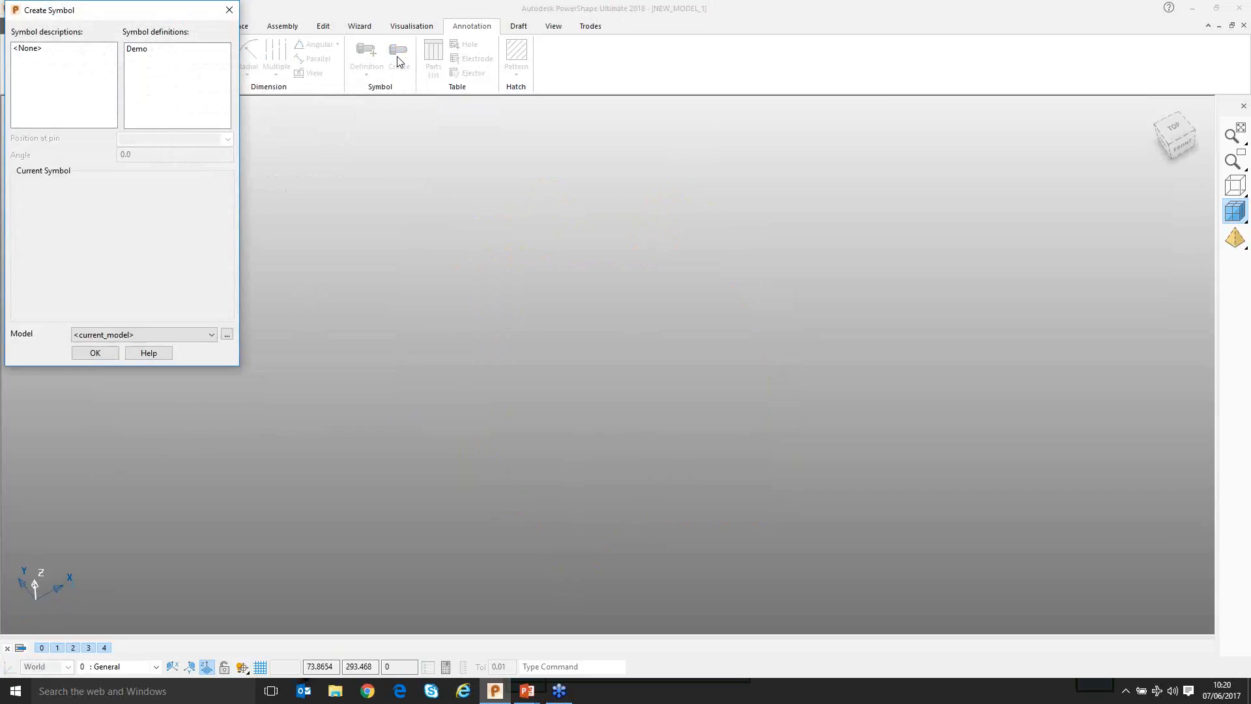
{"action": "left_click", "coordinate": [135, 49]}
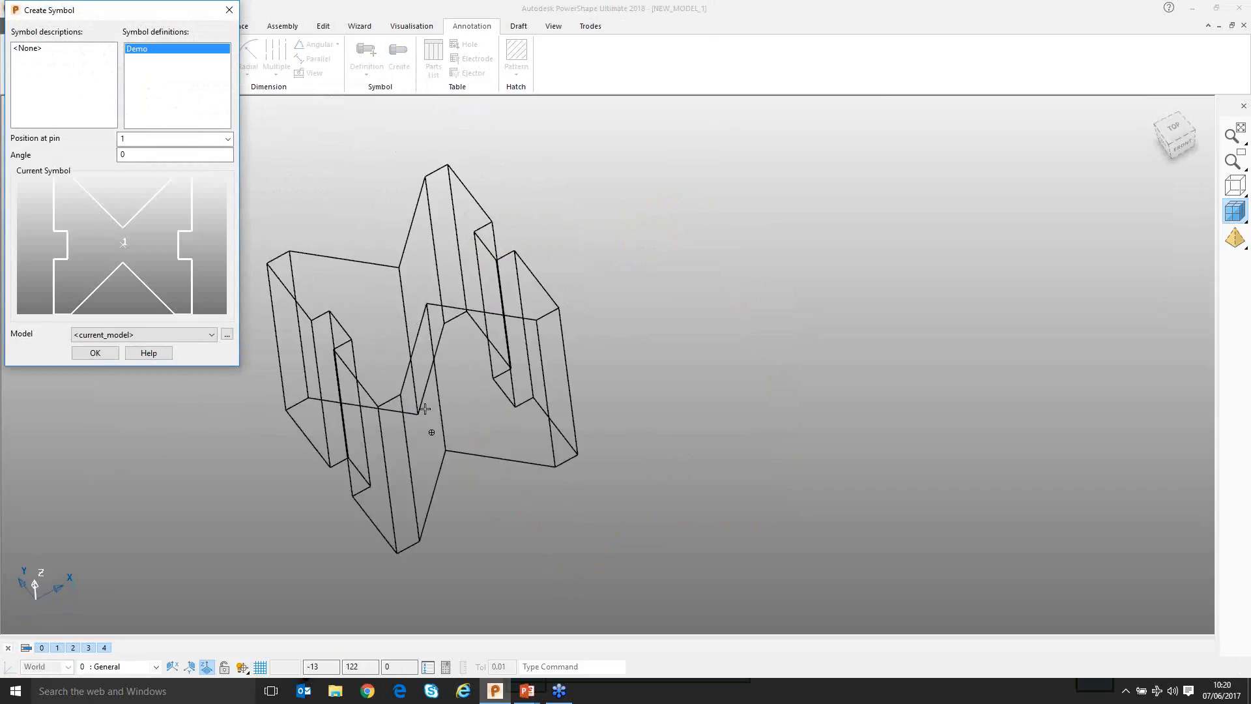
{"action": "left_click", "coordinate": [401, 381]}
{"action": "left_click", "coordinate": [857, 363]}
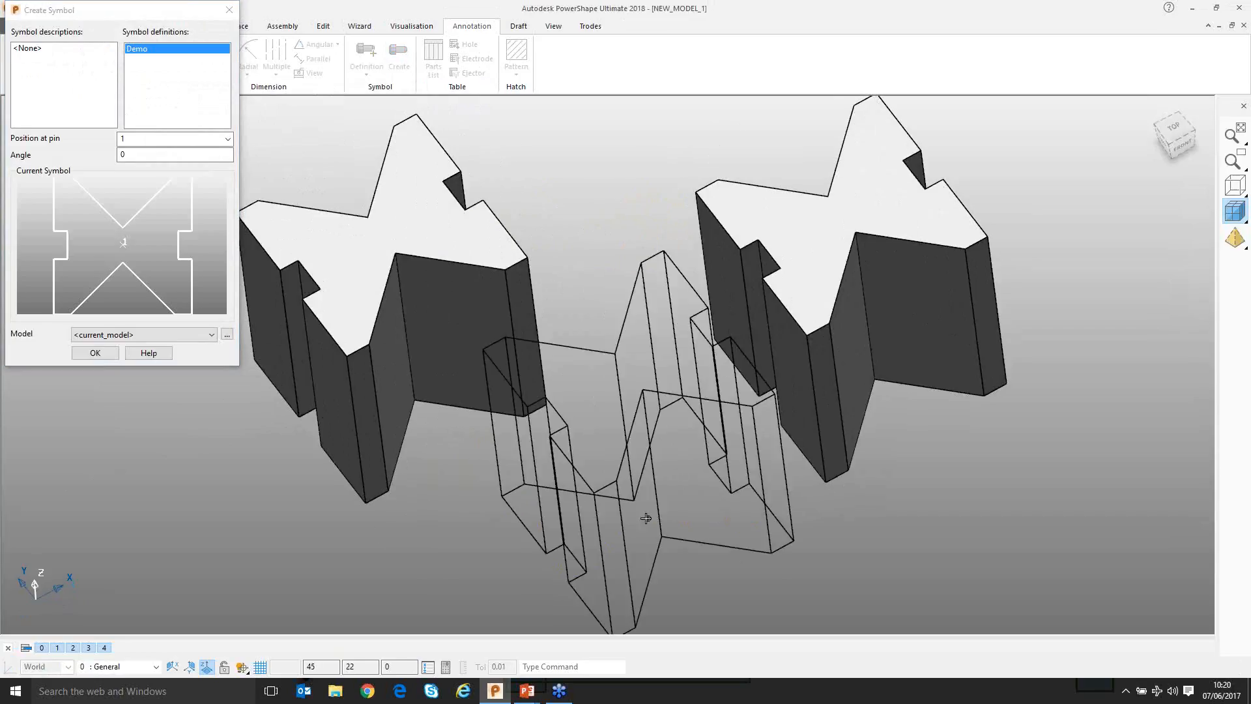
{"action": "scroll", "coordinate": [710, 411], "scroll_direction": "down", "scroll_amount": 5}
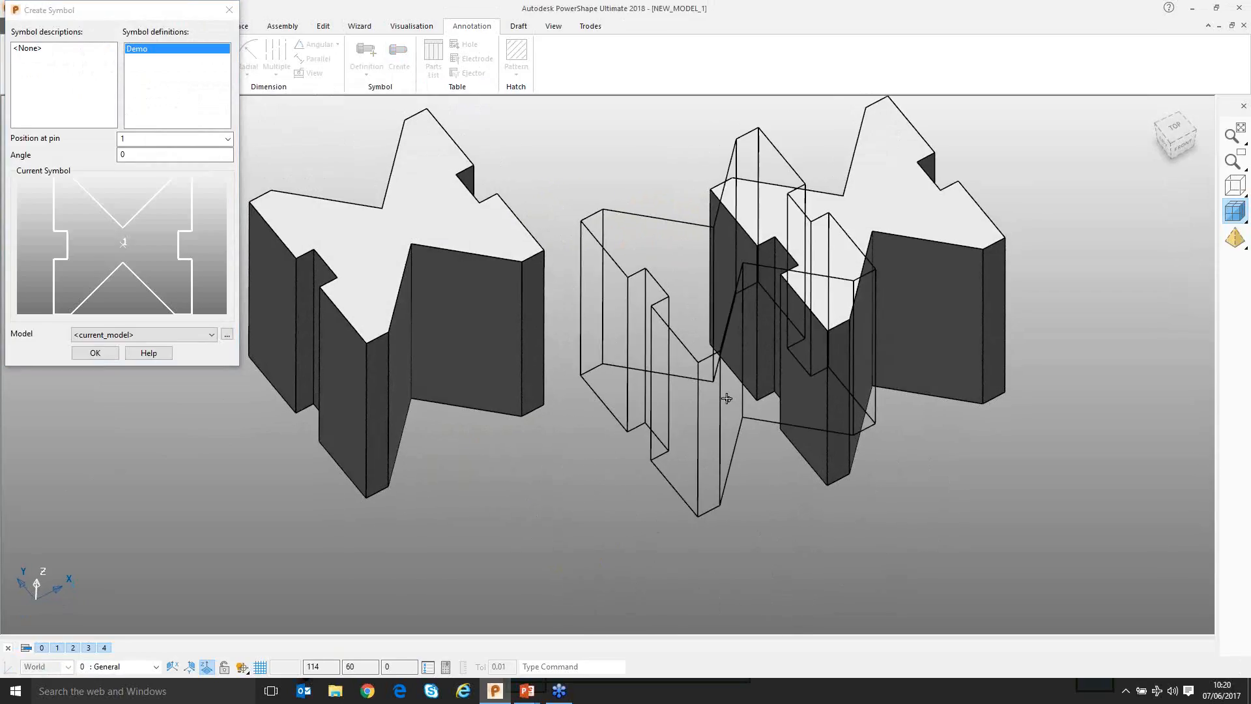
{"action": "left_click", "coordinate": [601, 443]}
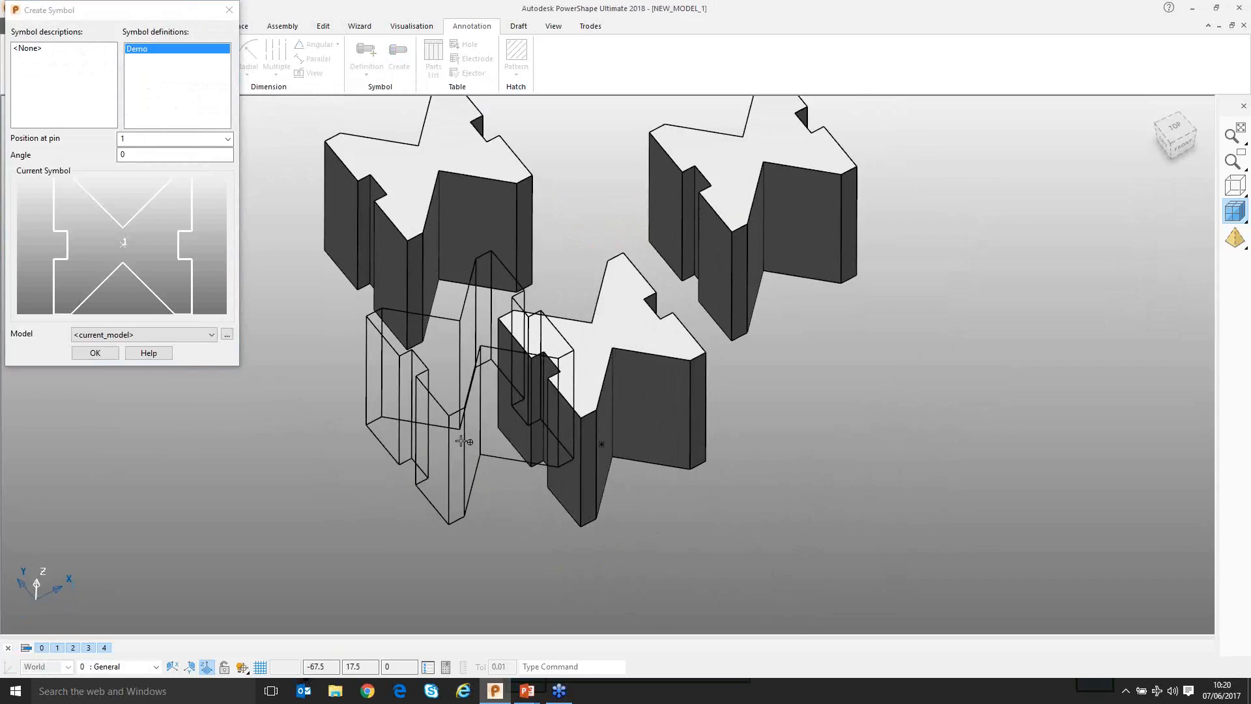
{"action": "left_click", "coordinate": [92, 356]}
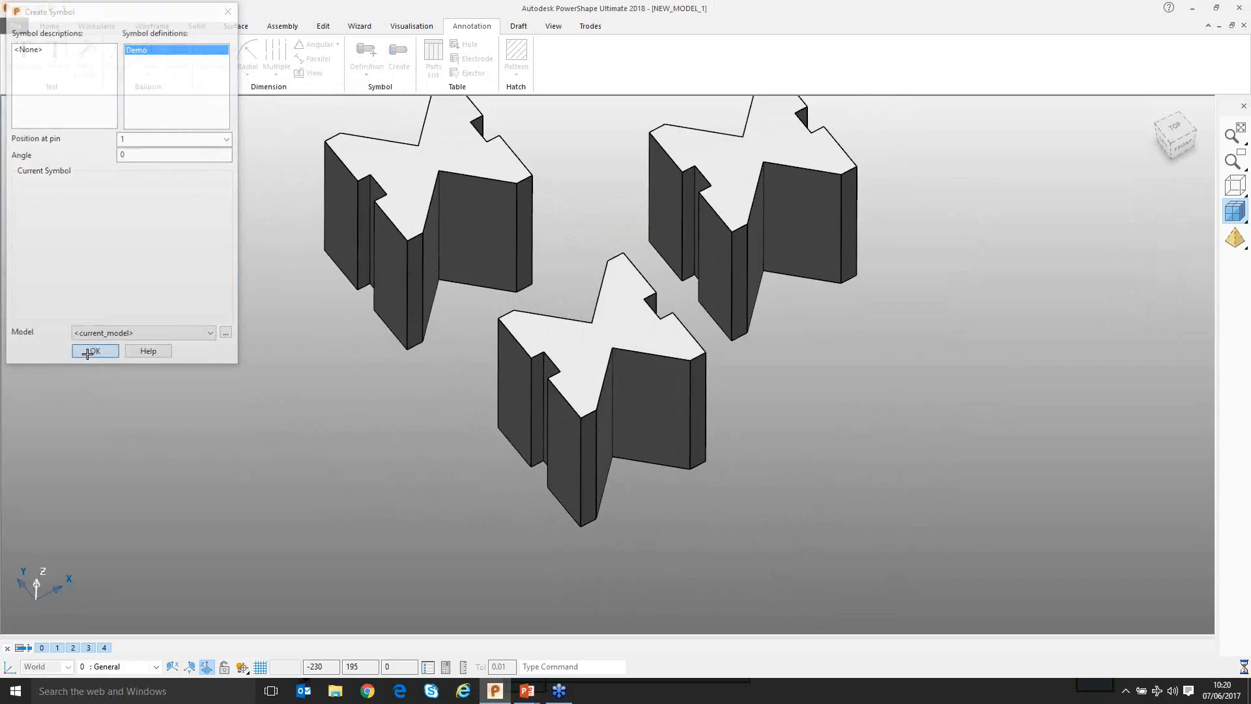
Delete all three placed Demo symbols
{"action": "scroll", "coordinate": [526, 344], "scroll_direction": "down", "scroll_amount": 3}
{"action": "left_click_drag", "start_coordinate": [349, 151], "coordinate": [829, 480]}
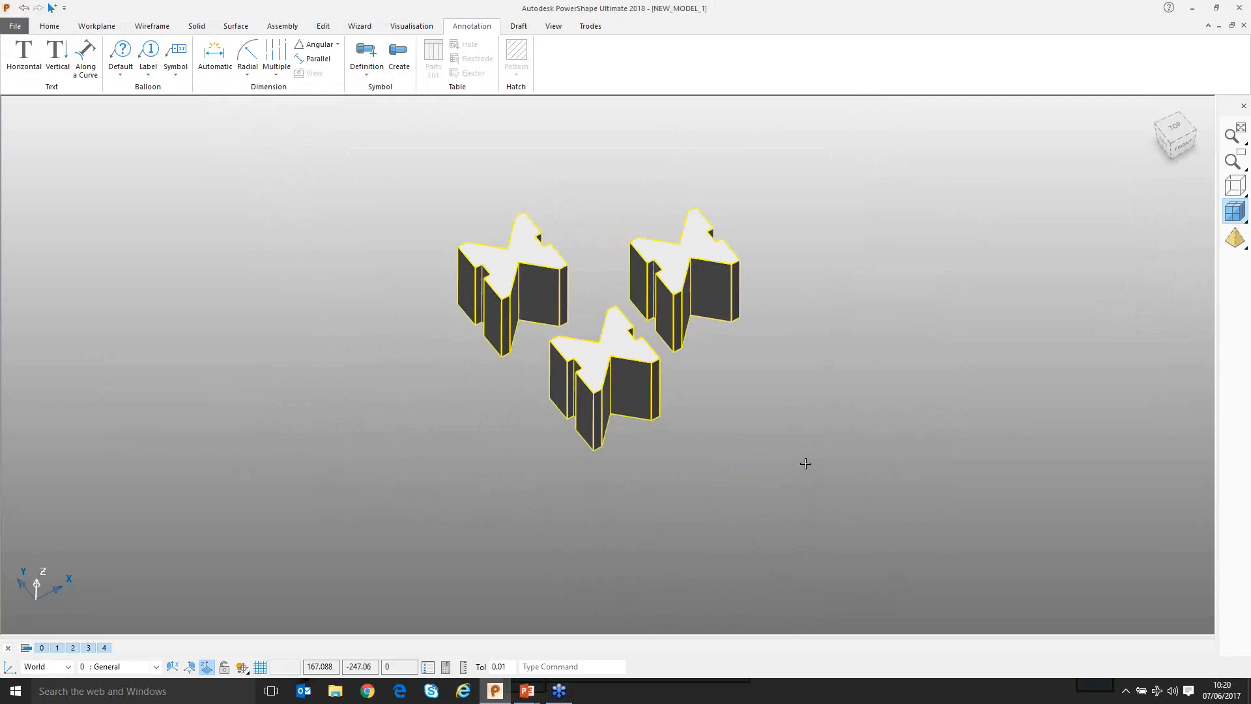
{"action": "key", "text": "Delete"}
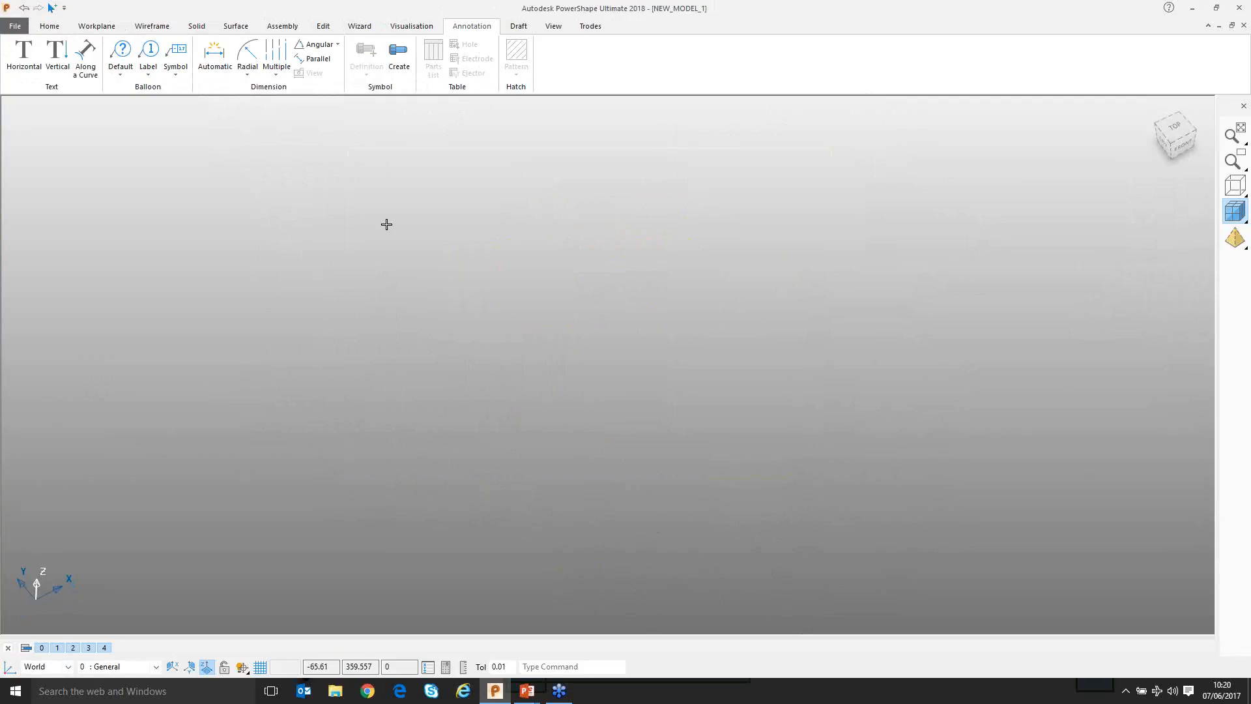
Start creating a symbol and choose the Vblock definition from the Symbol_Library model
{"action": "left_click", "coordinate": [399, 57]}
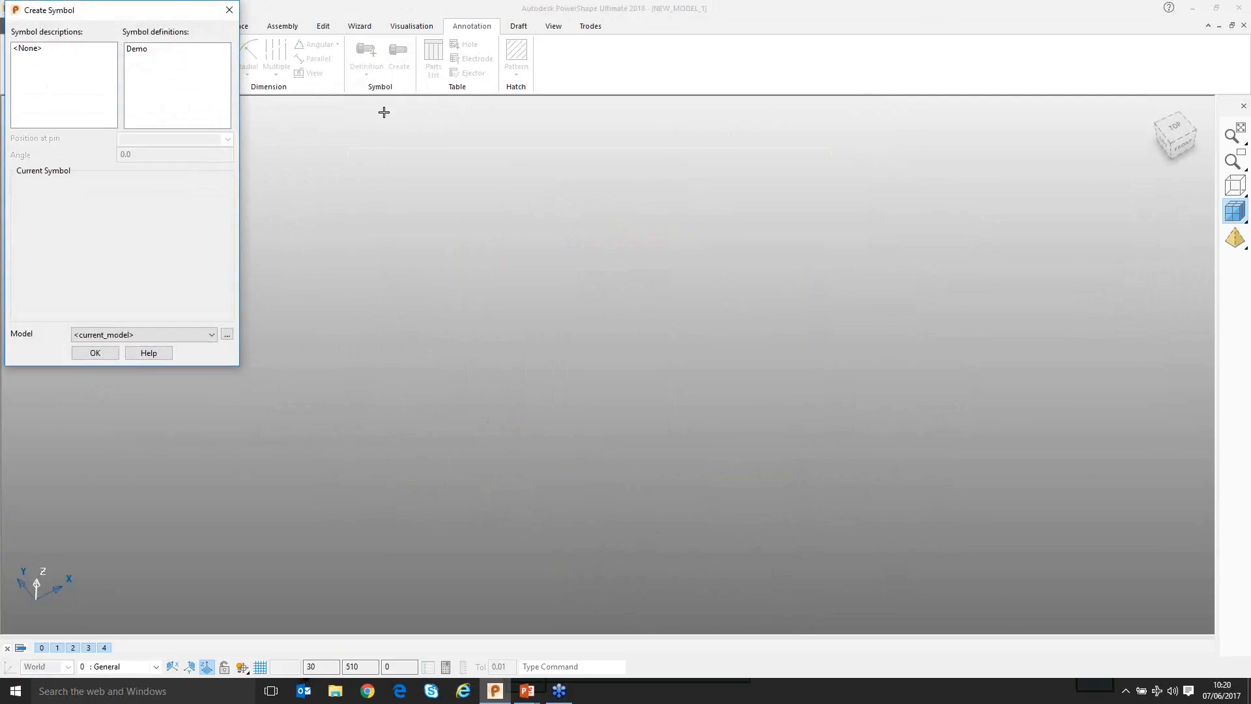
{"action": "left_click", "coordinate": [124, 334]}
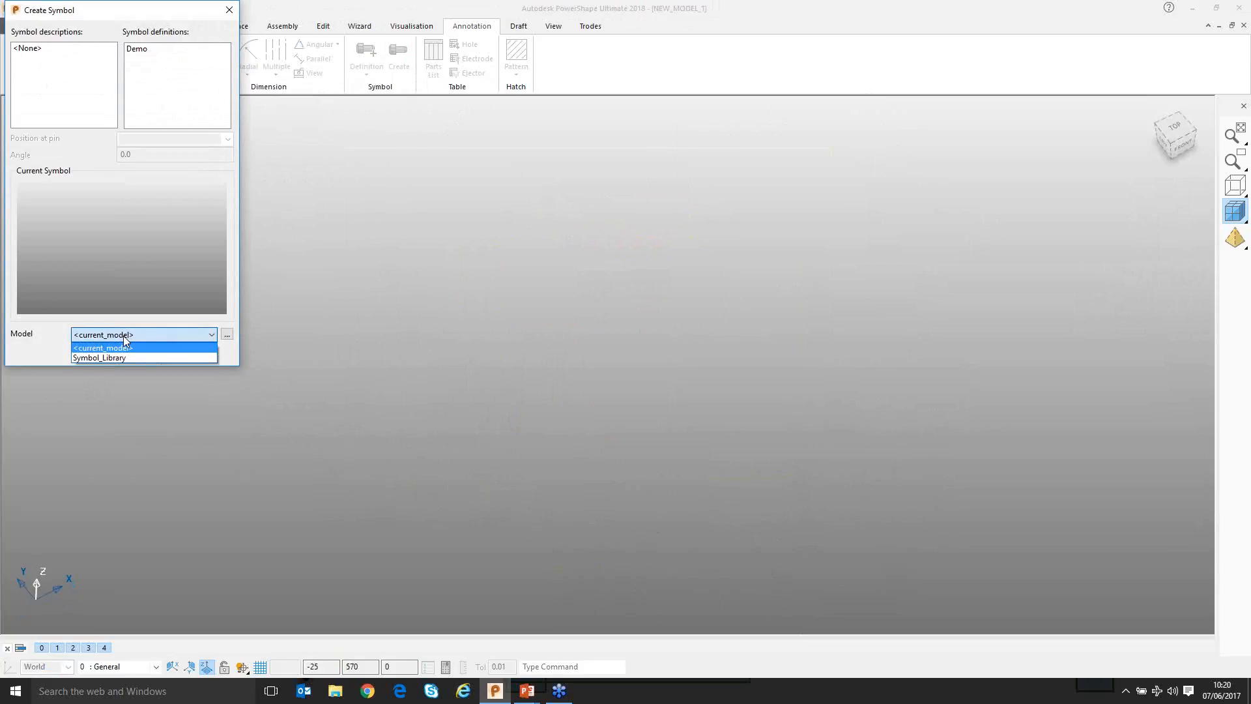
{"action": "left_click", "coordinate": [104, 357]}
{"action": "left_click", "coordinate": [103, 354]}
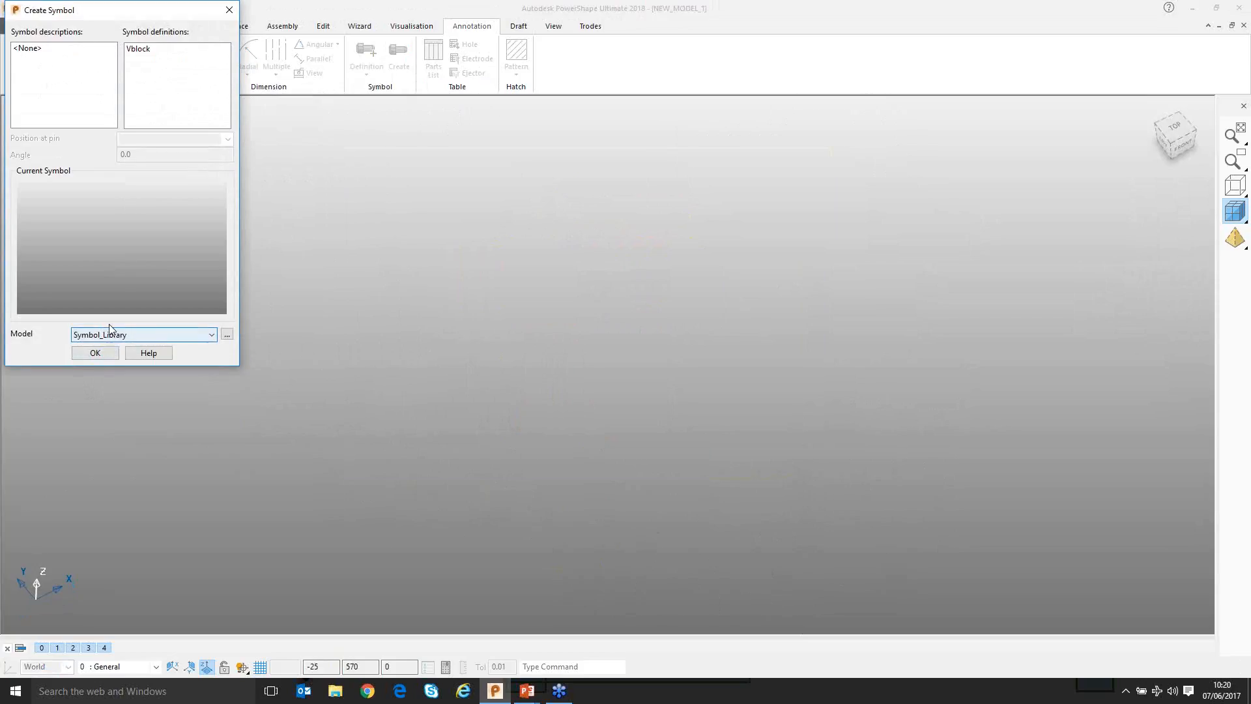
{"action": "left_click", "coordinate": [141, 51]}
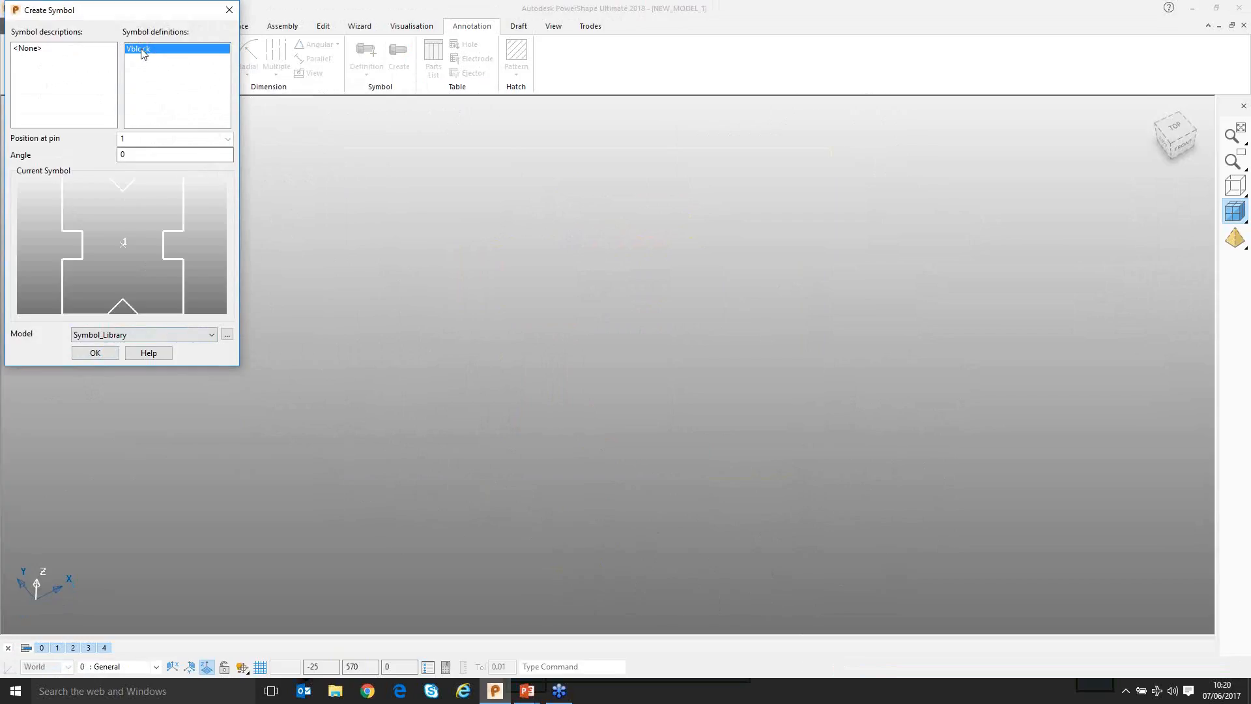
Place nine Vblock symbols scattered across the workspace, at pin 1 with angle 0, and finish symbol creation
{"action": "left_click", "coordinate": [407, 274]}
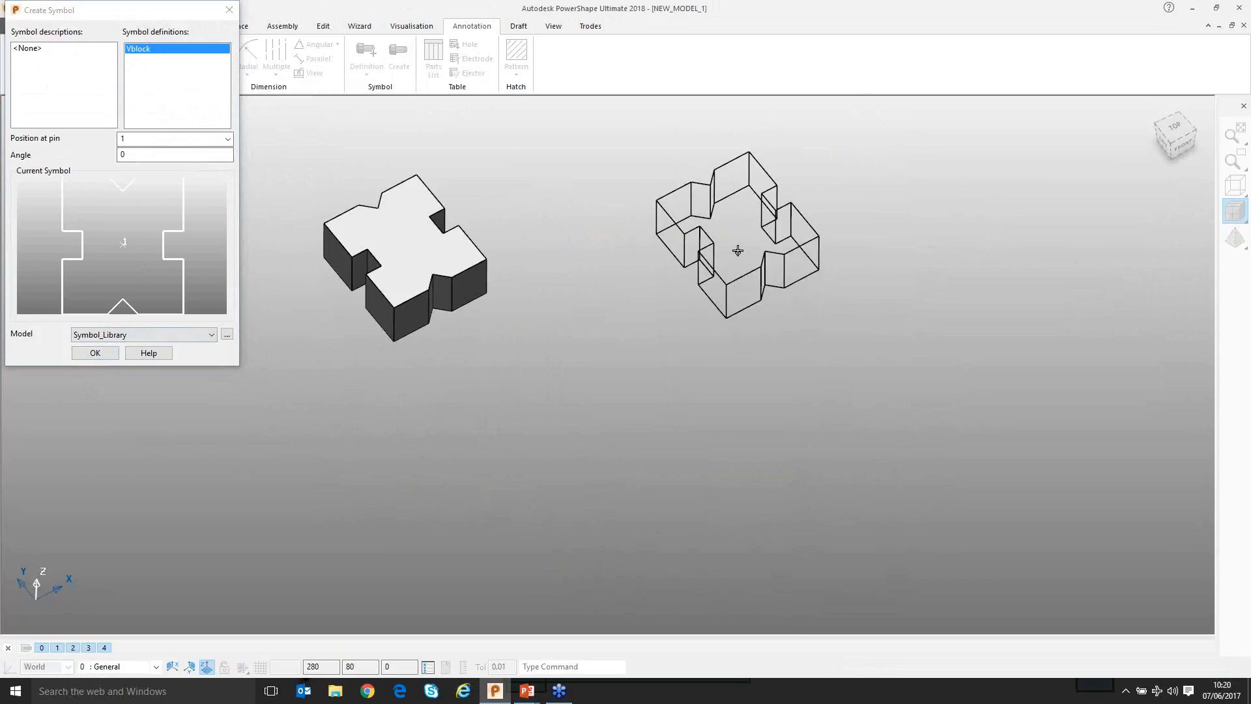
{"action": "left_click", "coordinate": [741, 250]}
{"action": "left_click", "coordinate": [583, 462]}
{"action": "left_click", "coordinate": [1025, 423]}
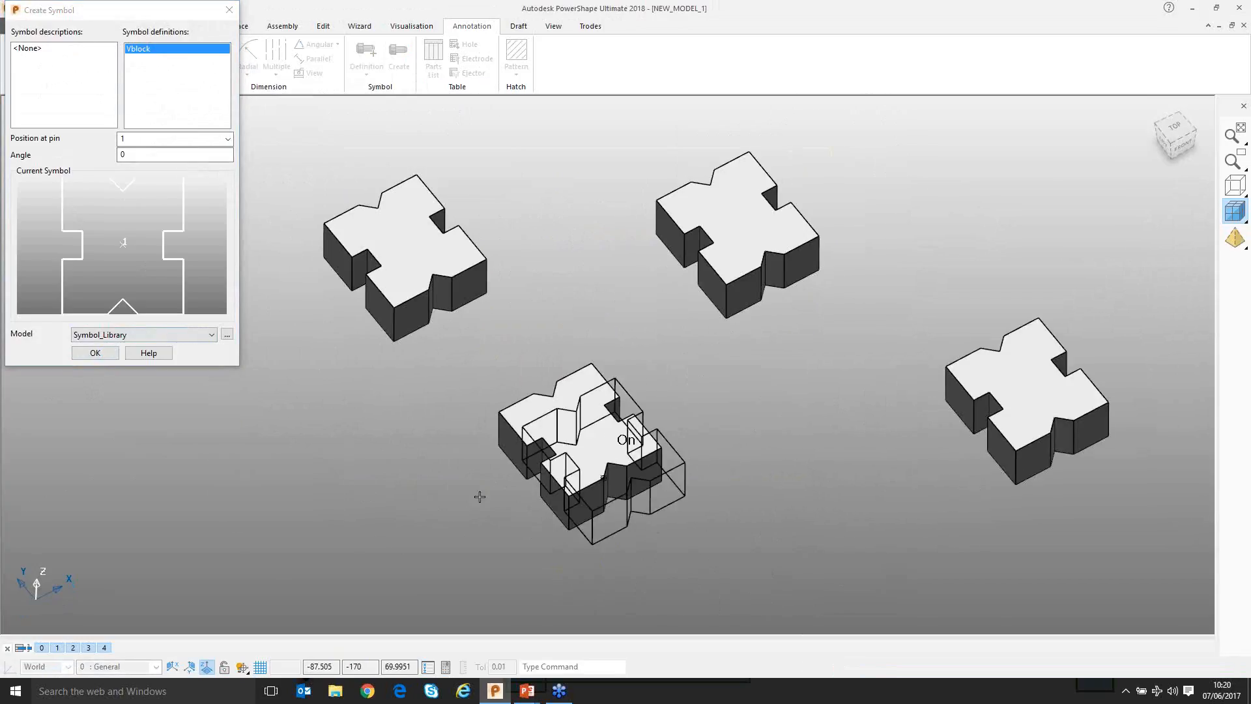
{"action": "left_click", "coordinate": [225, 515]}
{"action": "scroll", "coordinate": [493, 363], "scroll_direction": "down", "scroll_amount": 3}
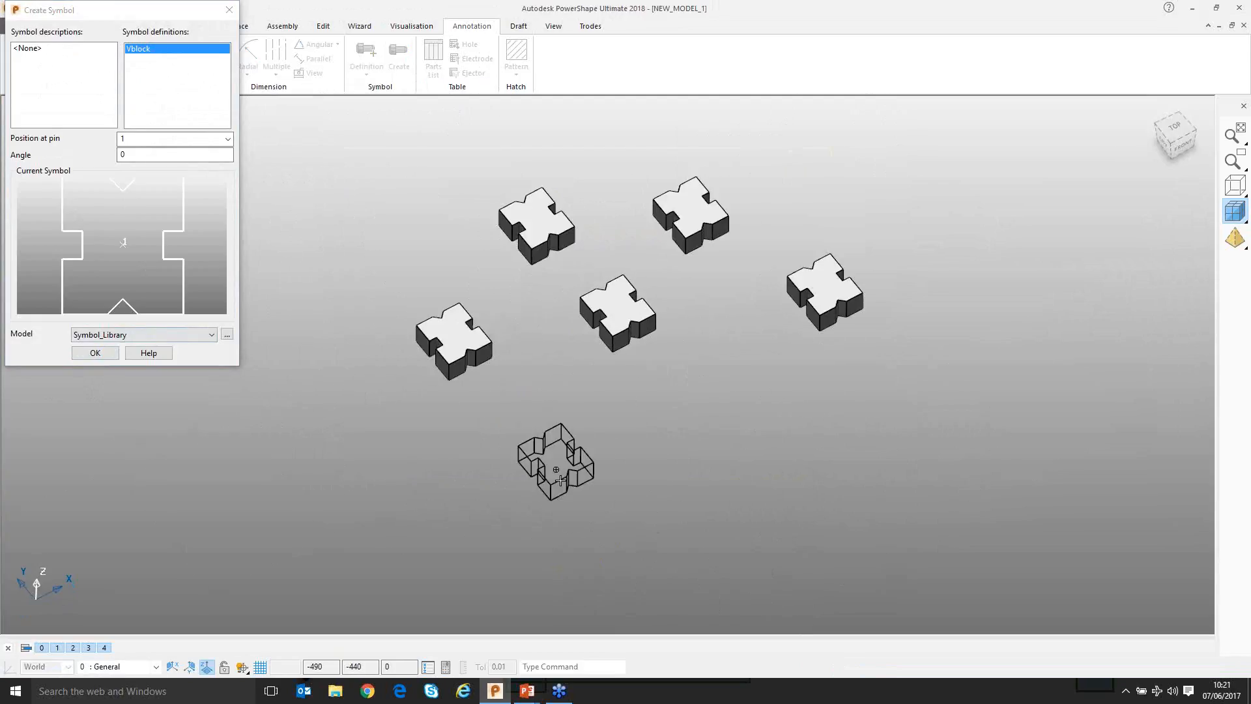
{"action": "left_click", "coordinate": [561, 470]}
{"action": "left_click", "coordinate": [714, 386]}
{"action": "left_click", "coordinate": [707, 535]}
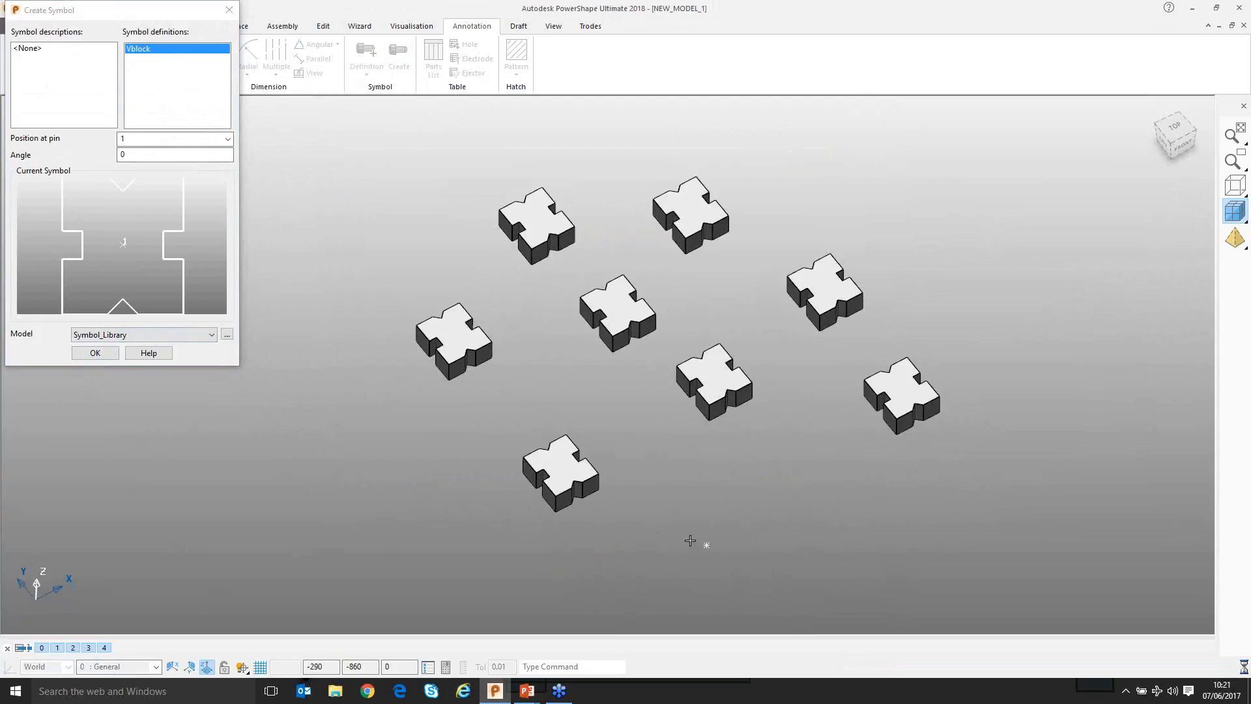
{"action": "left_click", "coordinate": [96, 352]}
{"action": "middle_click_drag", "start_coordinate": [229, 376], "coordinate": [299, 346]}
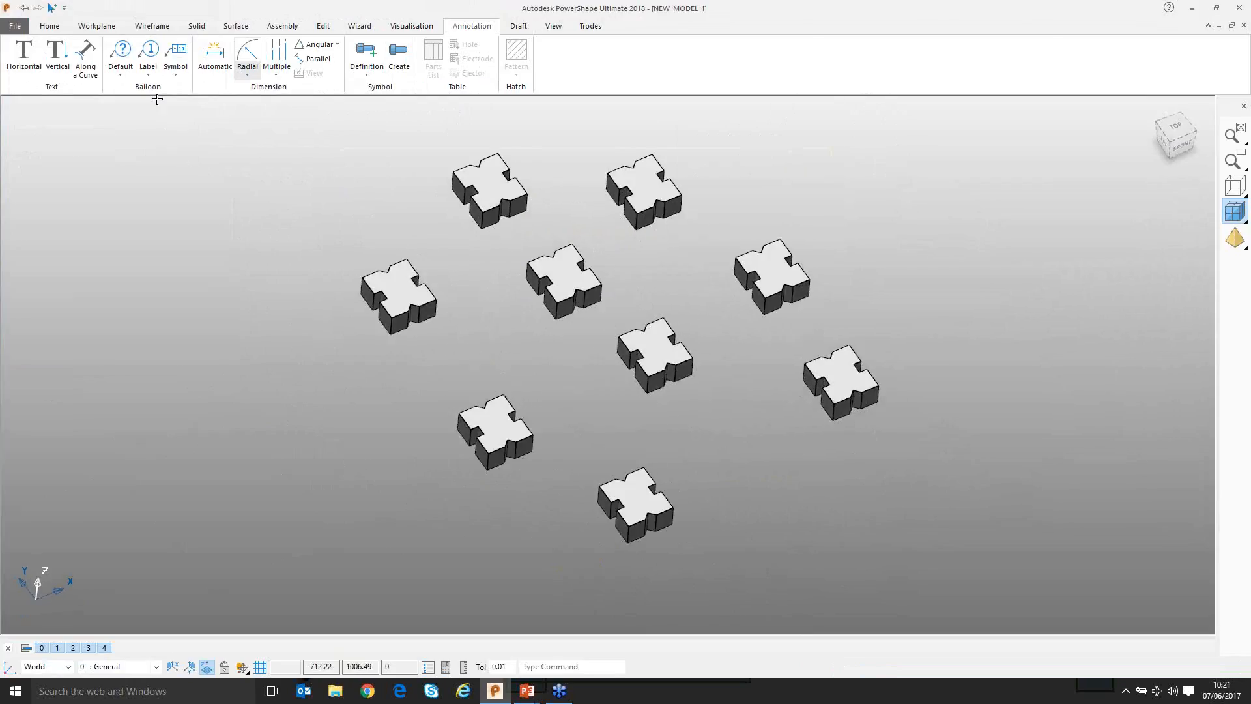
Open the parameter editor and examine the values and expressions of parameters D1 and H1
{"action": "left_click", "coordinate": [50, 27]}
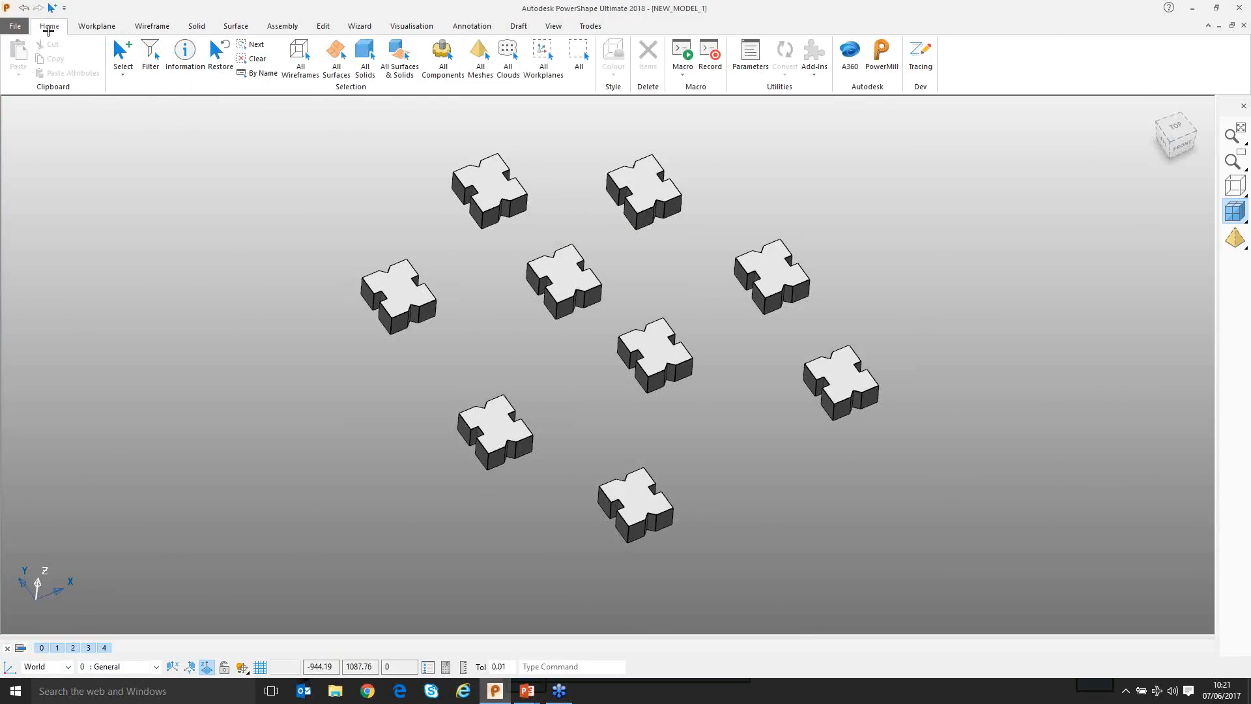
{"action": "left_click", "coordinate": [748, 55]}
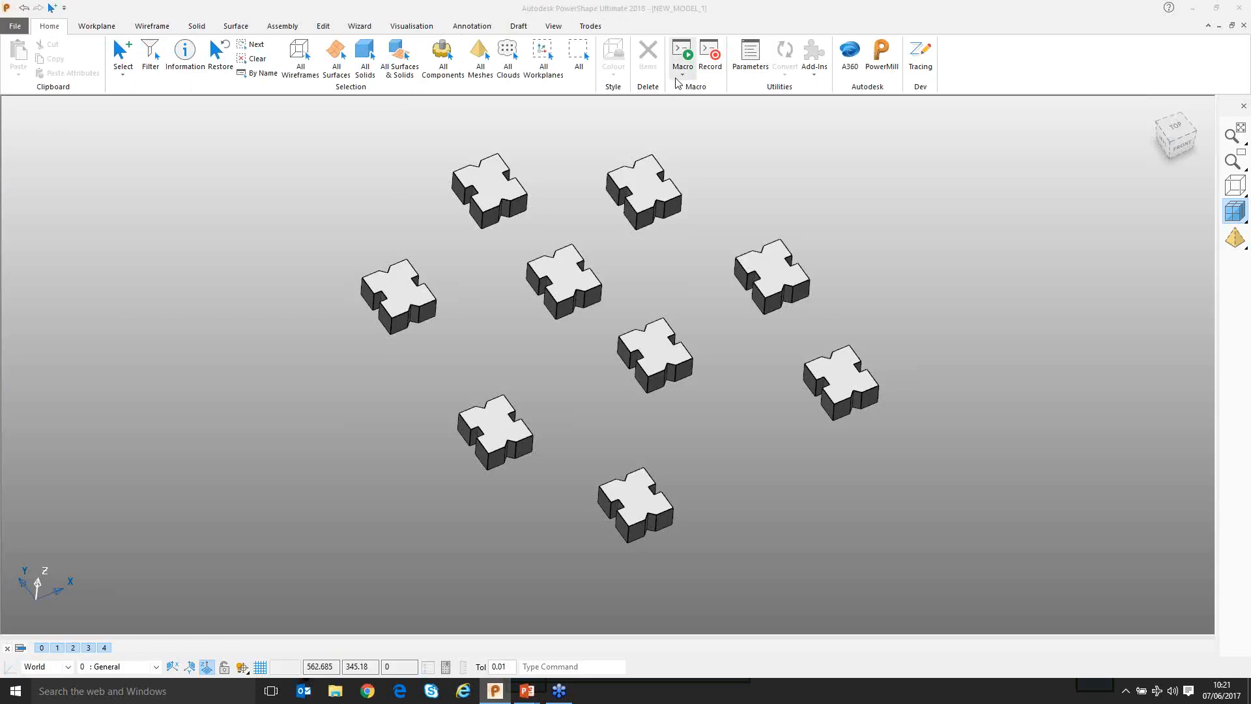
{"action": "left_click", "coordinate": [178, 159]}
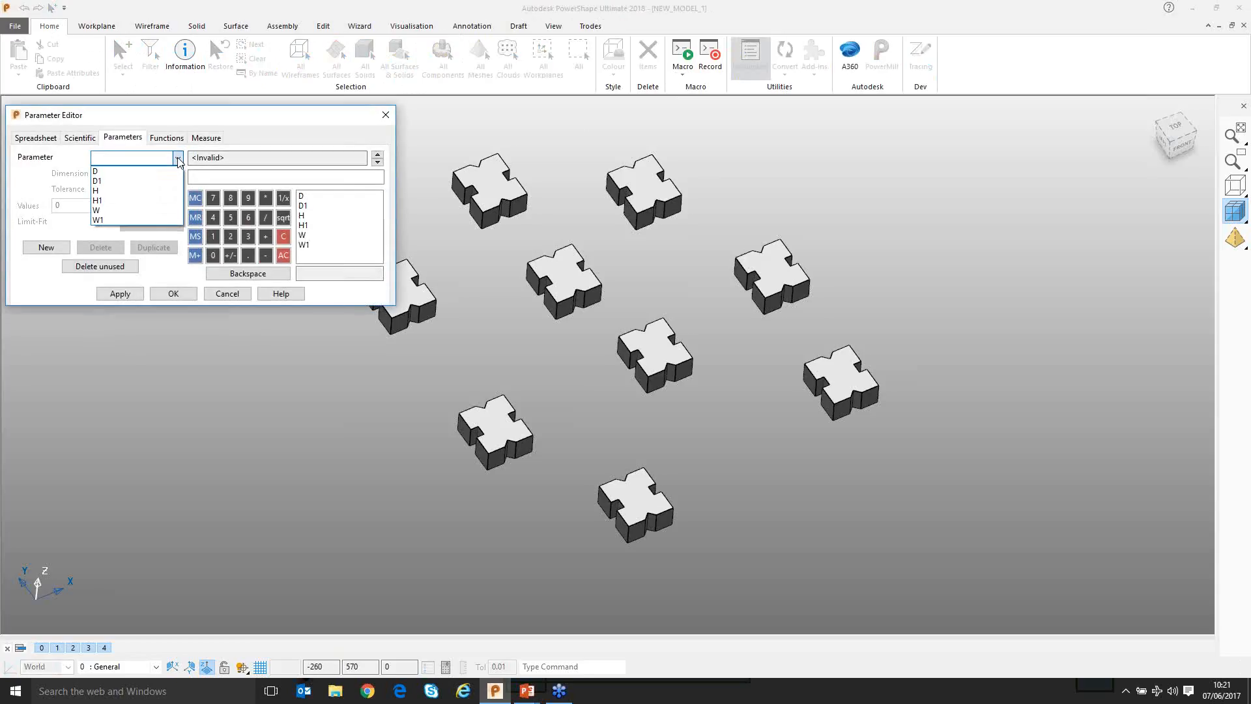
{"action": "left_click", "coordinate": [97, 181]}
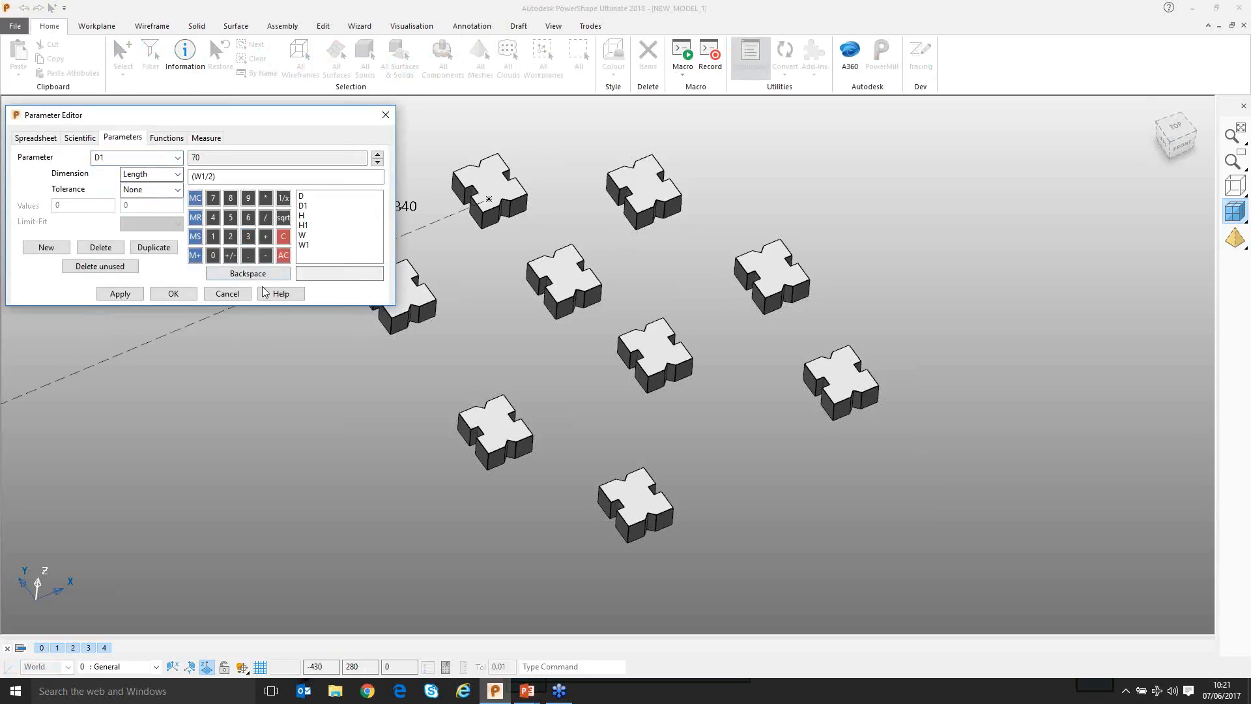
{"action": "scroll", "coordinate": [773, 344], "scroll_direction": "up", "scroll_amount": 2}
{"action": "middle_click_drag", "start_coordinate": [772, 345], "coordinate": [704, 274], "text": "shift"}
{"action": "scroll", "coordinate": [799, 350], "scroll_direction": "down", "scroll_amount": 1}
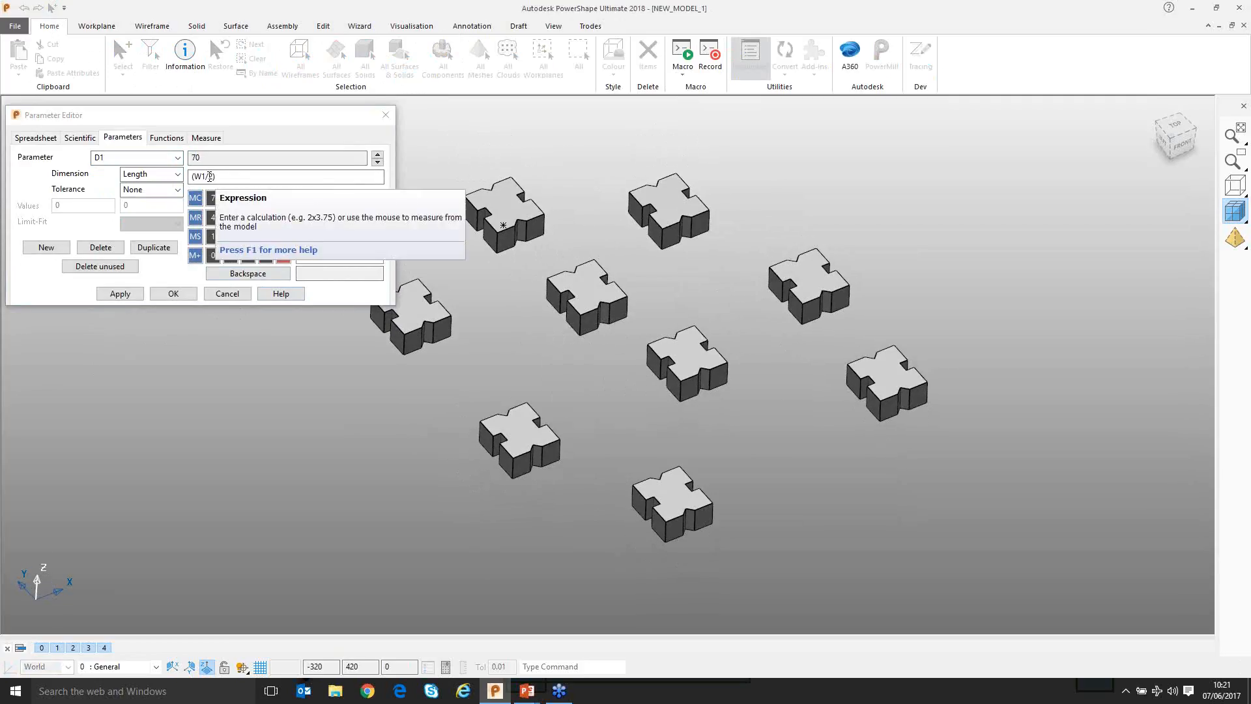
{"action": "left_click", "coordinate": [176, 160]}
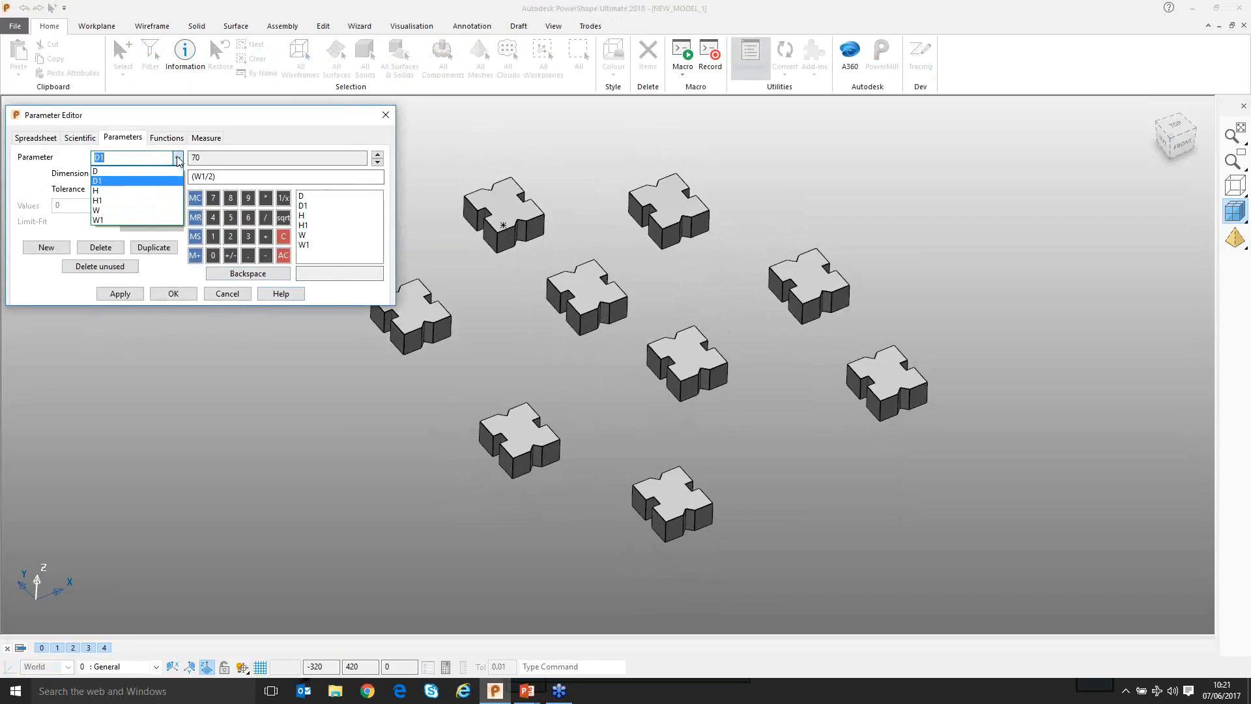
{"action": "left_click", "coordinate": [131, 201]}
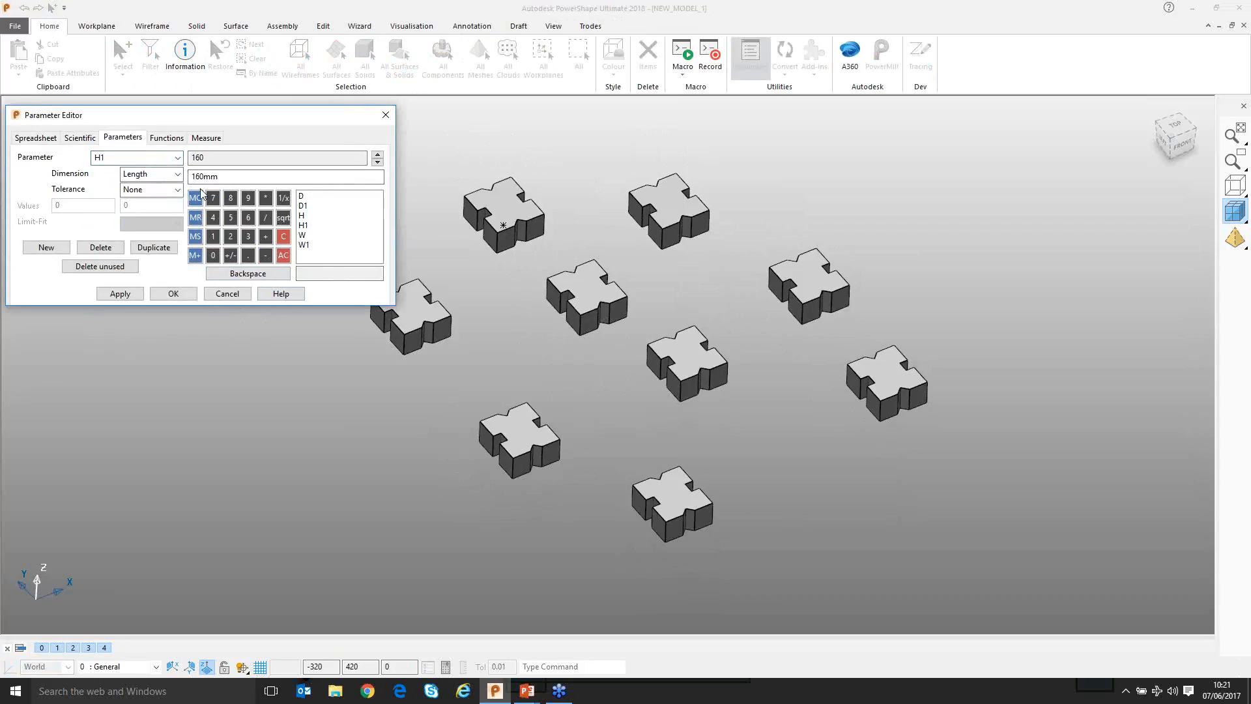
Try to set parameter W1 to 180
{"action": "left_click", "coordinate": [176, 160]}
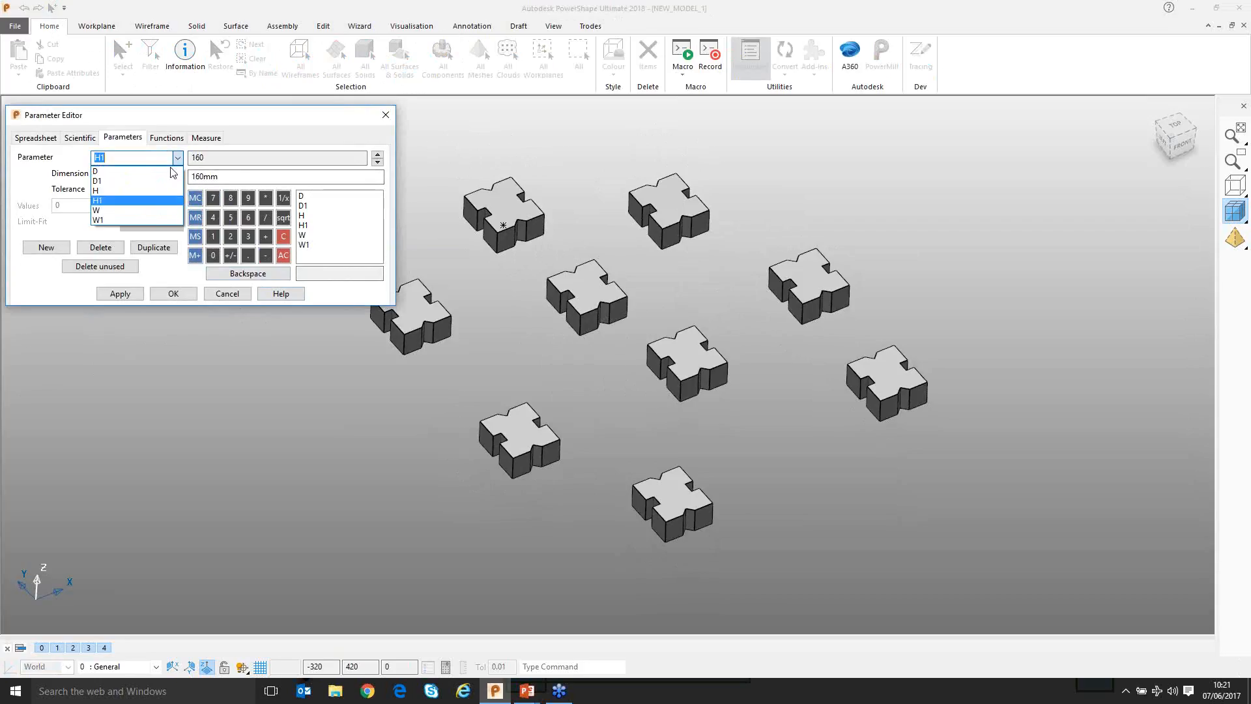
{"action": "left_click", "coordinate": [128, 221]}
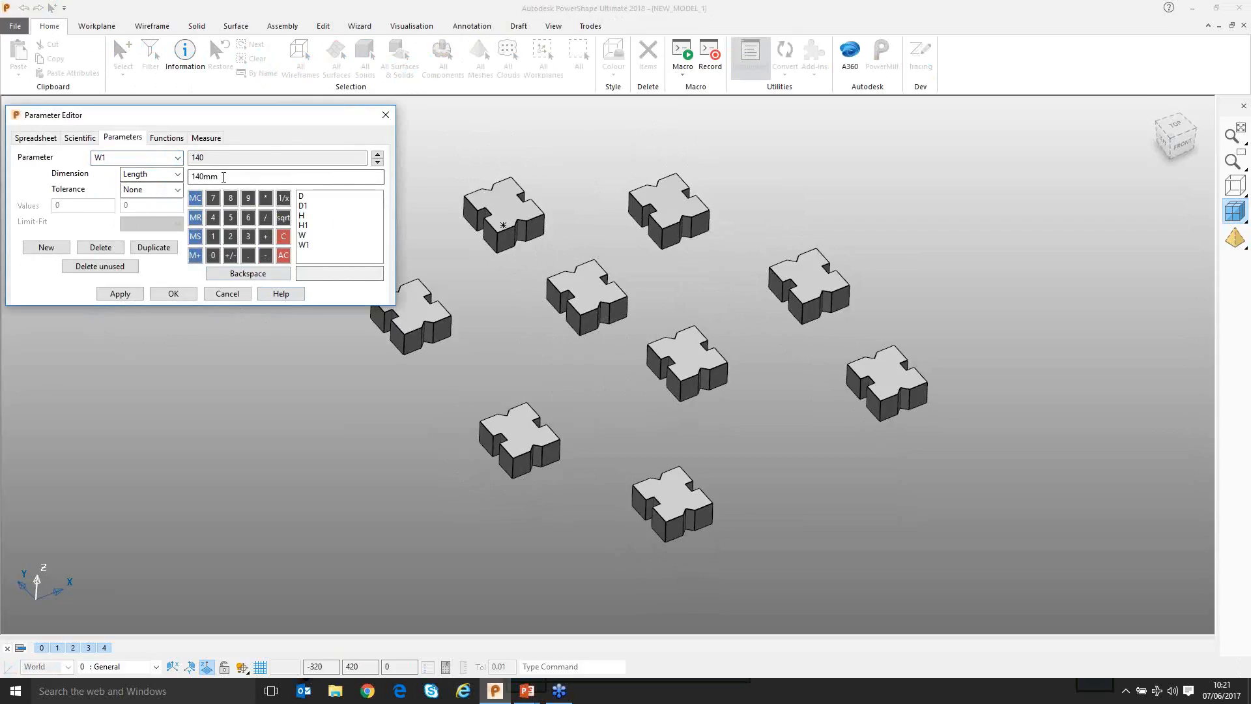
{"action": "double_click", "coordinate": [224, 176]}
{"action": "type", "text": "180"}
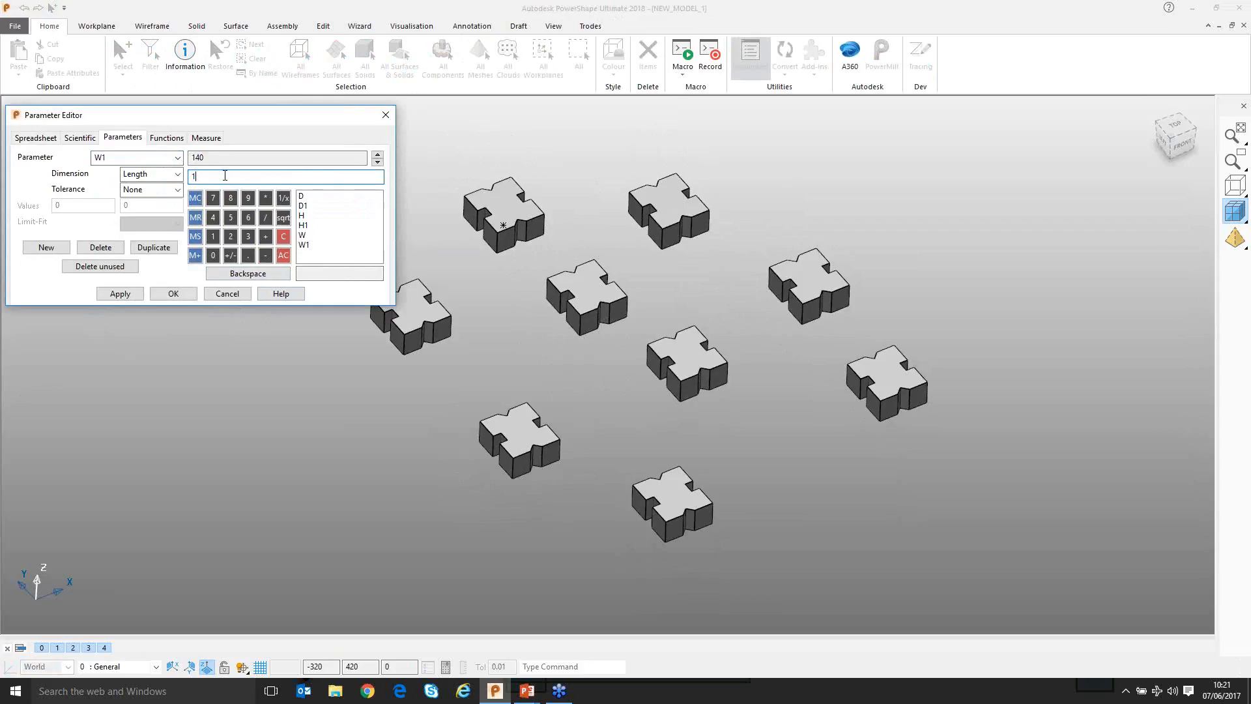
{"action": "left_click", "coordinate": [120, 294]}
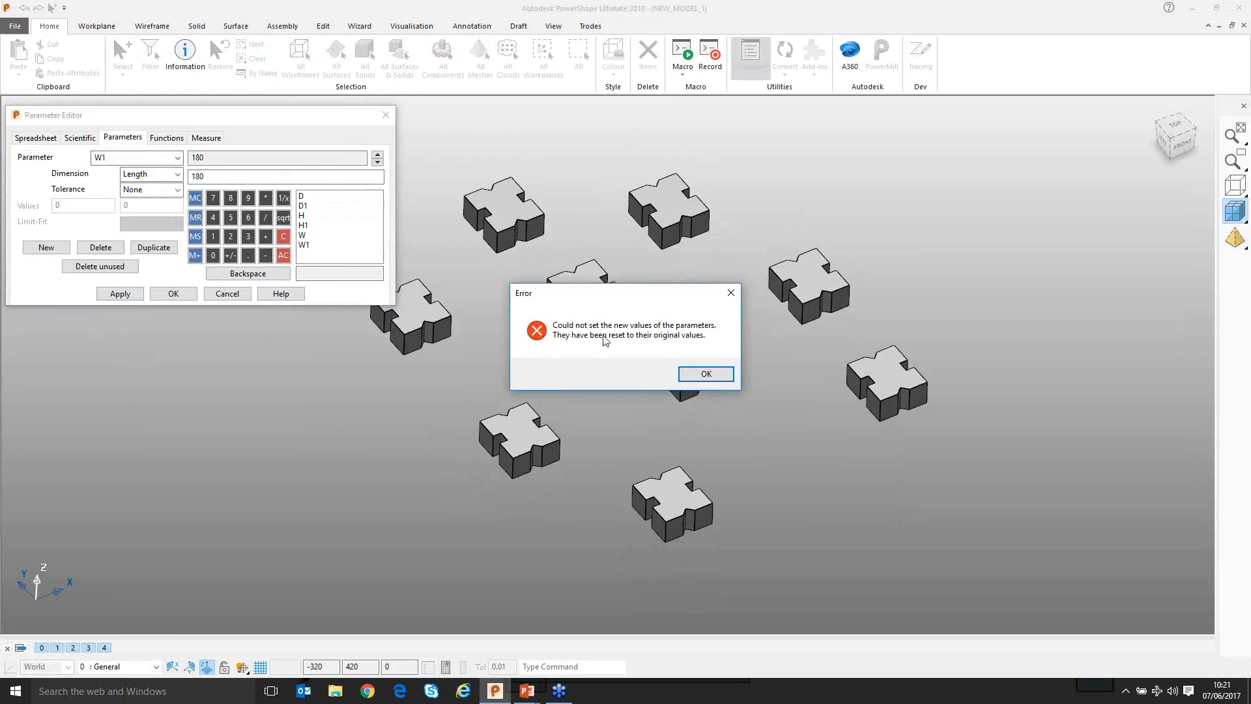
{"action": "left_click", "coordinate": [706, 374]}
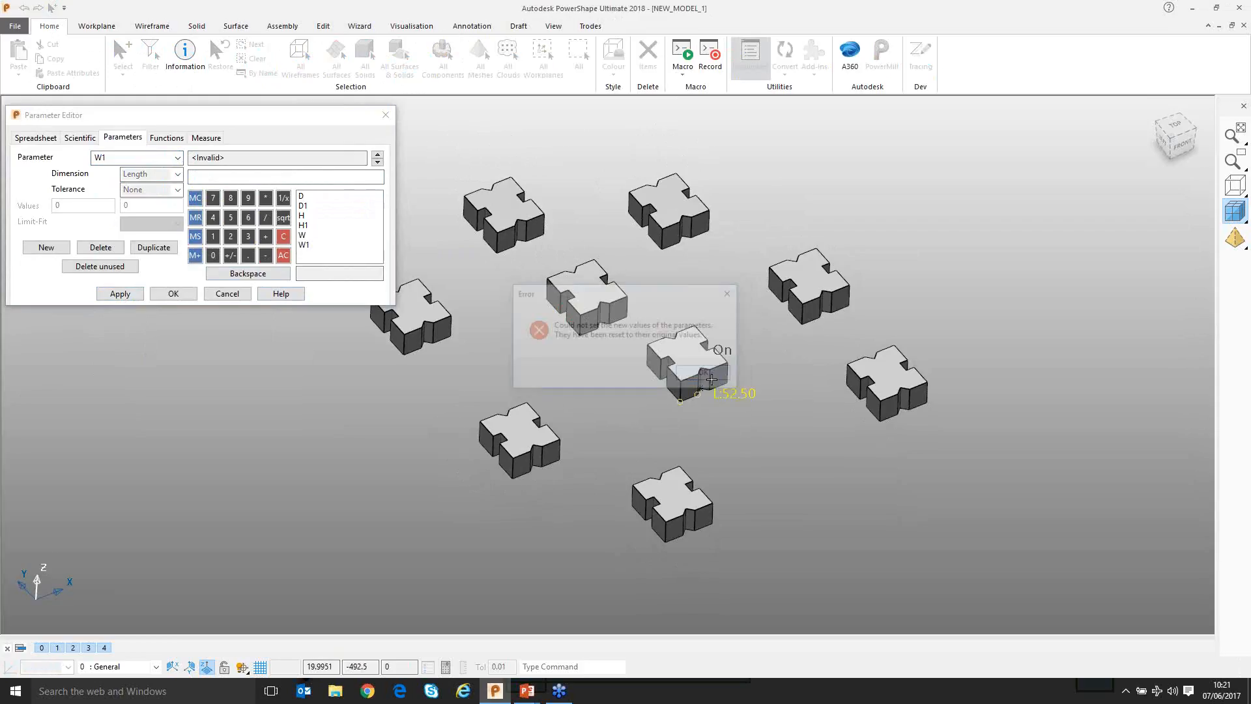
Set parameter H to 120, apply the change and close the parameter editor
{"action": "left_click", "coordinate": [177, 157]}
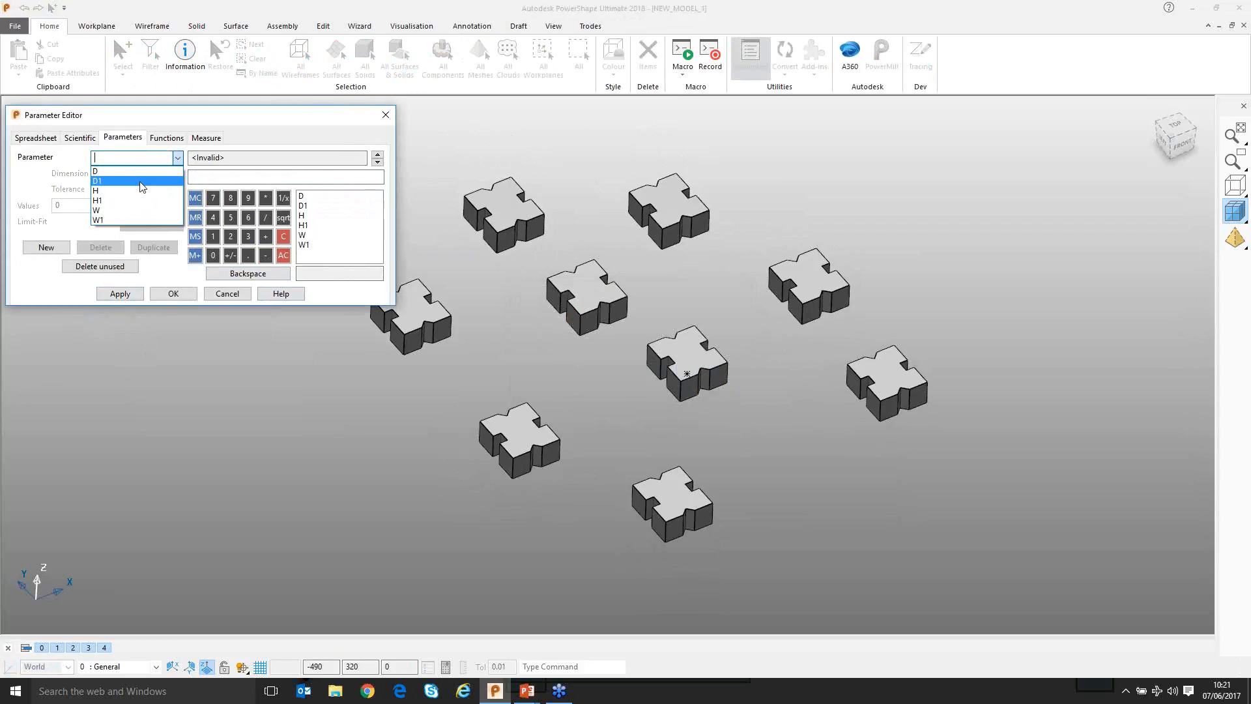
{"action": "left_click", "coordinate": [108, 190]}
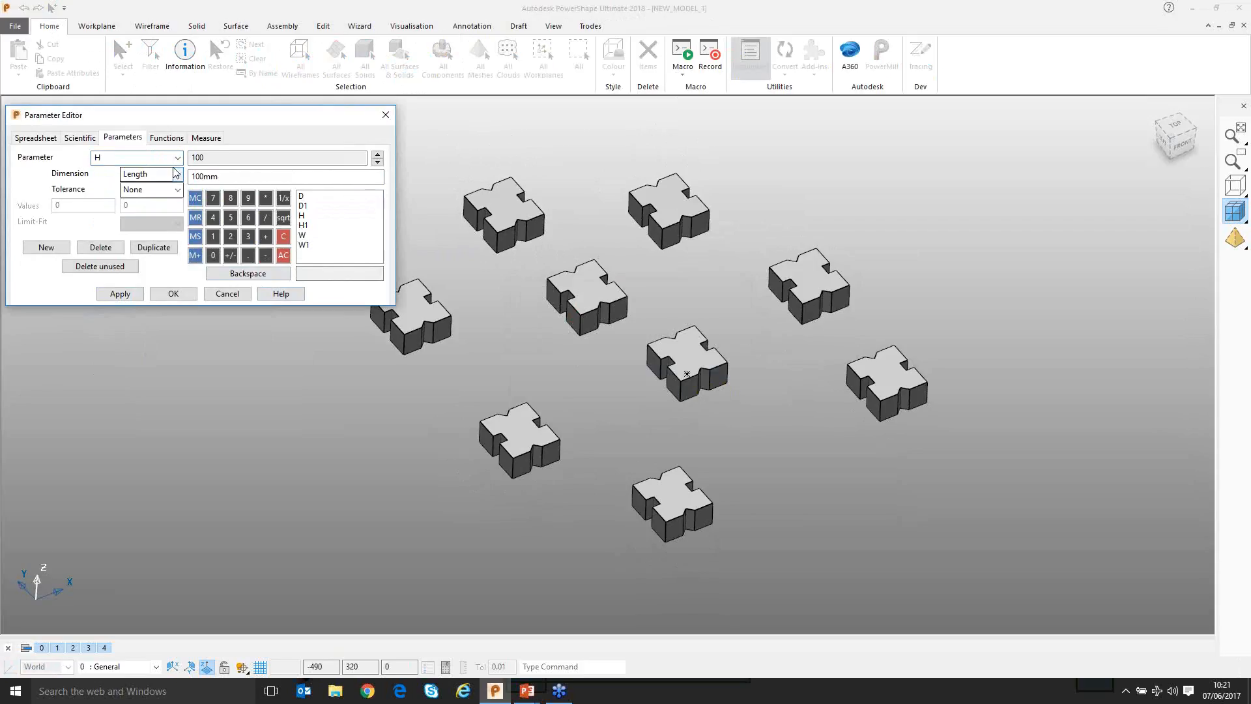
{"action": "left_click", "coordinate": [231, 174]}
{"action": "double_click", "coordinate": [230, 173]}
{"action": "type", "text": "120"}
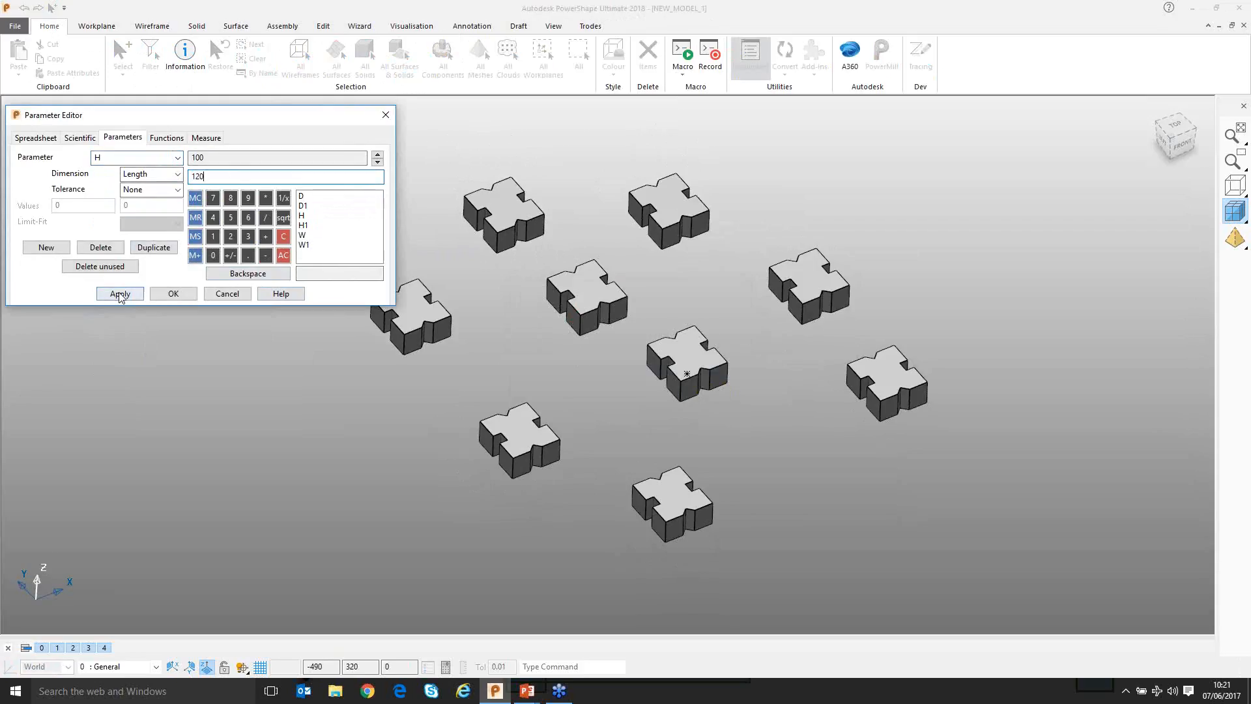
{"action": "left_click", "coordinate": [120, 293]}
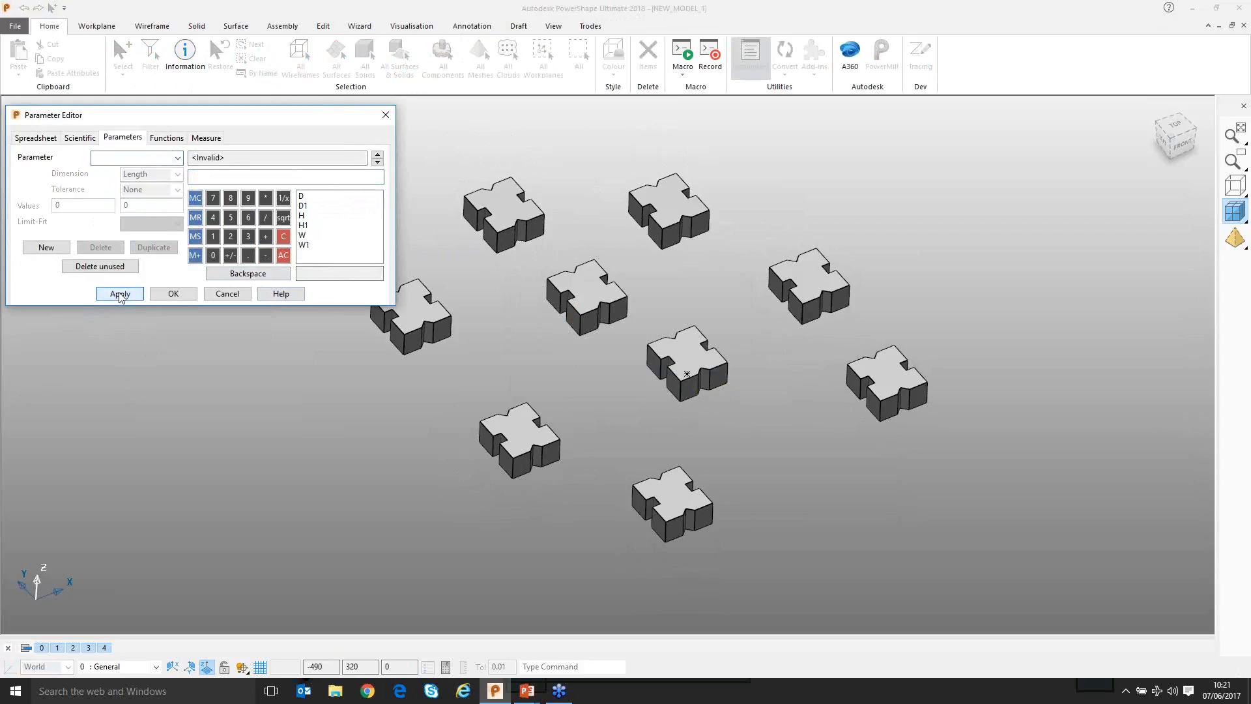
{"action": "left_click", "coordinate": [173, 294]}
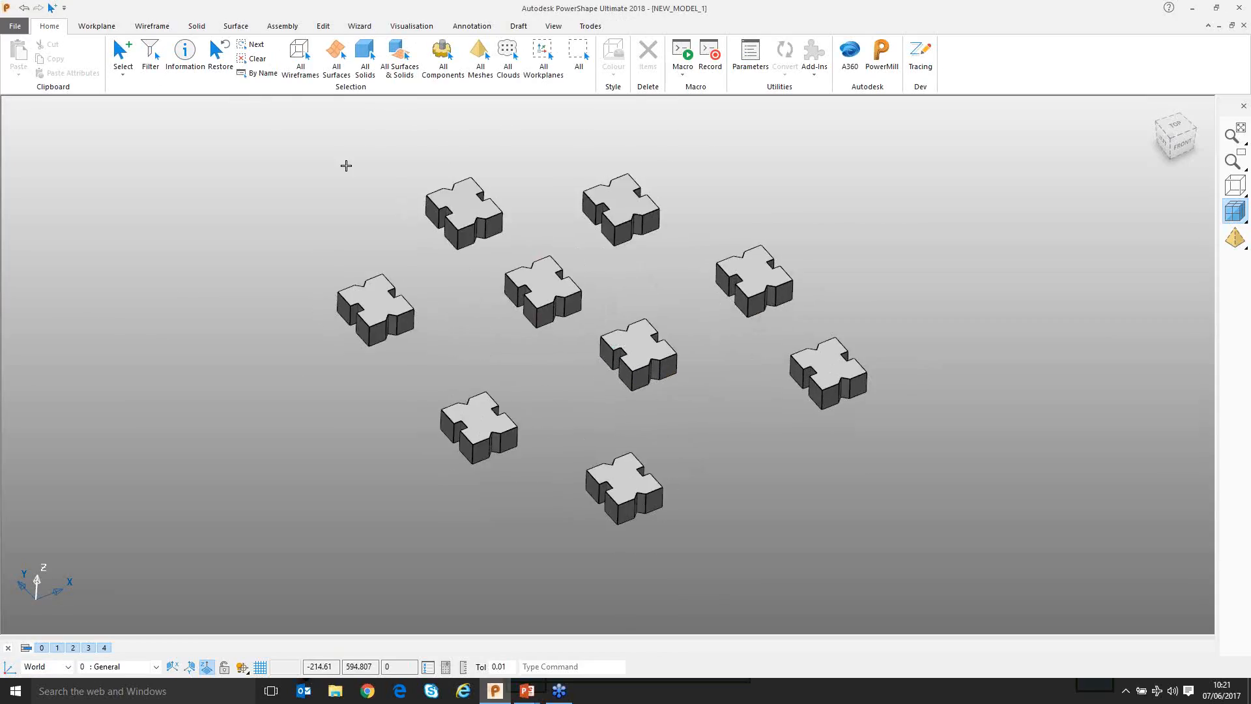
Select all nine Vblock symbols in the workspace and convert them to solids
{"action": "left_click_drag", "start_coordinate": [873, 443], "coordinate": [875, 445]}
{"action": "left_click", "coordinate": [480, 215]}
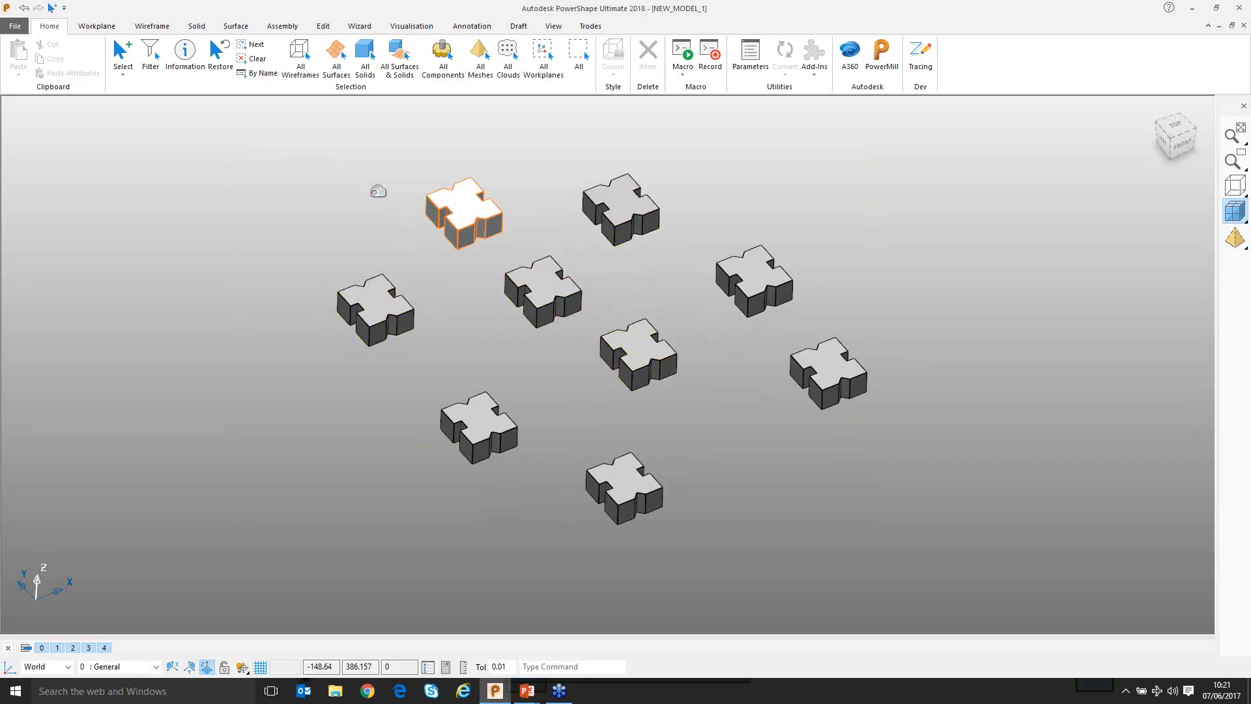
{"action": "right_click", "coordinate": [439, 207]}
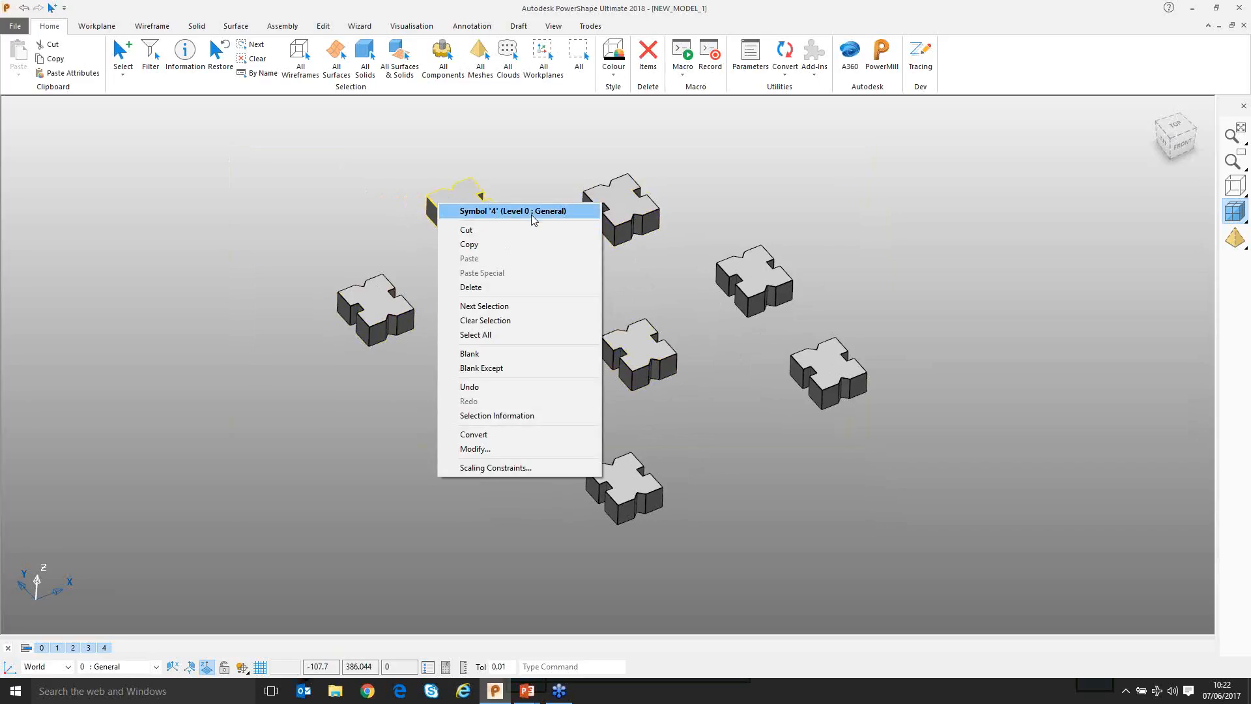
{"action": "left_click", "coordinate": [268, 176]}
{"action": "left_click_drag", "start_coordinate": [206, 137], "coordinate": [913, 588]}
{"action": "right_click", "coordinate": [529, 287]}
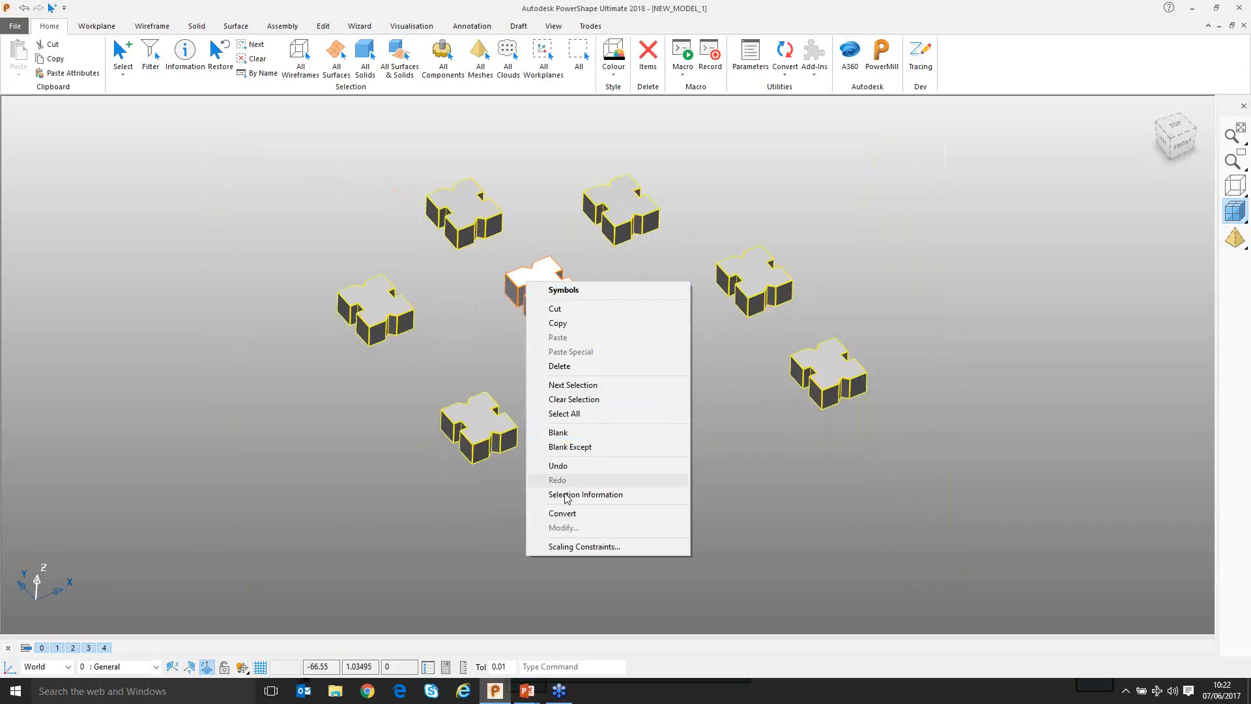
{"action": "left_click", "coordinate": [564, 515]}
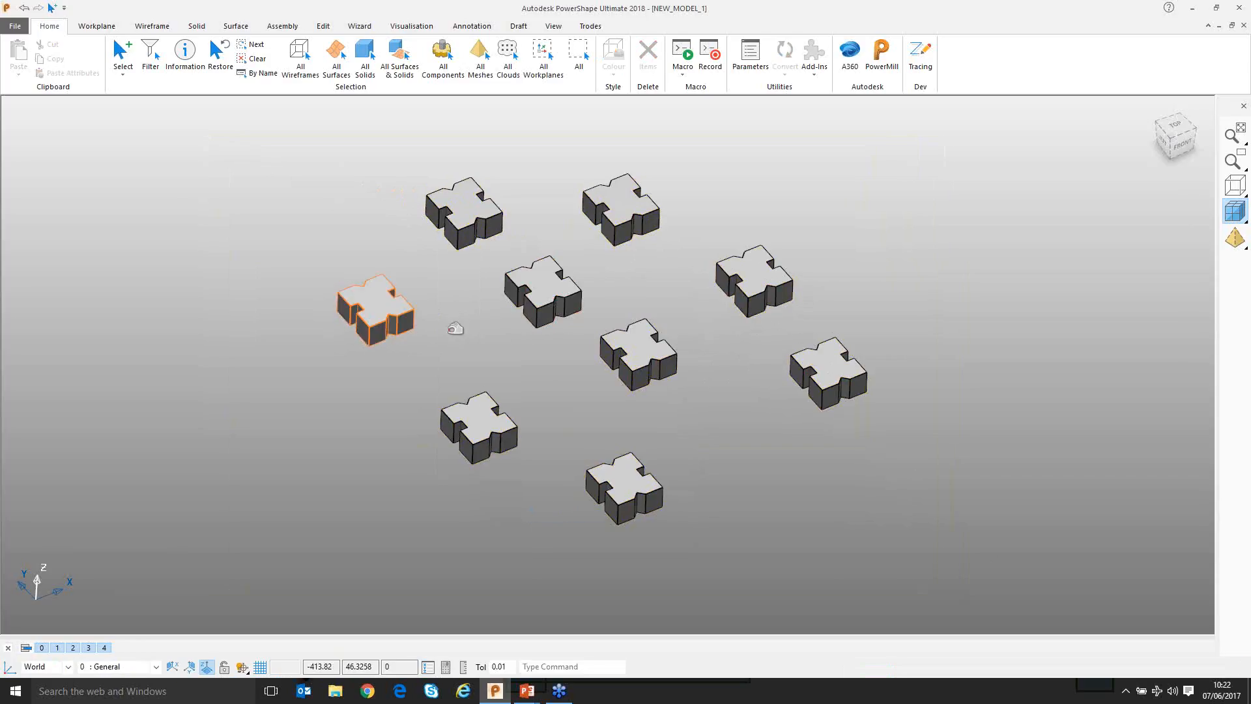
Select one of the converted blocks to inspect it as an individual solid, and clear the selection
{"action": "middle_click_drag", "start_coordinate": [456, 328], "coordinate": [681, 260]}
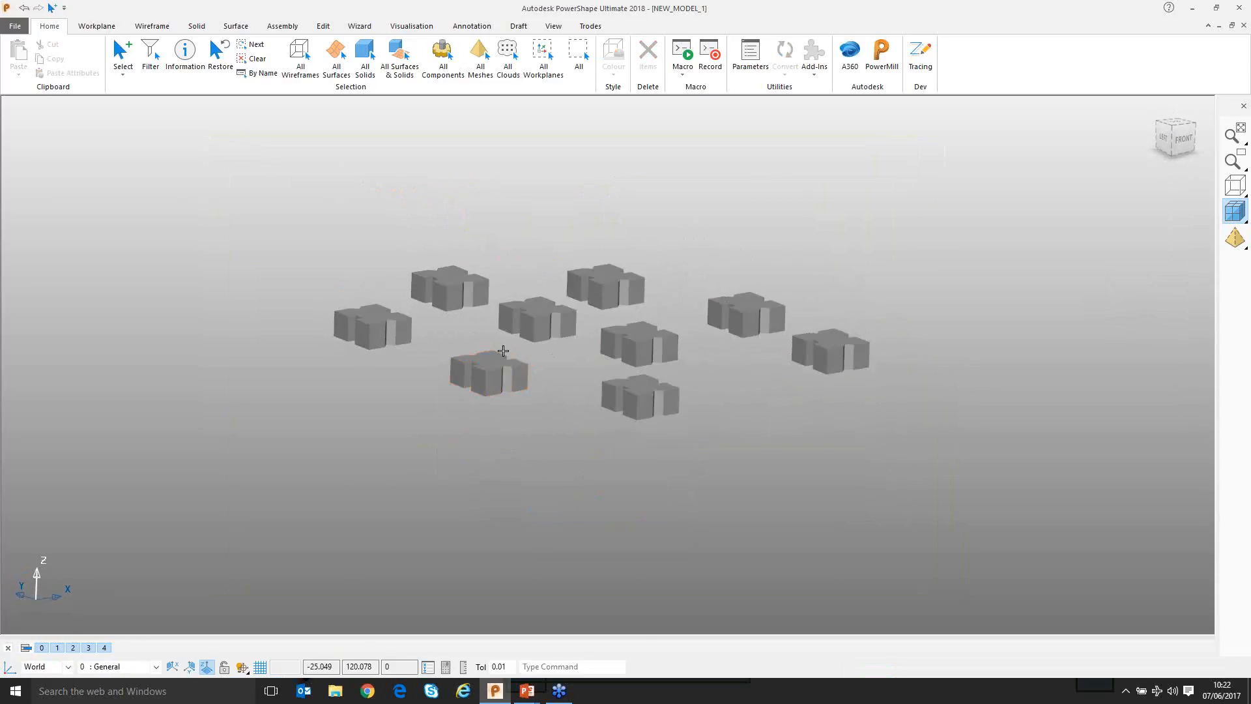
{"action": "scroll", "coordinate": [527, 378], "scroll_direction": "up", "scroll_amount": 2}
{"action": "scroll", "coordinate": [527, 378], "scroll_direction": "up", "scroll_amount": 2}
{"action": "left_click", "coordinate": [407, 264]}
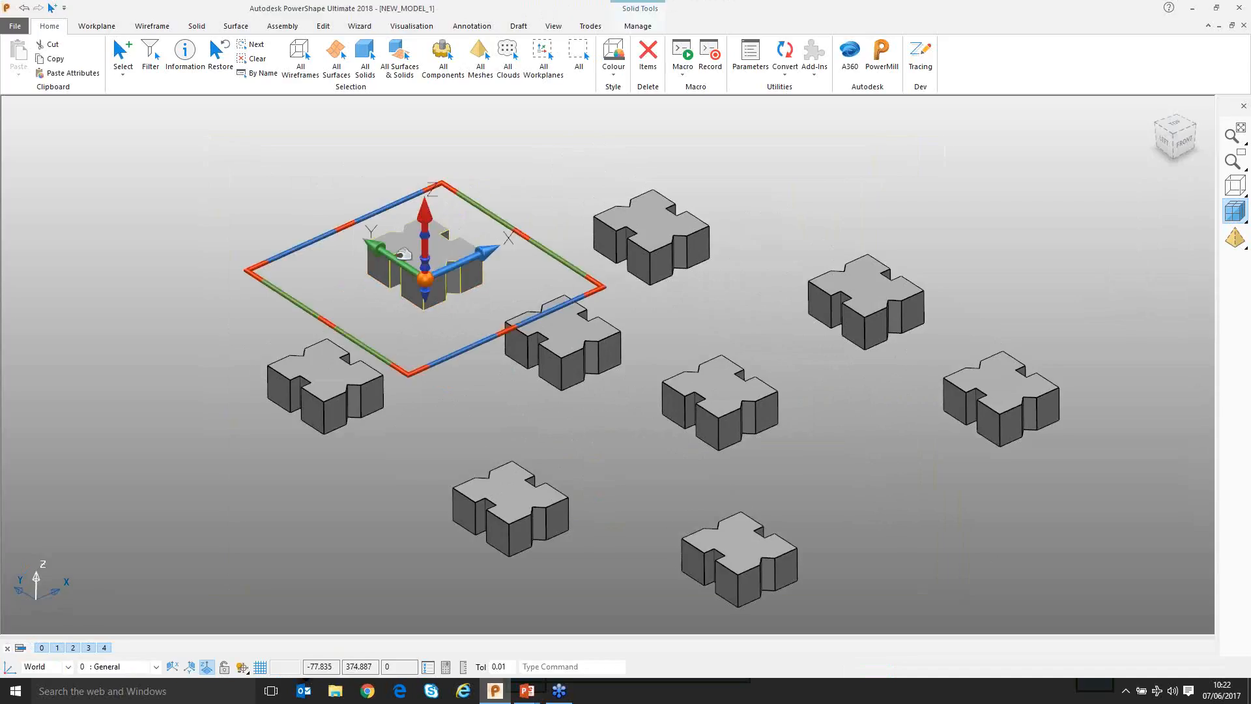
{"action": "scroll", "coordinate": [740, 354], "scroll_direction": "down", "scroll_amount": 2}
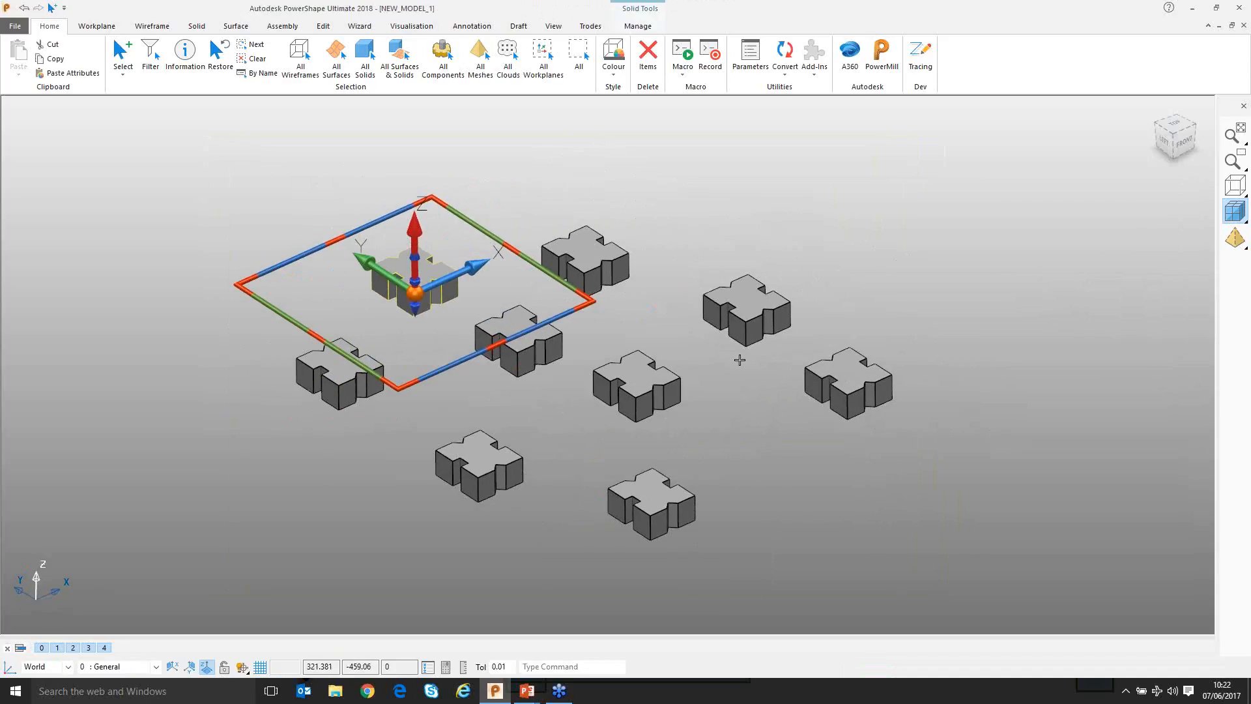
{"action": "left_click", "coordinate": [713, 209]}
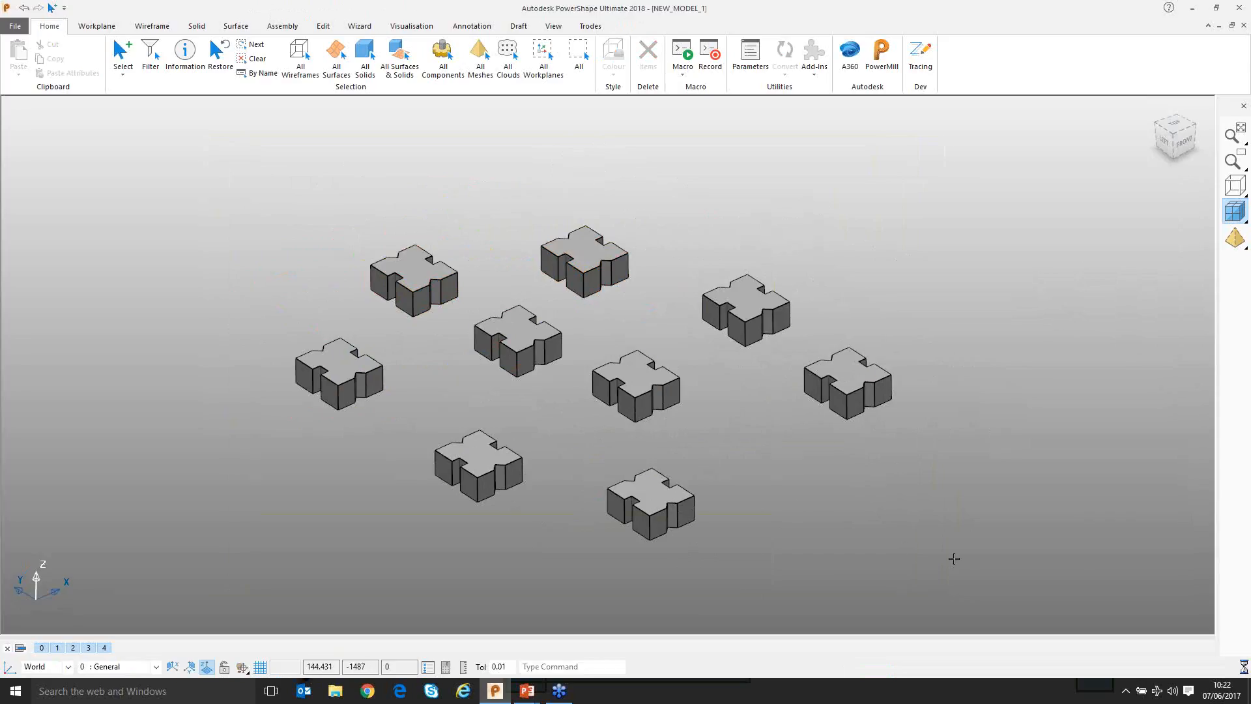
Select all the converted solids to check which editing options are available for them, and clear the selection
{"action": "key", "text": "ctrl+a"}
{"action": "right_click", "coordinate": [851, 390]}
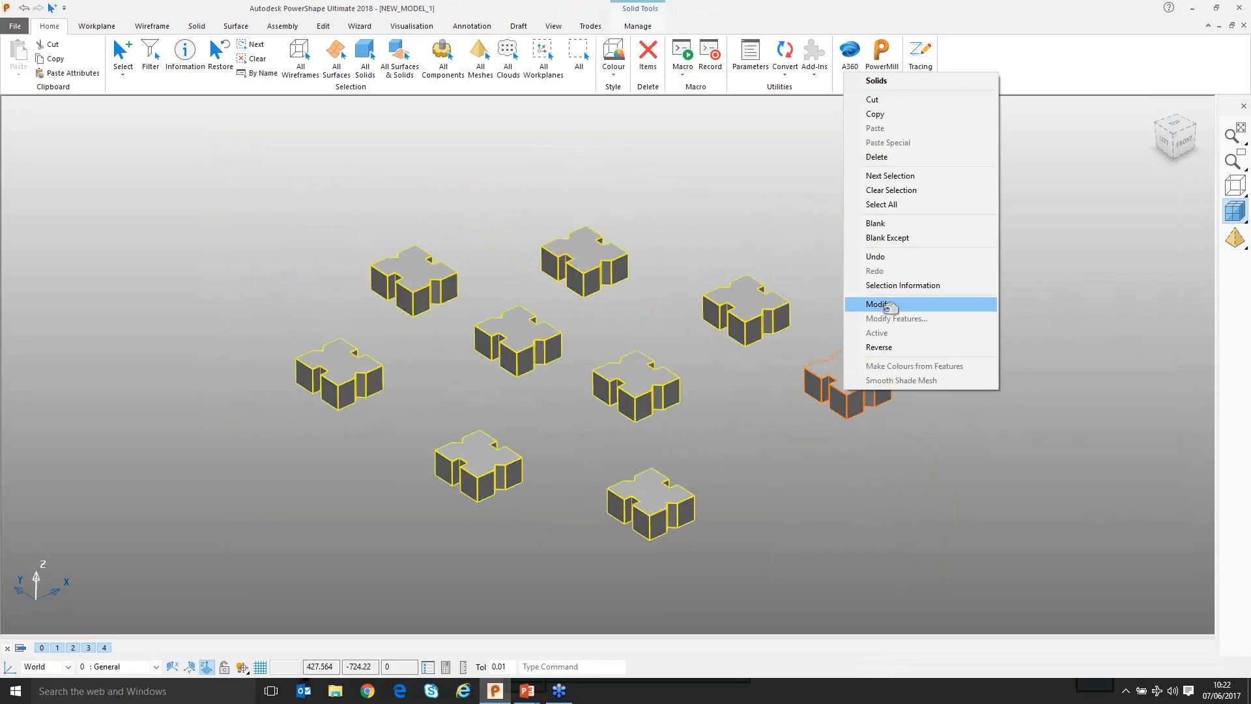
{"action": "left_click", "coordinate": [707, 207]}
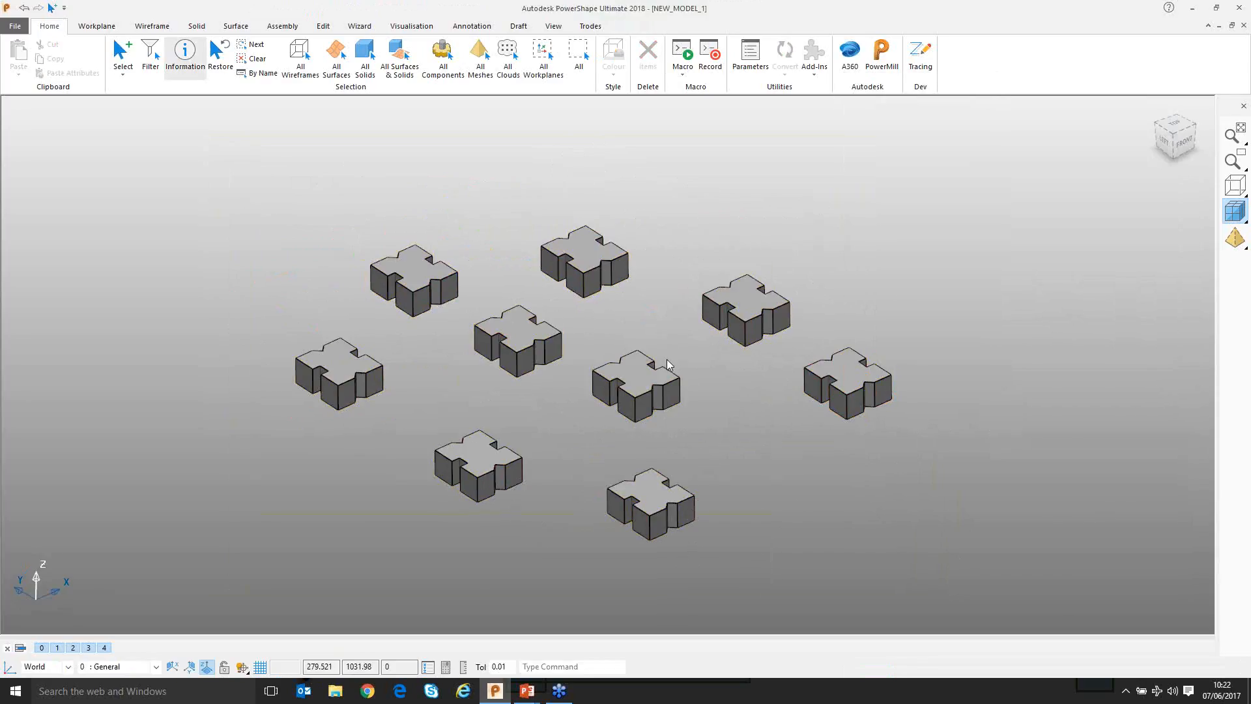
{"action": "scroll", "coordinate": [556, 366], "scroll_direction": "up", "scroll_amount": 3}
{"action": "middle_click_drag", "start_coordinate": [556, 366], "coordinate": [556, 350], "text": "shift"}
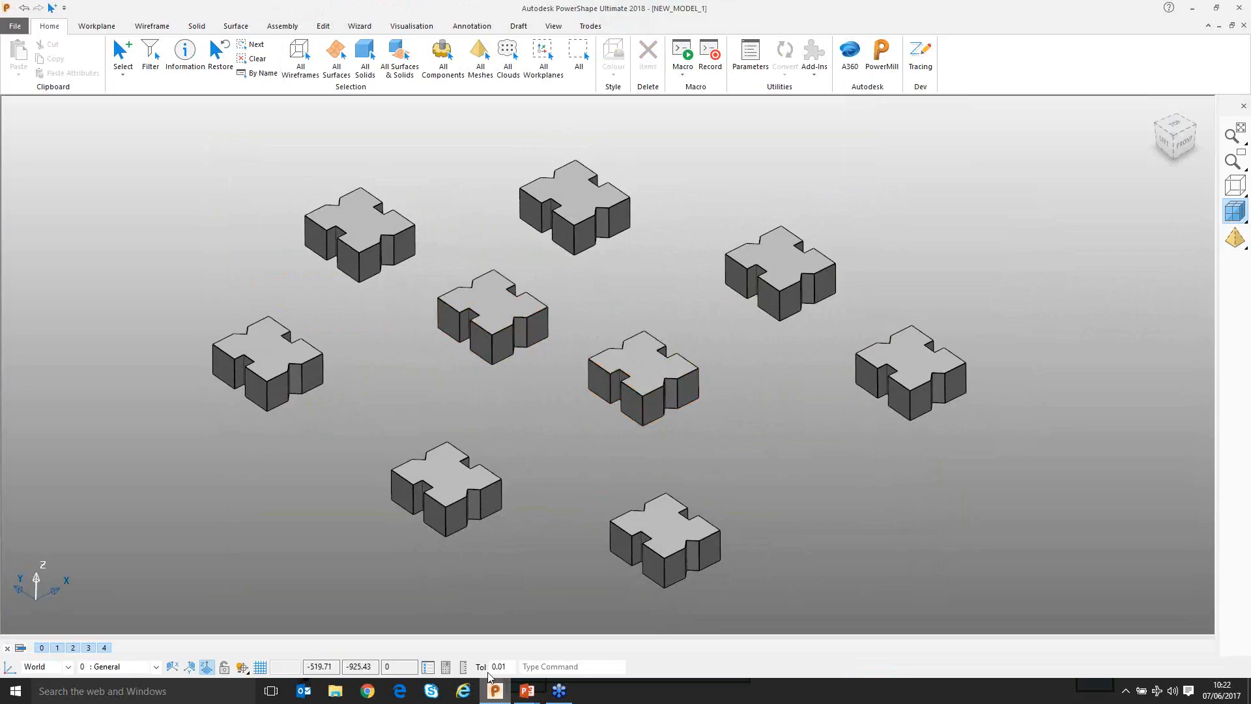
Switch to the PowerPoint slide show and advance past the Constraints list
{"action": "left_click", "coordinate": [528, 692]}
{"action": "left_click", "coordinate": [597, 637]}
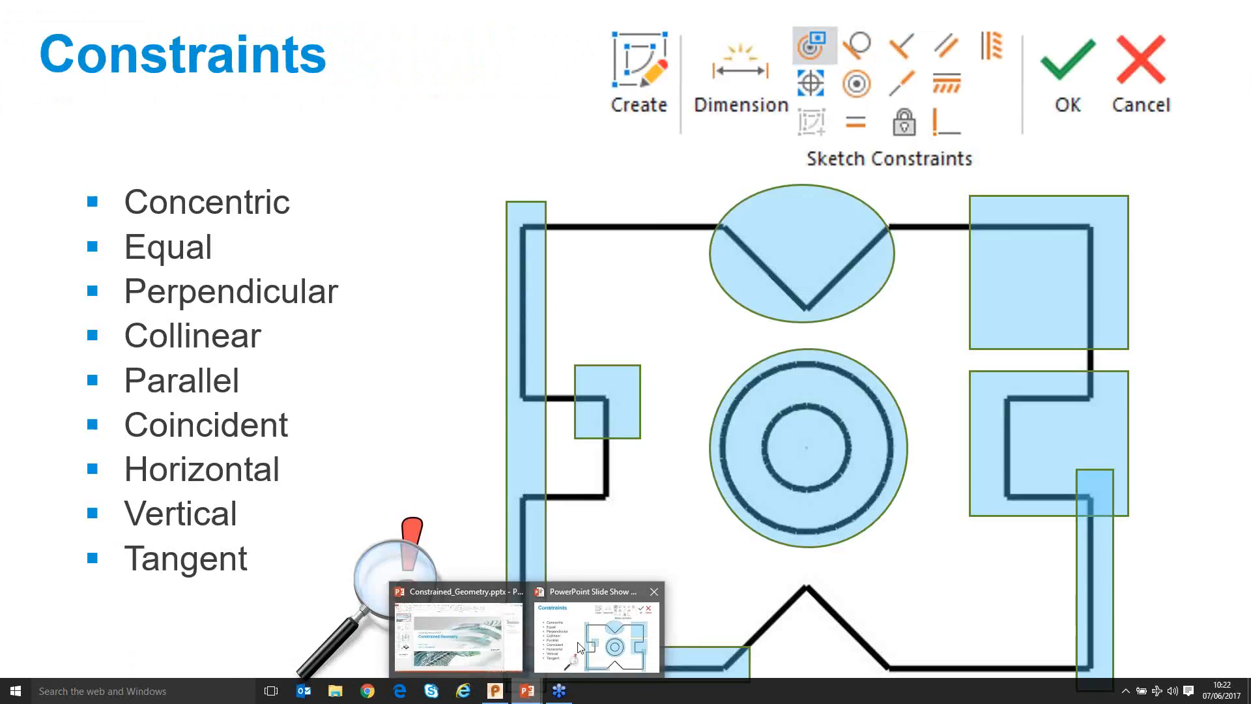
{"action": "left_click", "coordinate": [361, 137]}
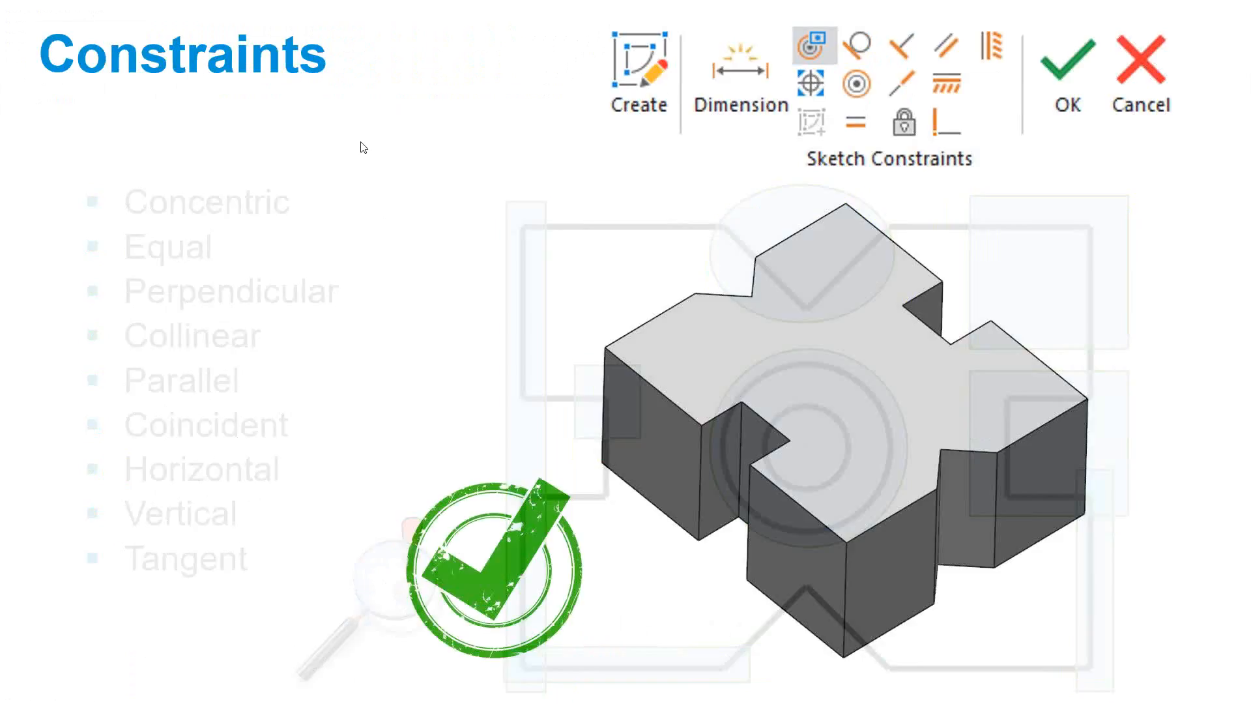